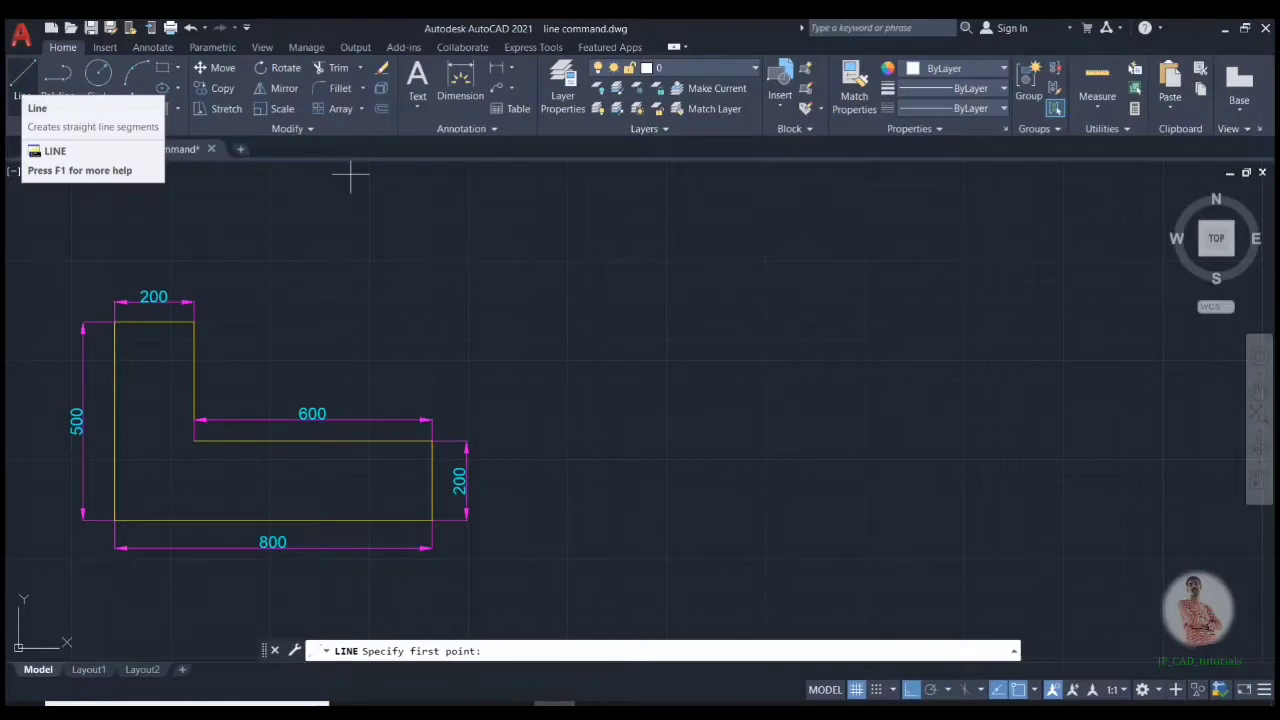
Draw a single horizontal line 500 units long in the empty area beside the dimensioned L-shape
{"action": "key", "text": "Escape"}
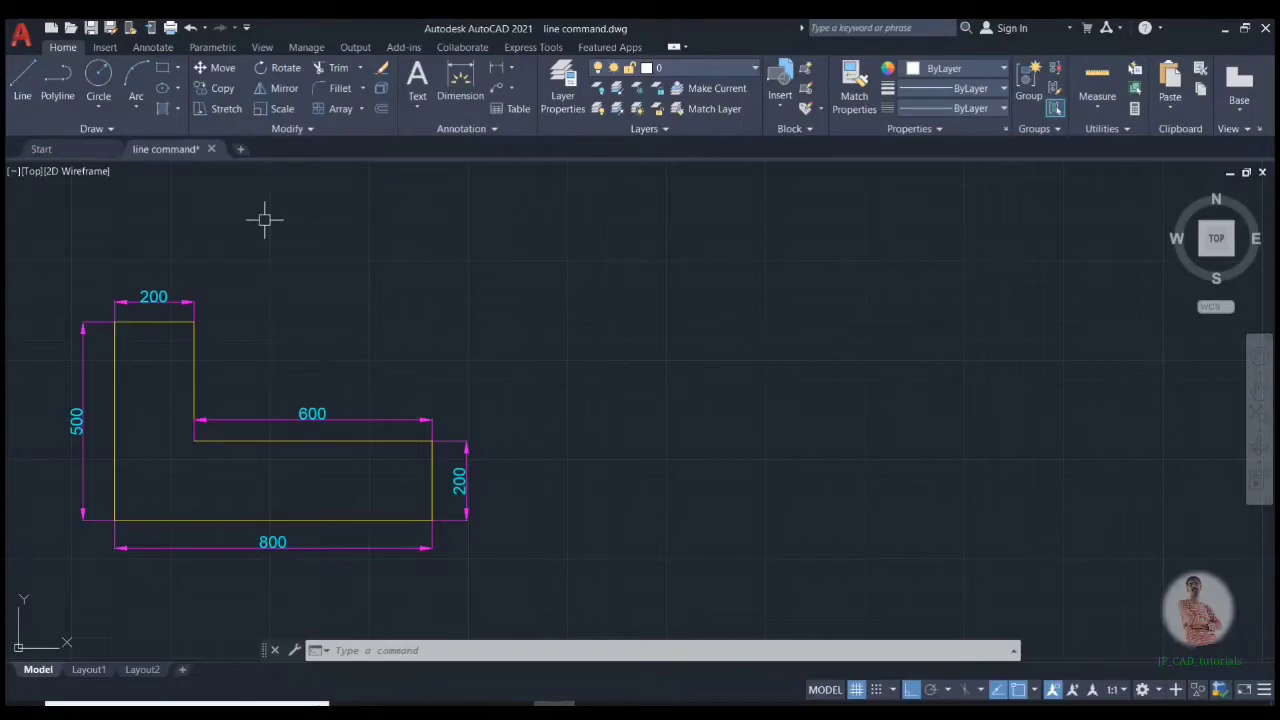
{"action": "type", "text": "L"}
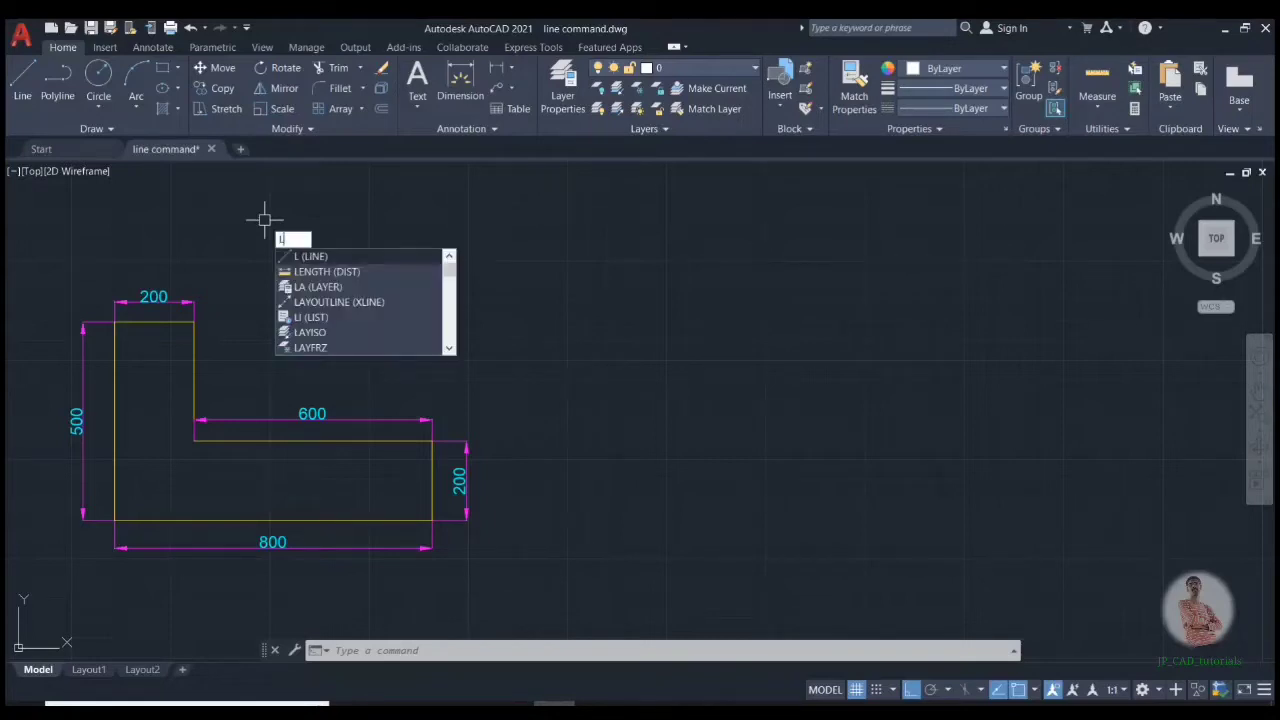
{"action": "key", "text": "Return"}
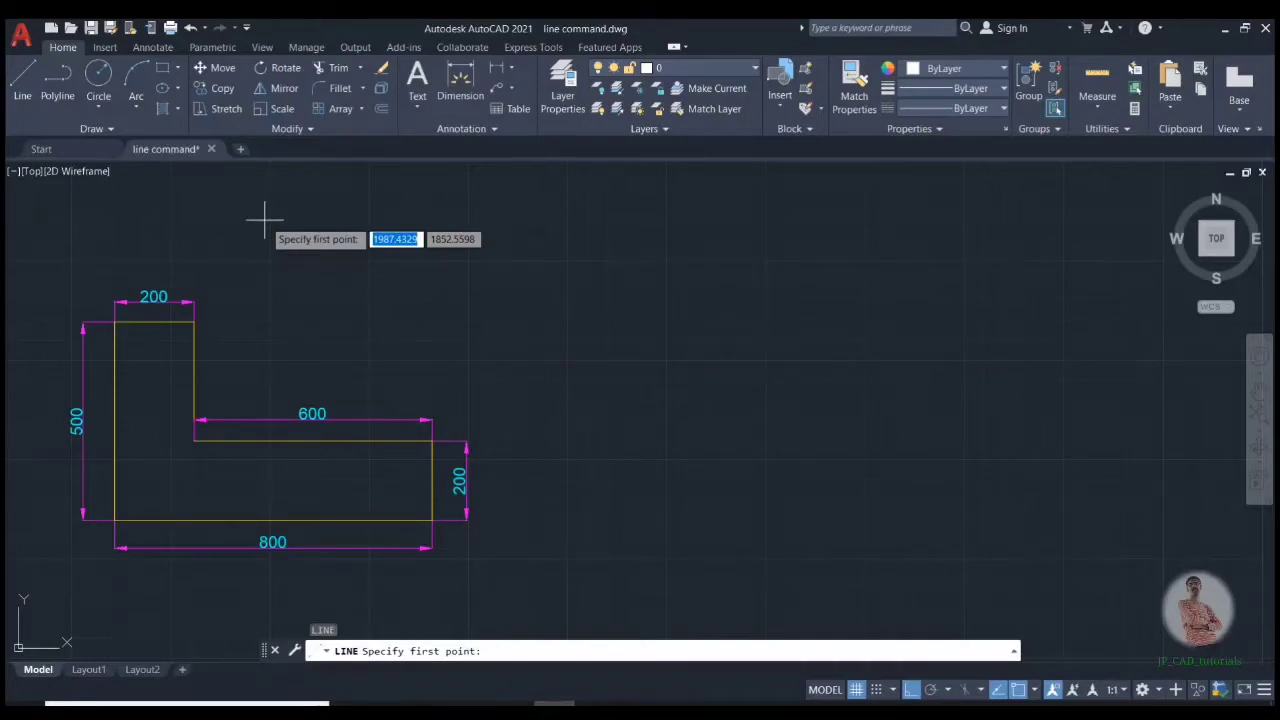
{"action": "left_click", "coordinate": [603, 378]}
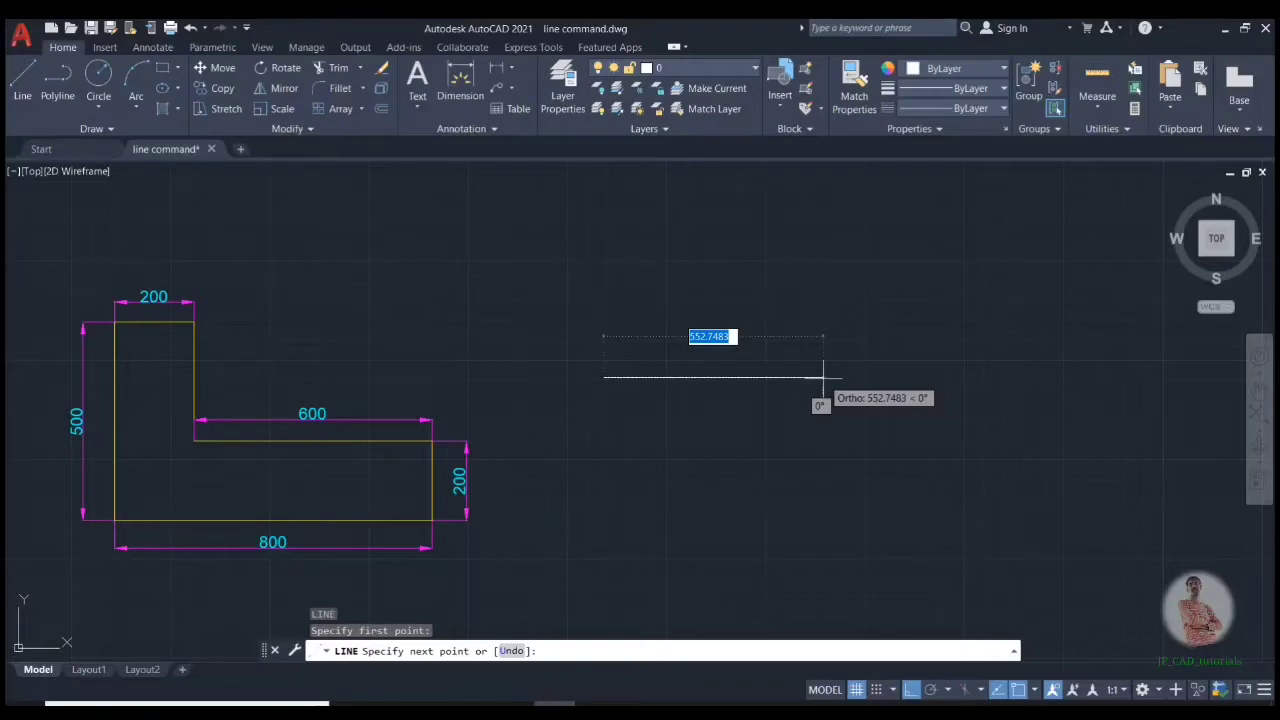
{"action": "type", "text": "500"}
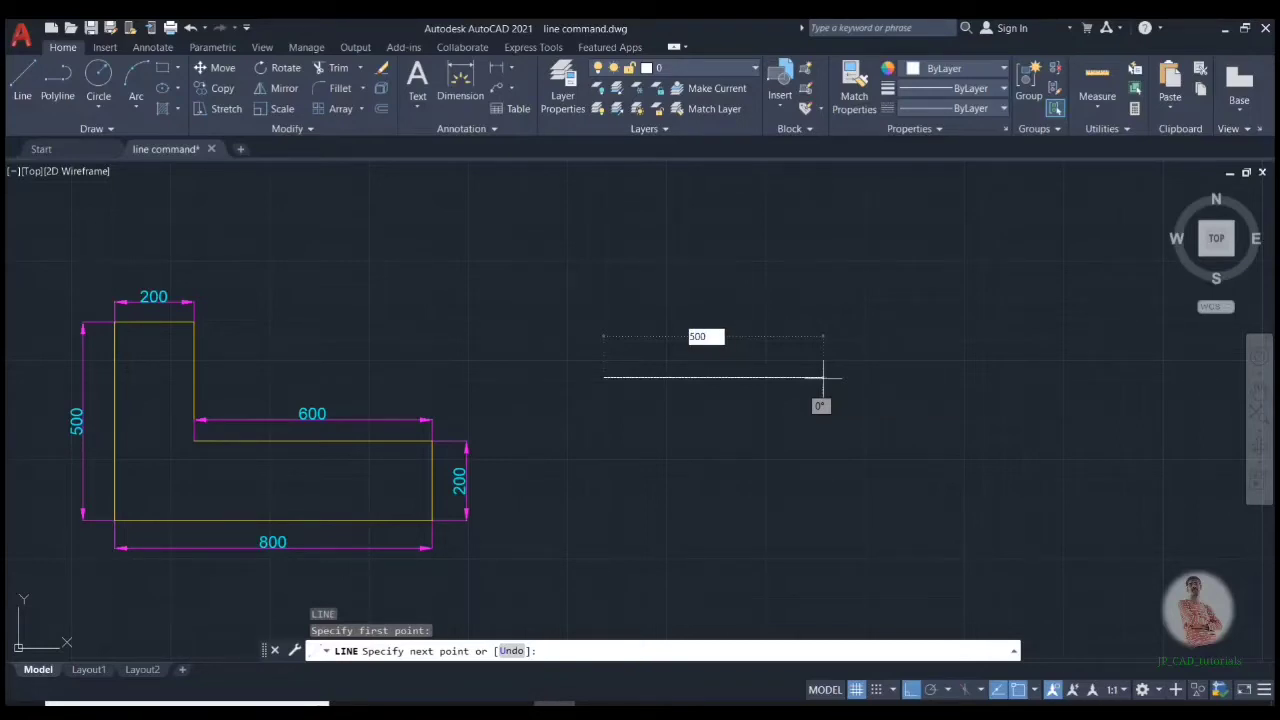
{"action": "key", "text": "Return"}
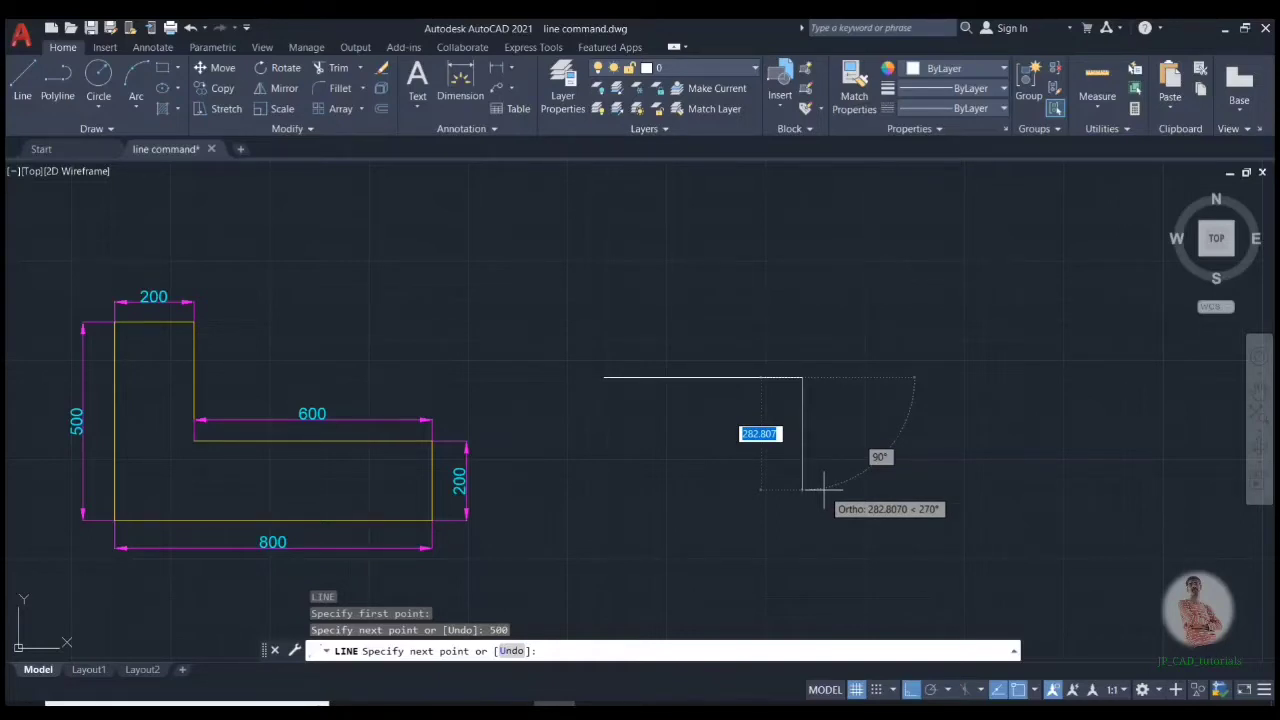
{"action": "key", "text": "Escape"}
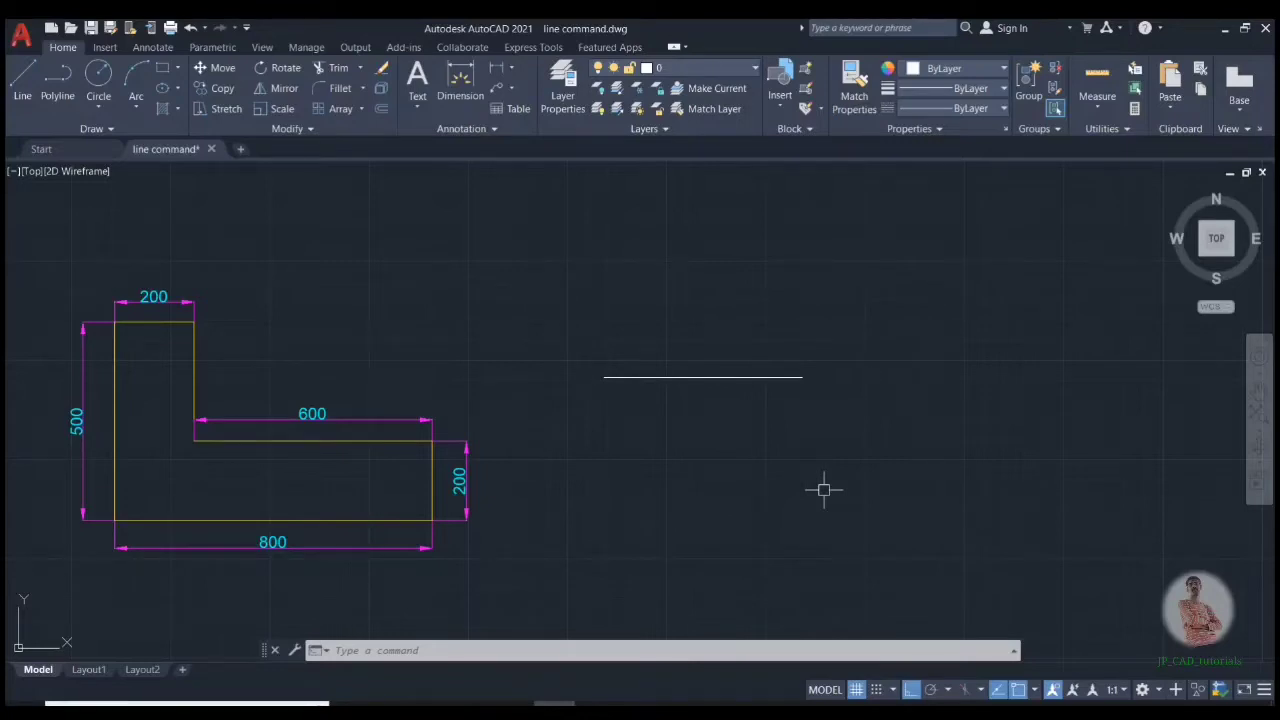
Erase the single horizontal line beside the dimensioned L-shape
{"action": "type", "text": "E"}
{"action": "key", "text": "Return"}
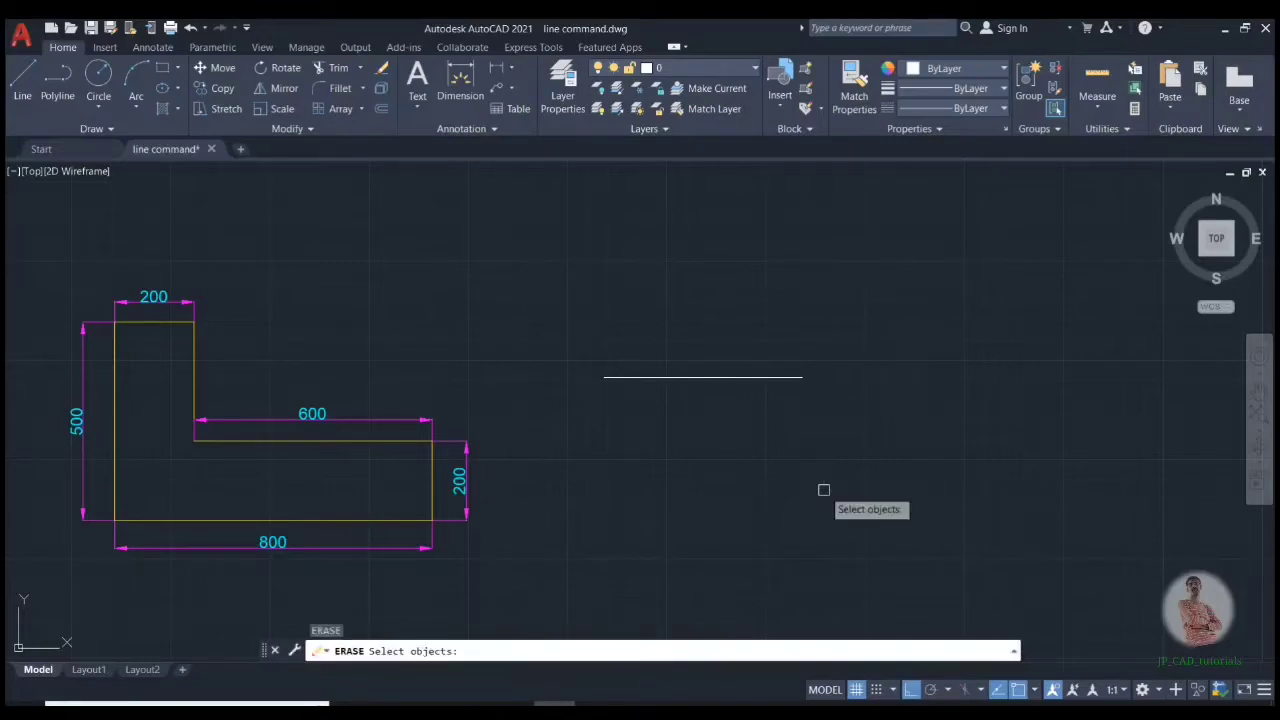
{"action": "left_click", "coordinate": [768, 378]}
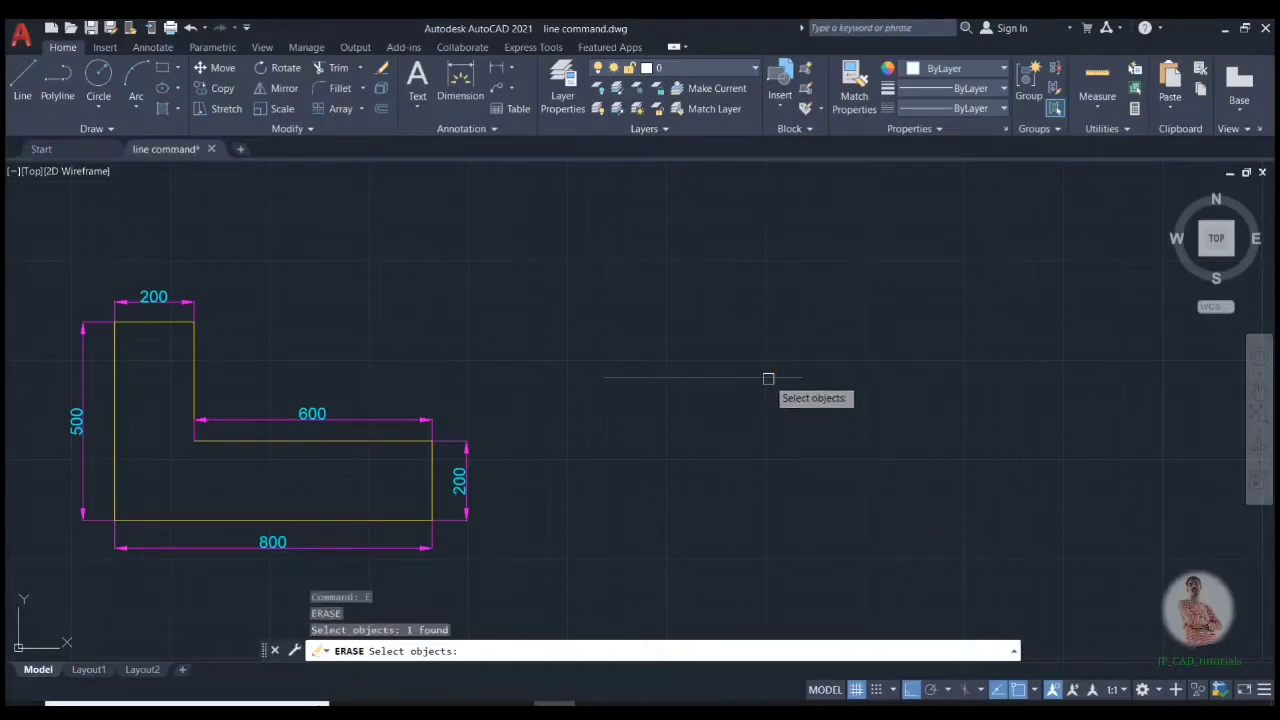
{"action": "key", "text": "Return"}
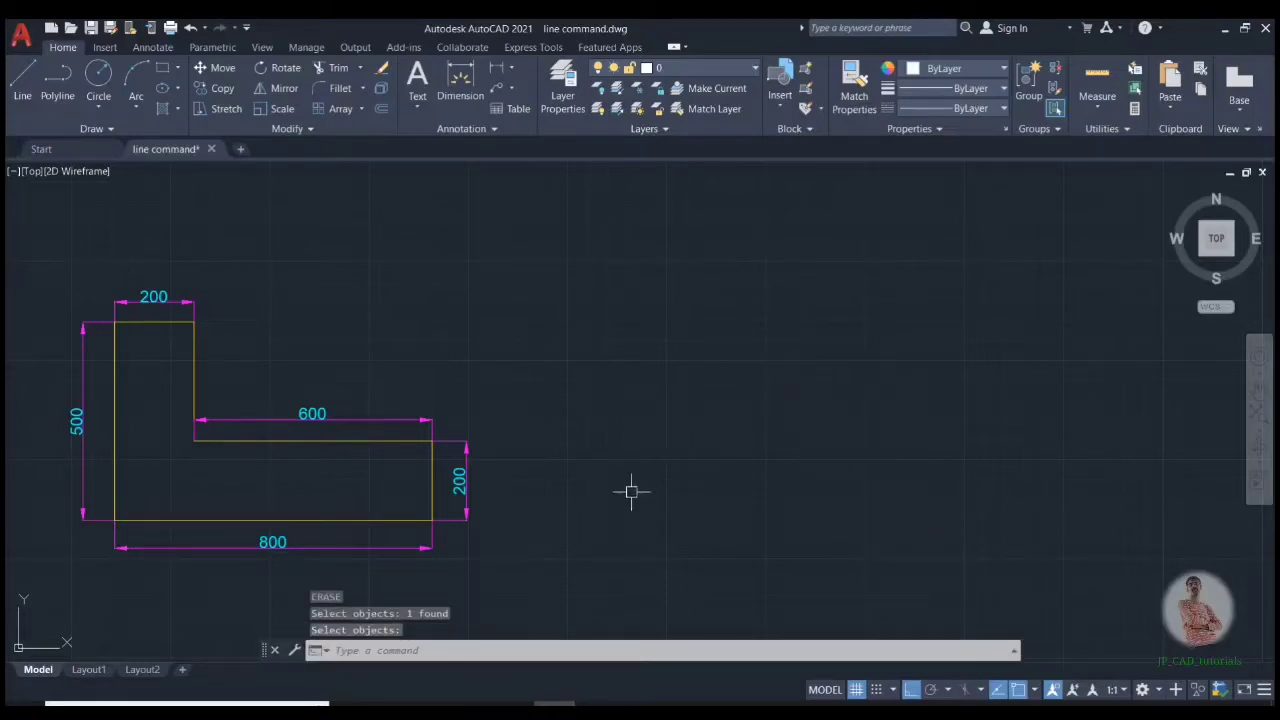
Start a line copy of the L-shape beside the original with an 800-unit bottom edge and a 200-unit edge going up from its right end
{"action": "type", "text": "L"}
{"action": "key", "text": "Return"}
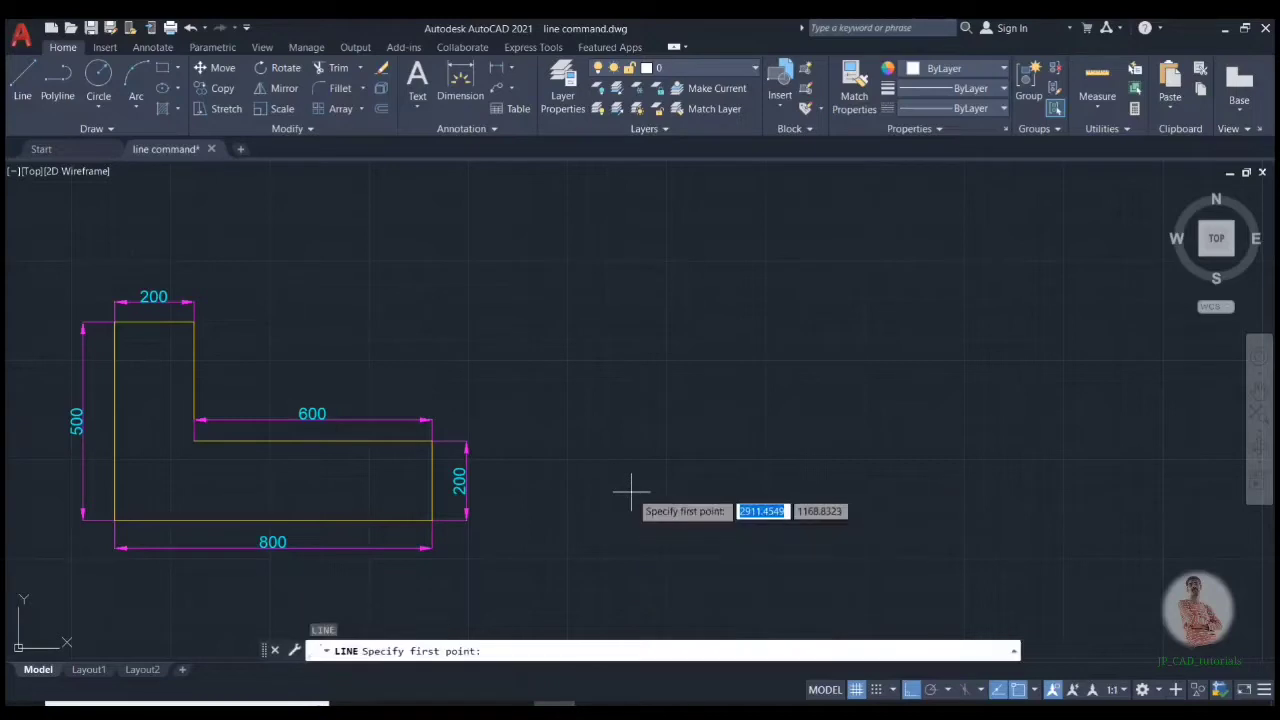
{"action": "left_click", "coordinate": [571, 512]}
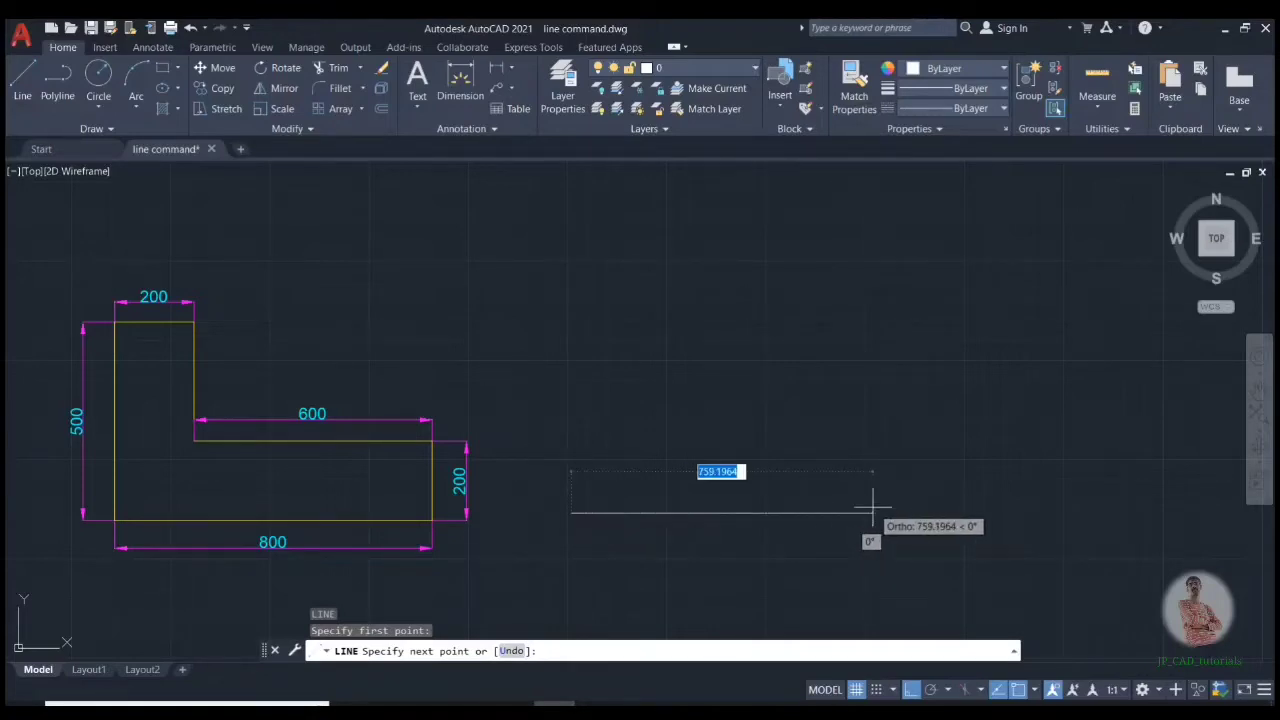
{"action": "type", "text": "800"}
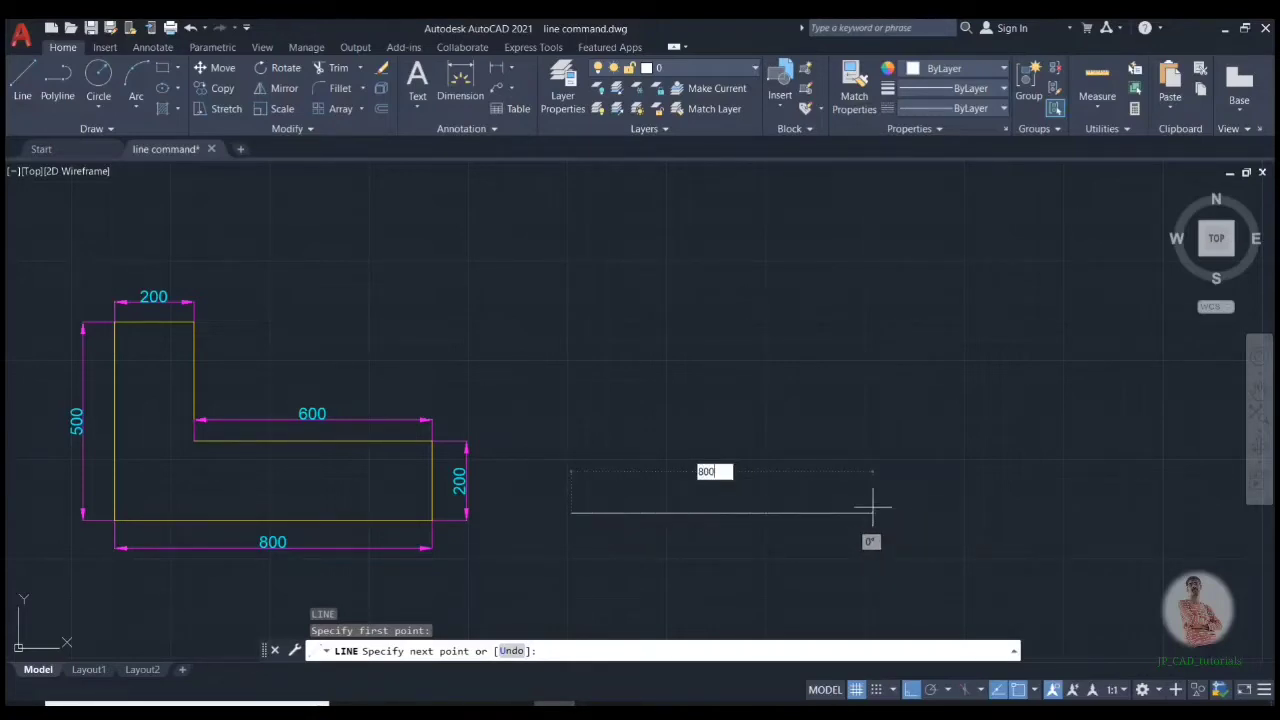
{"action": "key", "text": "Return"}
{"action": "left_click", "coordinate": [873, 511]}
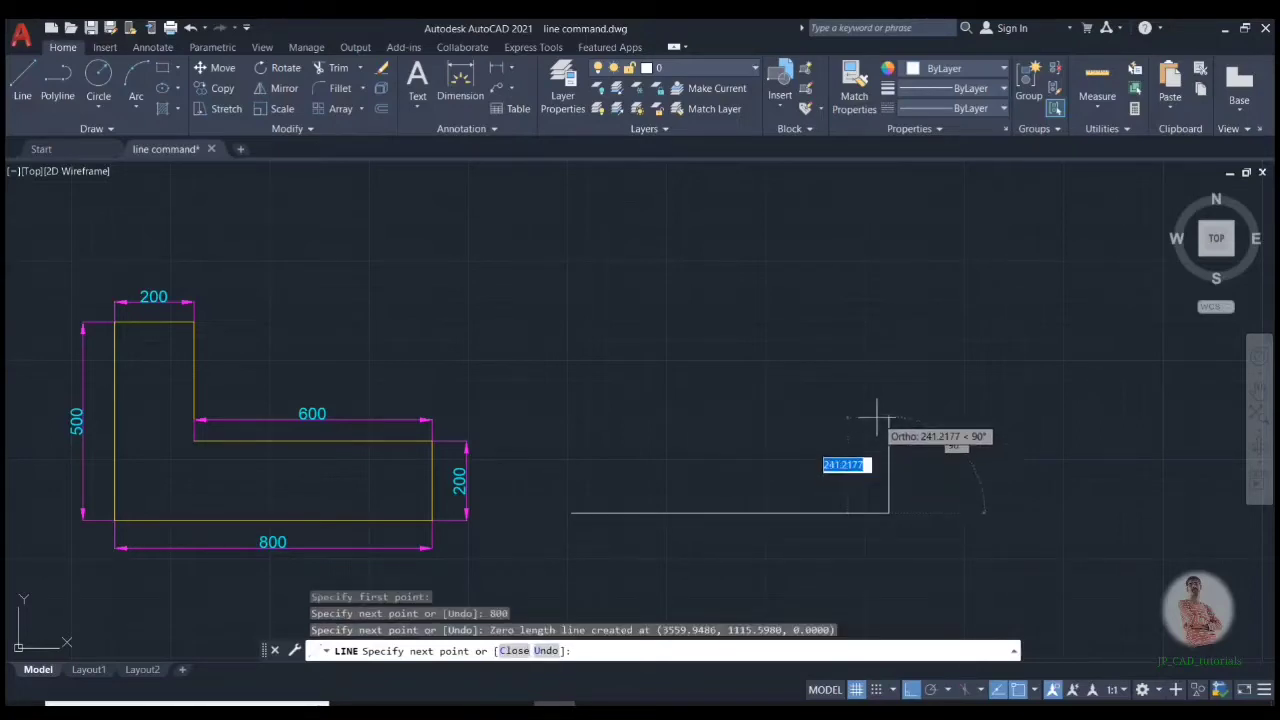
{"action": "type", "text": "200"}
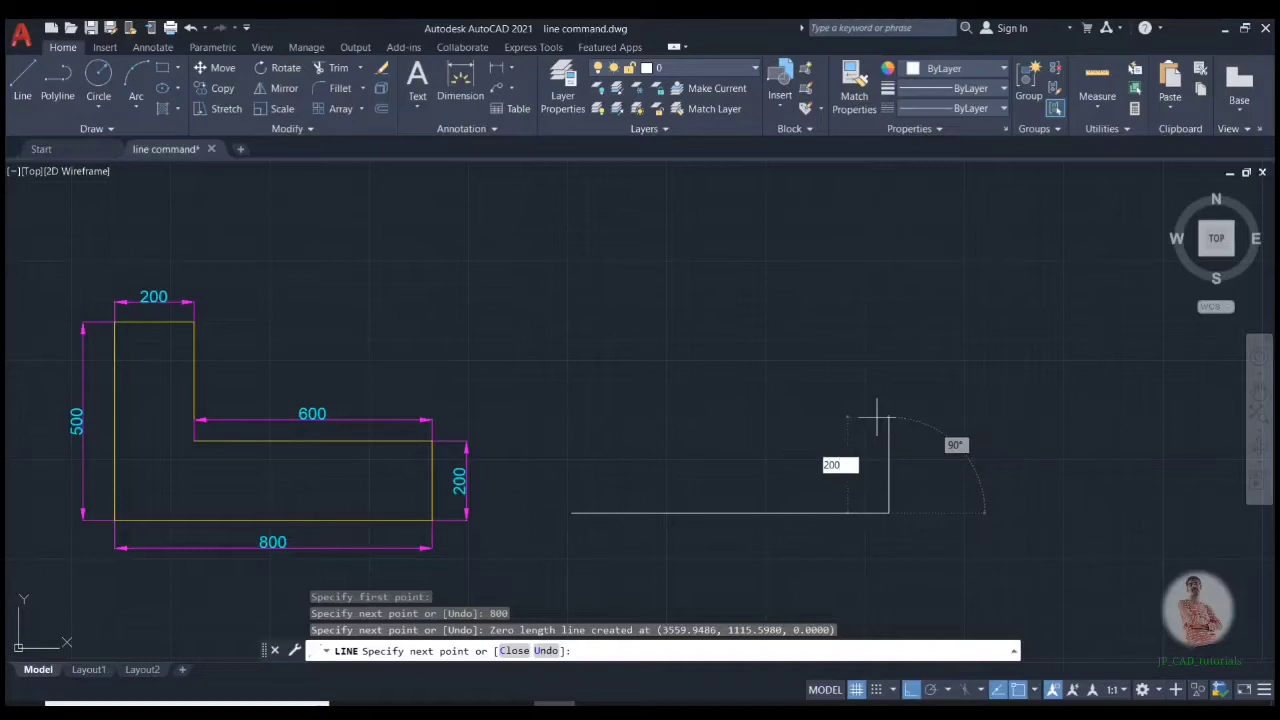
{"action": "key", "text": "Return"}
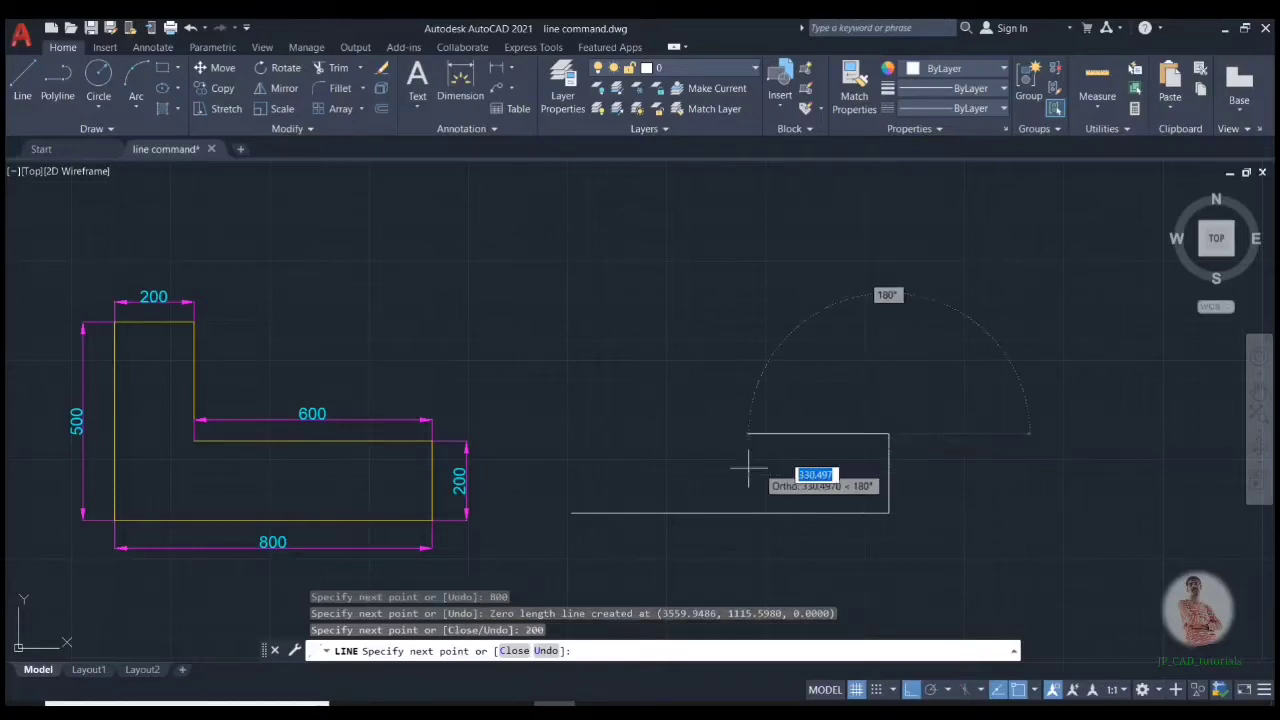
Complete the L-shaped outline with edges of 600 units left, 300 up, 200 left and 500 down to the starting corner
{"action": "type", "text": "600"}
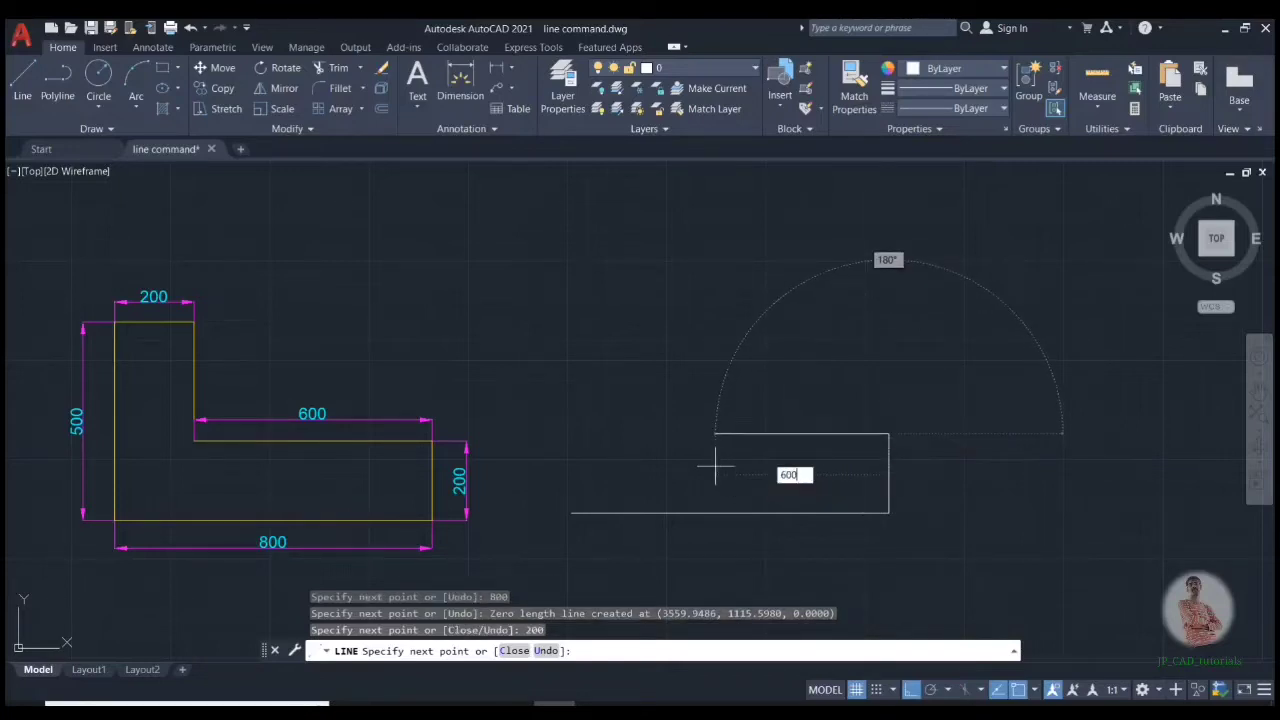
{"action": "key", "text": "Return"}
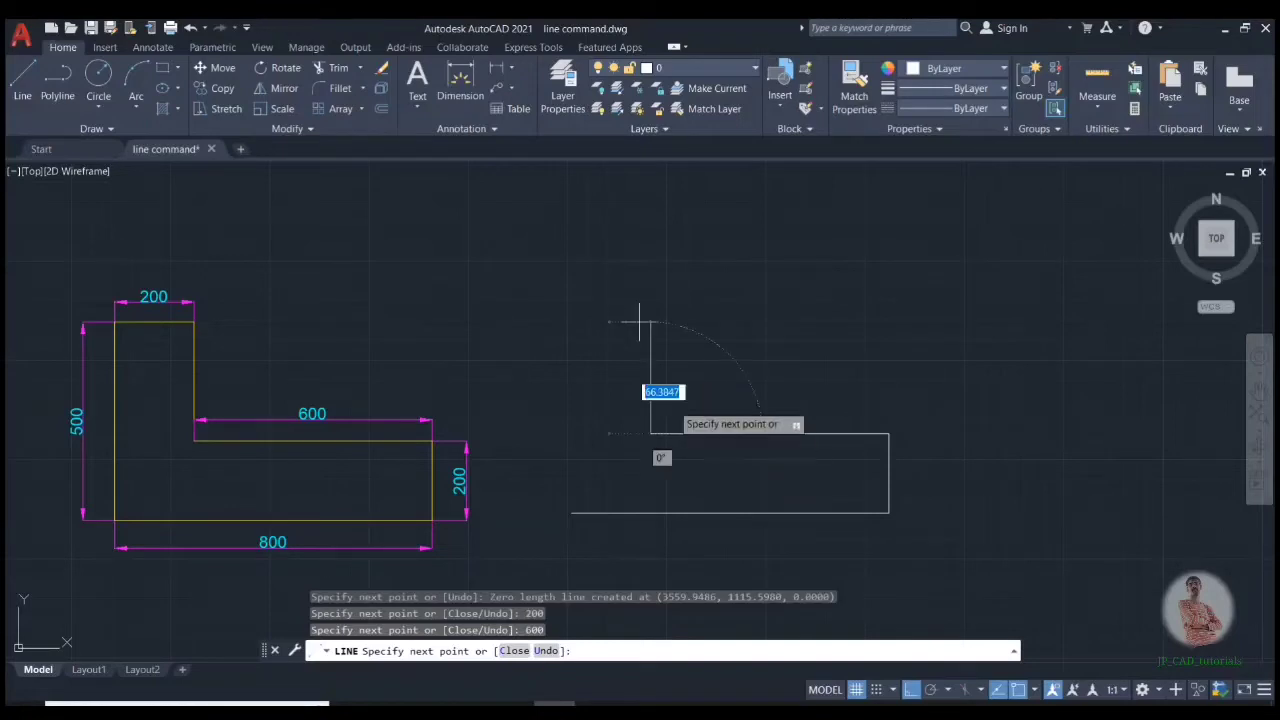
{"action": "type", "text": "300"}
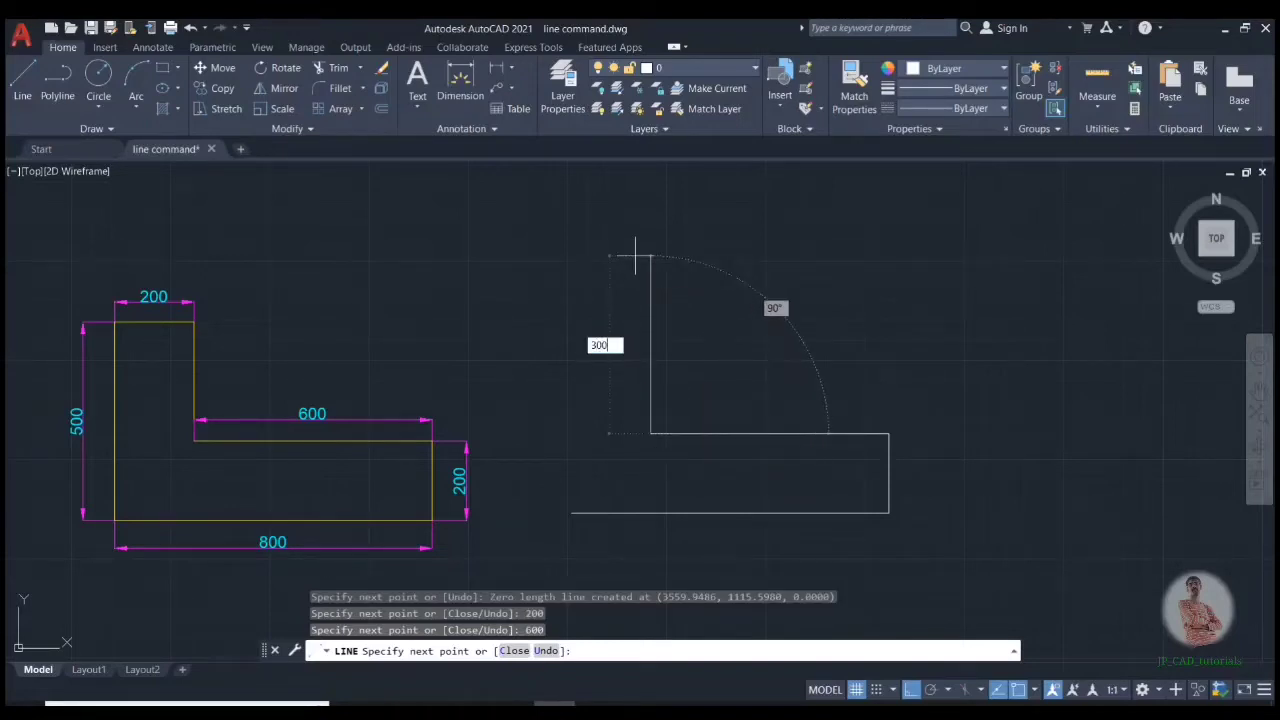
{"action": "key", "text": "Return"}
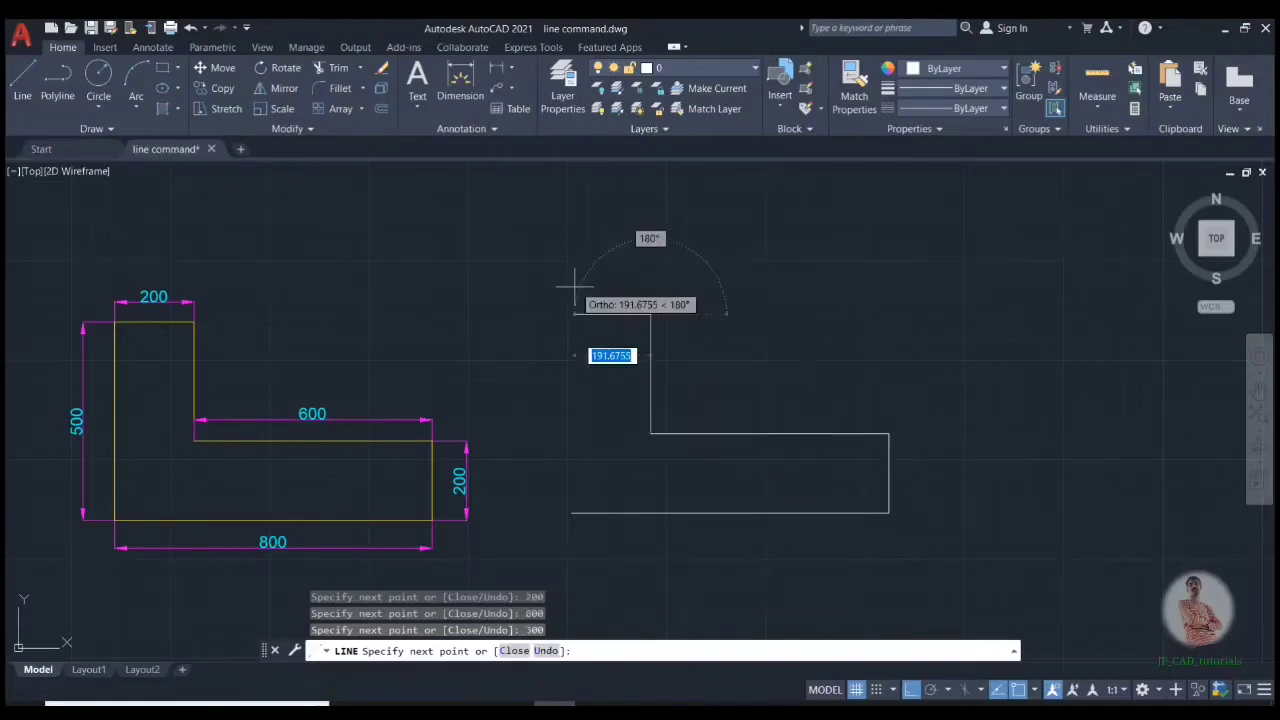
{"action": "type", "text": "200"}
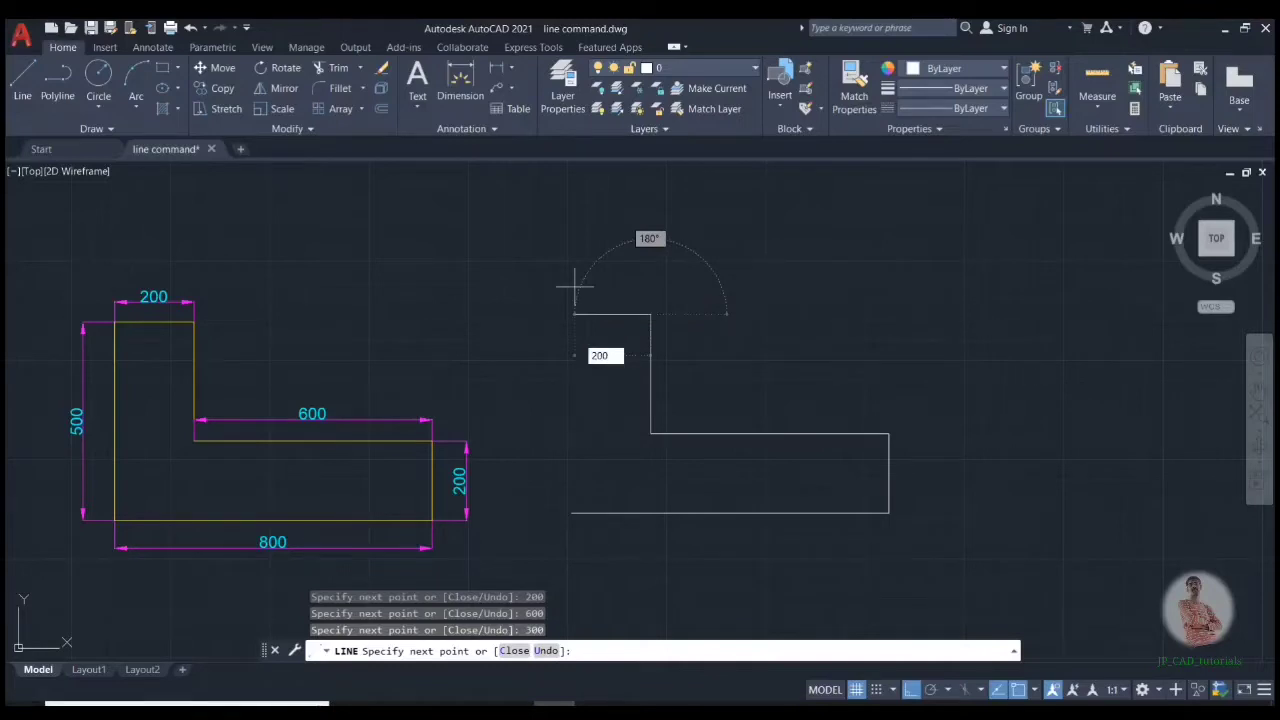
{"action": "key", "text": "Return"}
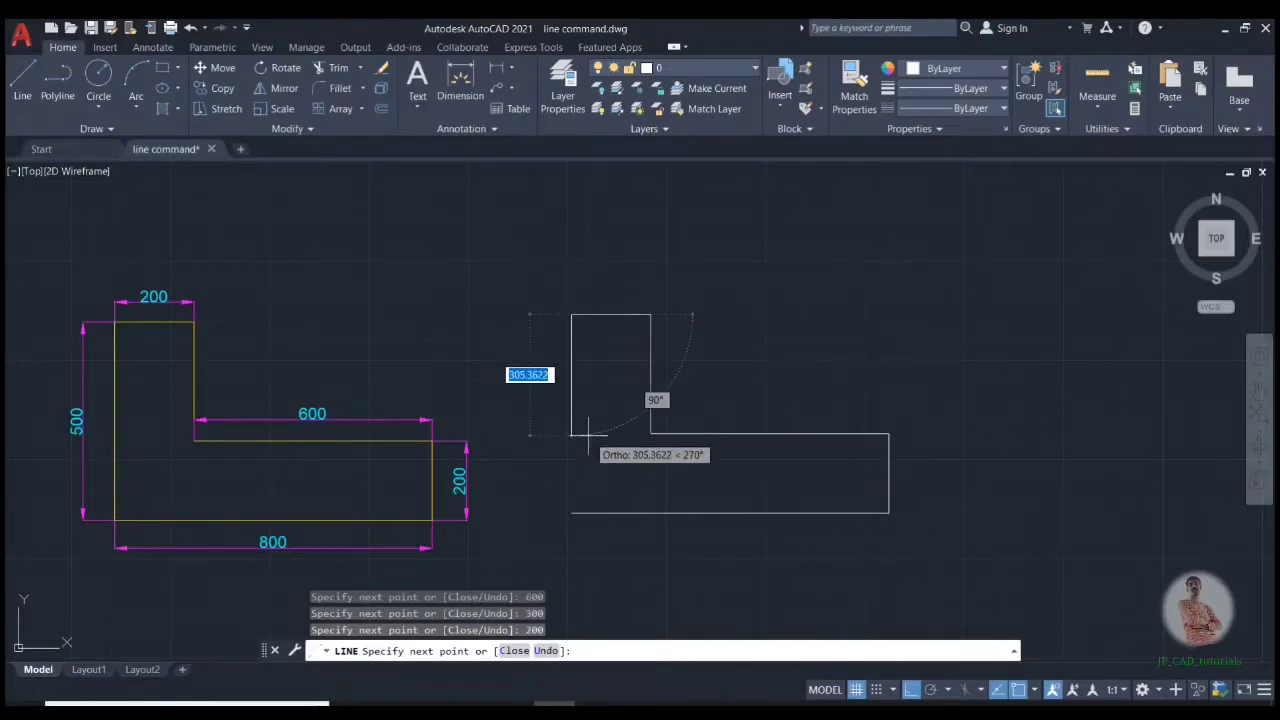
{"action": "type", "text": "500"}
{"action": "key", "text": "Return"}
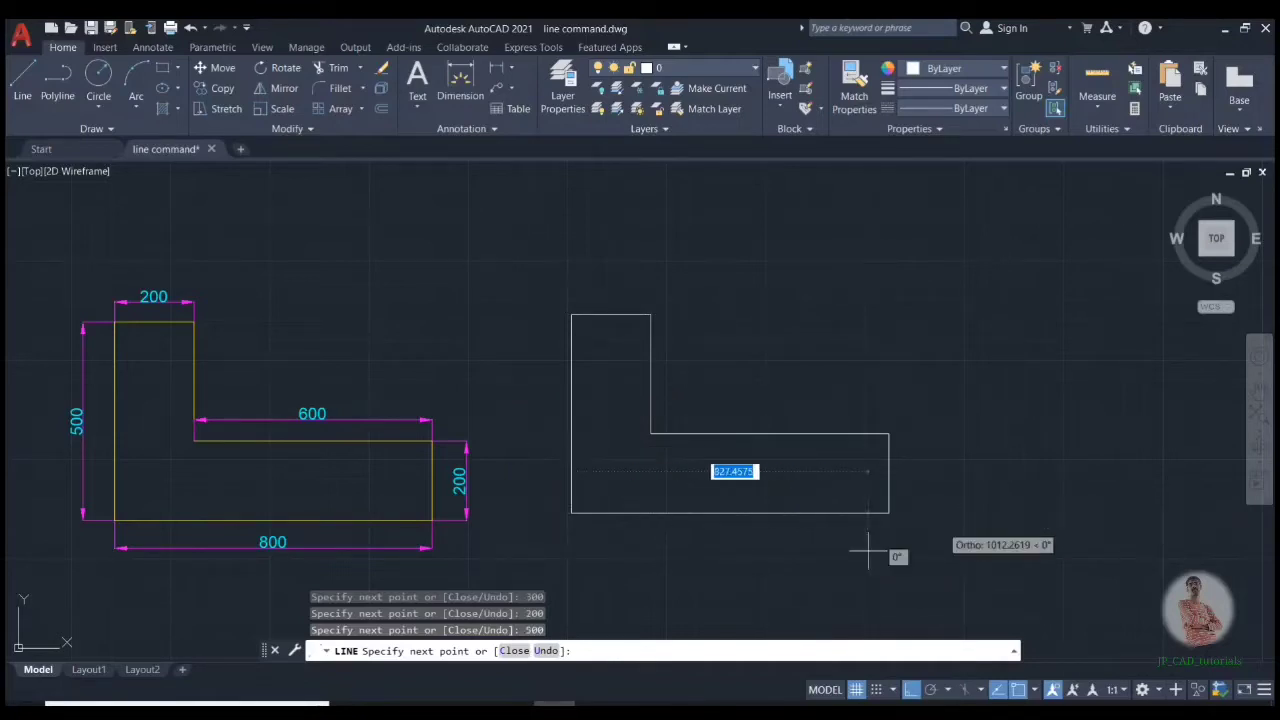
{"action": "key", "text": "Escape"}
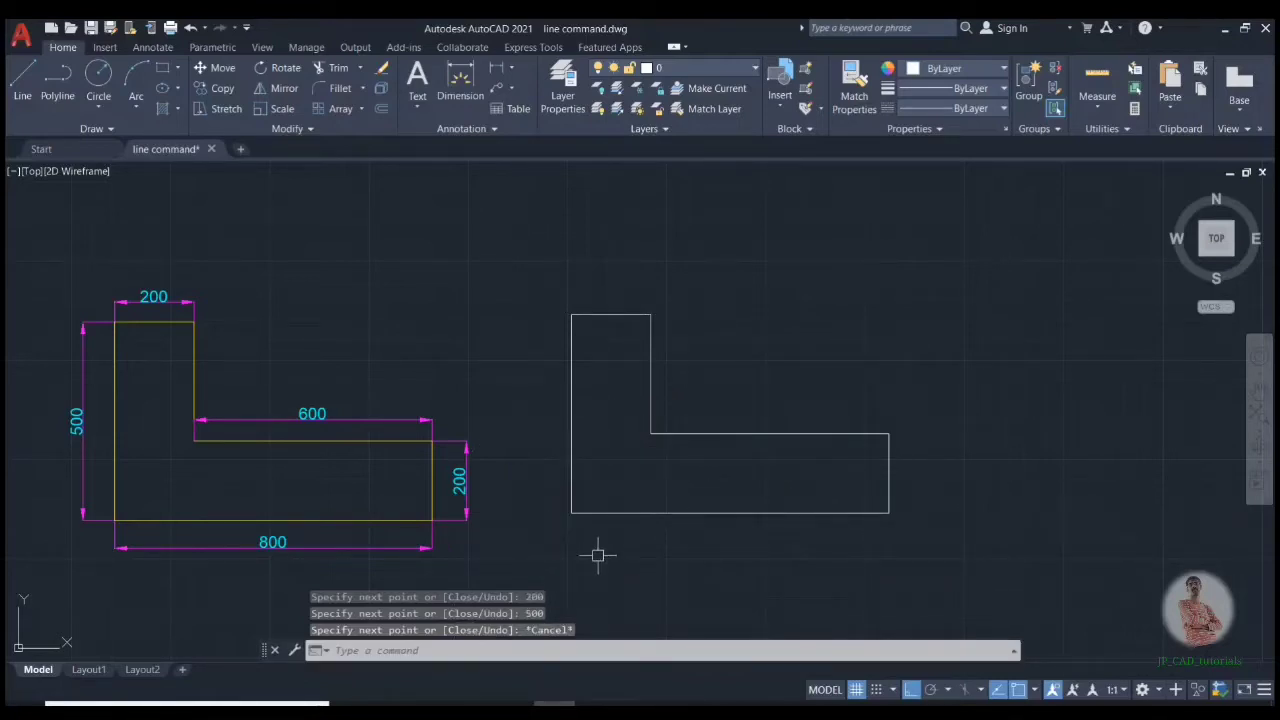
{"action": "key", "text": "Escape"}
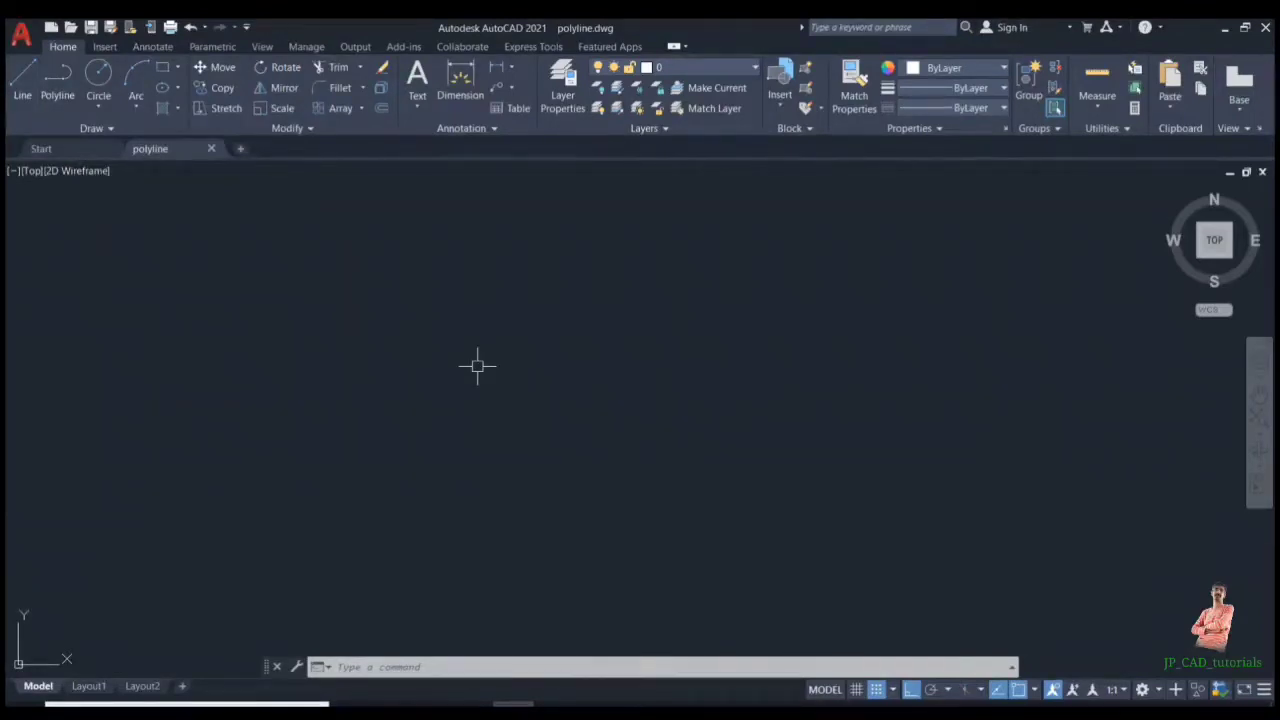
Draw an open five-segment polyline in the polyline drawing, running right, up, right, down and right in a step shape
{"action": "type", "text": "PL"}
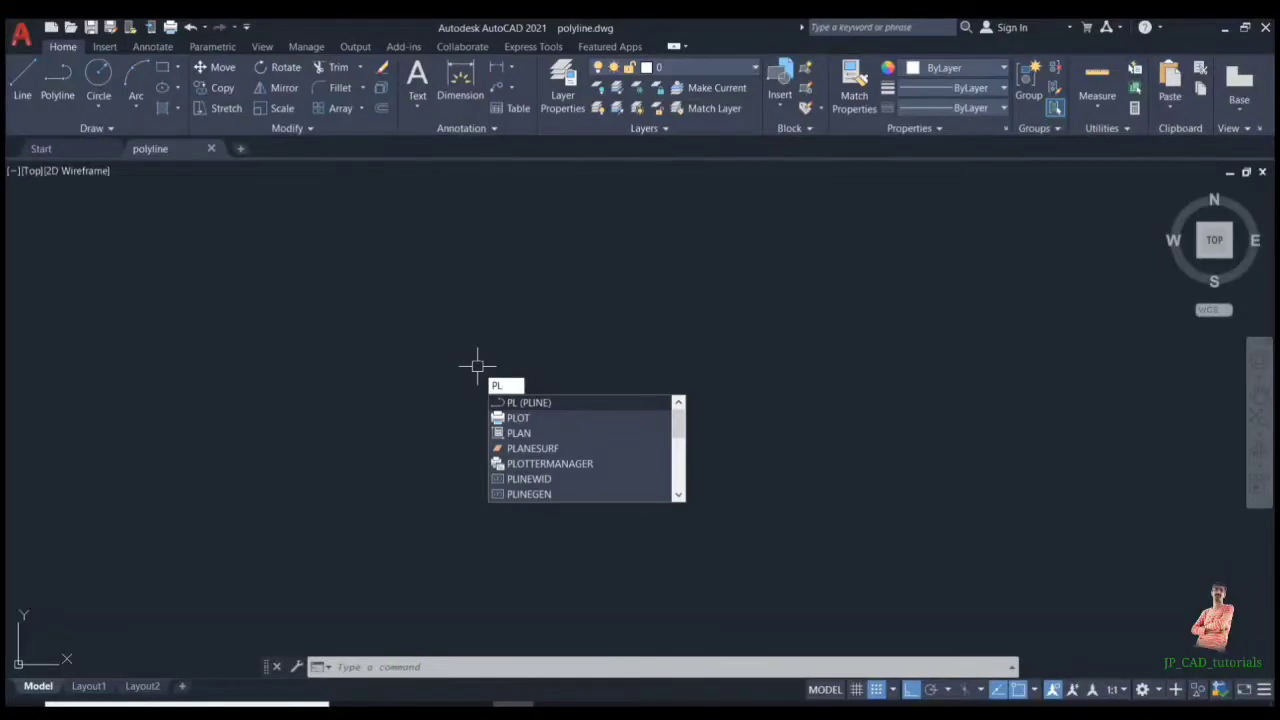
{"action": "key", "text": "Return"}
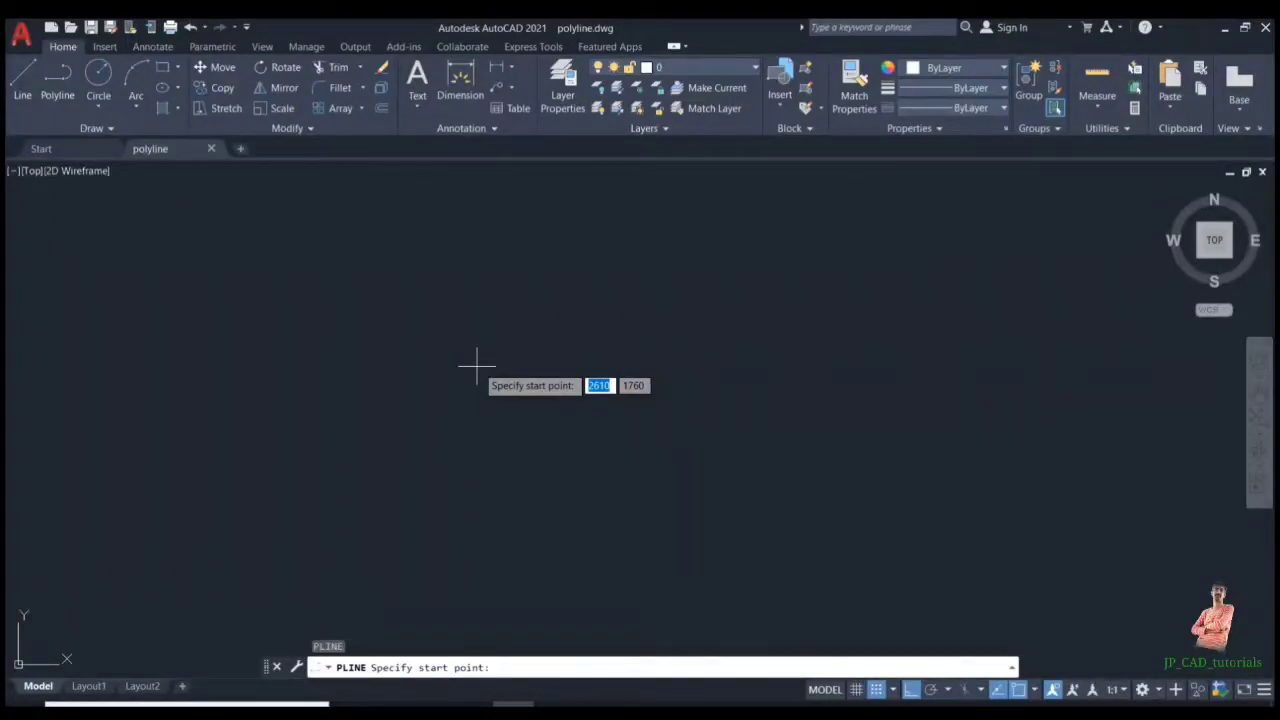
{"action": "left_click", "coordinate": [240, 440]}
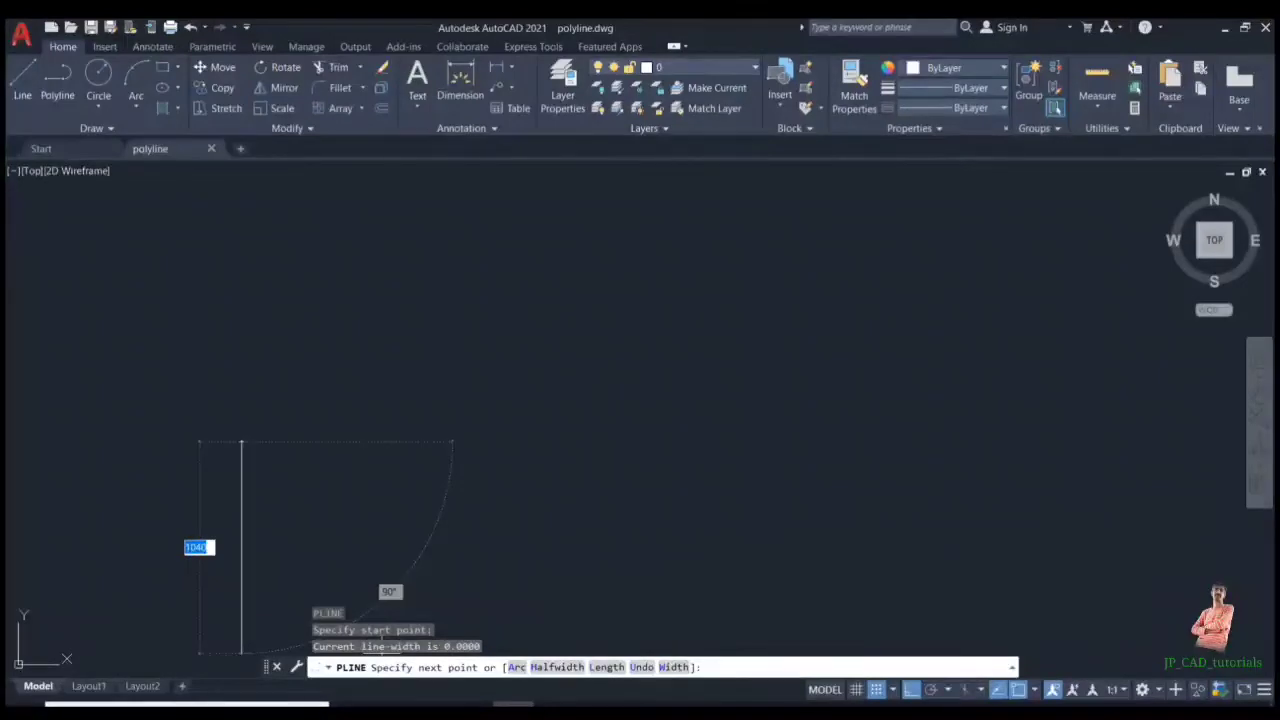
{"action": "left_click", "coordinate": [477, 465]}
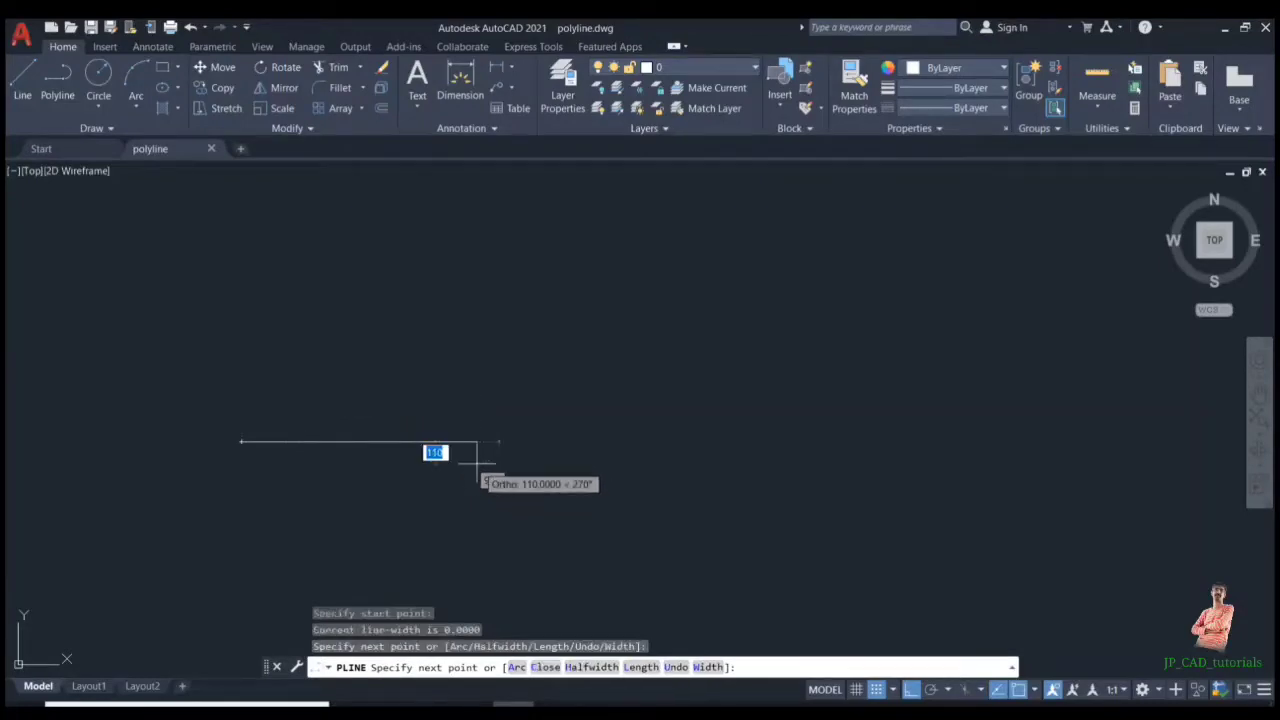
{"action": "left_click", "coordinate": [485, 327]}
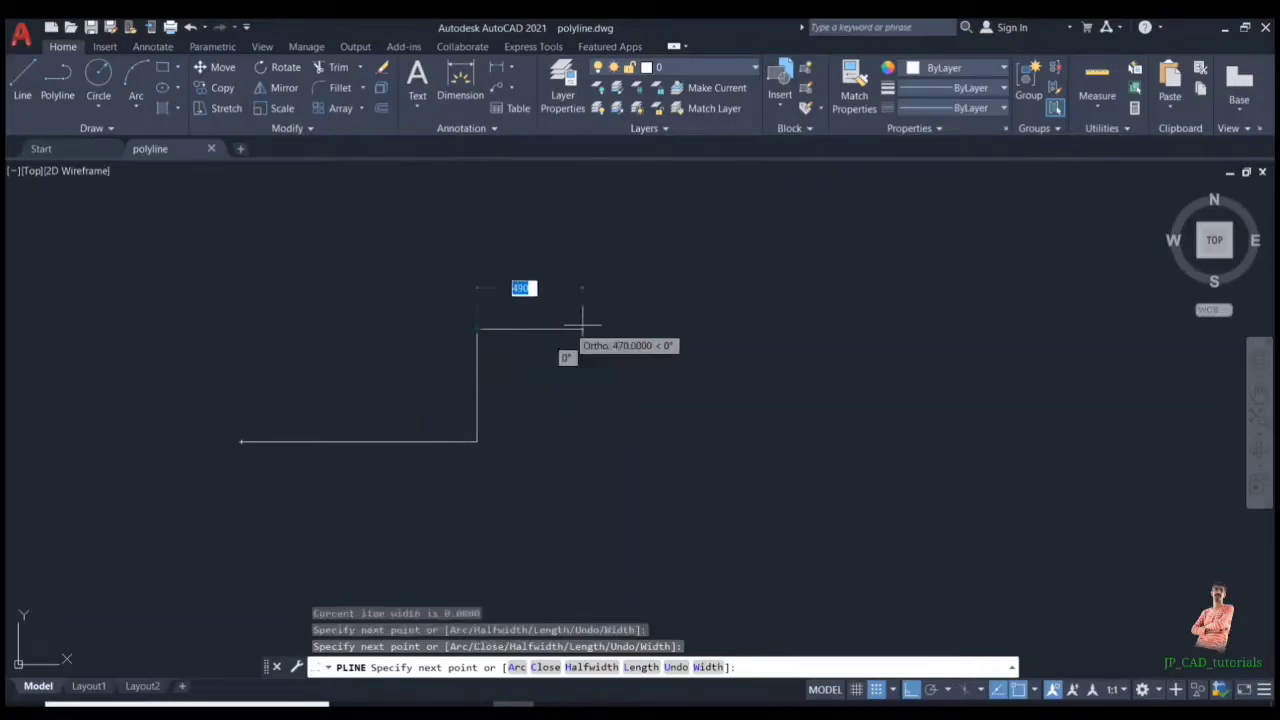
{"action": "left_click", "coordinate": [620, 329]}
{"action": "left_click", "coordinate": [652, 431]}
{"action": "left_click", "coordinate": [753, 430]}
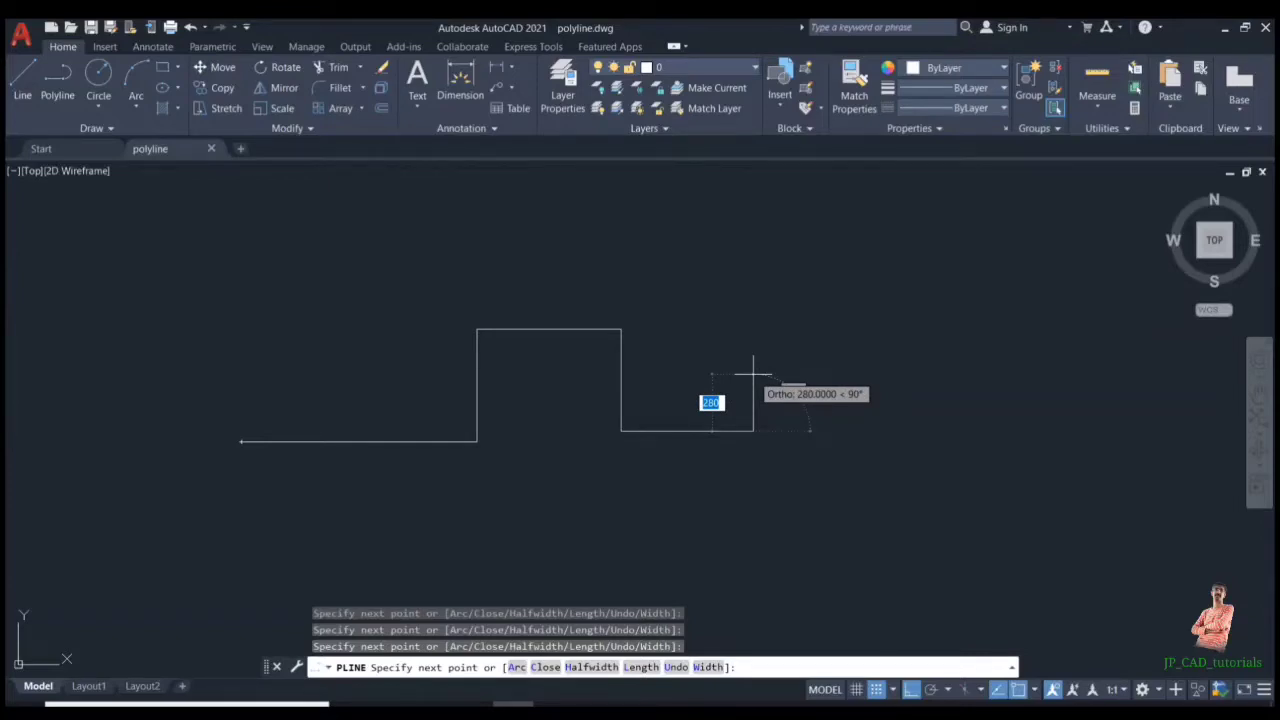
{"action": "key", "text": "Return"}
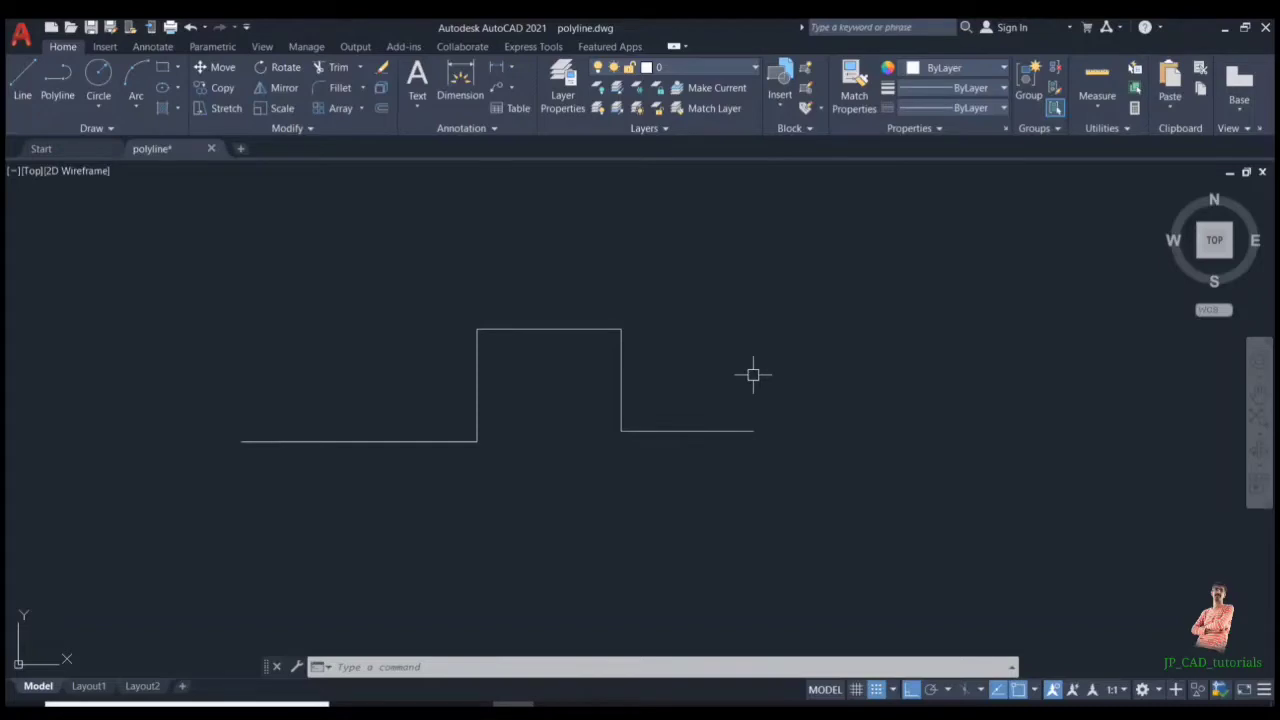
Draw five connected Line segments below the stepped polyline, running right, up, right, down and right to repeat its open step shape
{"action": "type", "text": "L"}
{"action": "key", "text": "Return"}
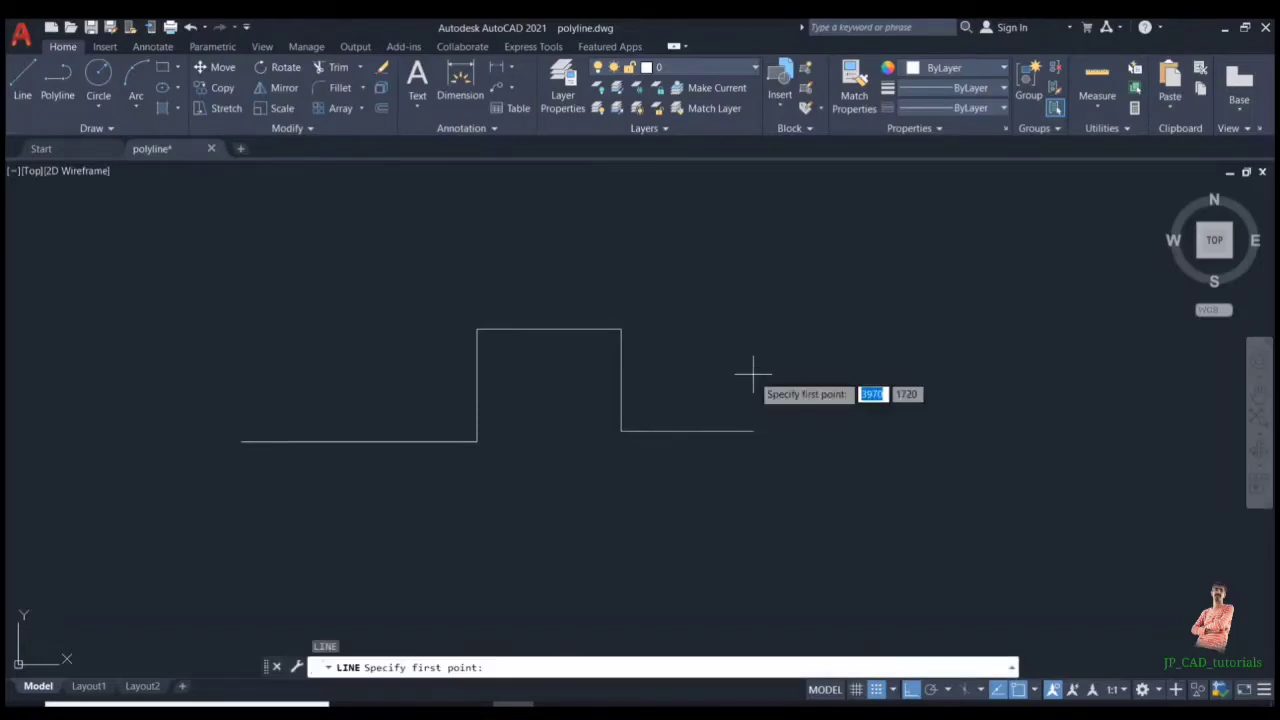
{"action": "left_click", "coordinate": [247, 584]}
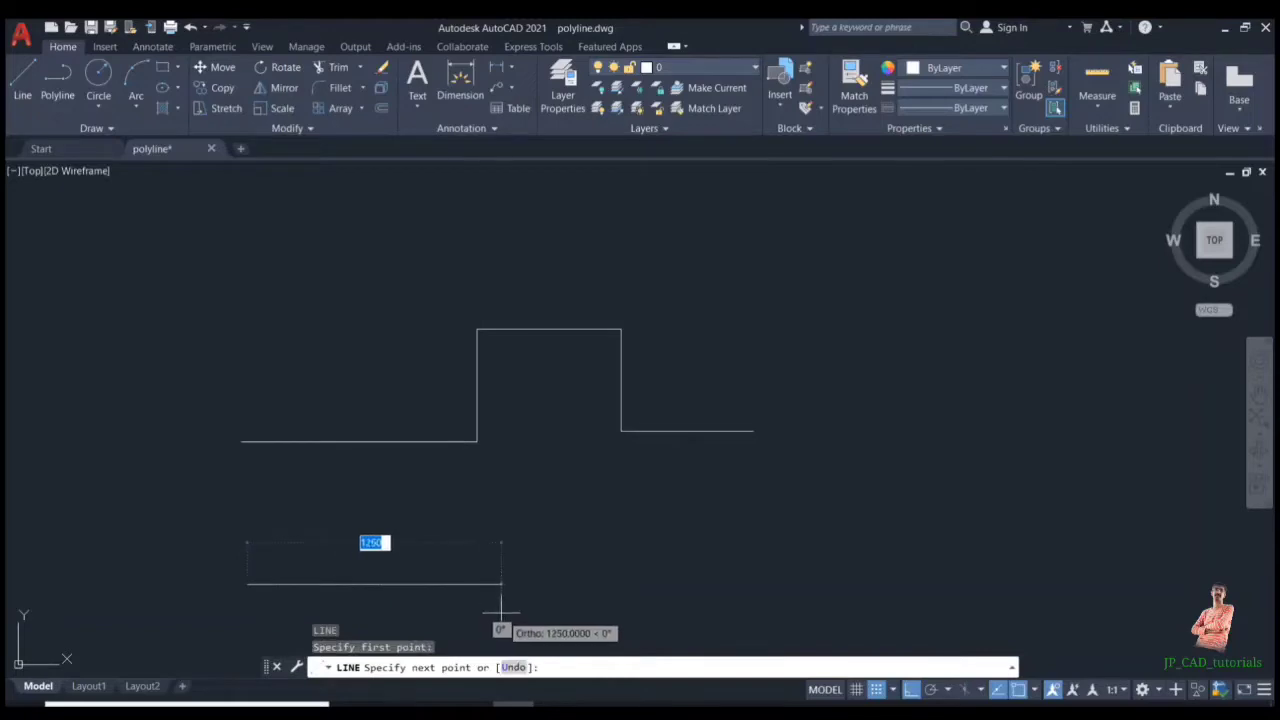
{"action": "left_click", "coordinate": [471, 584]}
{"action": "left_click", "coordinate": [471, 494]}
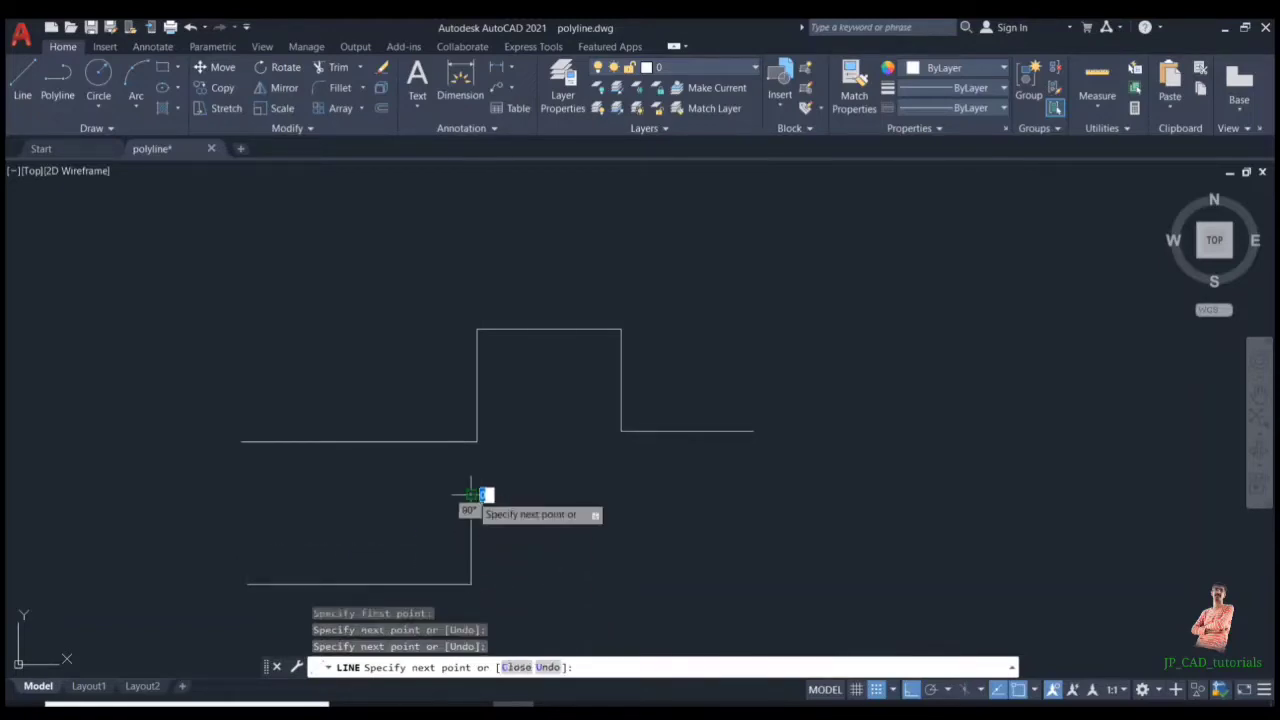
{"action": "left_click", "coordinate": [603, 490]}
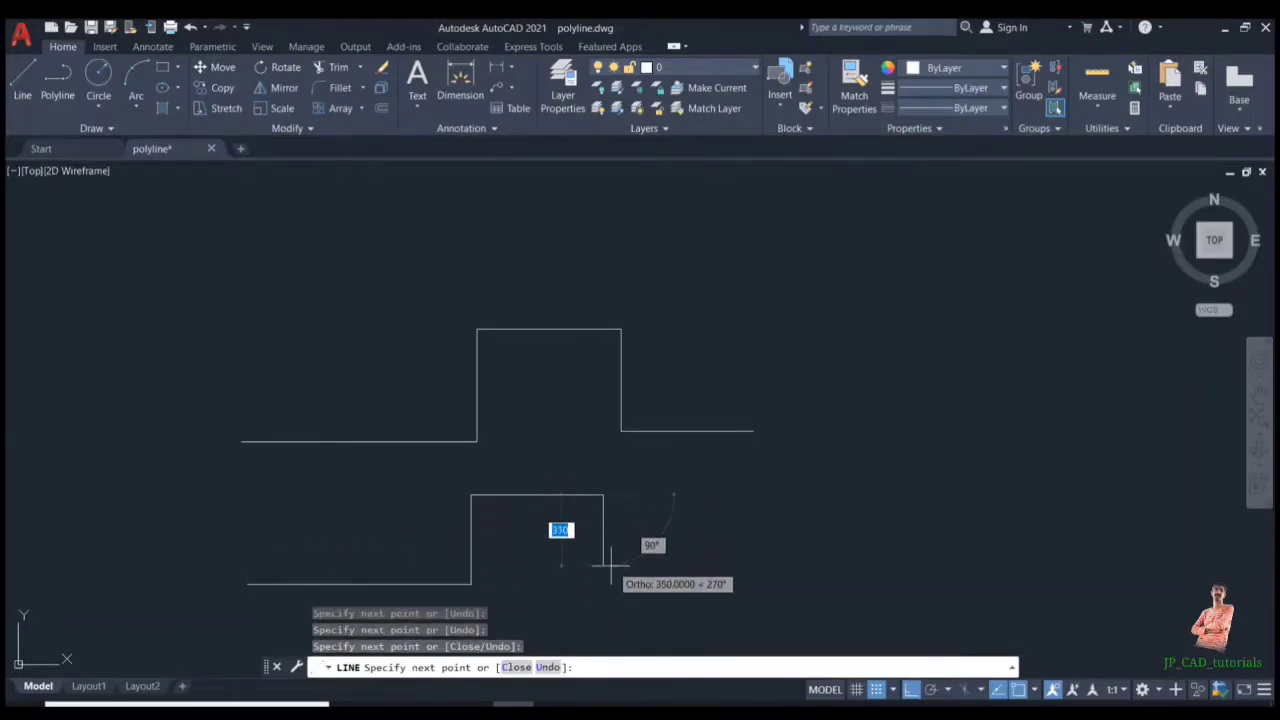
{"action": "left_click", "coordinate": [603, 567]}
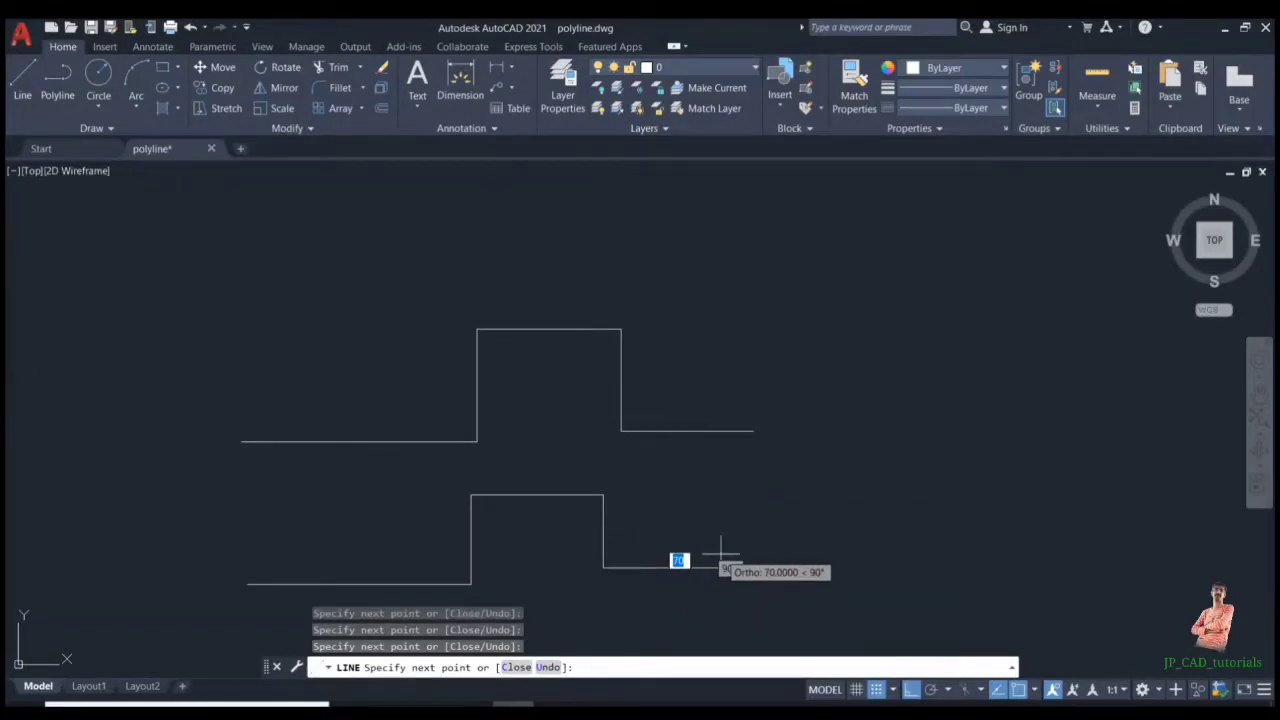
{"action": "left_click", "coordinate": [720, 554]}
{"action": "key", "text": "Return"}
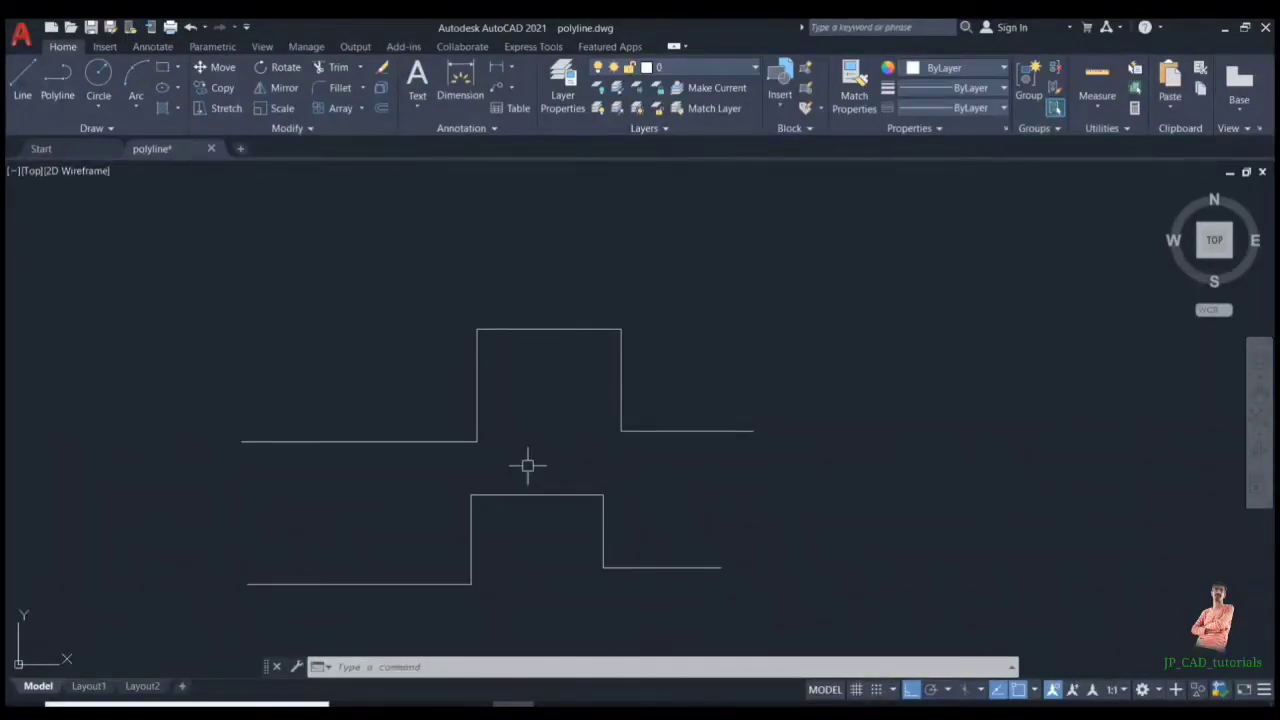
Select the upper stepped polyline to examine its object type and how its segments select together, and clear the selection
{"action": "left_click", "coordinate": [536, 330]}
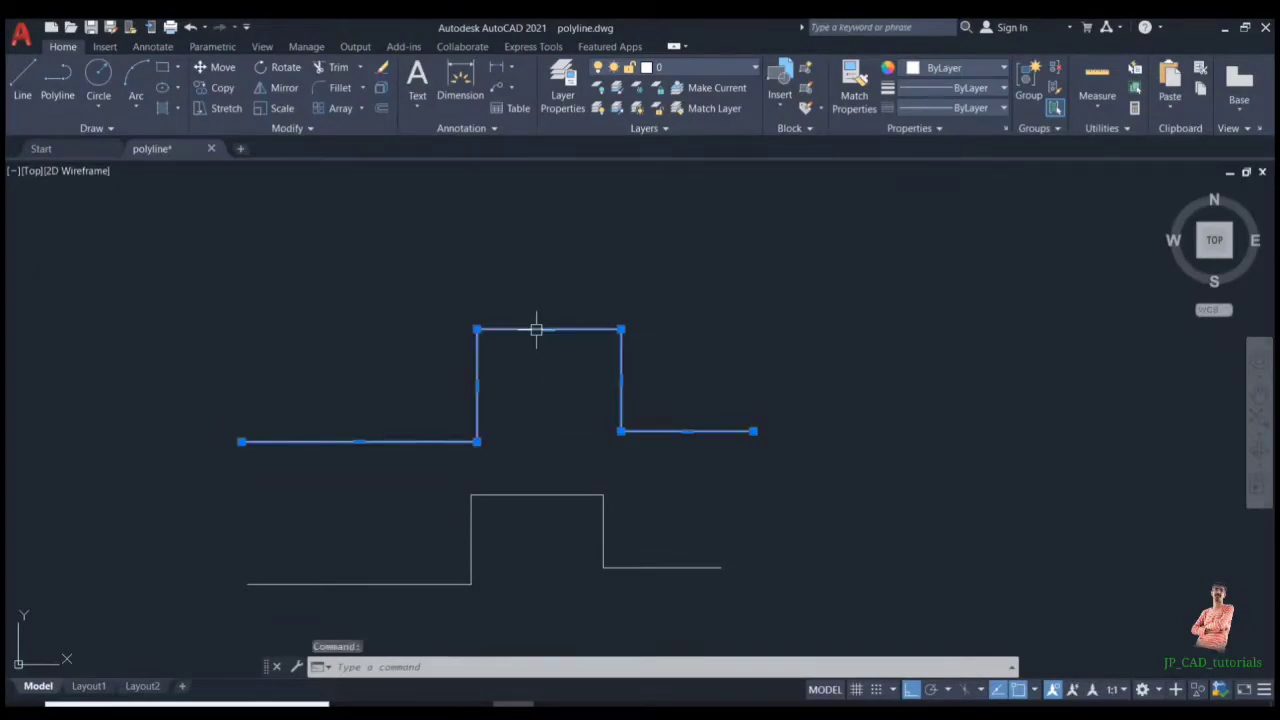
{"action": "mouse_move", "coordinate": [521, 330]}
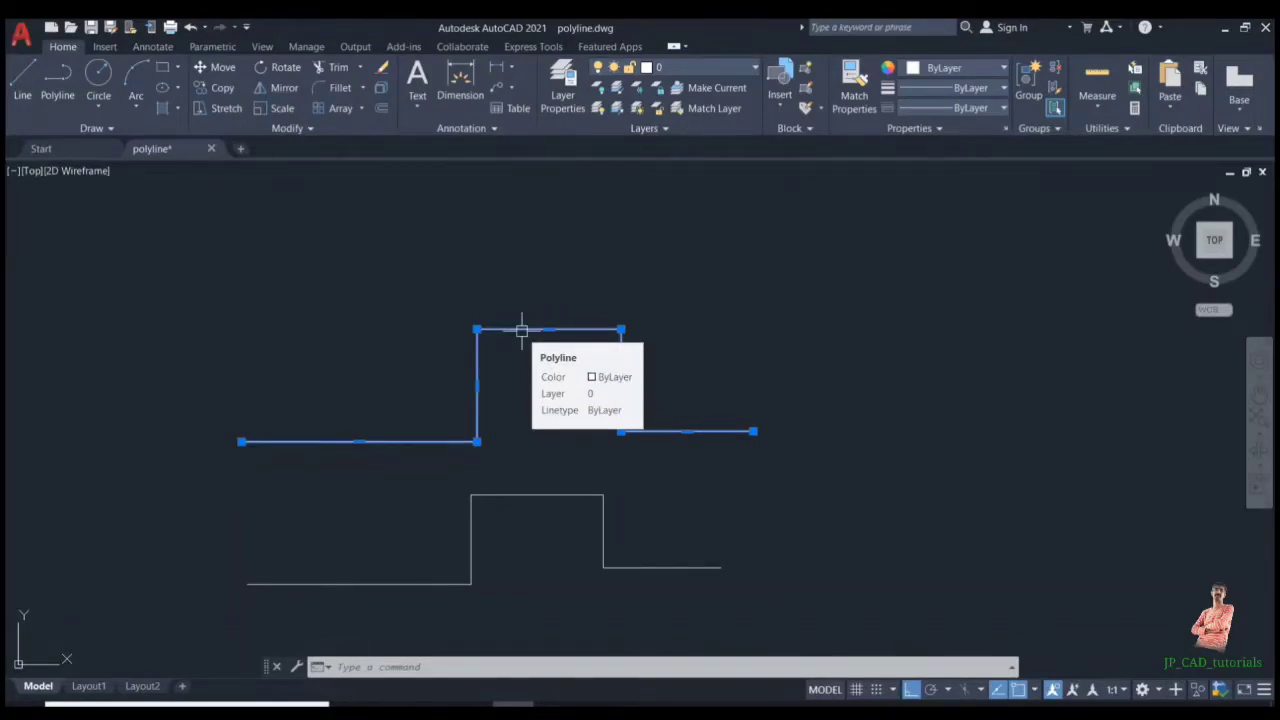
{"action": "key", "text": "Escape"}
{"action": "key", "text": "Escape"}
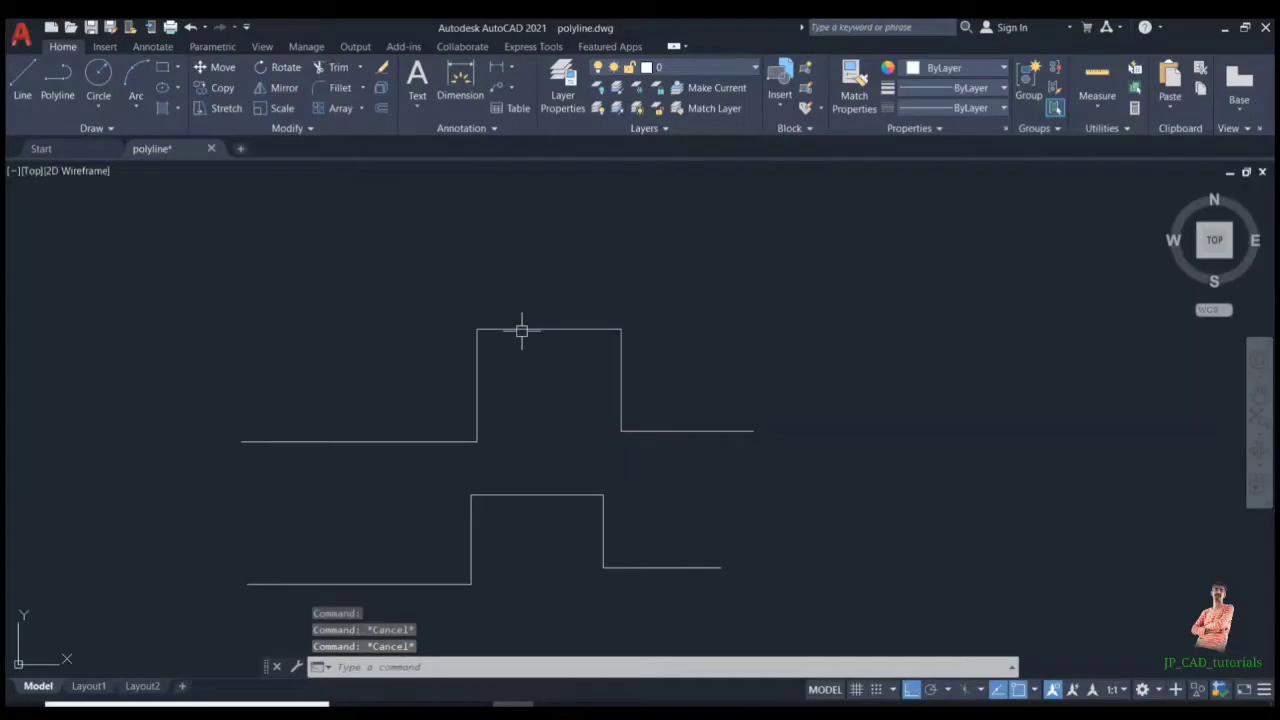
Select four of the lower shape's segments one by one, compare with selecting the upper polyline, and clear the selection
{"action": "left_click", "coordinate": [666, 566]}
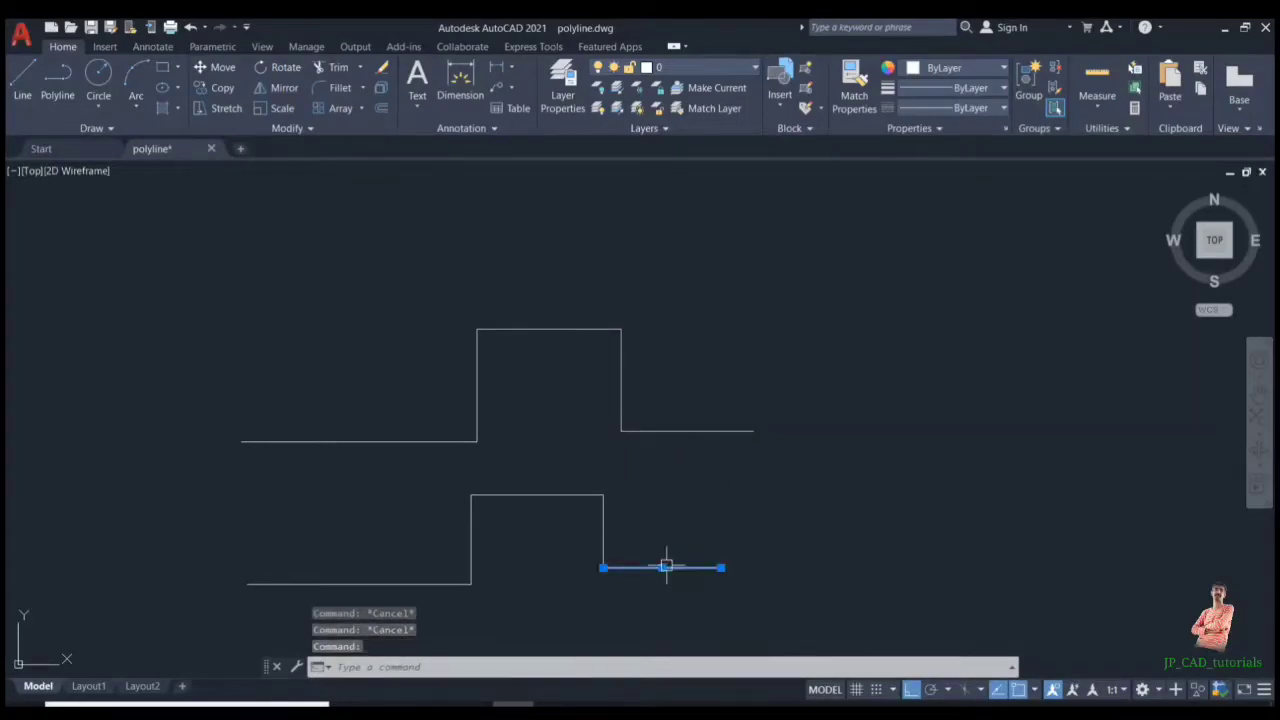
{"action": "left_click", "coordinate": [603, 529]}
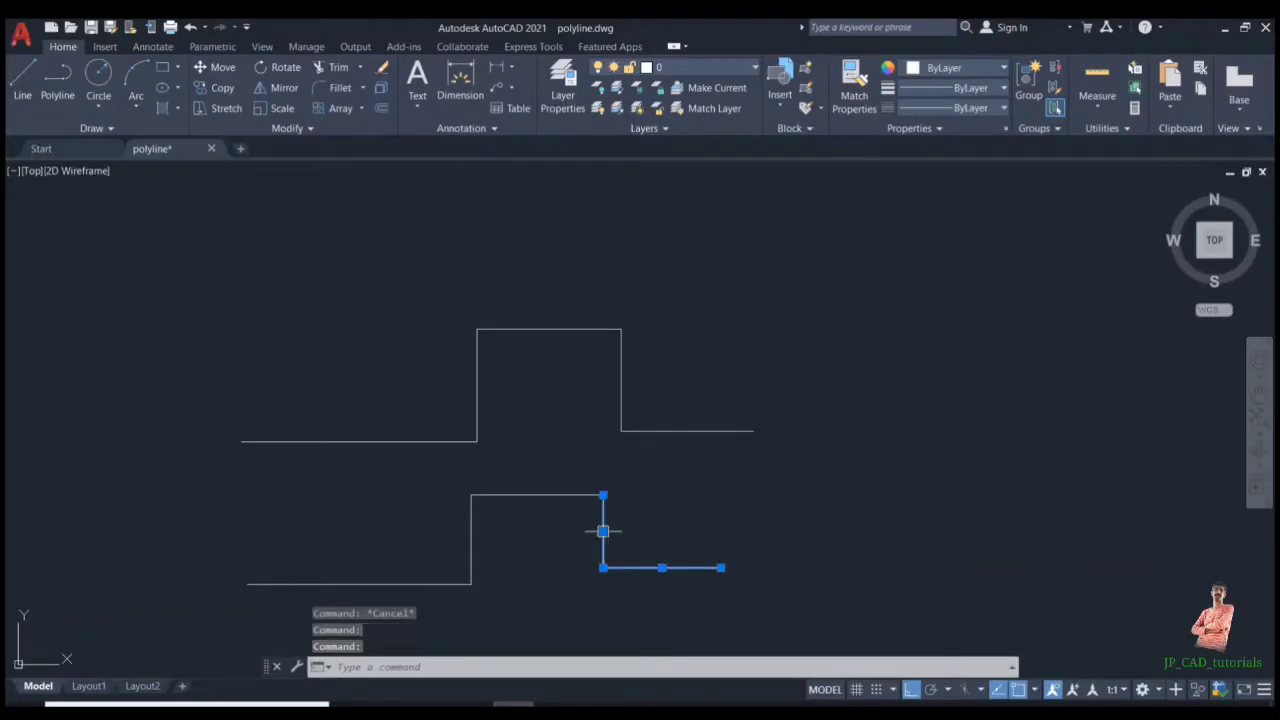
{"action": "left_click", "coordinate": [563, 494]}
{"action": "left_click", "coordinate": [472, 519]}
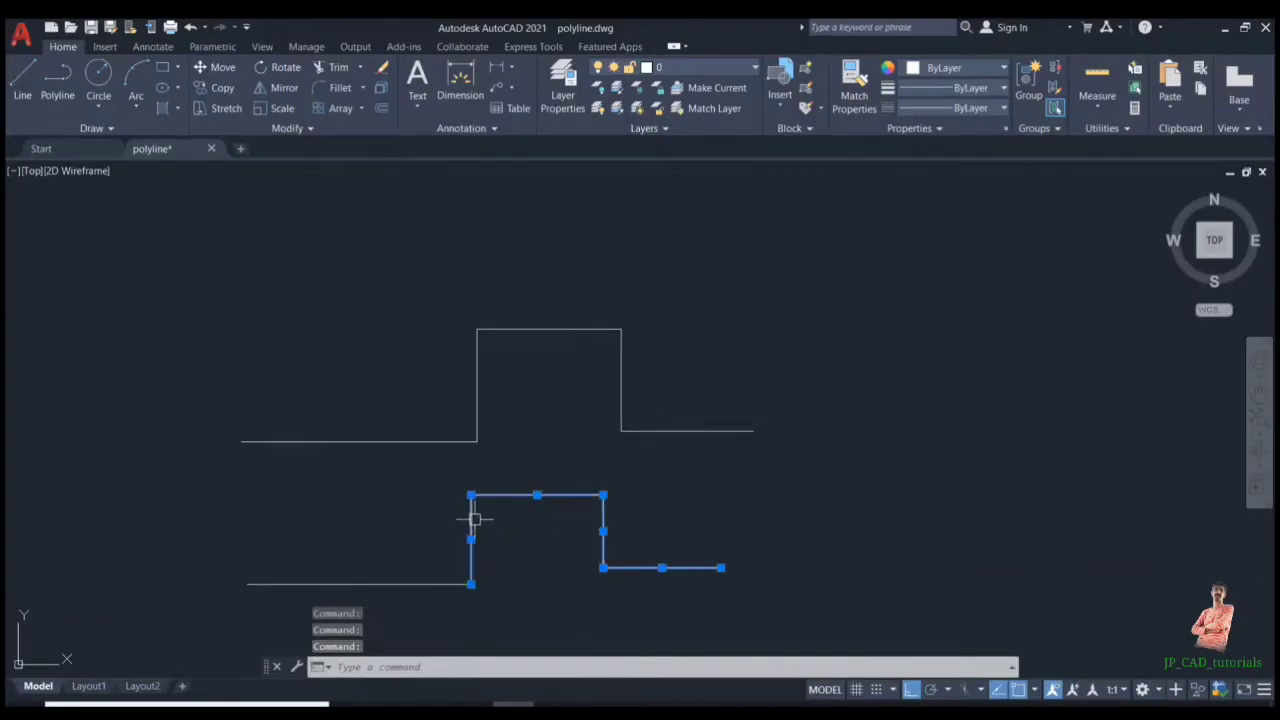
{"action": "key", "text": "Escape"}
{"action": "key", "text": "Escape"}
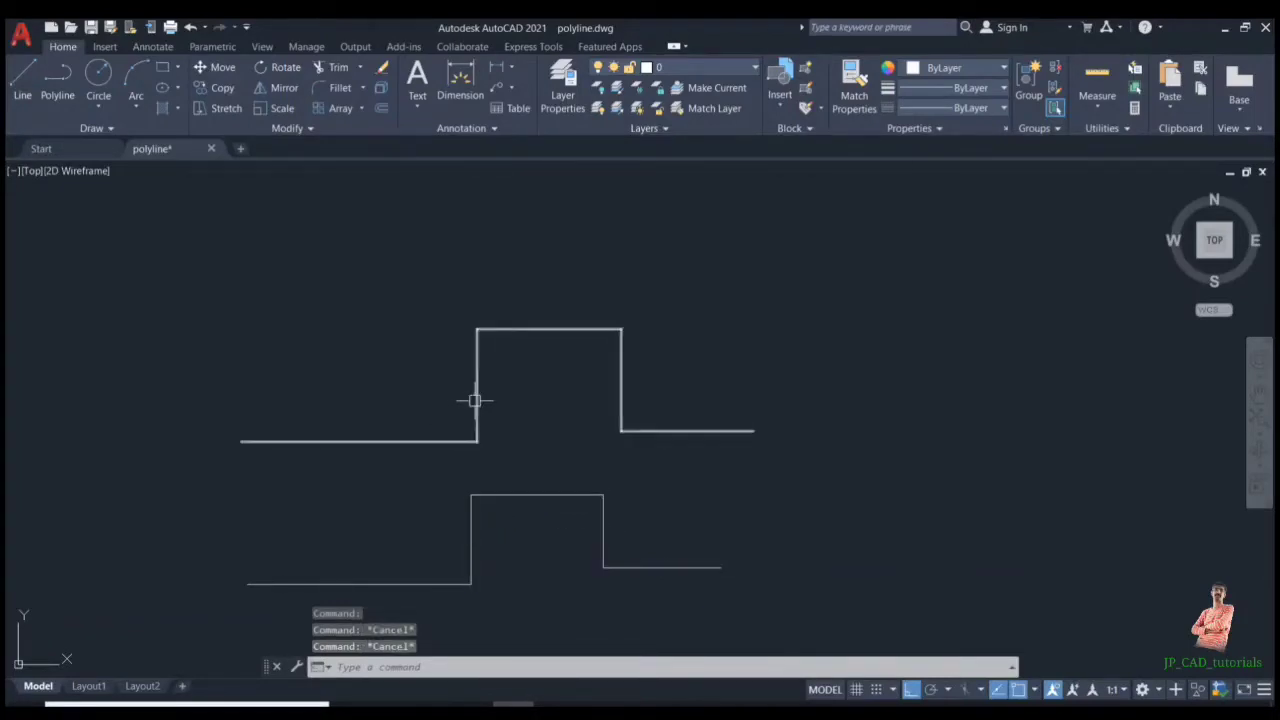
{"action": "left_click", "coordinate": [475, 400]}
{"action": "key", "text": "Escape"}
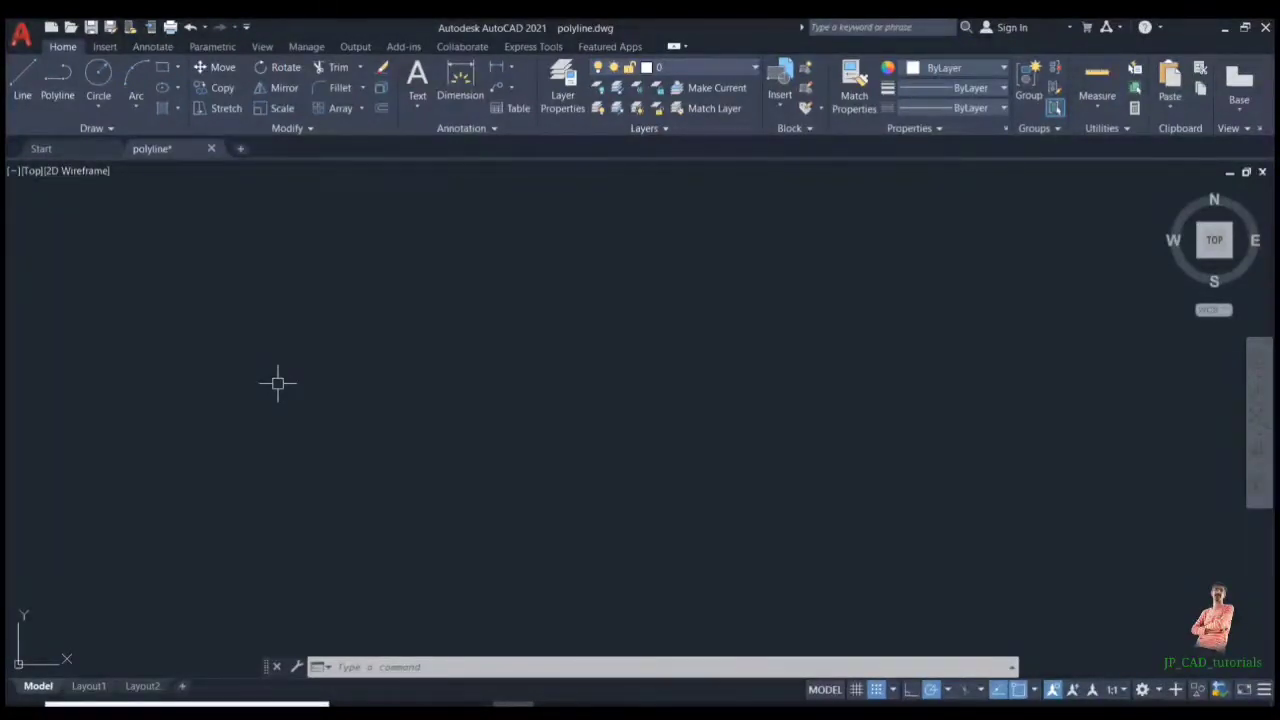
Start a polyline with a horizontal segment to the right, followed by a semicircular arc ending 600 units straight below
{"action": "type", "text": "pl"}
{"action": "key", "text": "Return"}
{"action": "left_click", "coordinate": [224, 393]}
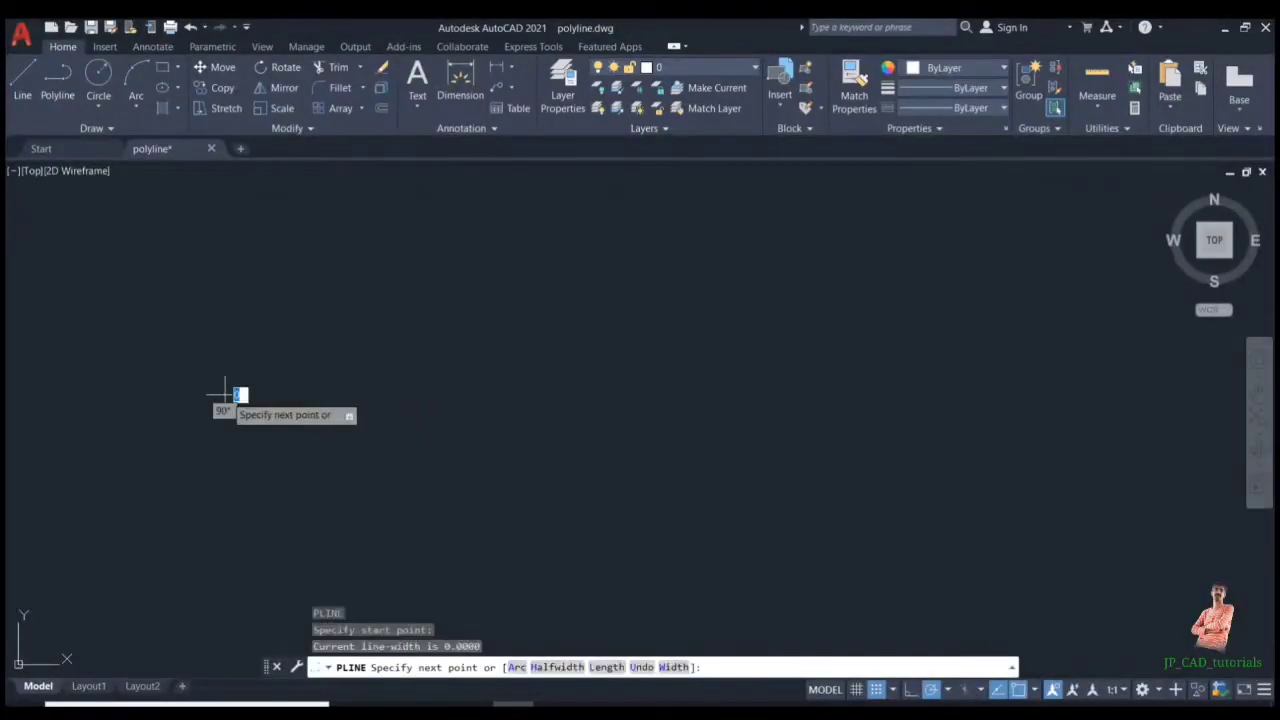
{"action": "left_click", "coordinate": [545, 393]}
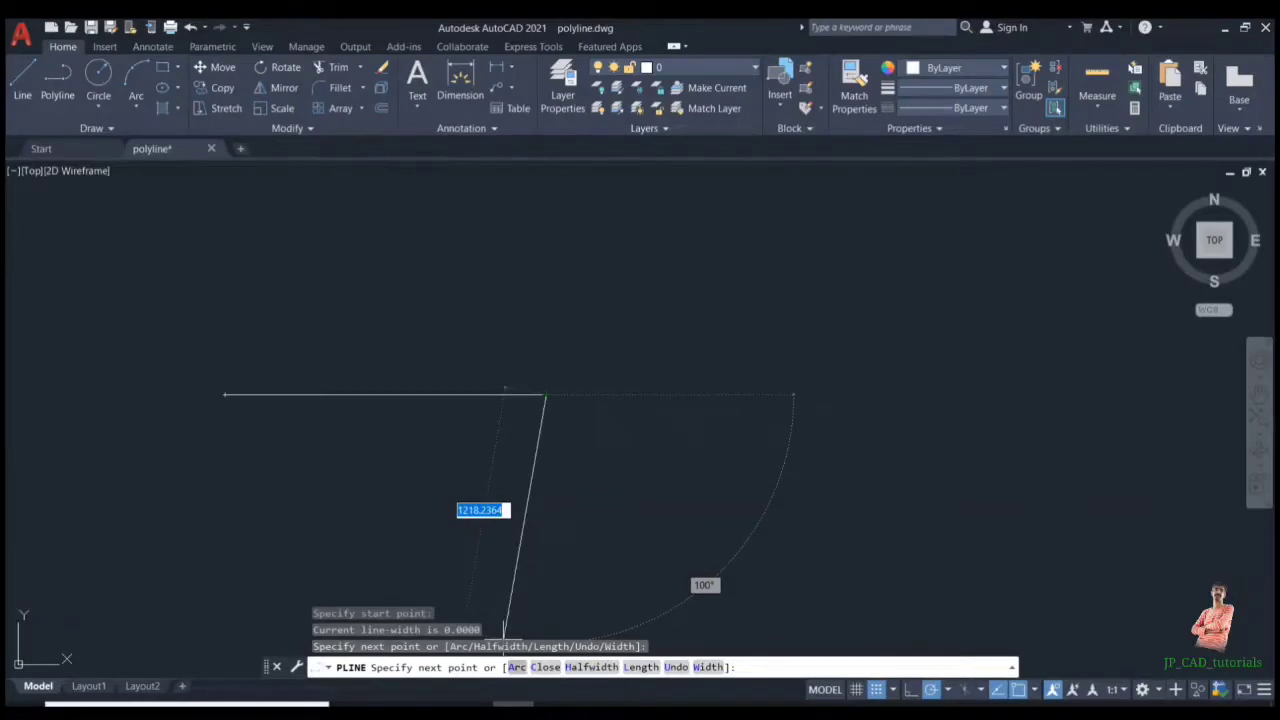
{"action": "type", "text": "a"}
{"action": "key", "text": "Return"}
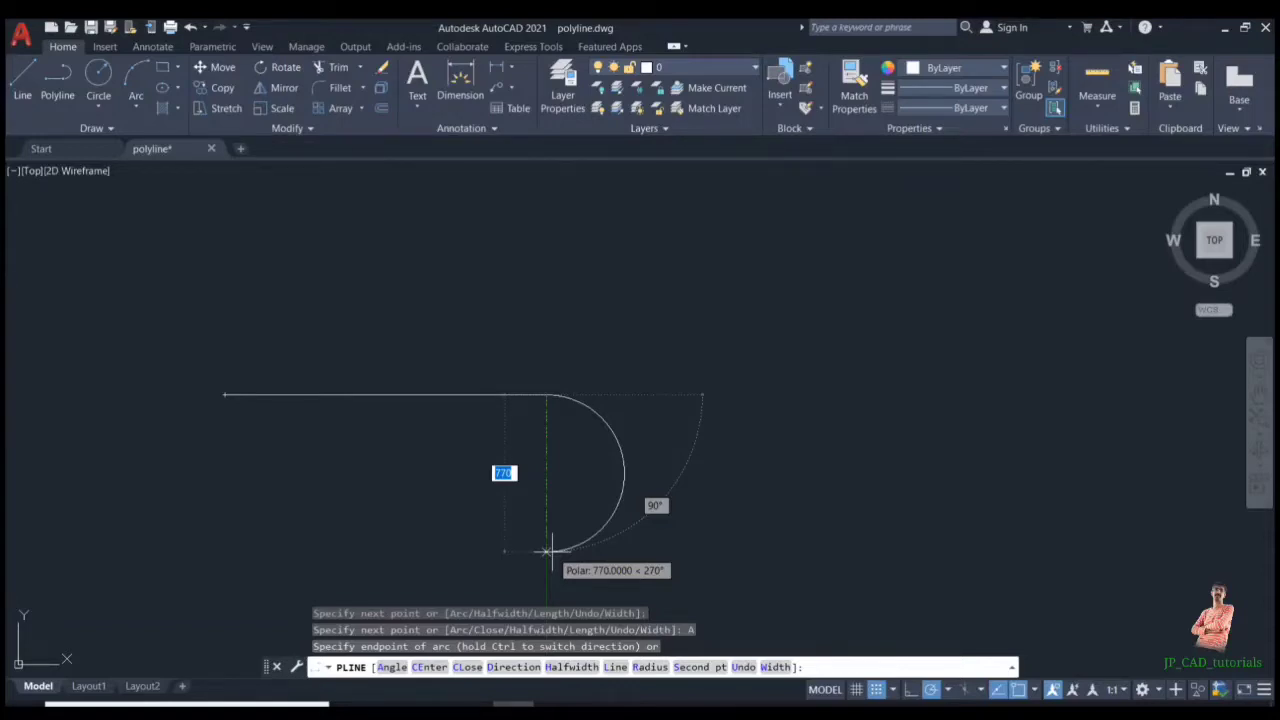
{"action": "type", "text": "600"}
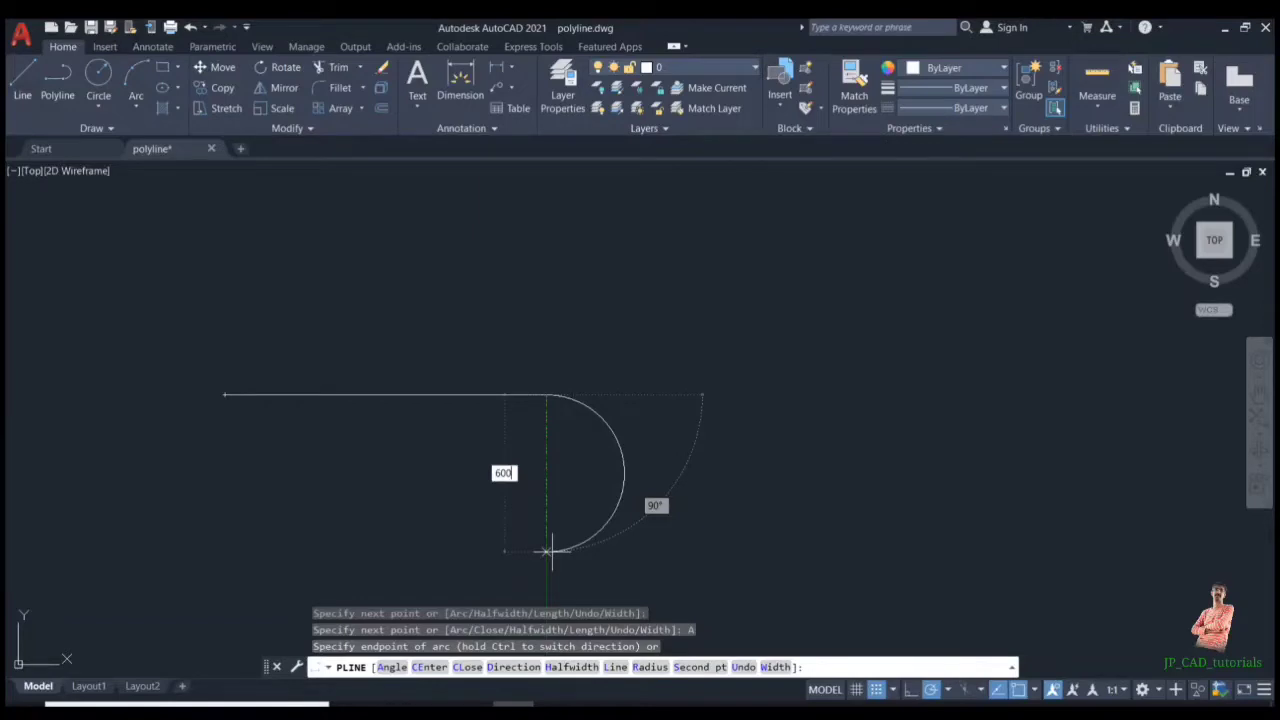
{"action": "key", "text": "Return"}
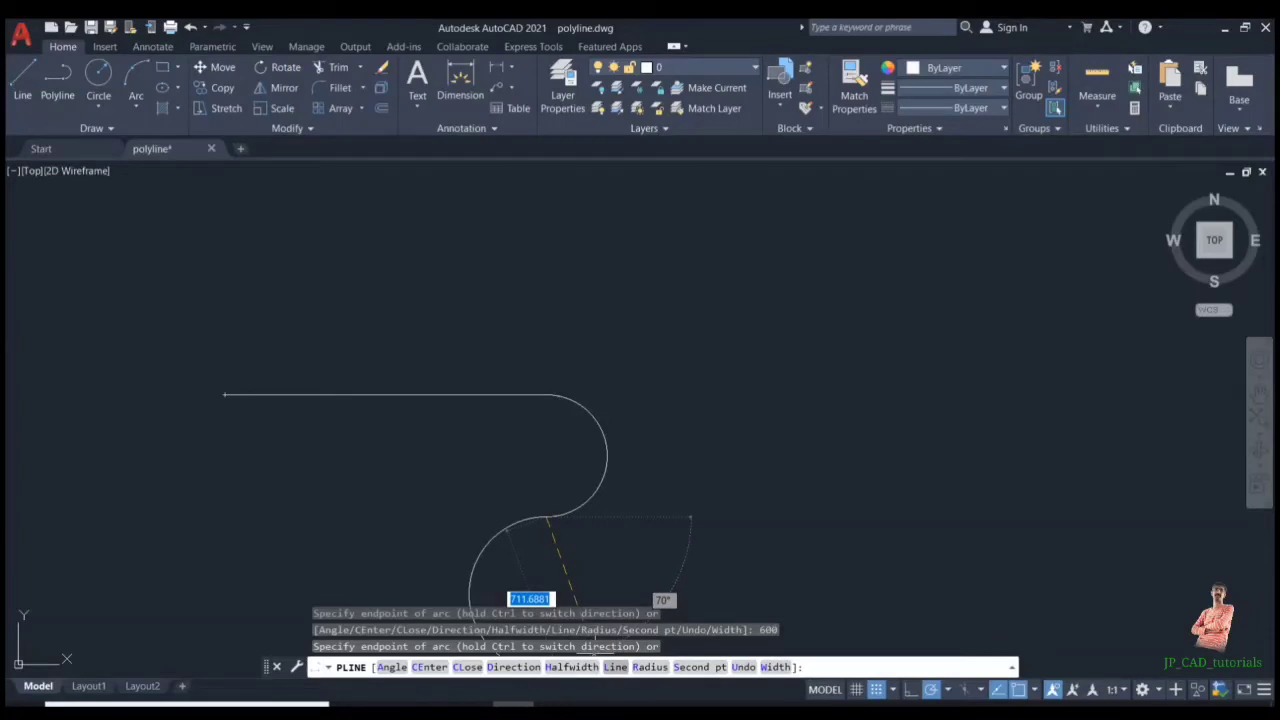
Continue the polyline from the arc's lower end with a straight horizontal segment to the left, and end it open
{"action": "type", "text": "L"}
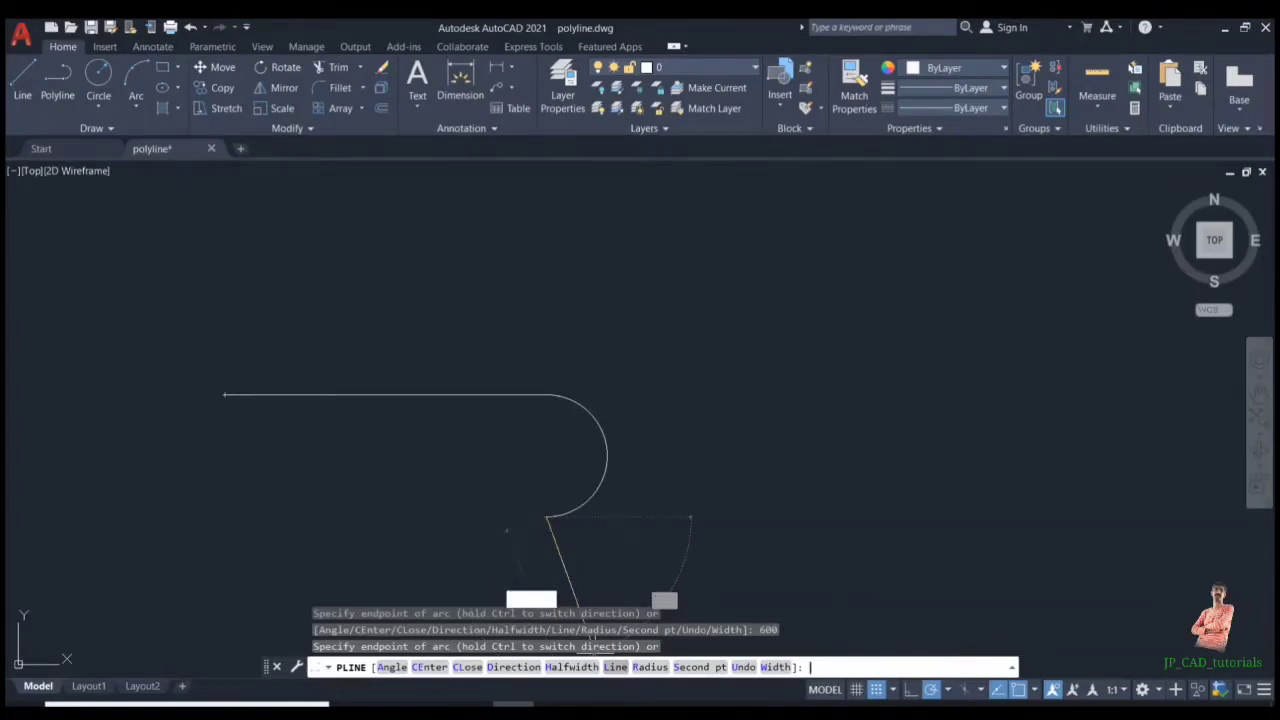
{"action": "key", "text": "Return"}
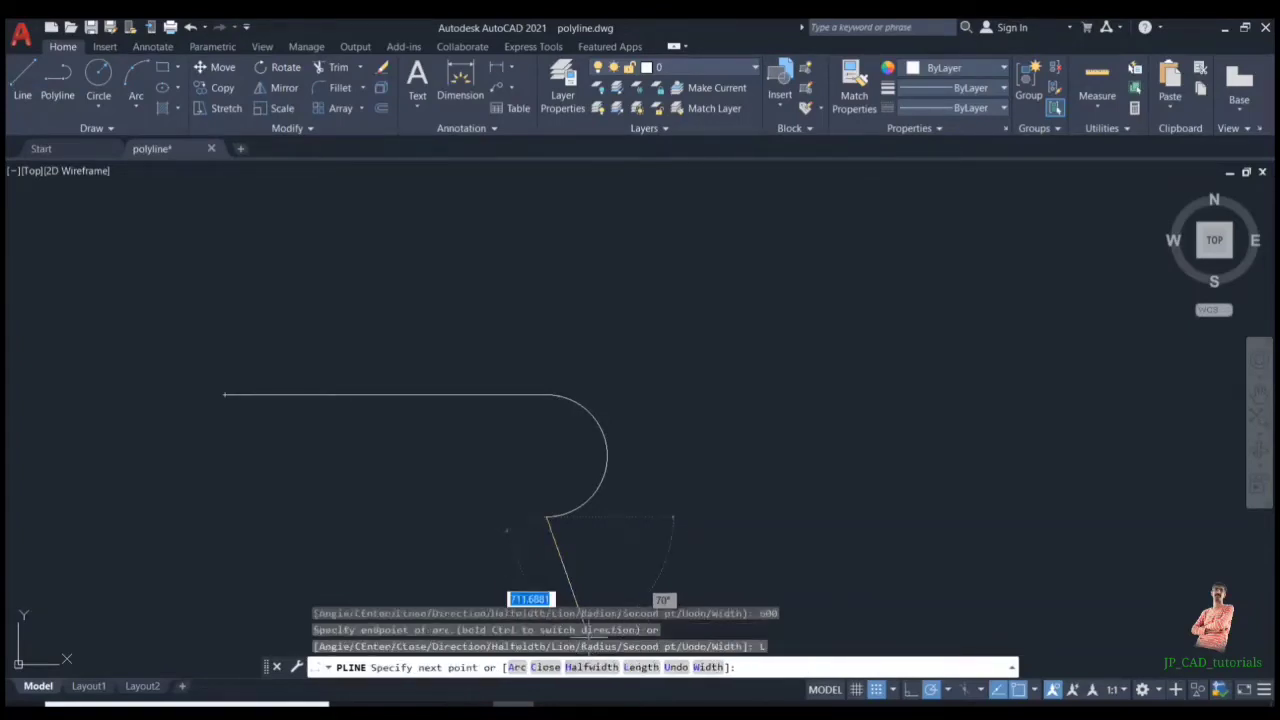
{"action": "left_click", "coordinate": [335, 517]}
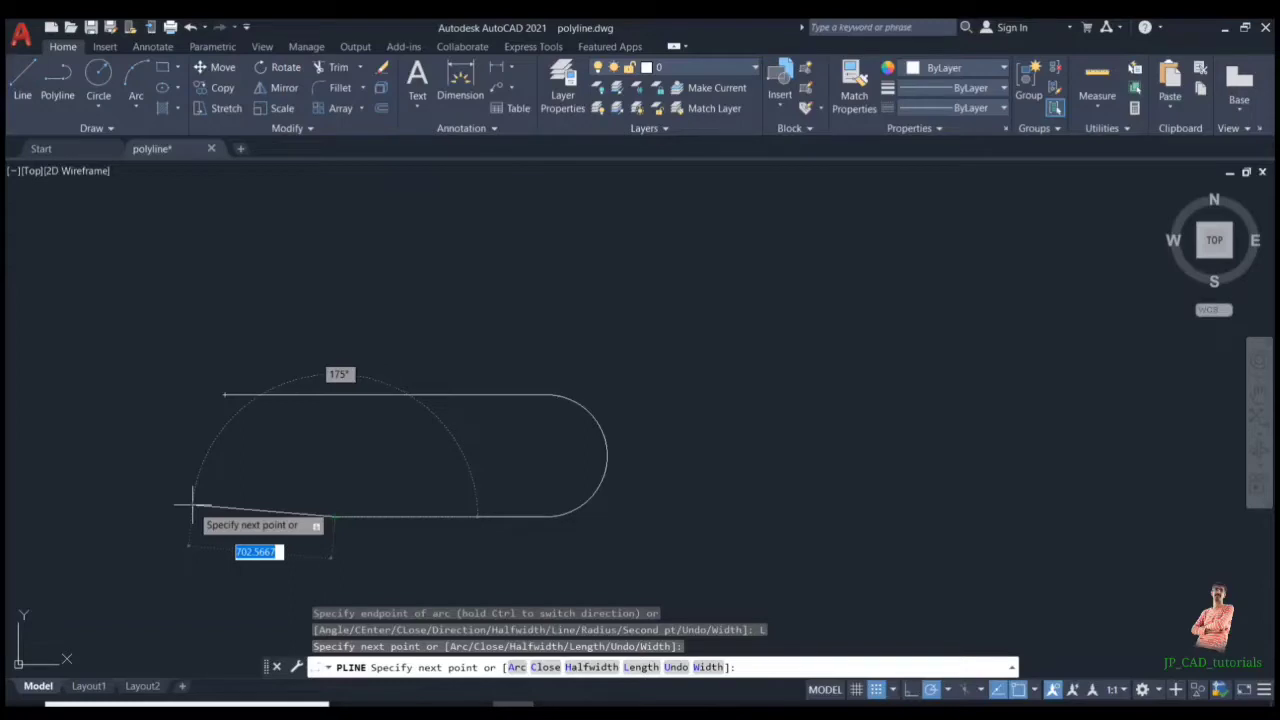
{"action": "key", "text": "Escape"}
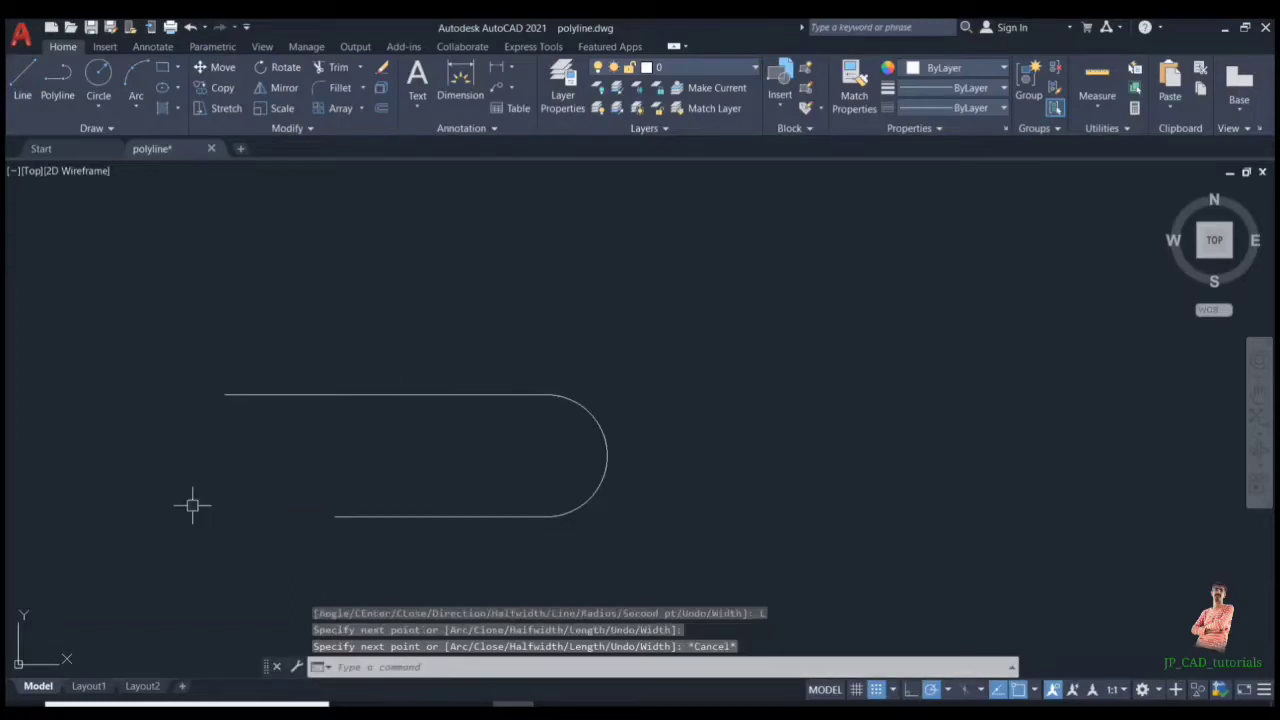
Select the U-shaped polyline to check whether its lines and arc form one object, and clear the selection
{"action": "left_click", "coordinate": [455, 394]}
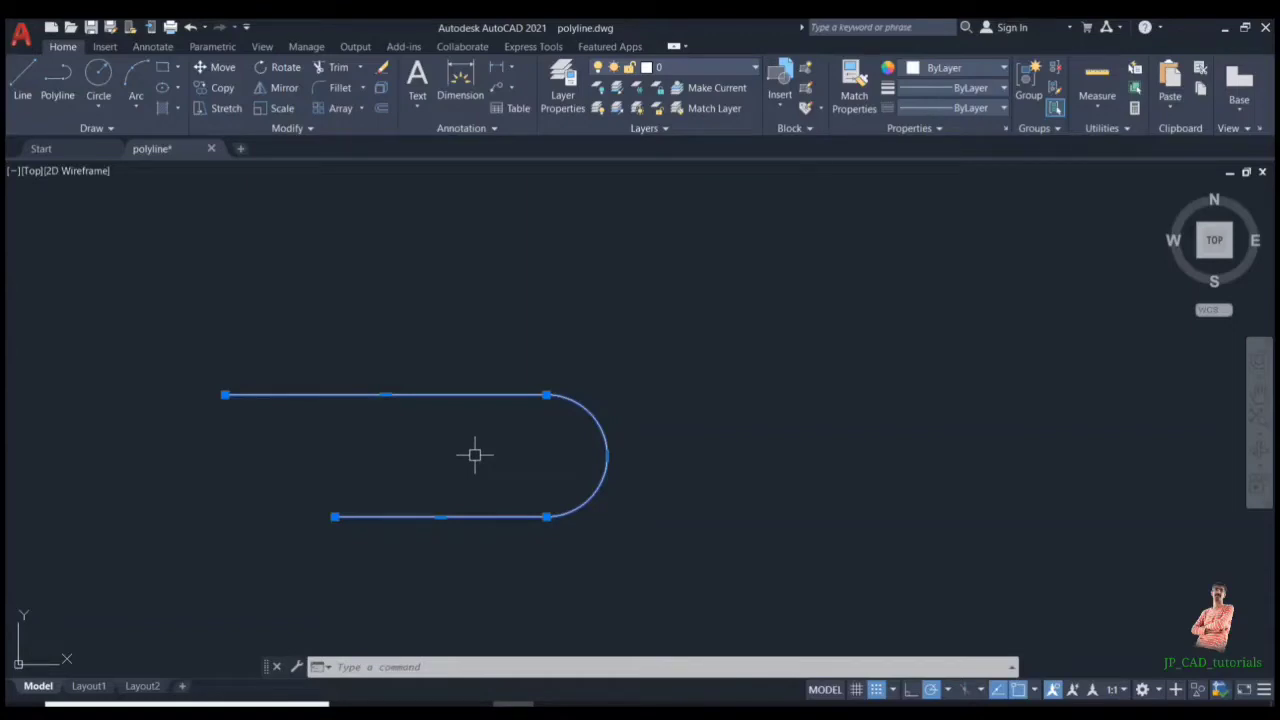
{"action": "key", "text": "Escape"}
{"action": "key", "text": "Escape"}
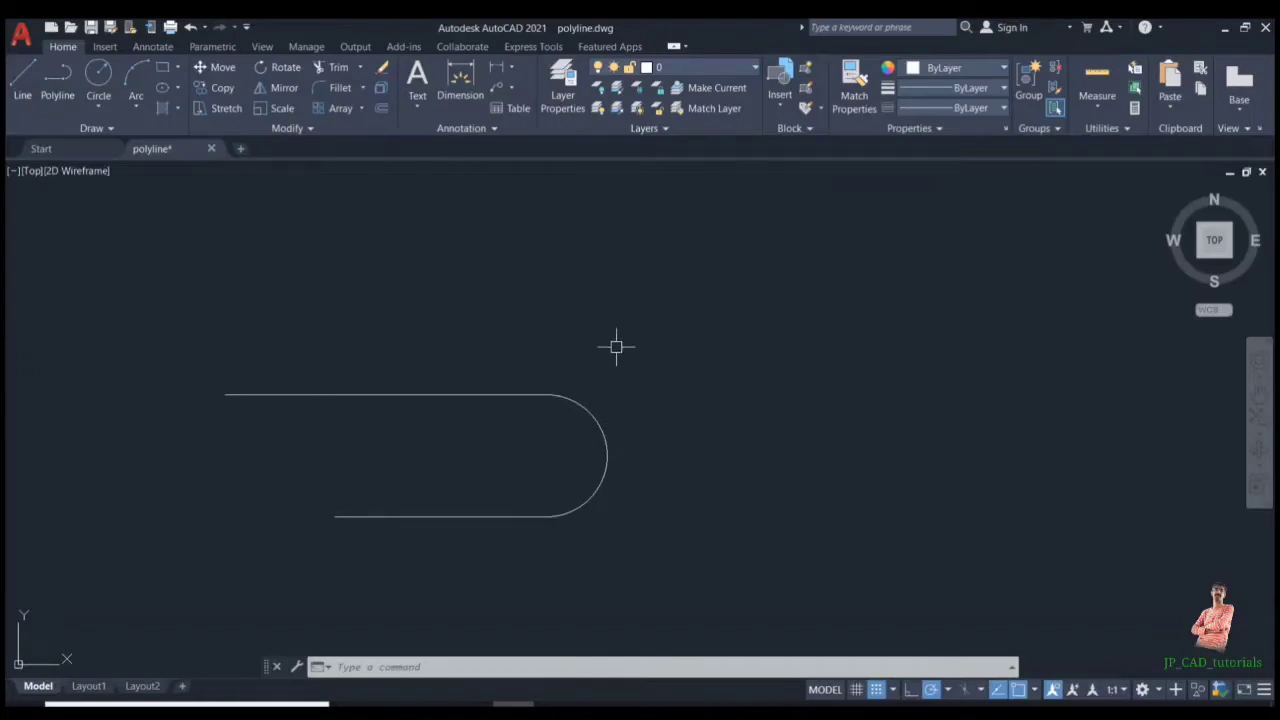
Draw a short horizontal polyline arrowhead pointing right above the U-shape, with starting width 200 and ending width 0
{"action": "type", "text": "pl"}
{"action": "key", "text": "Return"}
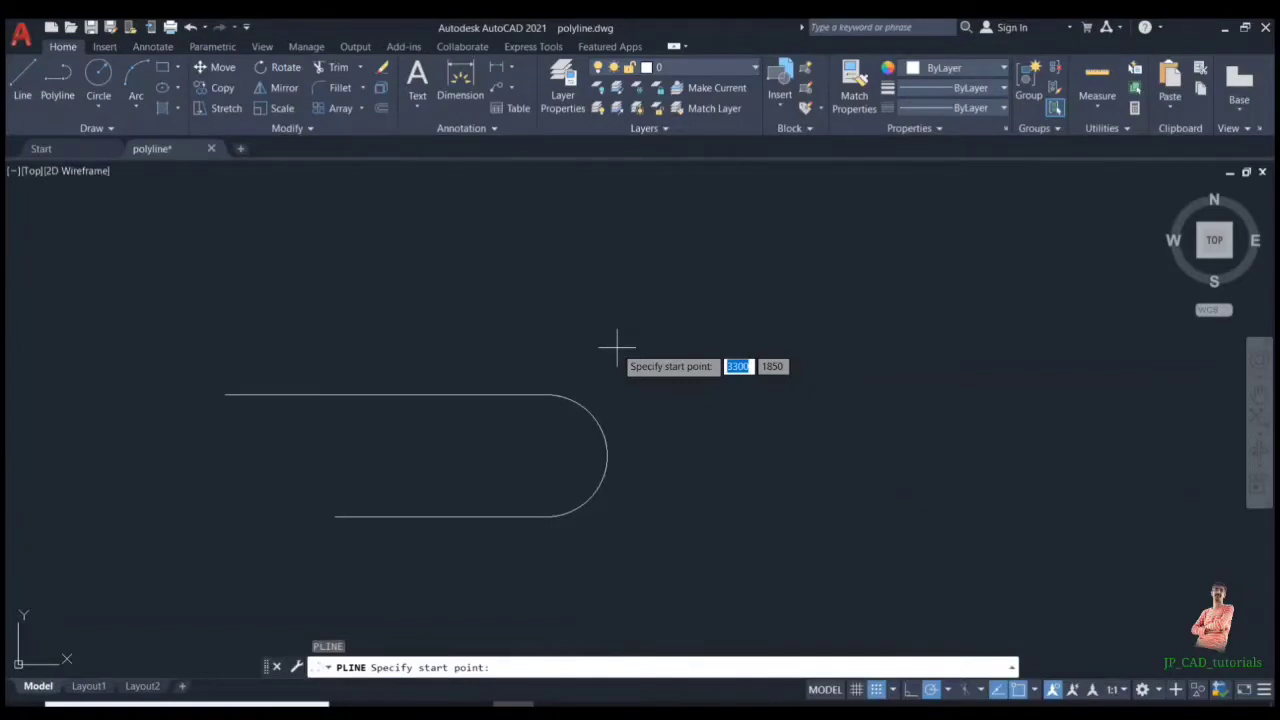
{"action": "left_click", "coordinate": [464, 317]}
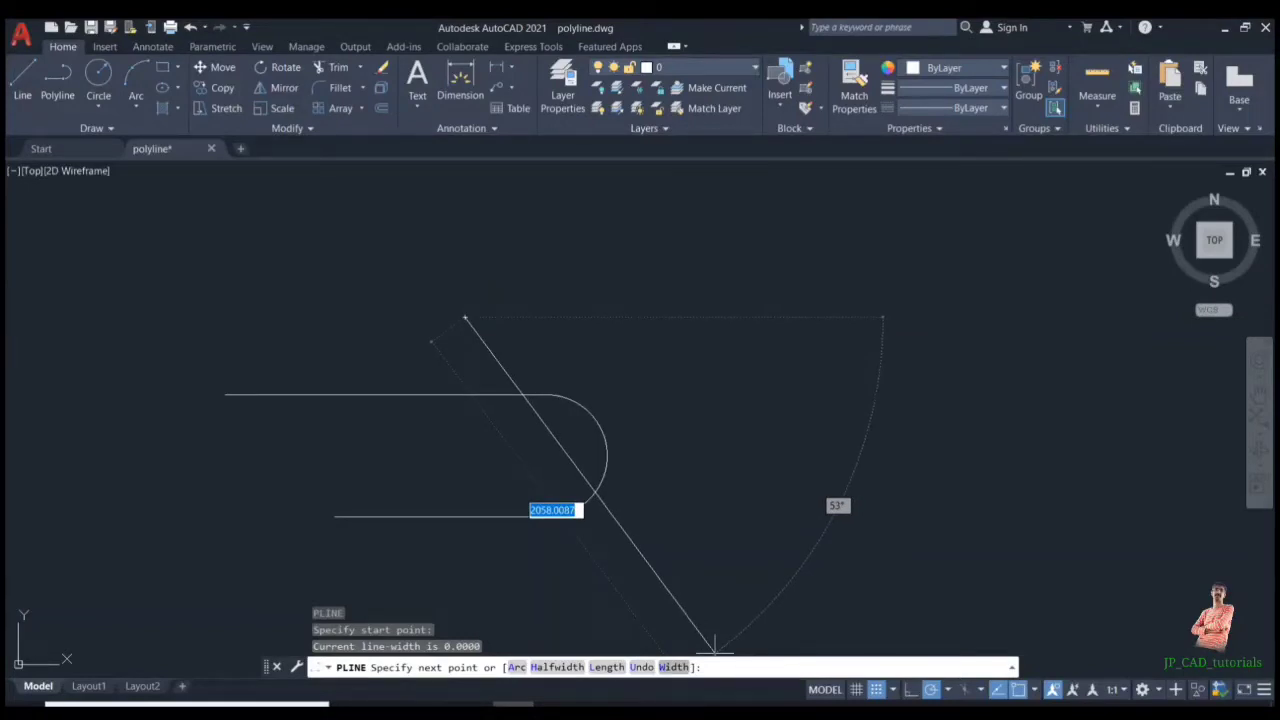
{"action": "type", "text": "w"}
{"action": "key", "text": "Return"}
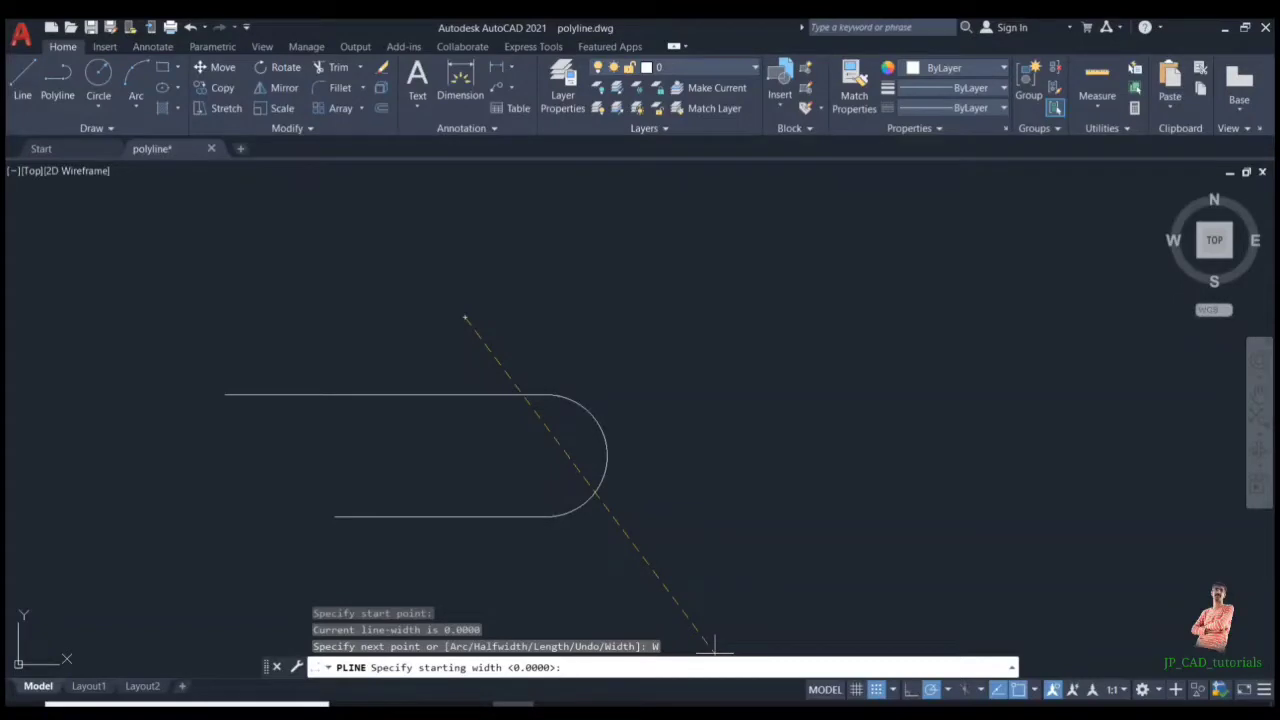
{"action": "type", "text": "200"}
{"action": "key", "text": "Return"}
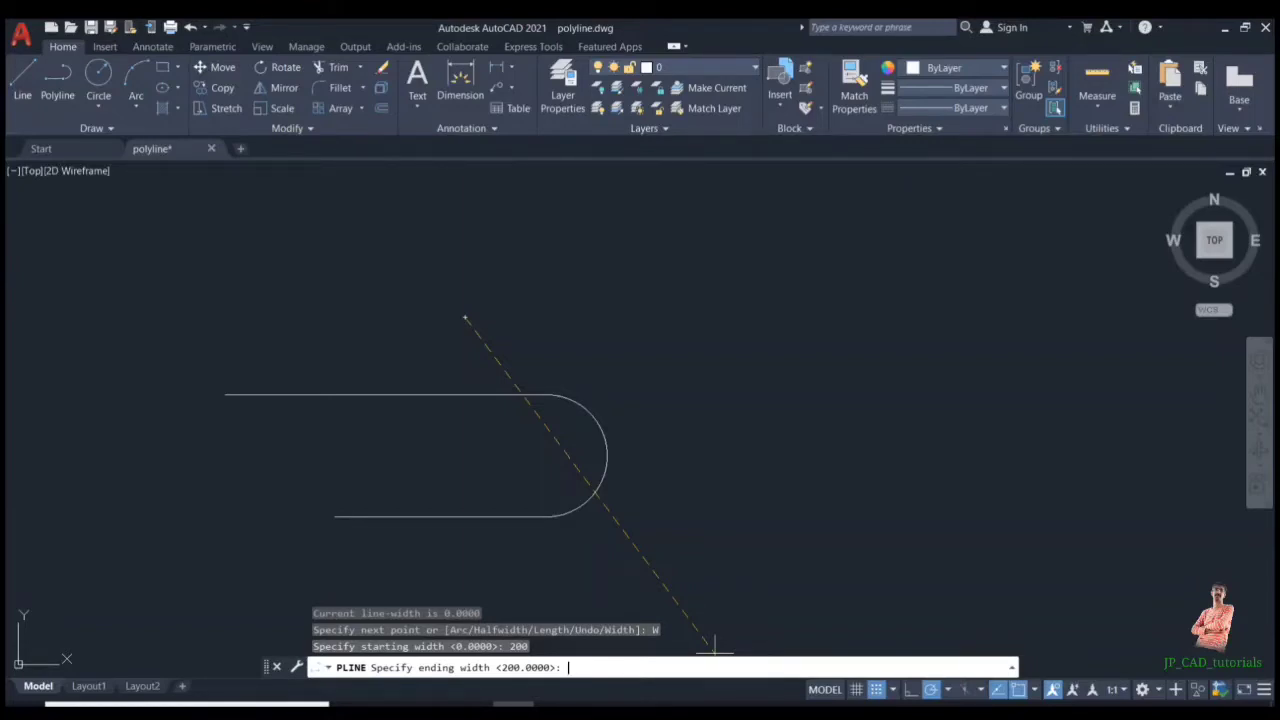
{"action": "type", "text": "0"}
{"action": "key", "text": "Return"}
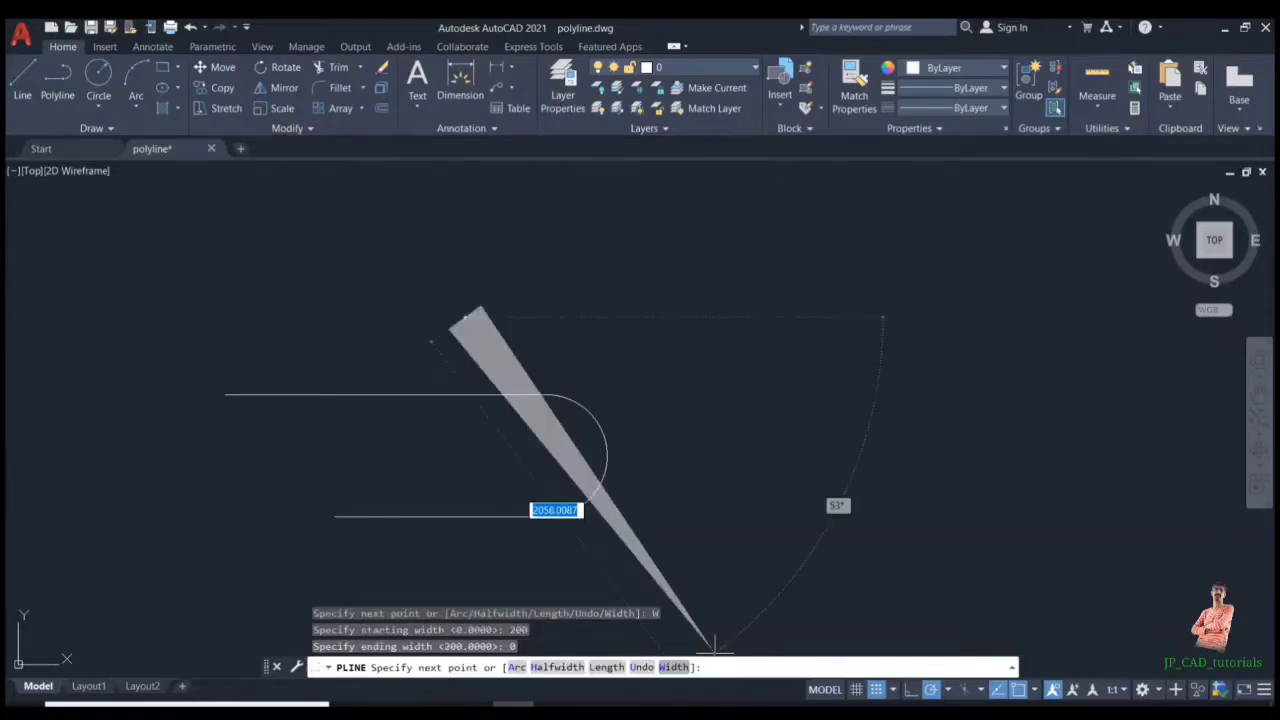
{"action": "left_click", "coordinate": [516, 317]}
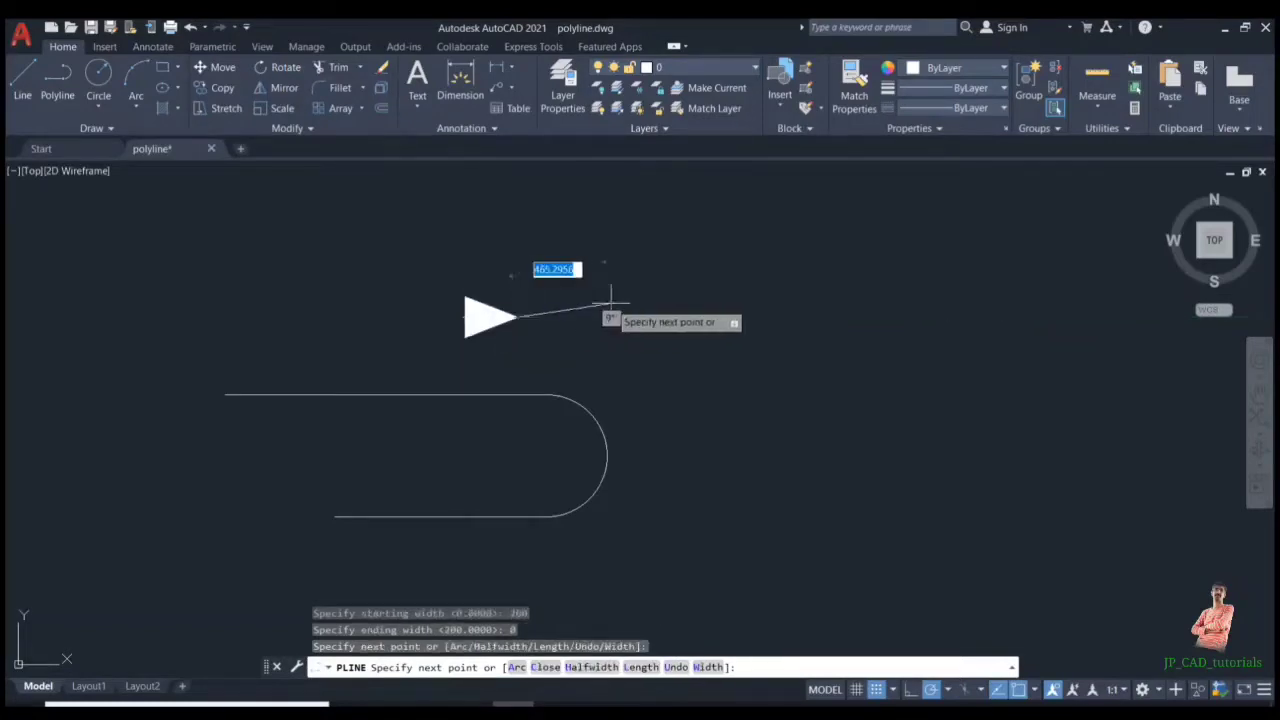
{"action": "key", "text": "Escape"}
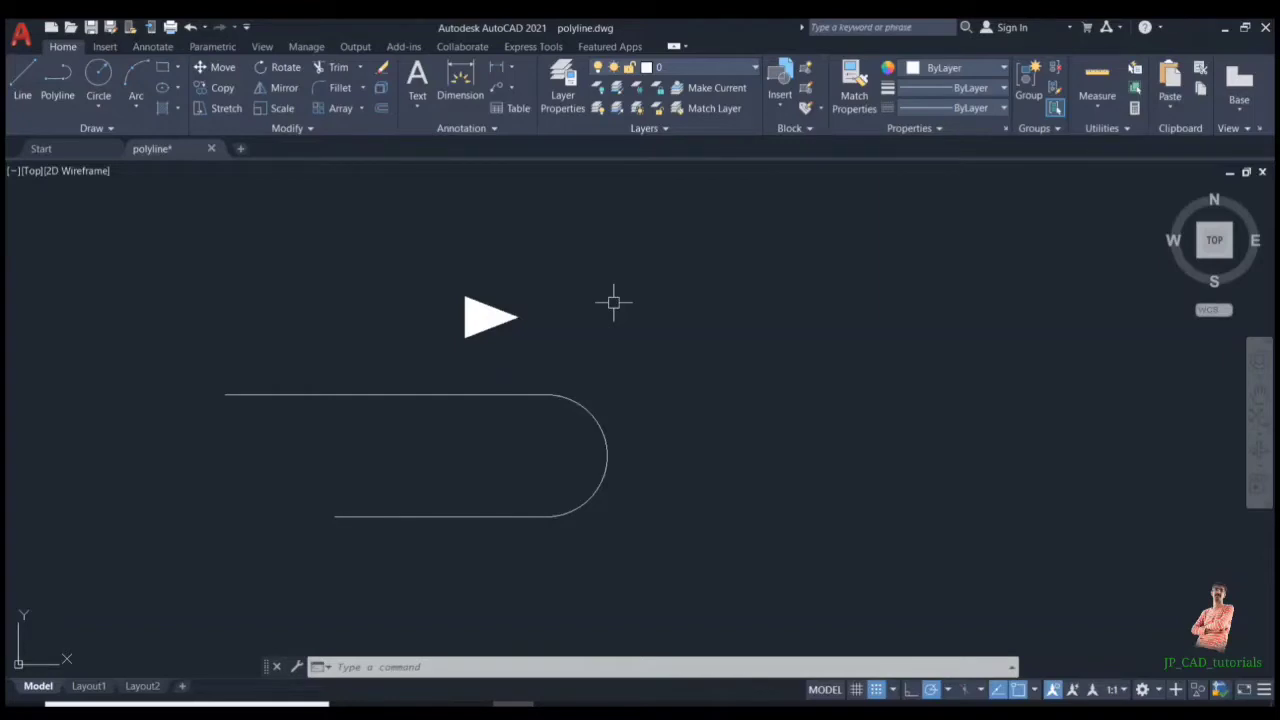
Start a polyline right of the arrowhead with starting and ending width 200, and draw its first horizontal segment to the right
{"action": "type", "text": "pl"}
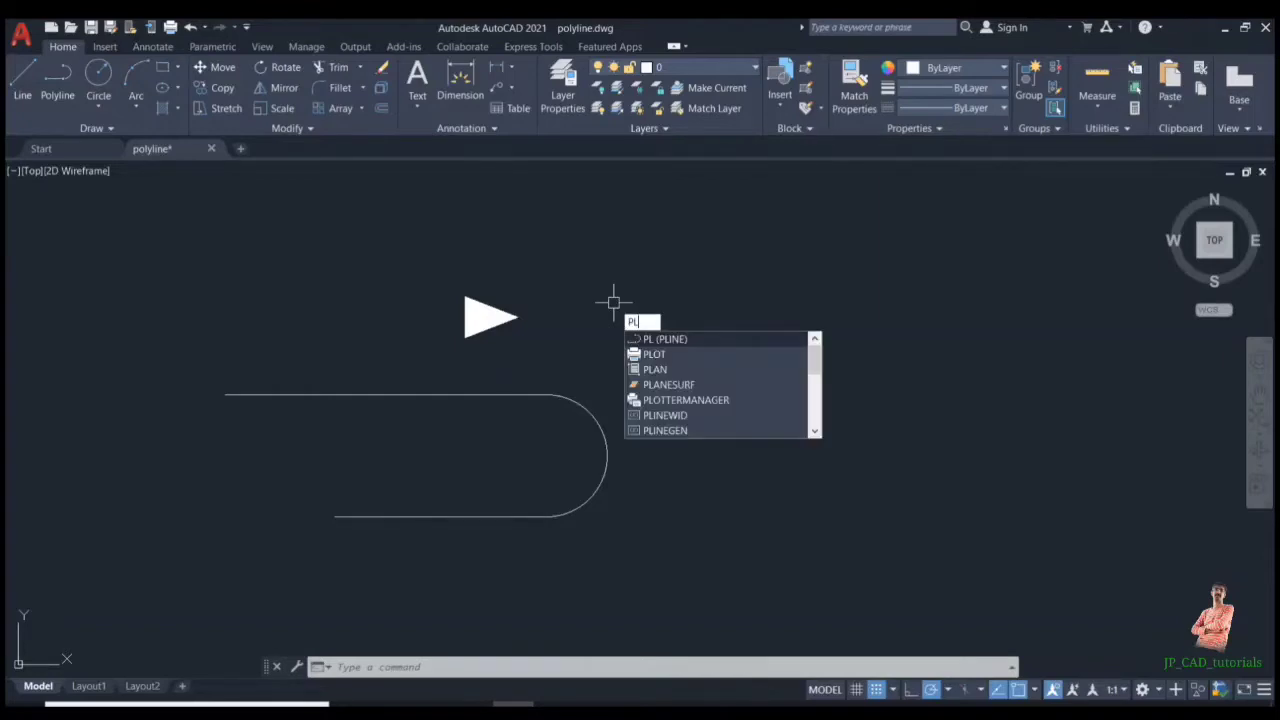
{"action": "key", "text": "Return"}
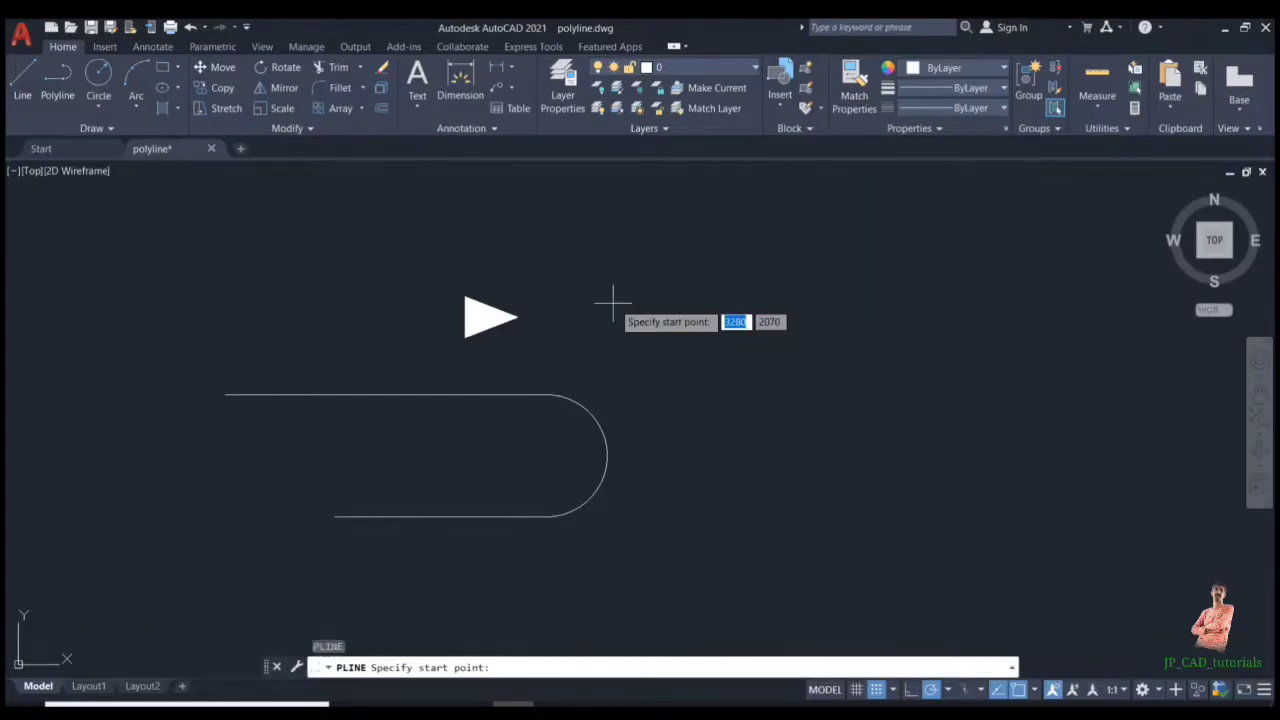
{"action": "left_click", "coordinate": [571, 335]}
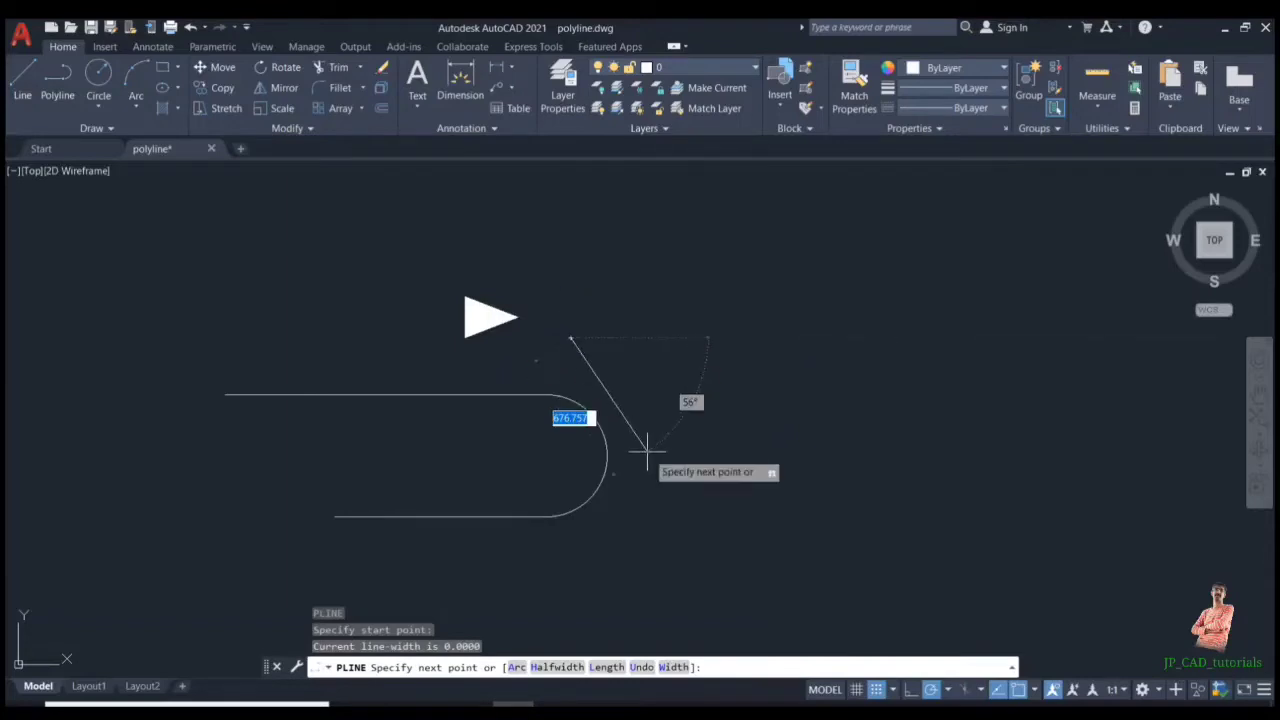
{"action": "left_click", "coordinate": [673, 667]}
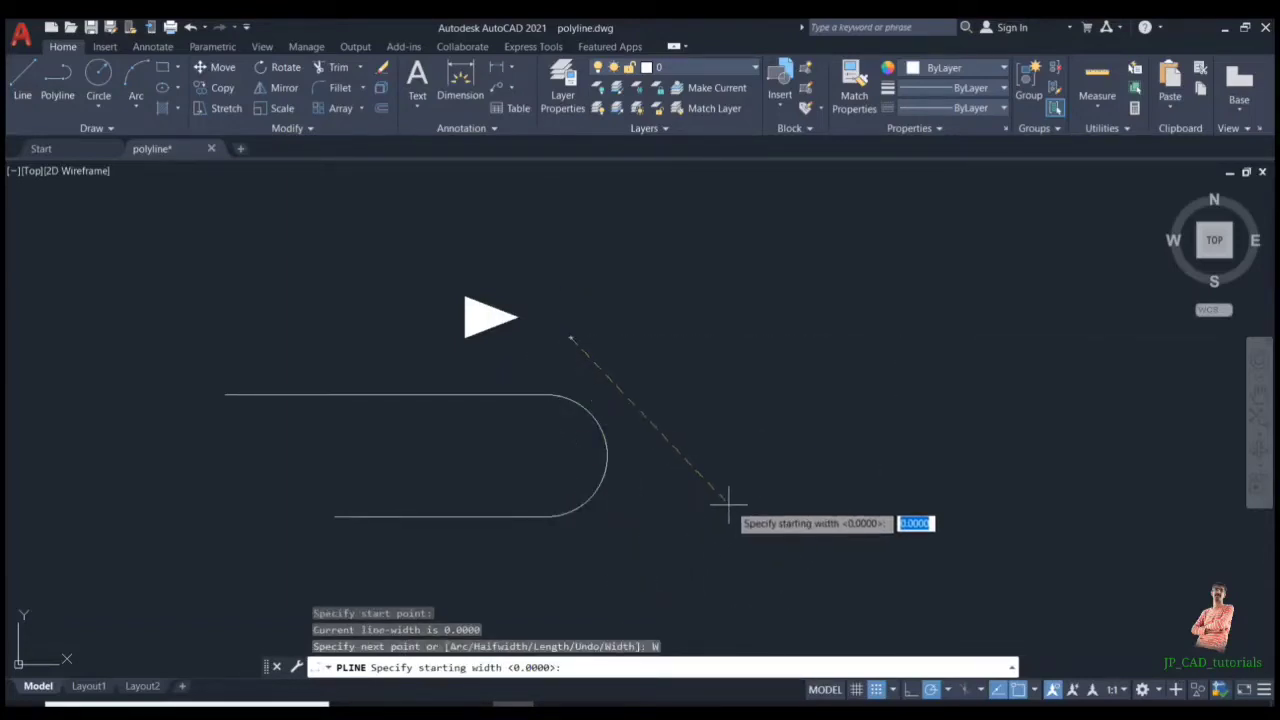
{"action": "type", "text": "200"}
{"action": "key", "text": "Return"}
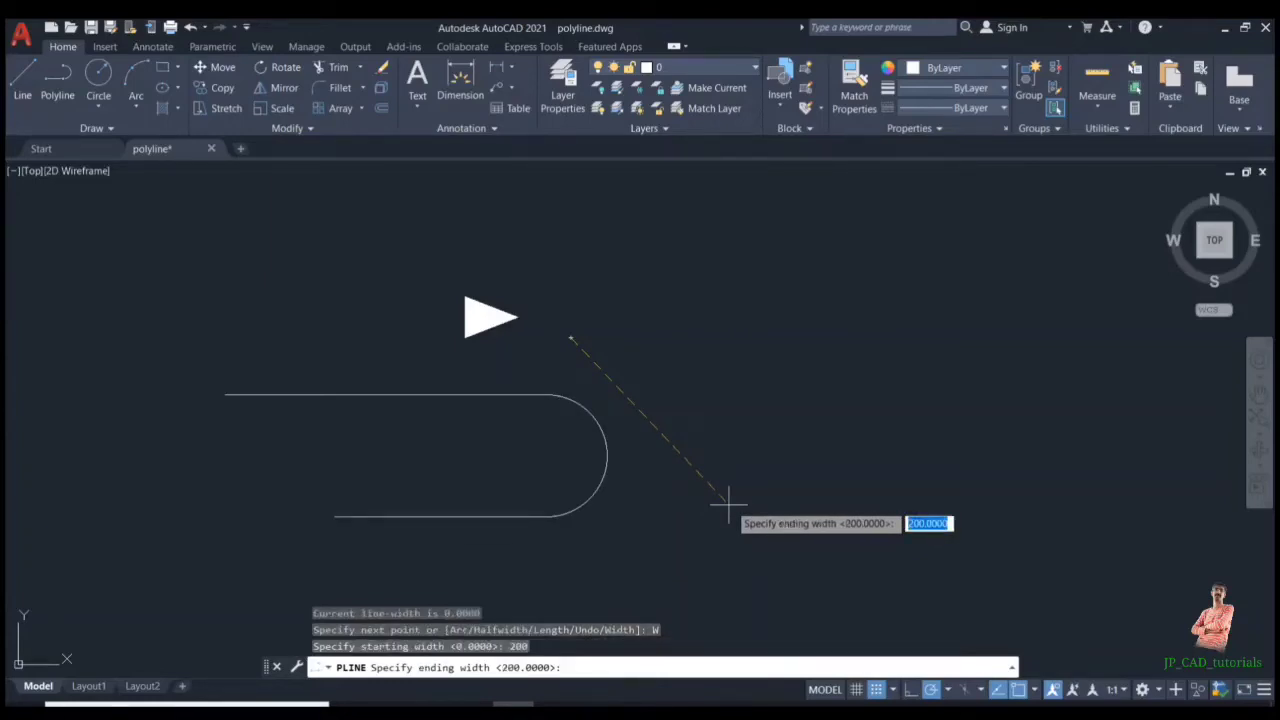
{"action": "type", "text": "200"}
{"action": "key", "text": "Return"}
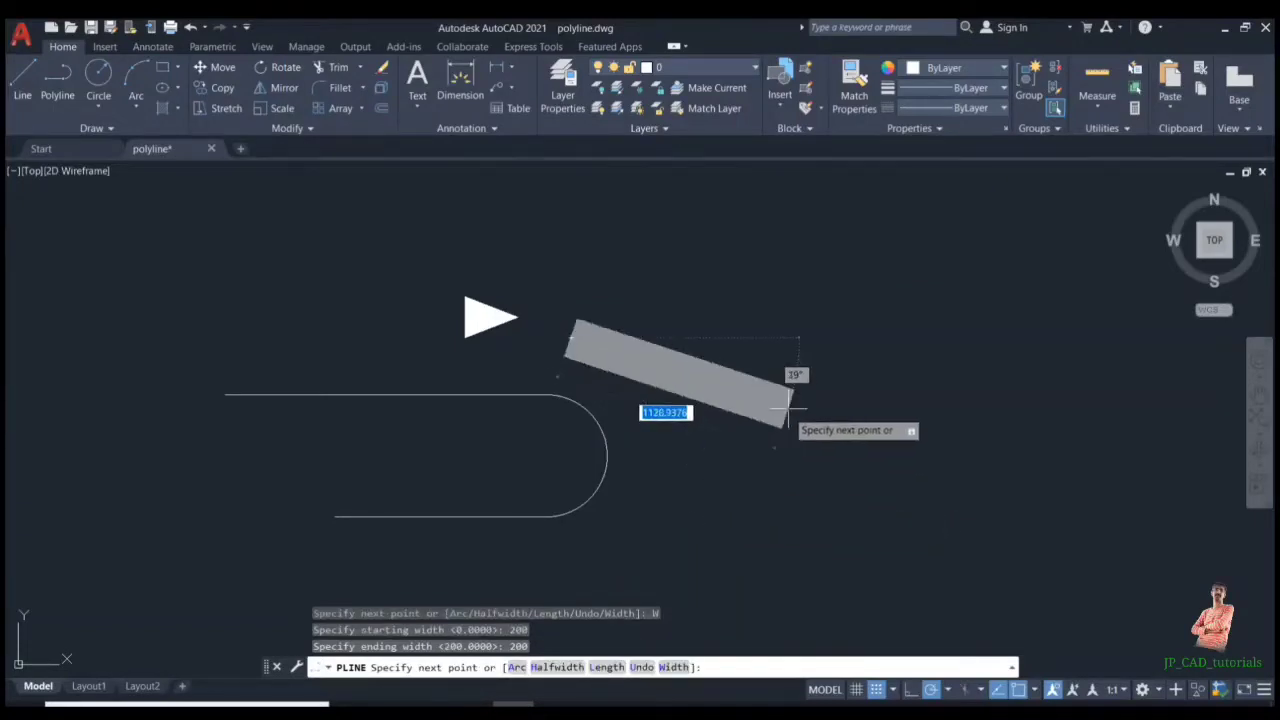
{"action": "left_click", "coordinate": [867, 337]}
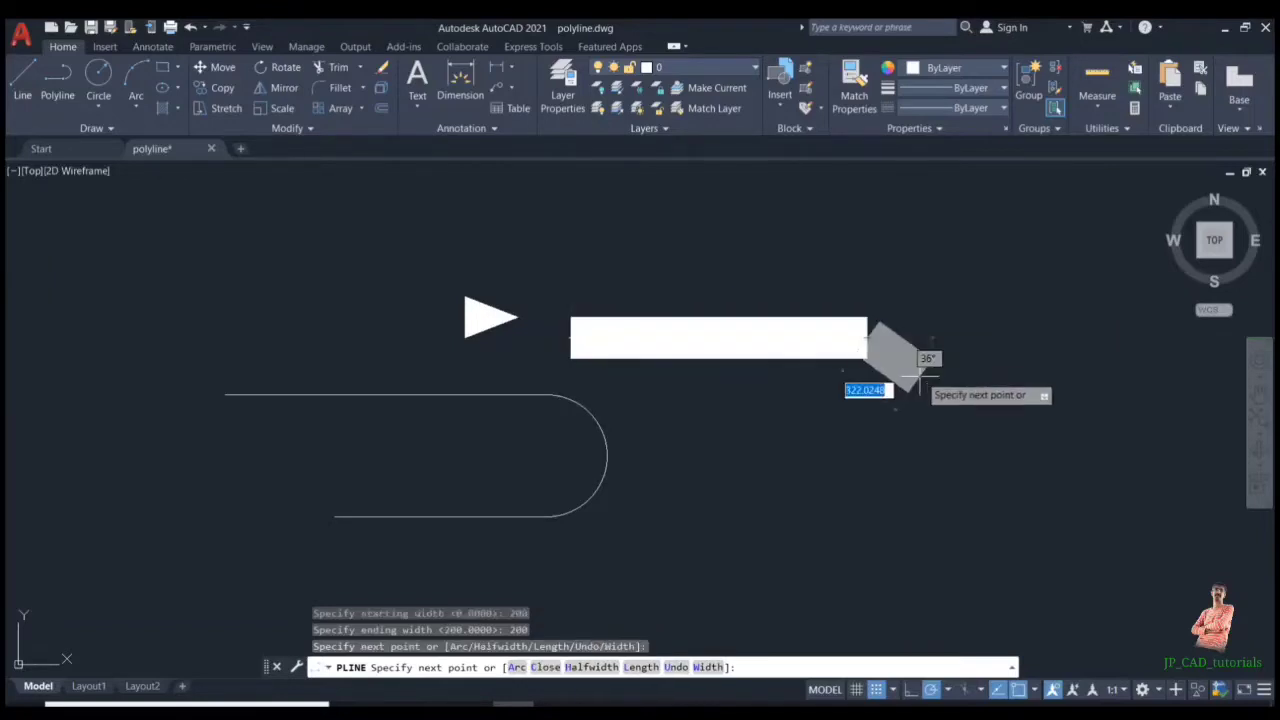
Continue the thick polyline clockwise with four more straight segments around an open loop, and end it without closing
{"action": "left_click", "coordinate": [953, 402]}
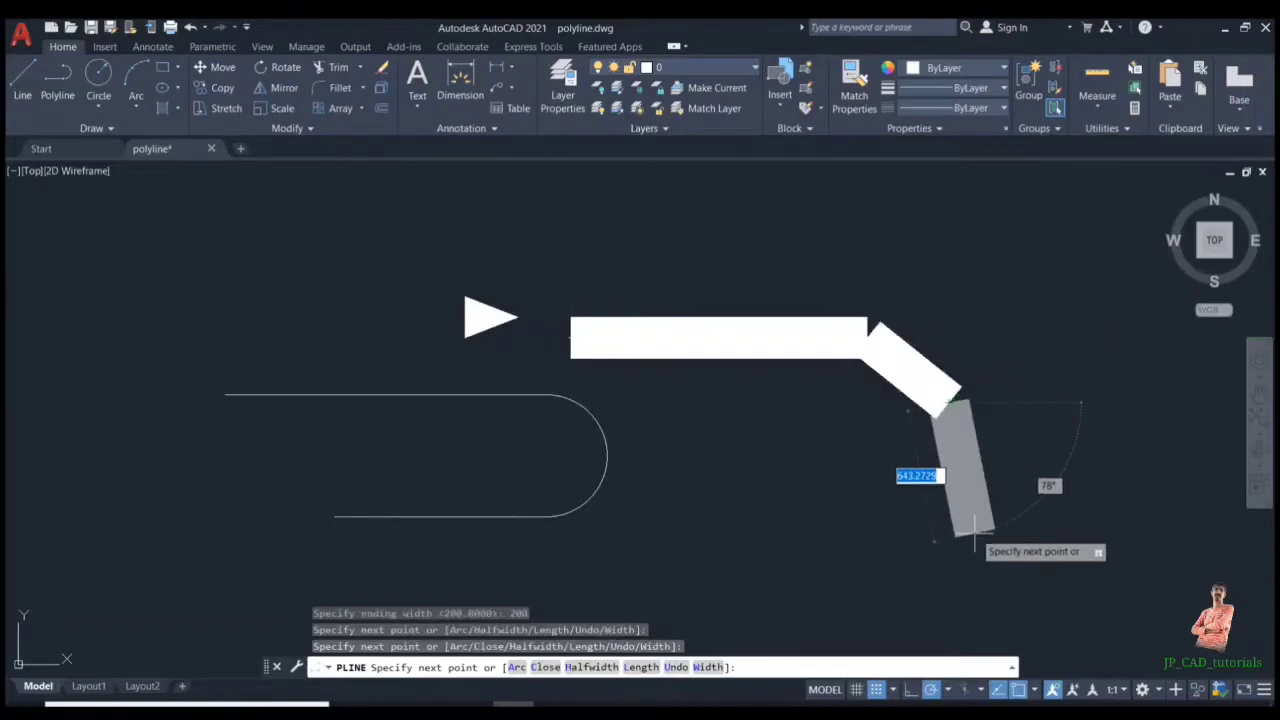
{"action": "left_click", "coordinate": [958, 552]}
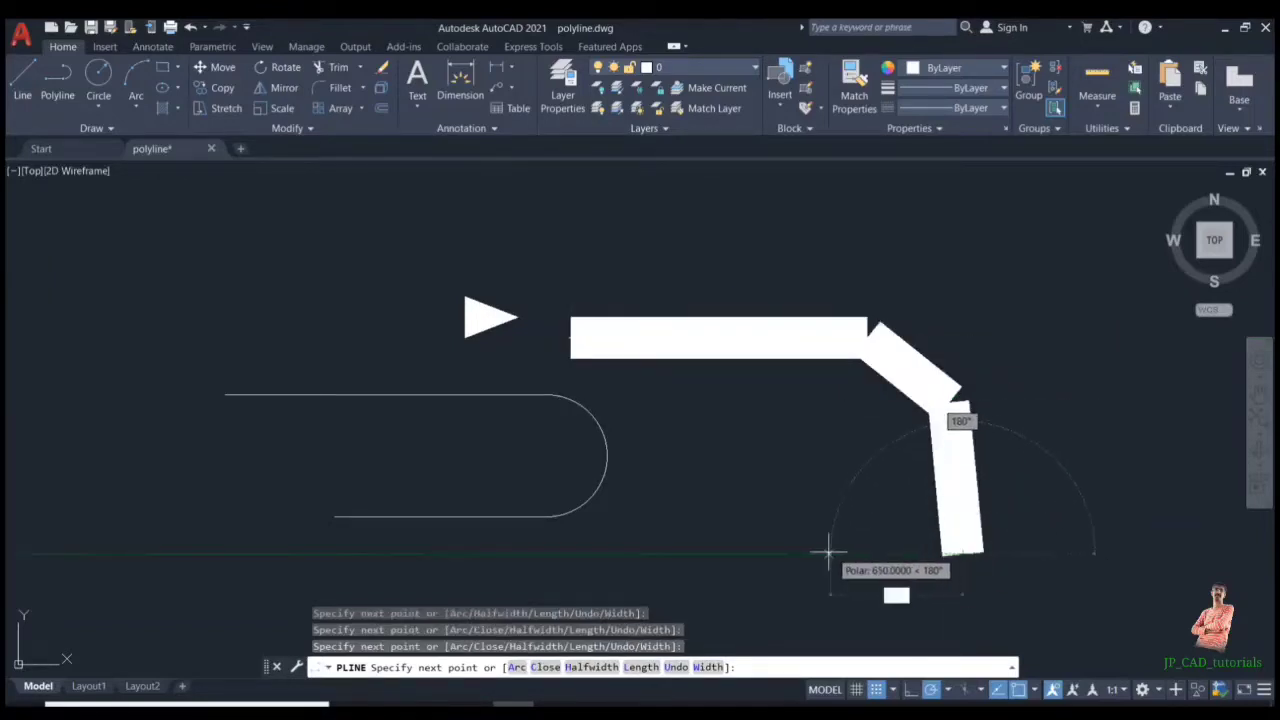
{"action": "left_click", "coordinate": [766, 572]}
{"action": "left_click", "coordinate": [687, 481]}
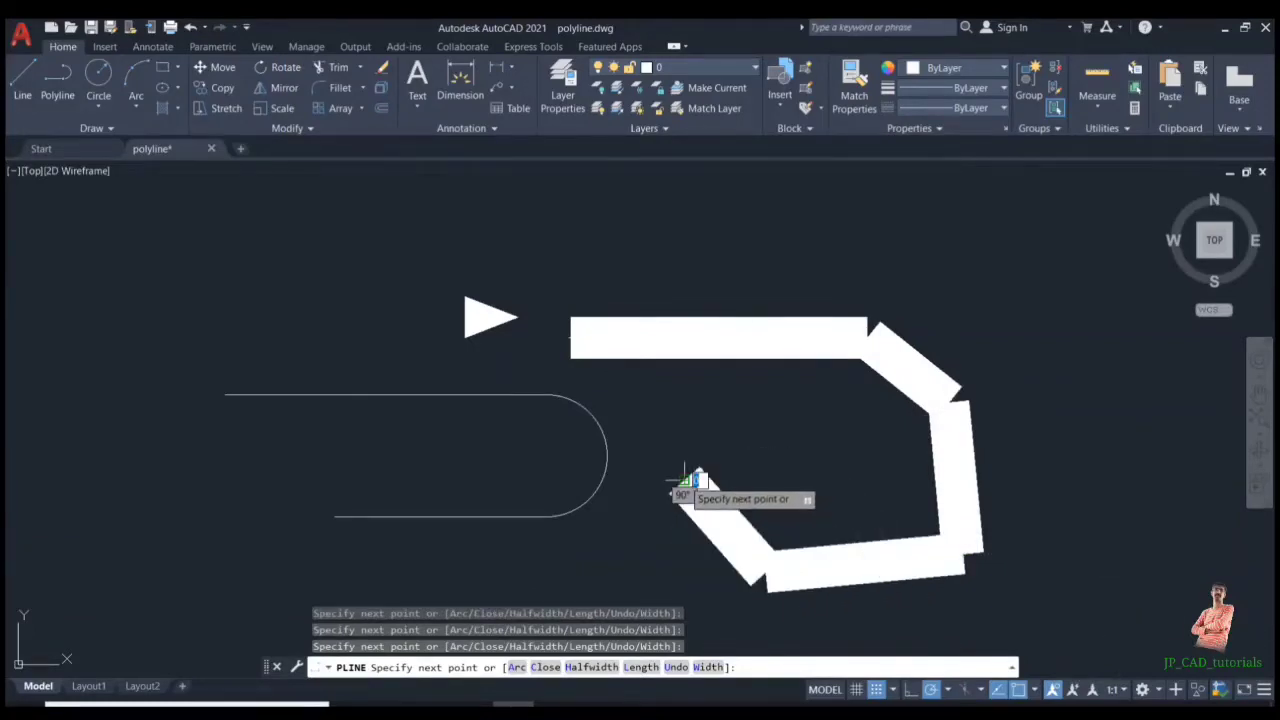
{"action": "key", "text": "Escape"}
{"action": "key", "text": "Escape"}
{"action": "key", "text": "Escape"}
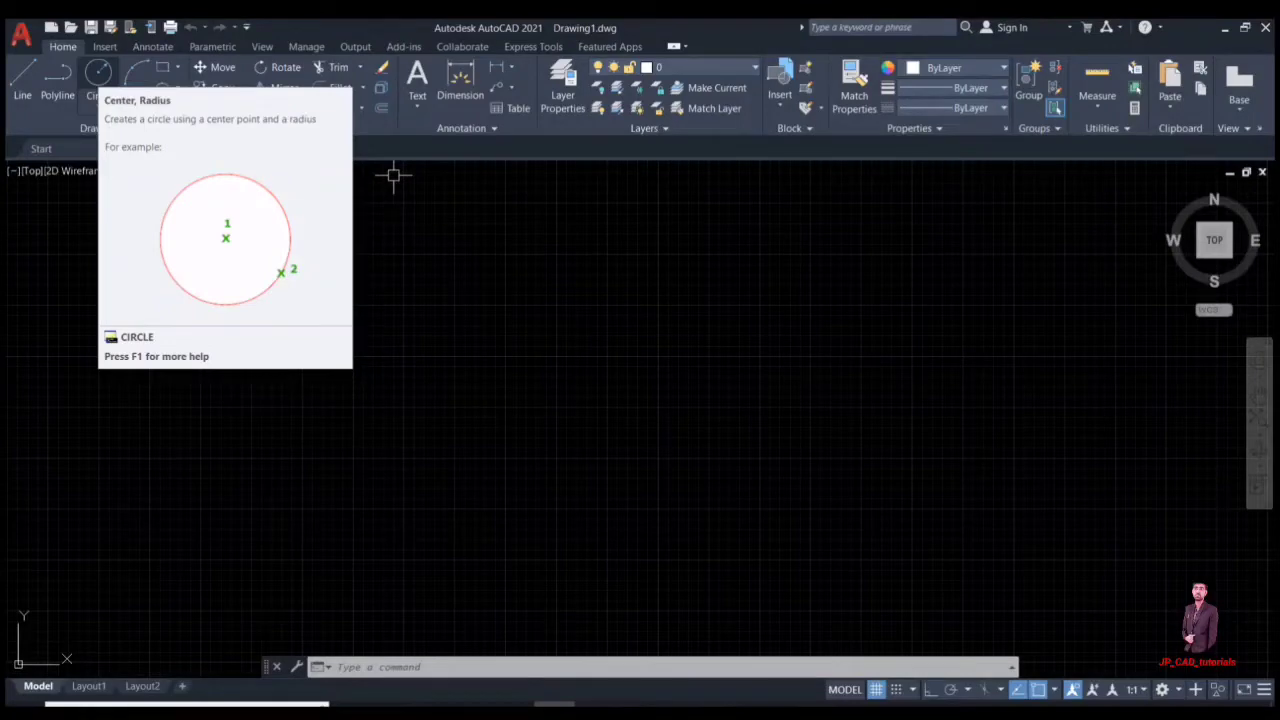
{"action": "key", "text": "Escape"}
{"action": "key", "text": "Escape"}
{"action": "key", "text": "Escape"}
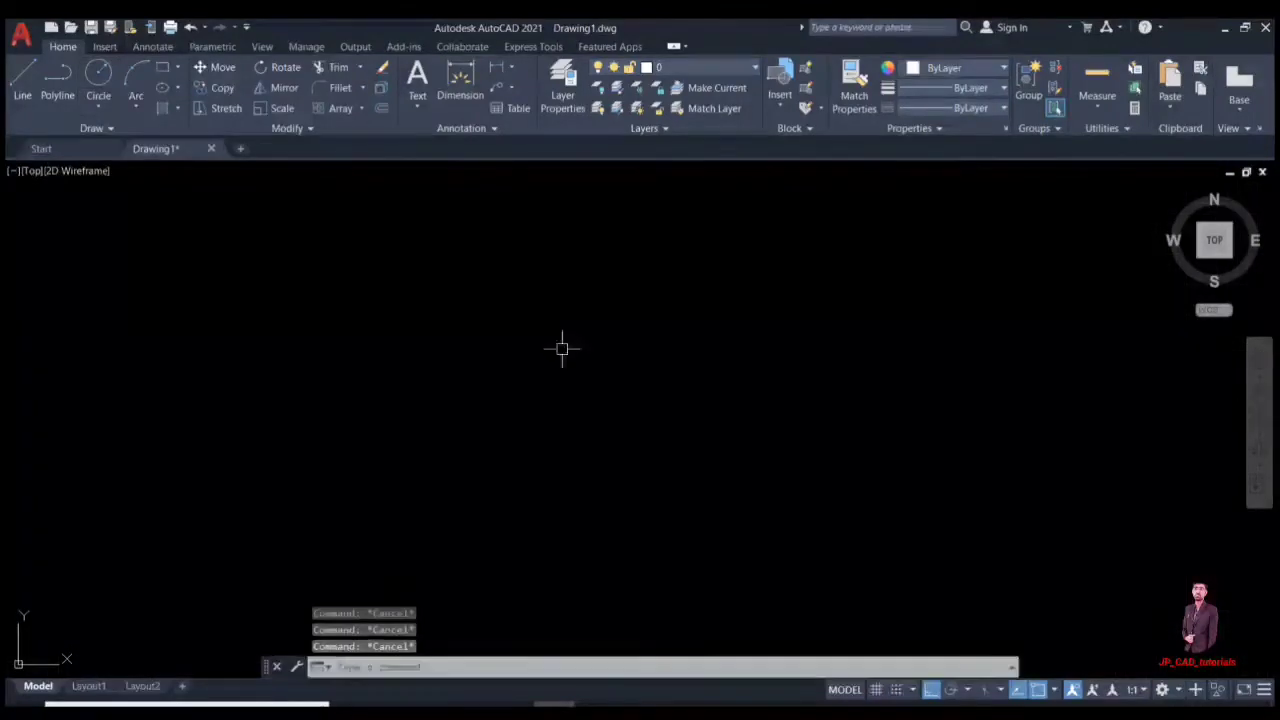
{"action": "left_click", "coordinate": [507, 333]}
{"action": "left_click", "coordinate": [378, 452]}
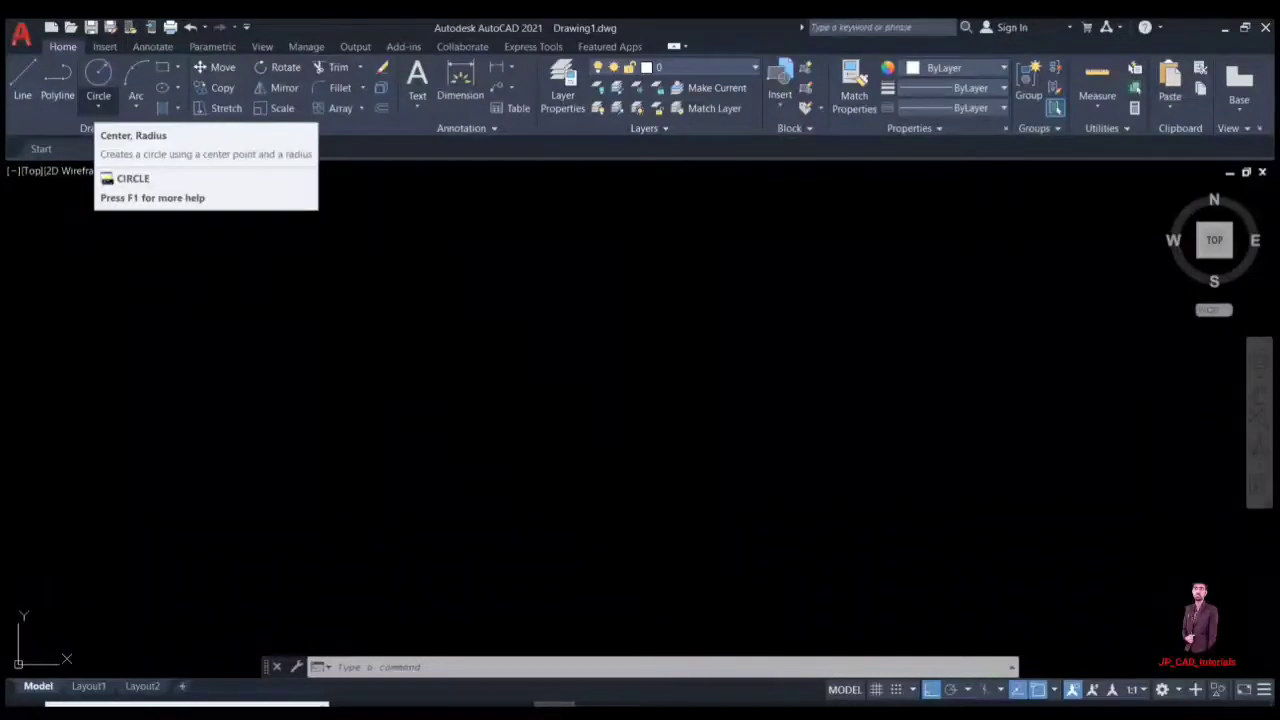
Draw a circle in the left half of the empty drawing with the Center, Radius method and radius 30
{"action": "left_click", "coordinate": [98, 105]}
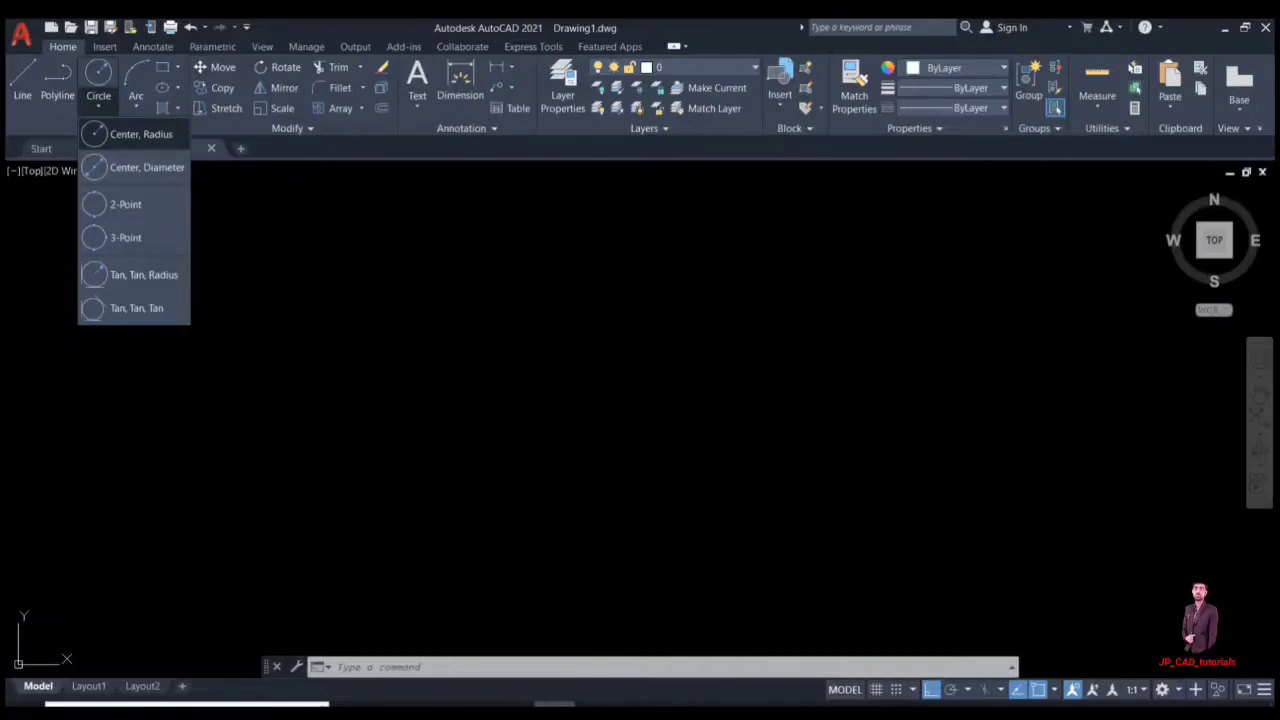
{"action": "left_click", "coordinate": [140, 134]}
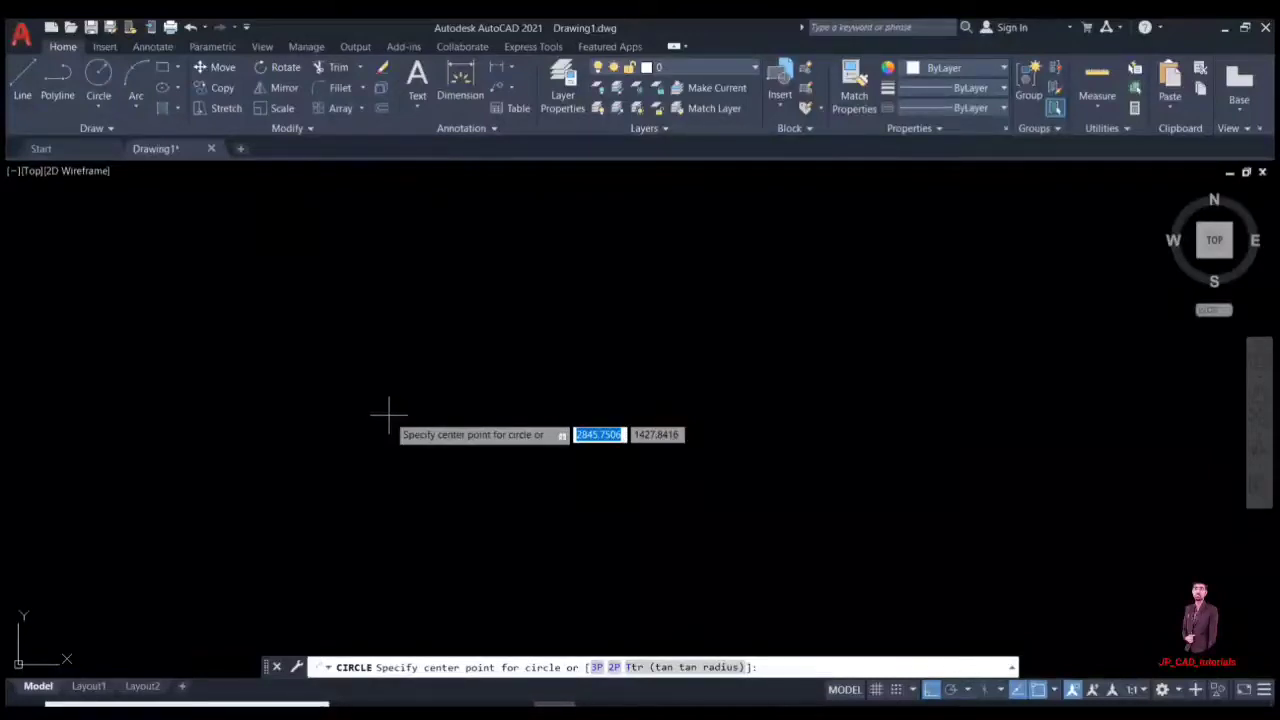
{"action": "left_click", "coordinate": [351, 399]}
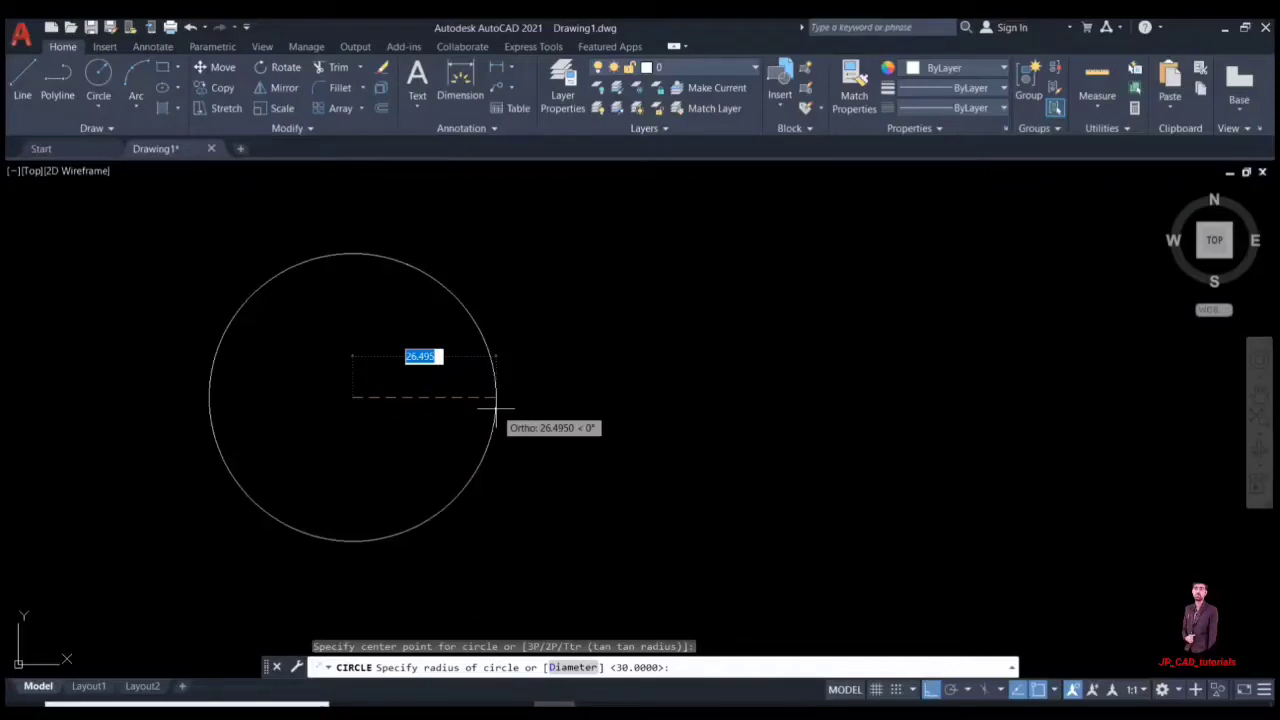
{"action": "type", "text": "30"}
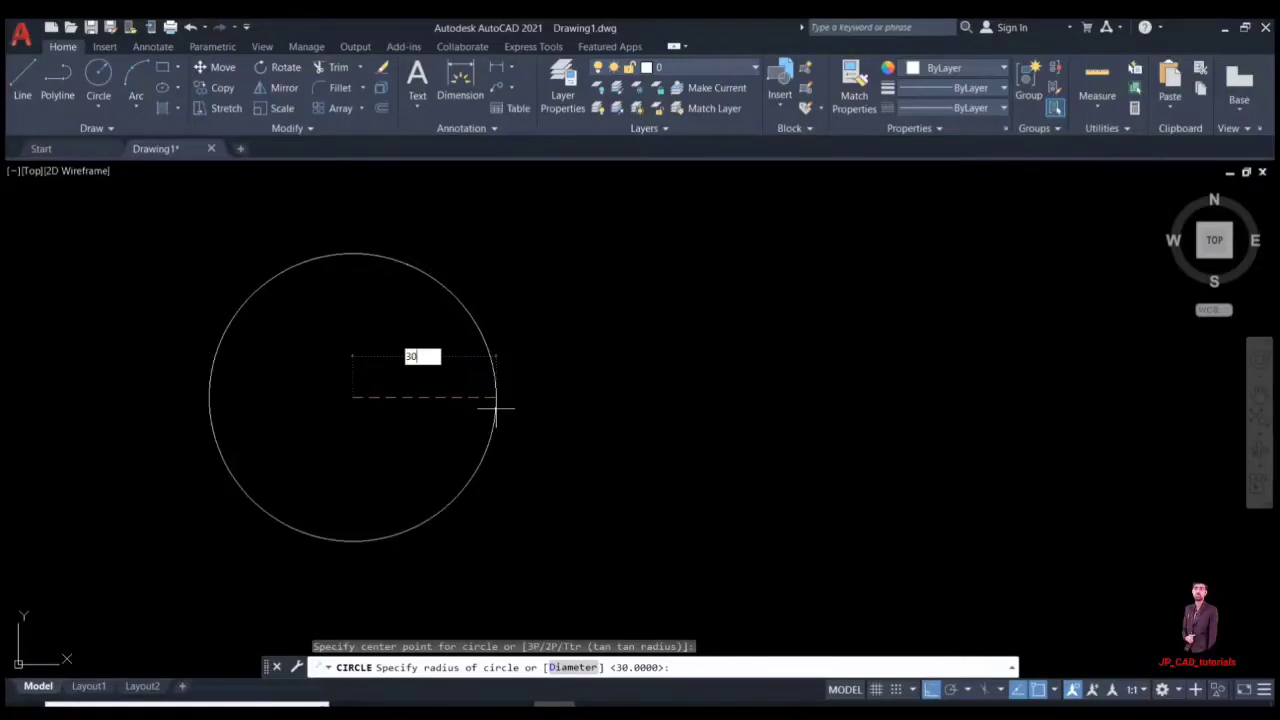
{"action": "key", "text": "Return"}
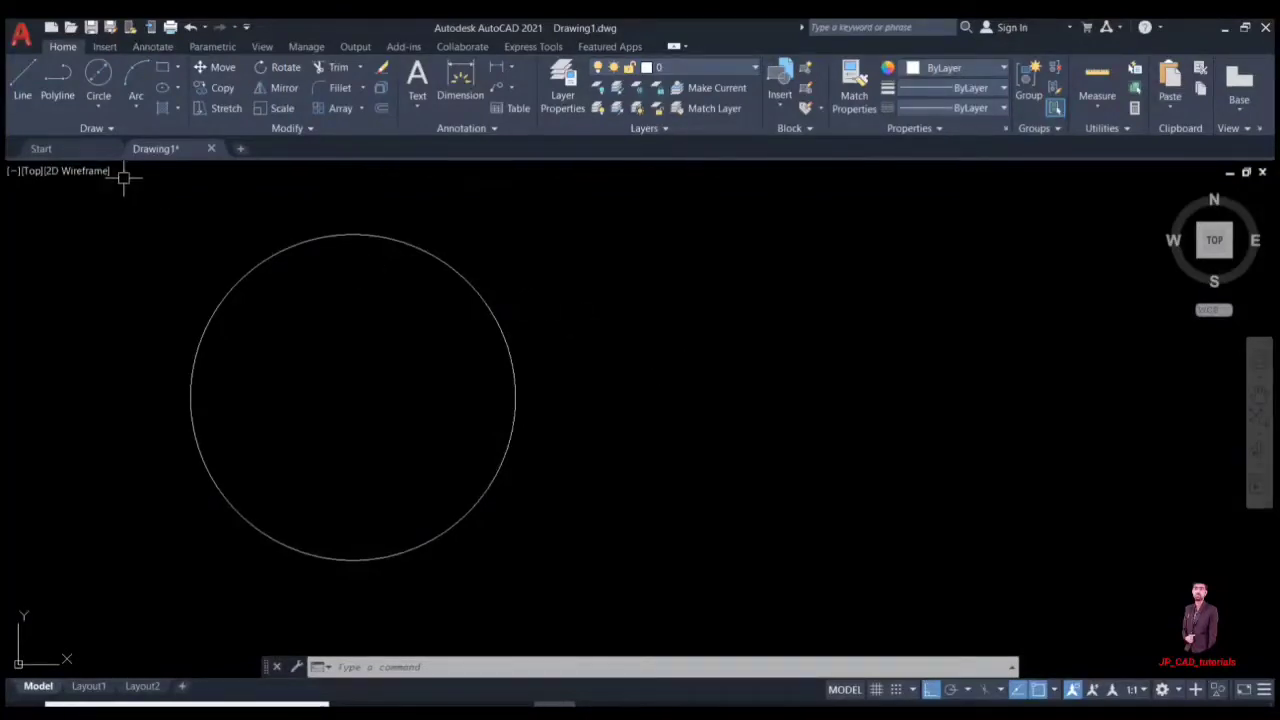
Draw a second circle to the right of the first with the Center, Diameter method and diameter 60
{"action": "left_click", "coordinate": [98, 104]}
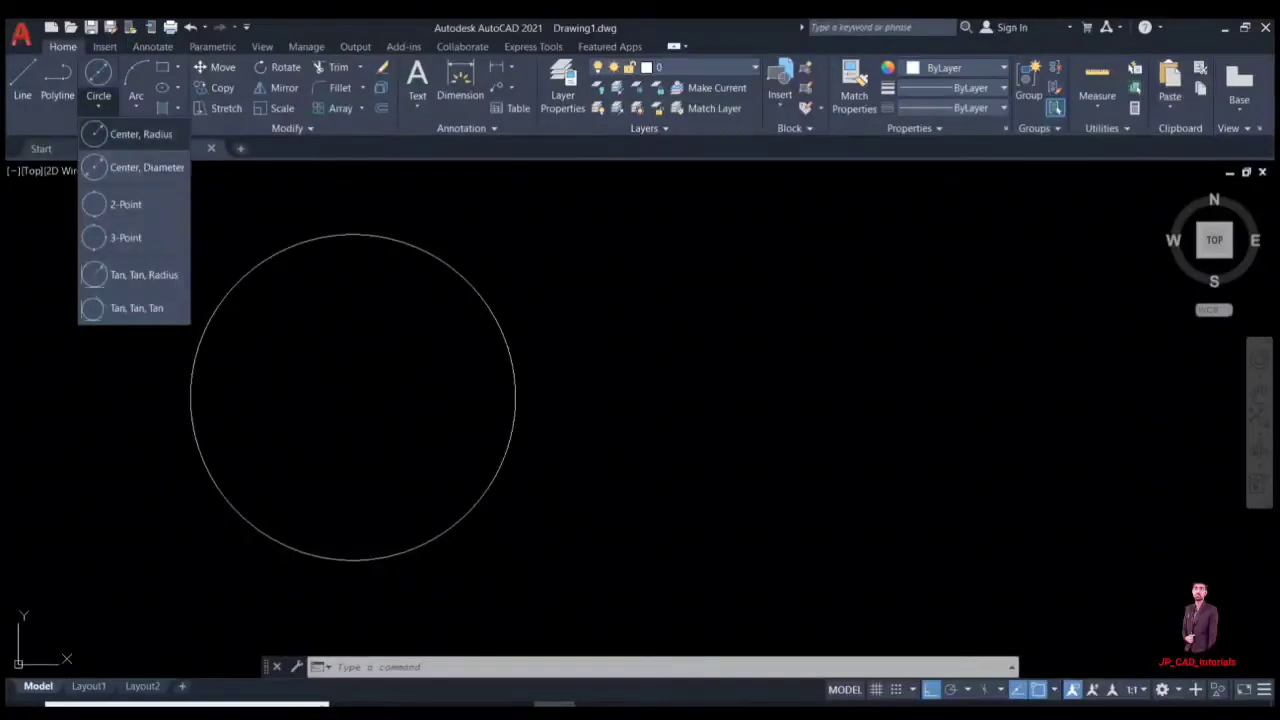
{"action": "left_click", "coordinate": [140, 167]}
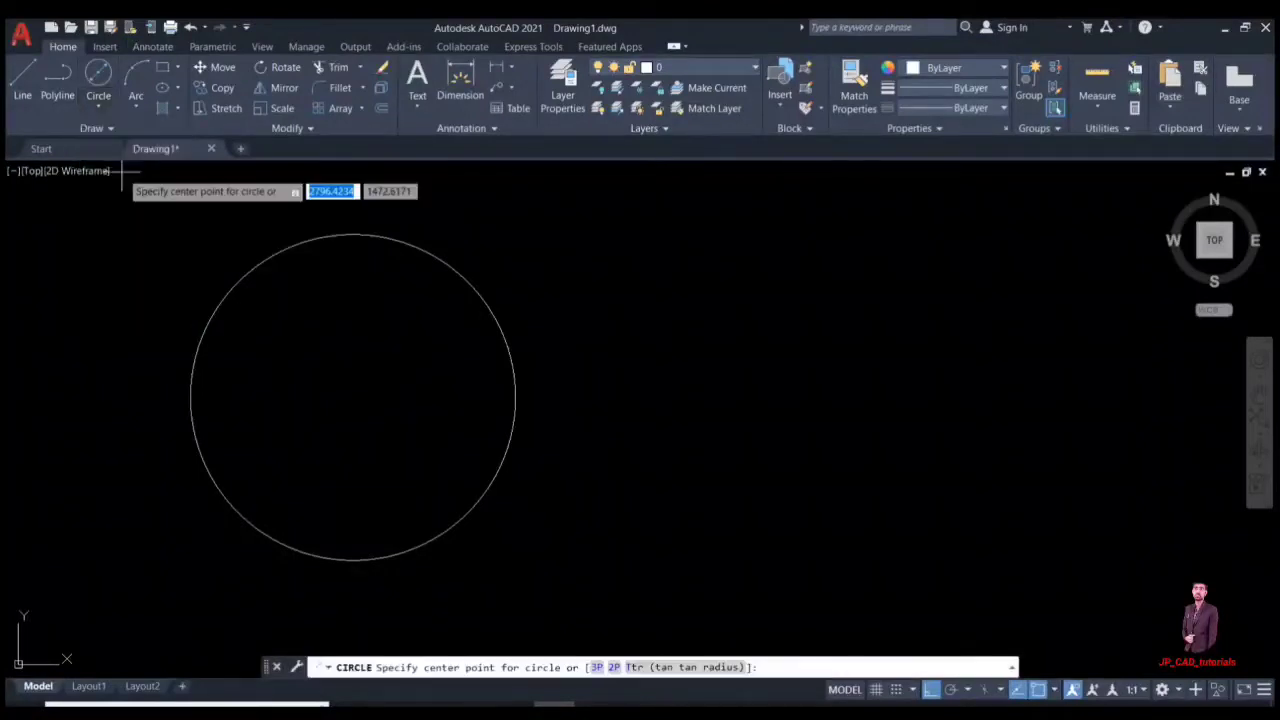
{"action": "left_click", "coordinate": [816, 394]}
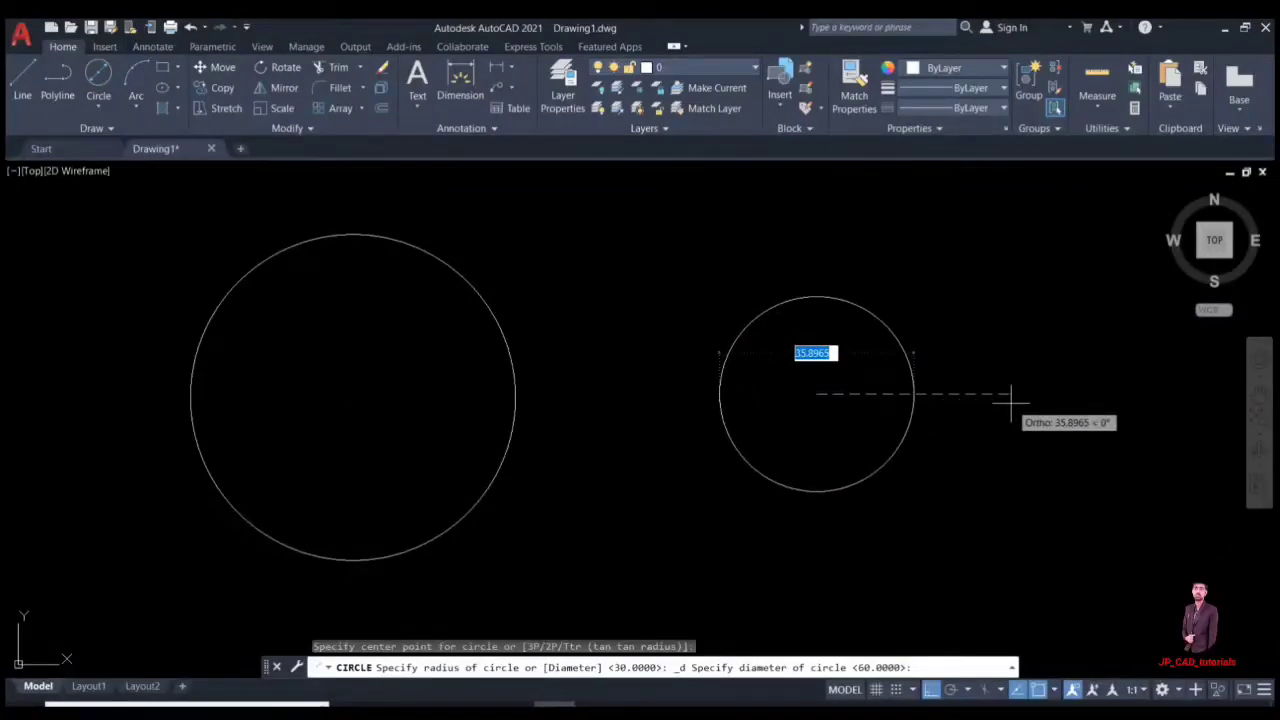
{"action": "type", "text": "60"}
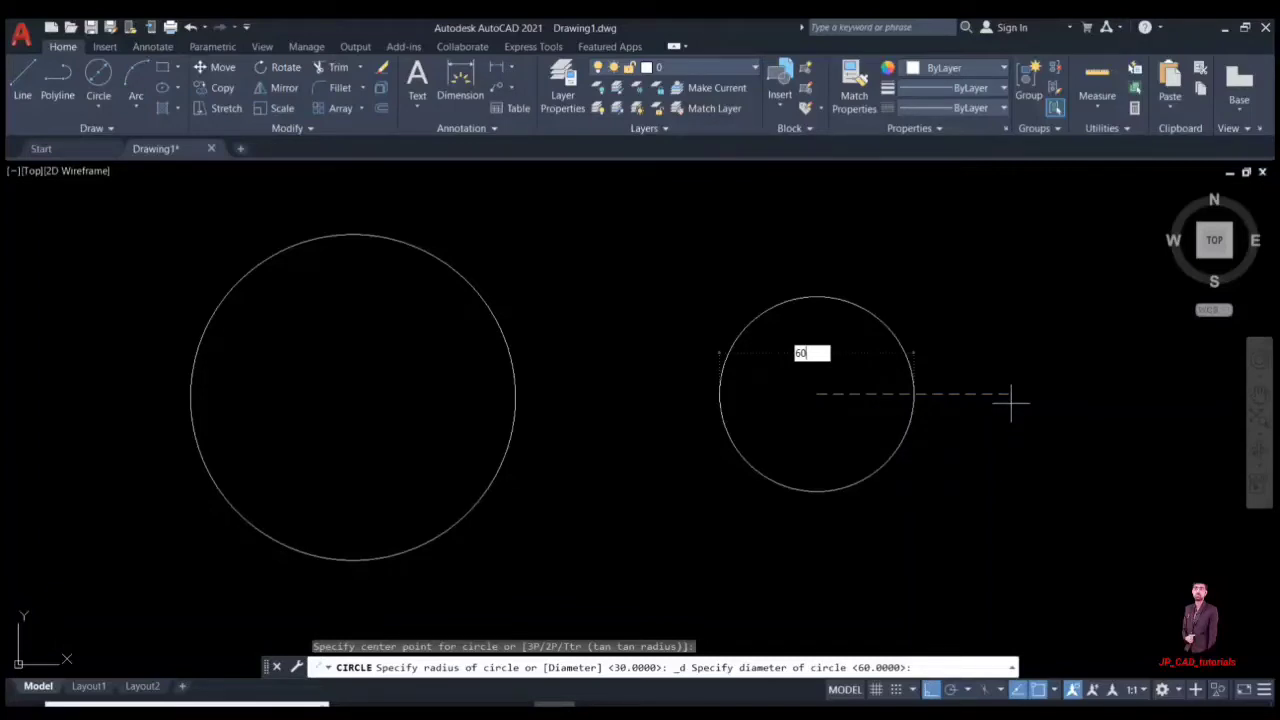
{"action": "key", "text": "Return"}
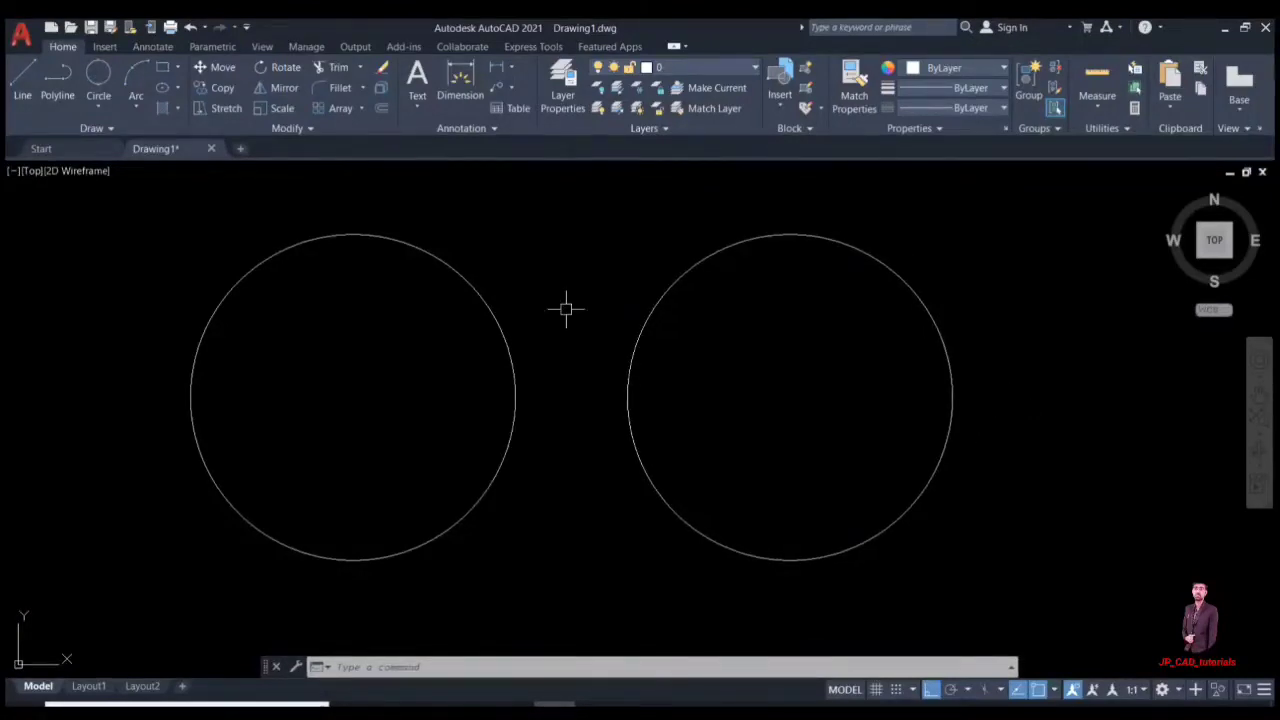
Erase both circles from the drawing
{"action": "type", "text": "e"}
{"action": "key", "text": "Return"}
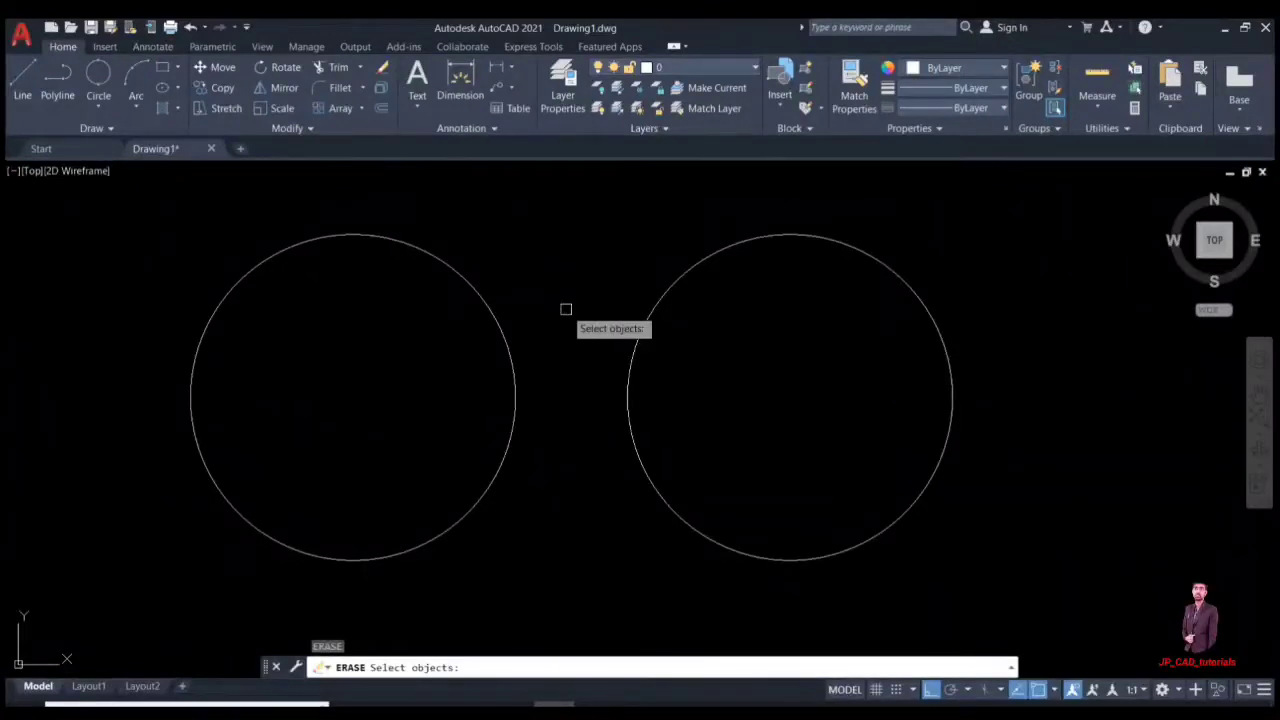
{"action": "left_click", "coordinate": [783, 346]}
{"action": "left_click", "coordinate": [380, 386]}
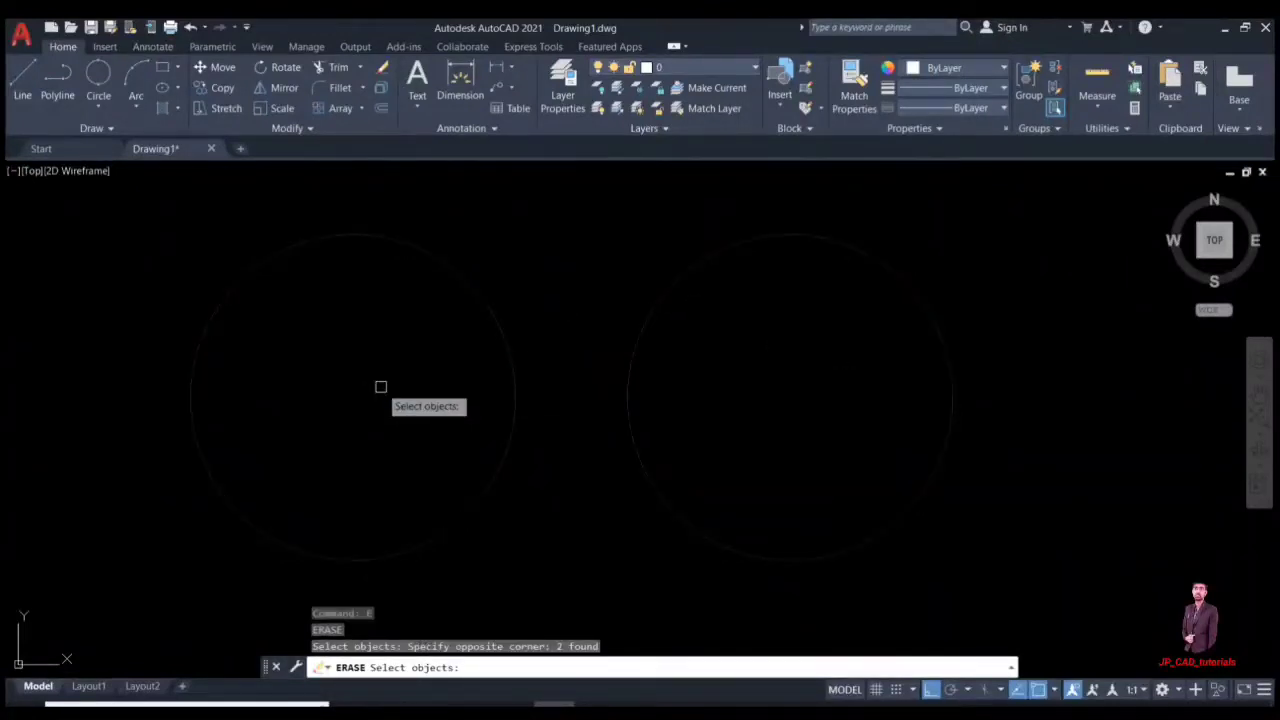
{"action": "key", "text": "Return"}
Draw a single horizontal line near the middle of the empty drawing
{"action": "type", "text": "l"}
{"action": "key", "text": "Return"}
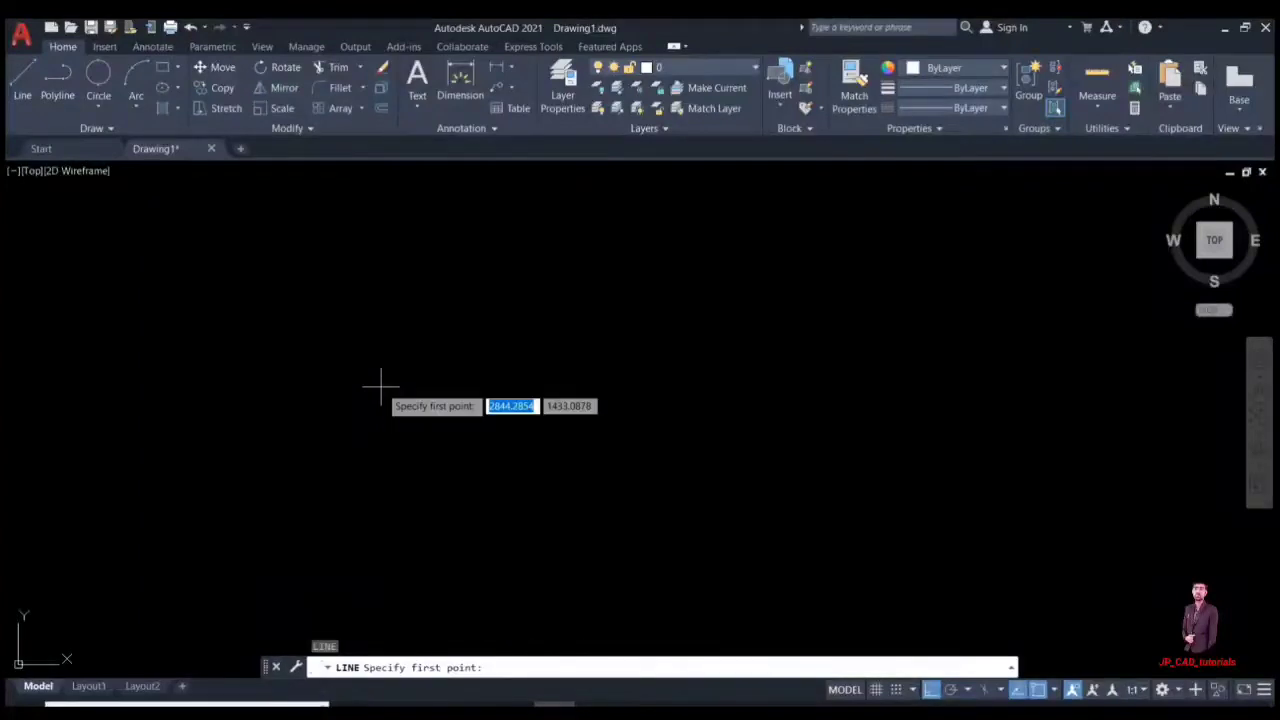
{"action": "left_click", "coordinate": [393, 386]}
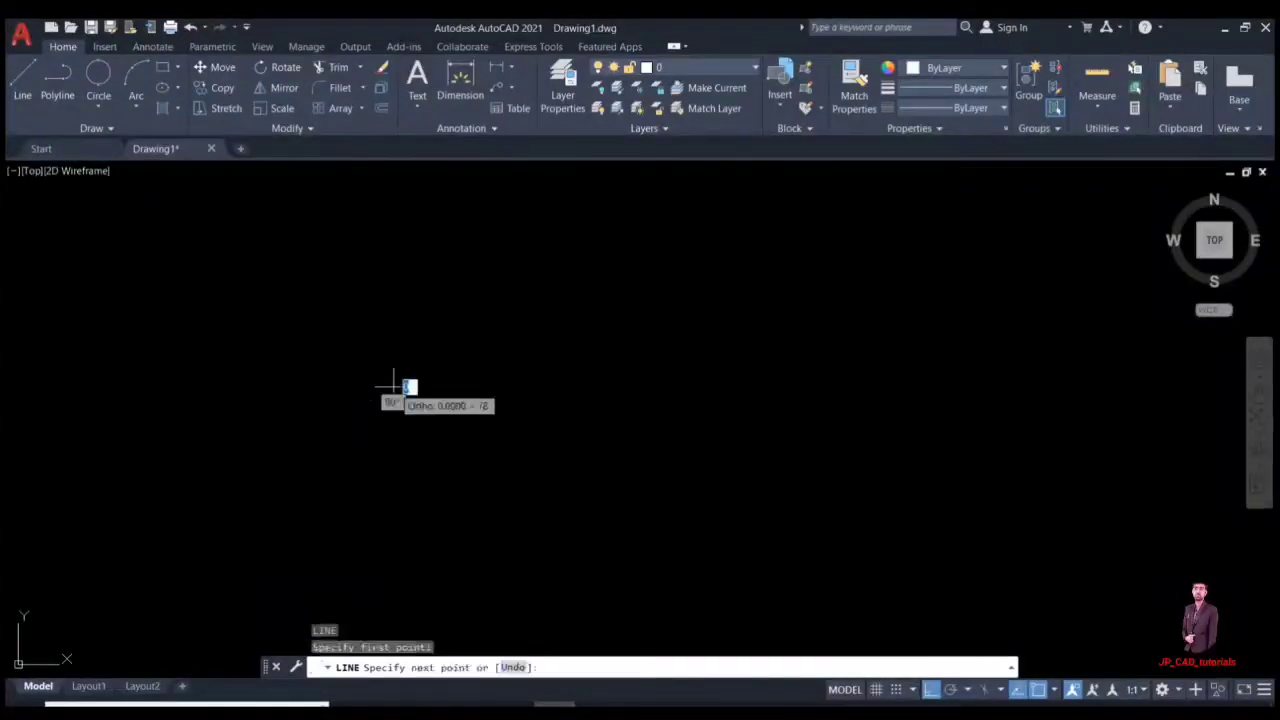
{"action": "left_click", "coordinate": [636, 415]}
{"action": "key", "text": "Escape"}
{"action": "key", "text": "Escape"}
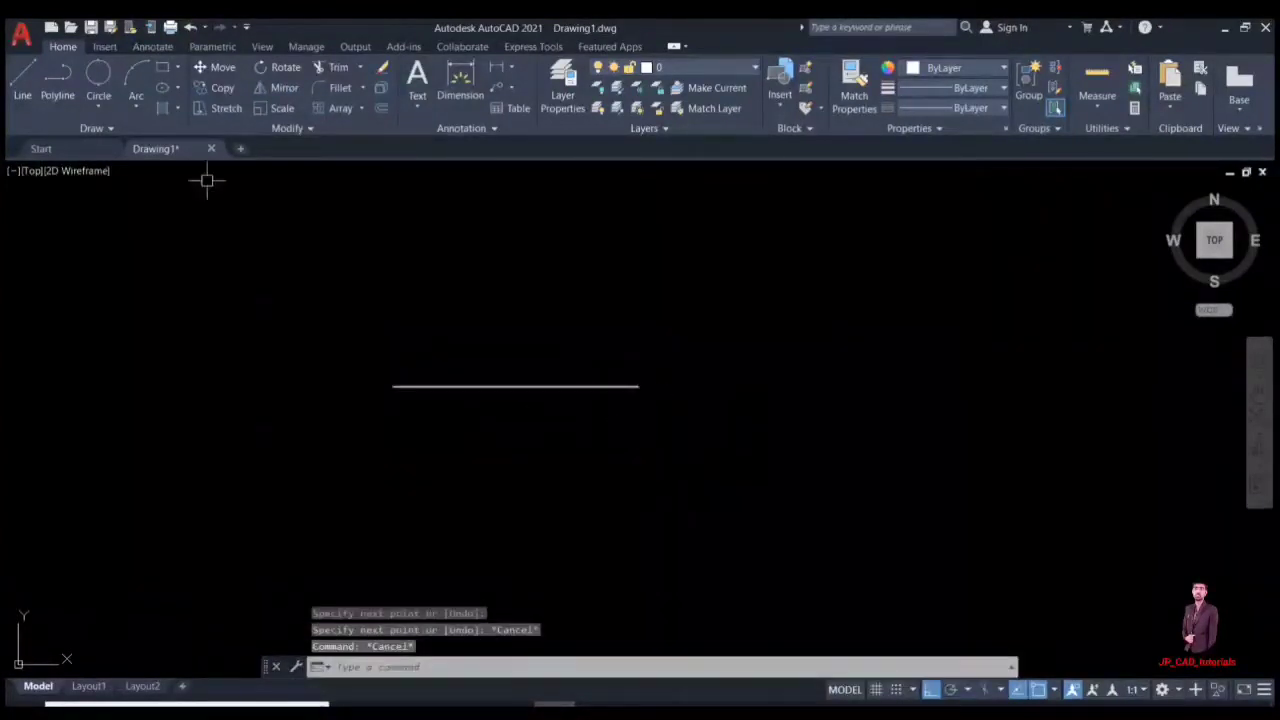
Draw a circle with the 2-Point method, using the horizontal line's left and right endpoints as the ends of its diameter
{"action": "left_click", "coordinate": [98, 104]}
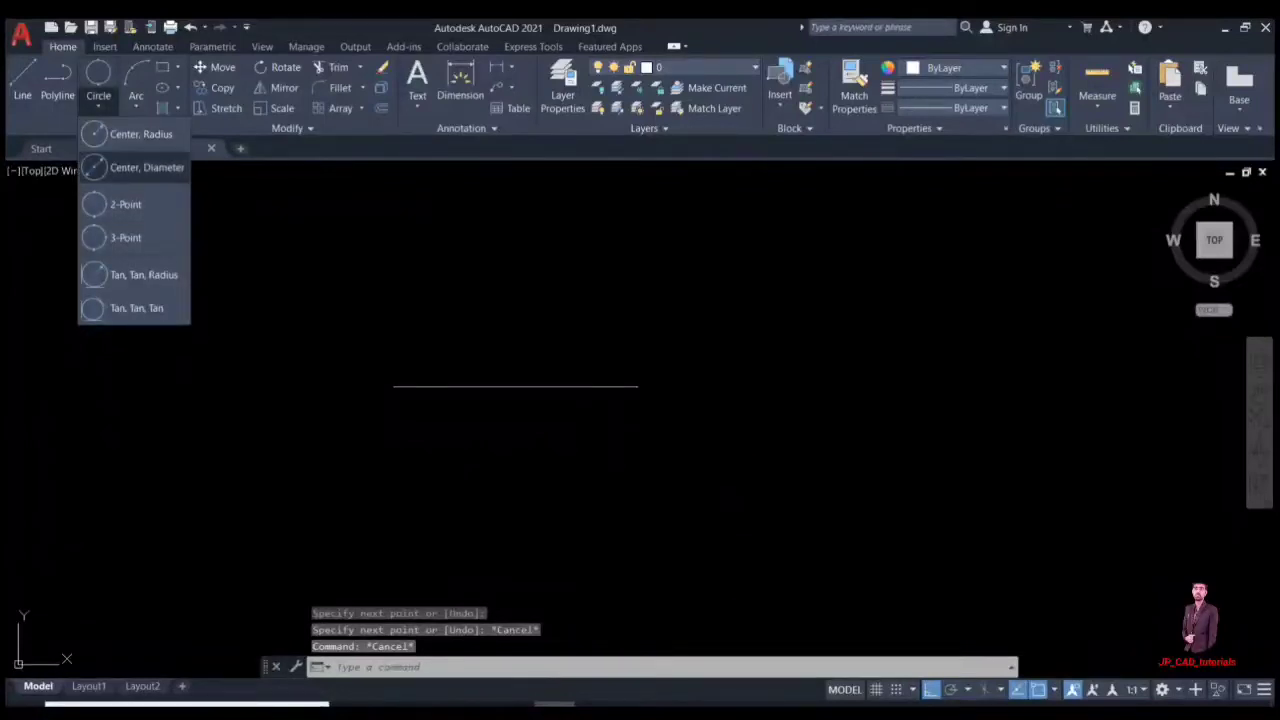
{"action": "left_click", "coordinate": [118, 204]}
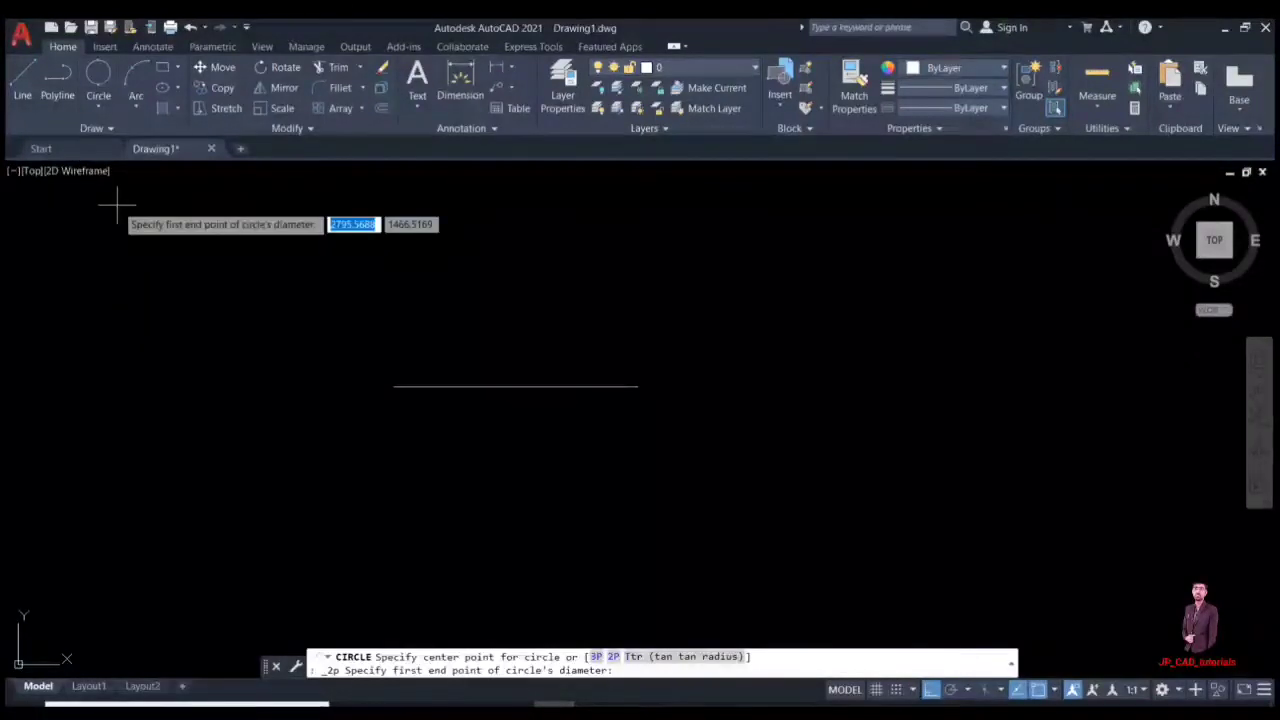
{"action": "left_click", "coordinate": [393, 386]}
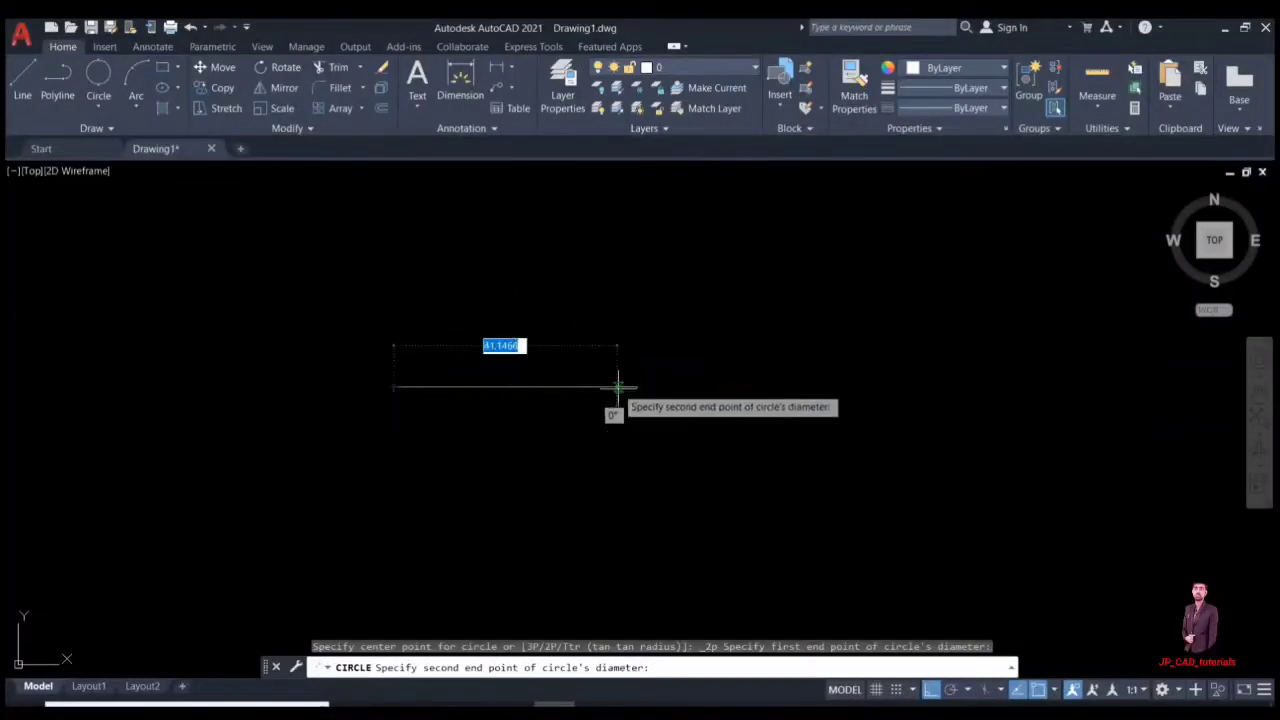
{"action": "left_click", "coordinate": [637, 386]}
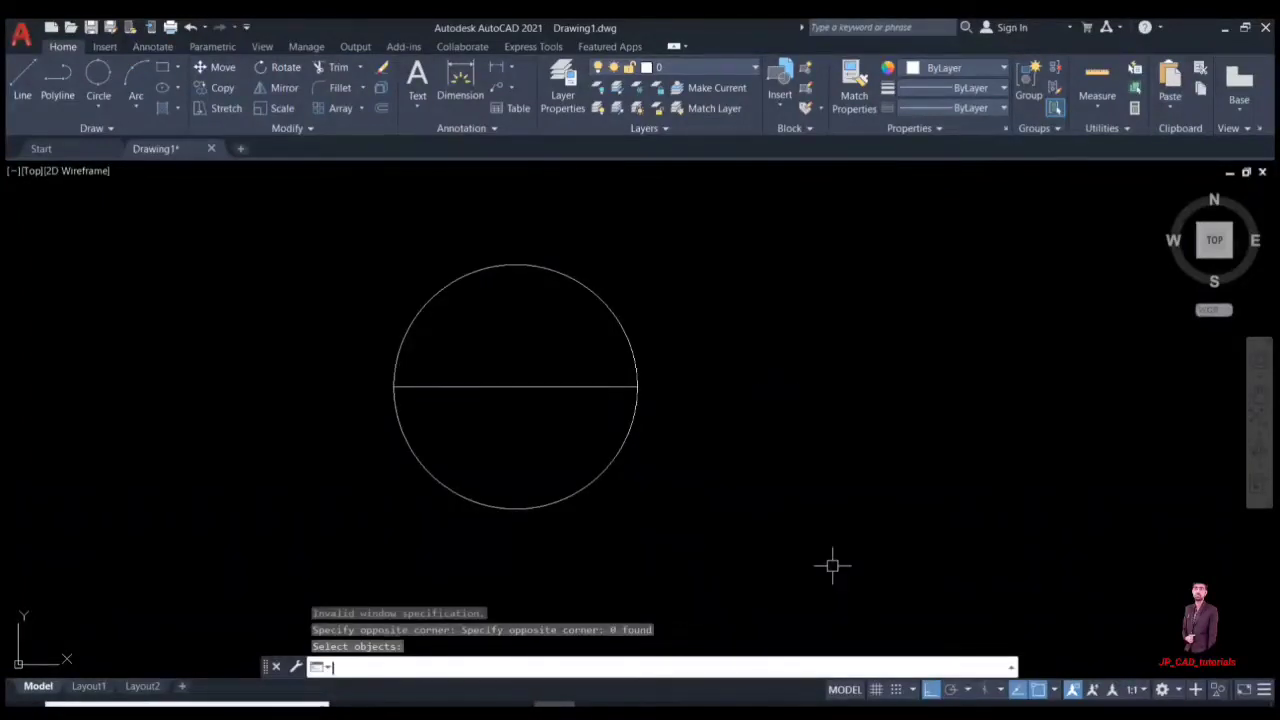
{"action": "left_click", "coordinate": [832, 566]}
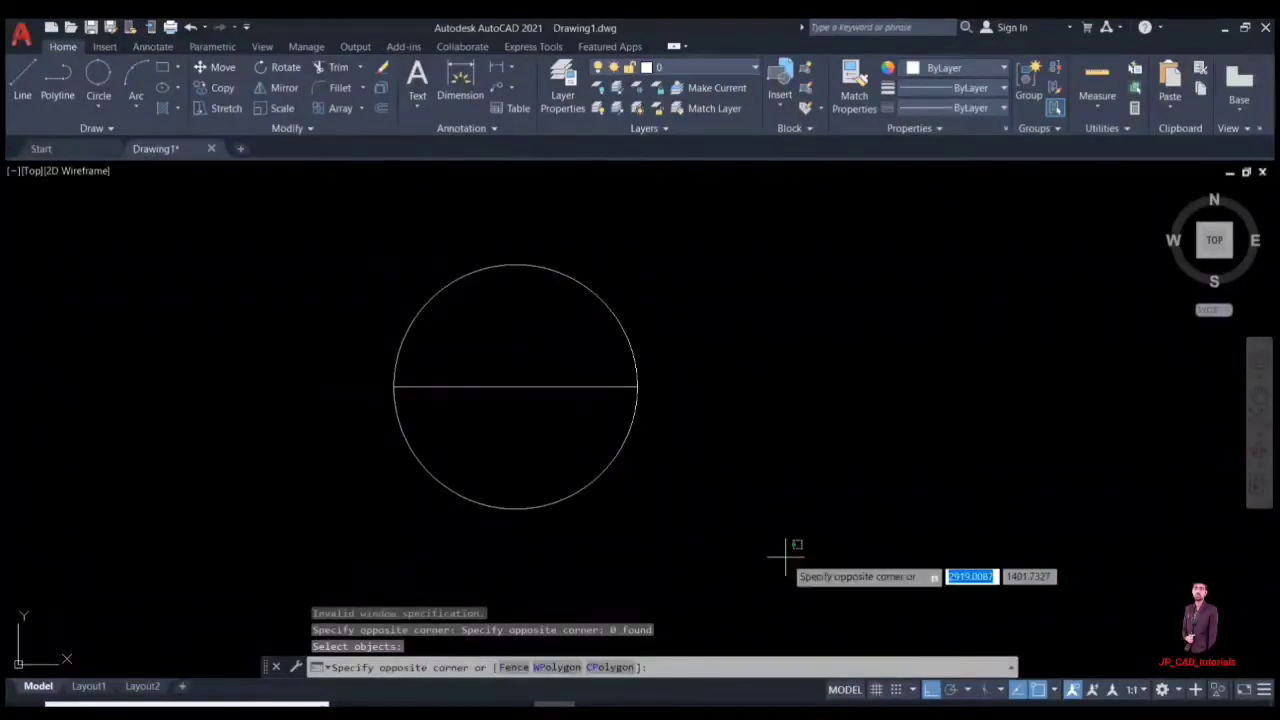
{"action": "left_click", "coordinate": [750, 519]}
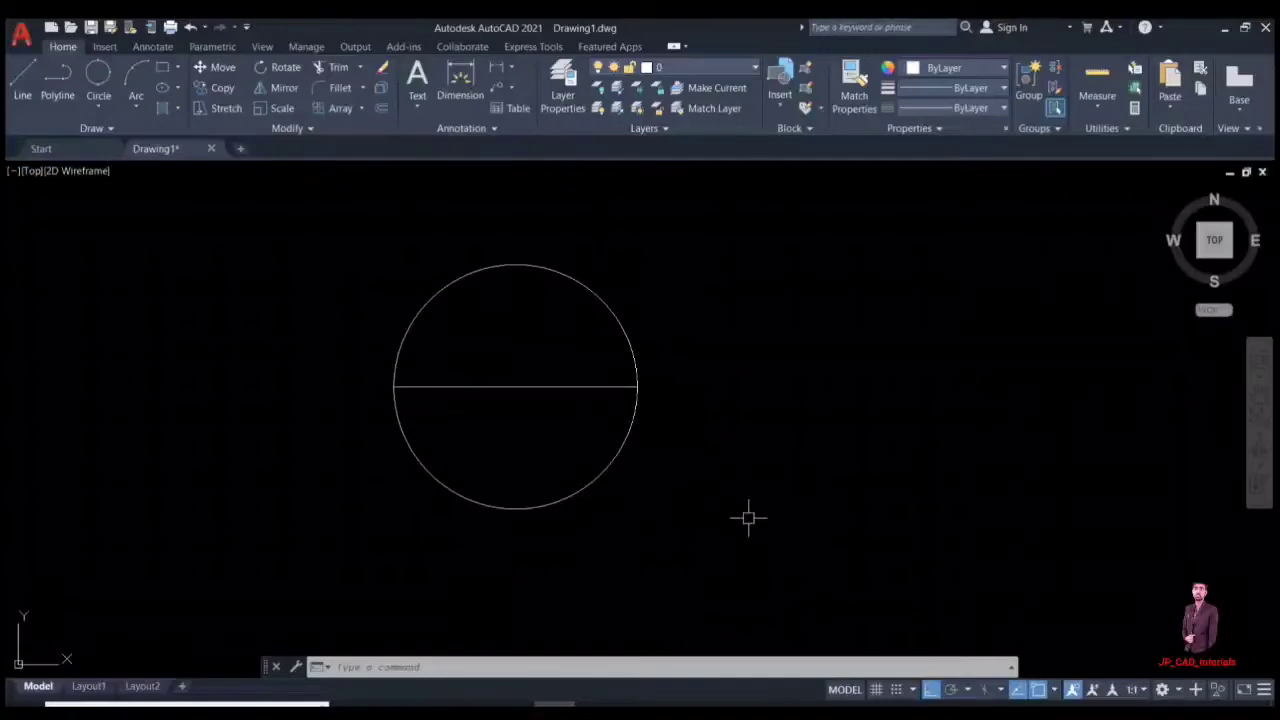
Draw a closed triangle with a horizontal base to the right of the circle, using three connected lines
{"action": "type", "text": "l"}
{"action": "key", "text": "Return"}
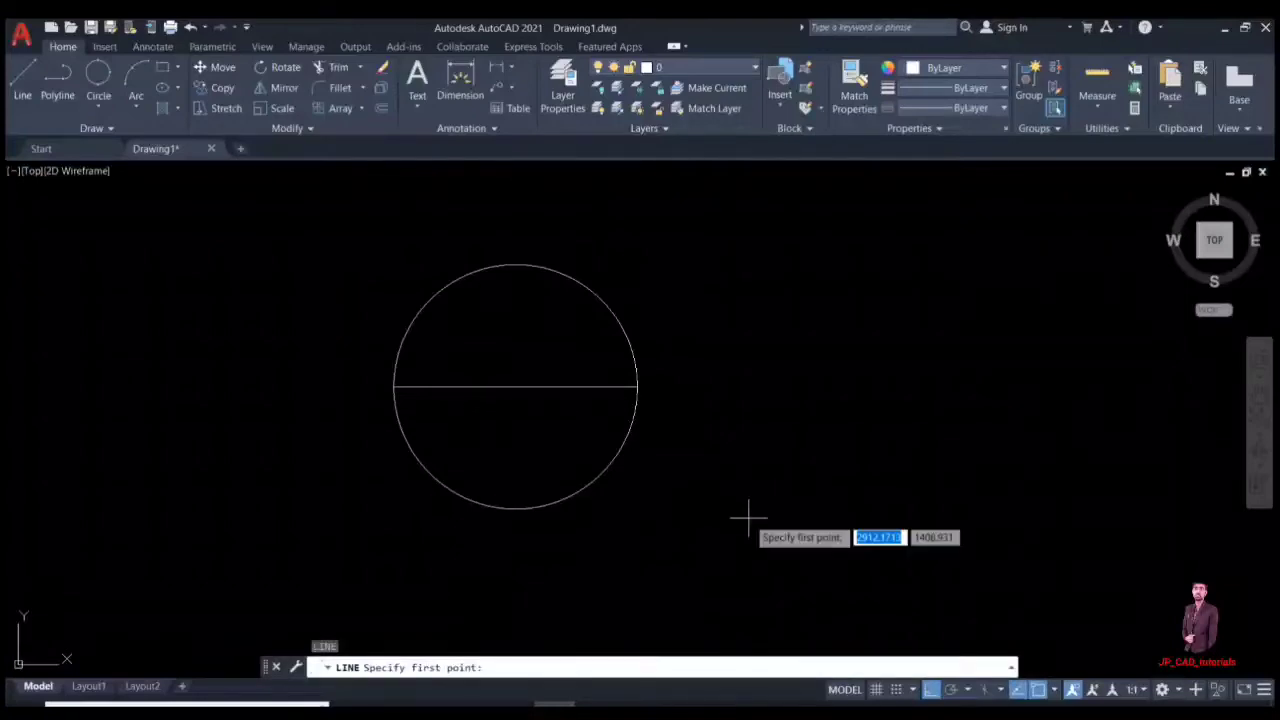
{"action": "left_click", "coordinate": [763, 451]}
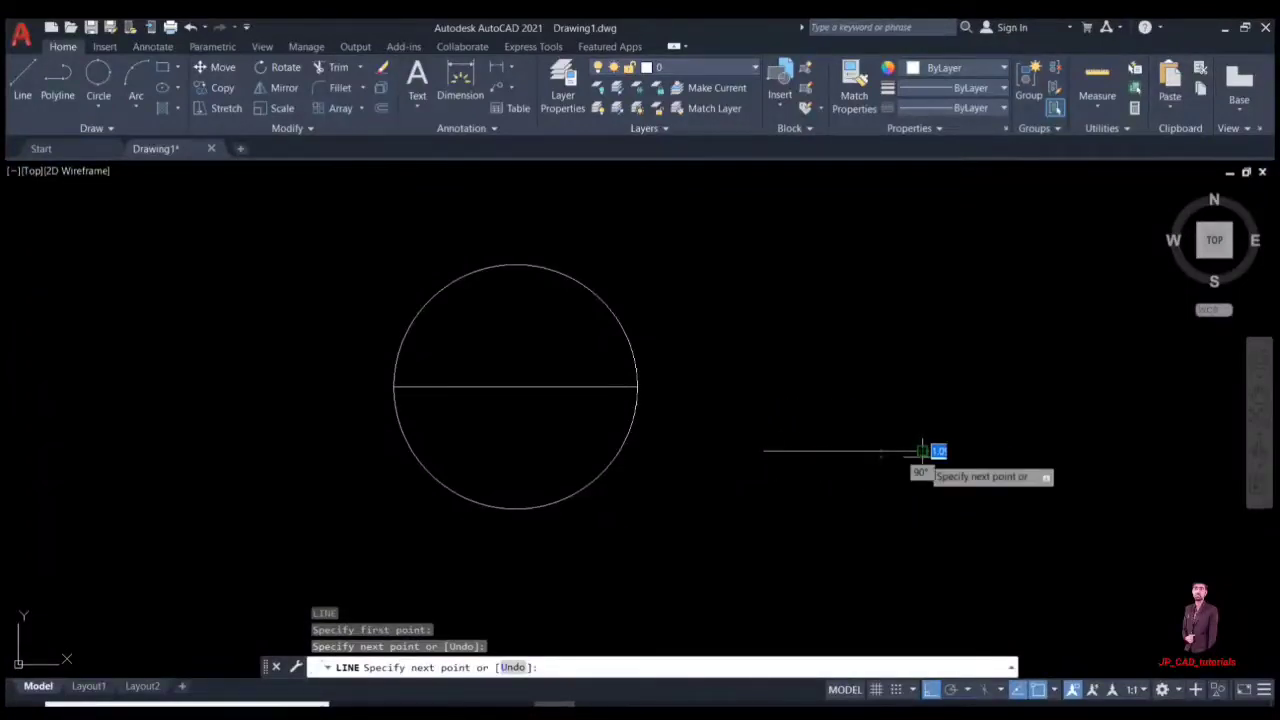
{"action": "key", "text": "F8"}
{"action": "left_click", "coordinate": [841, 338]}
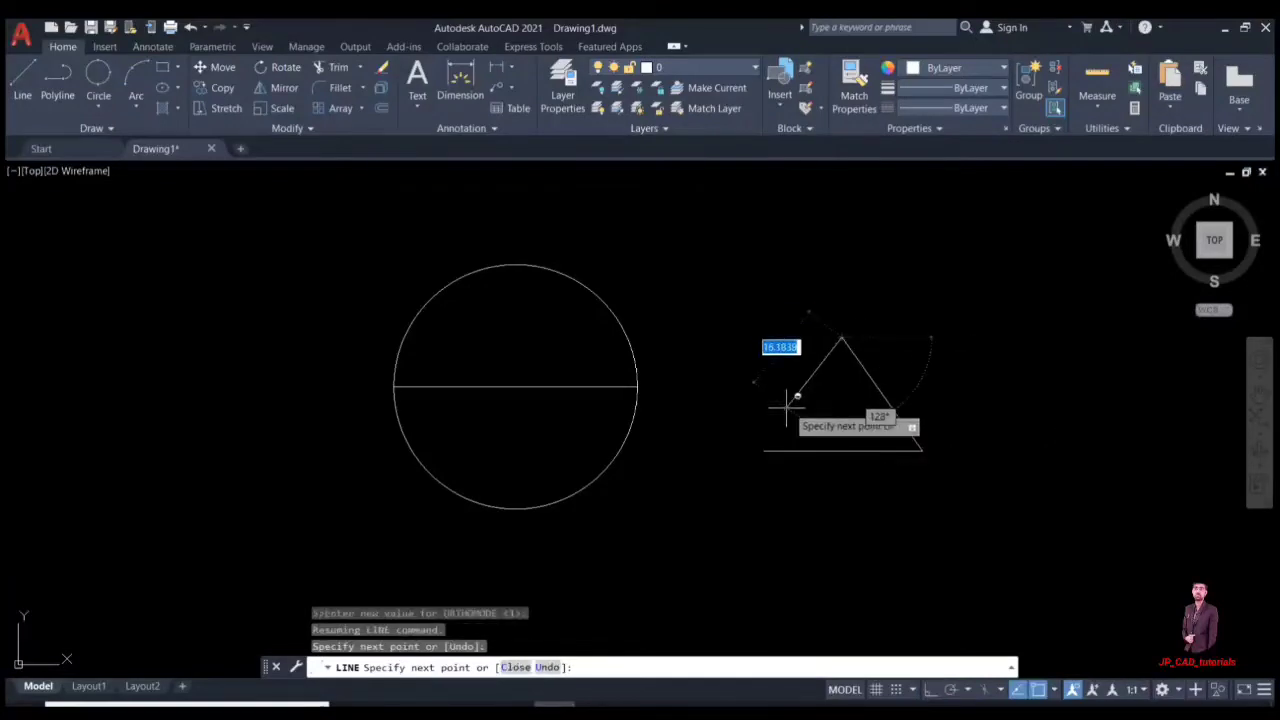
{"action": "left_click", "coordinate": [763, 451]}
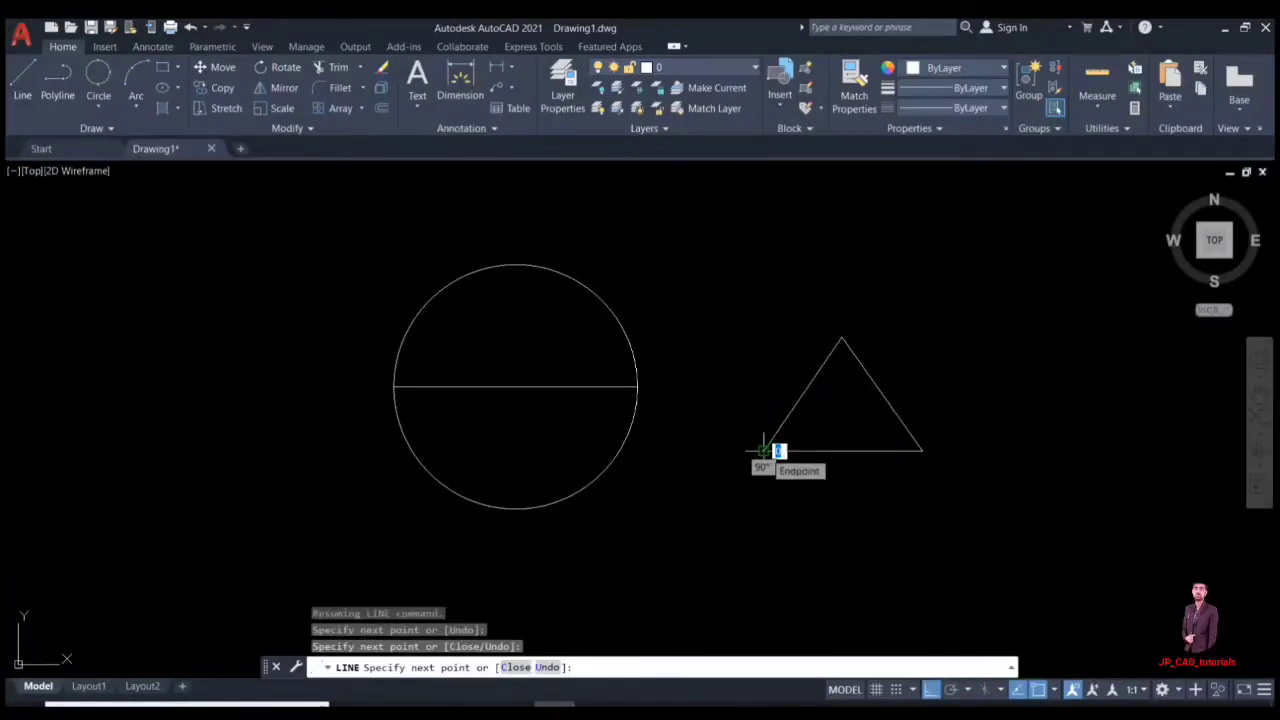
{"action": "key", "text": "Escape"}
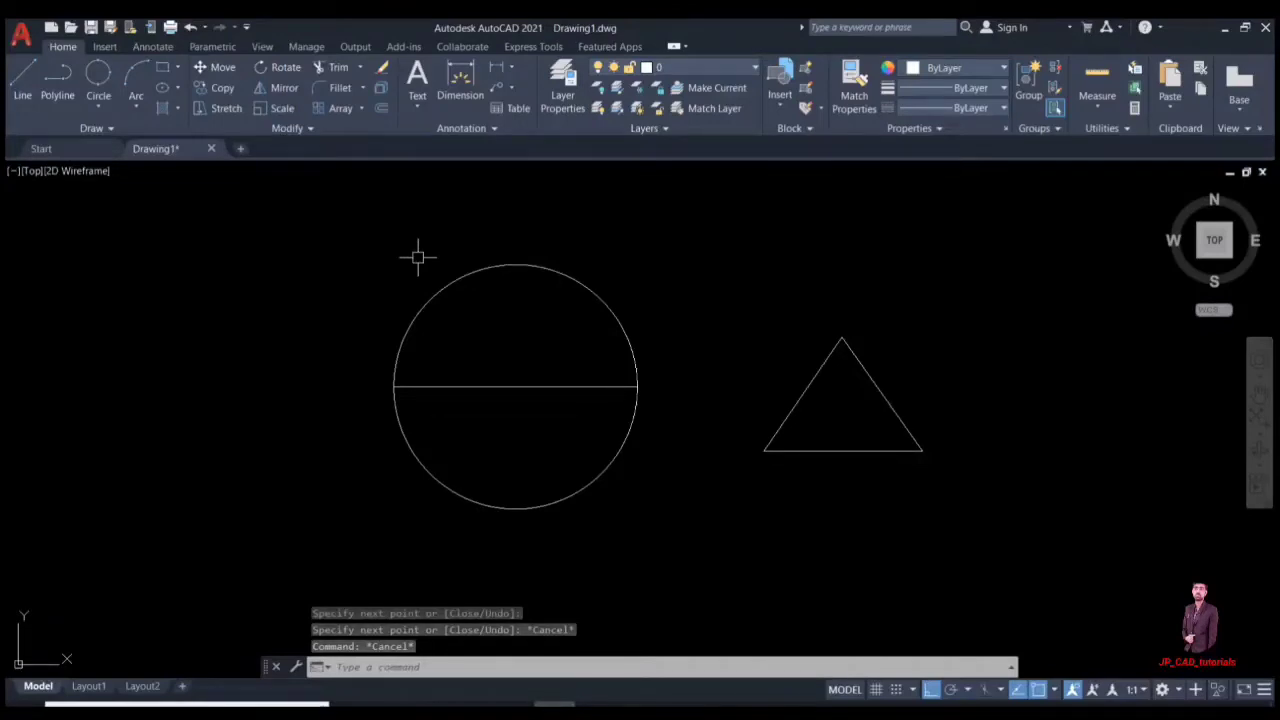
Draw a circle with the 3-Point method through the triangle's two base corners and its apex
{"action": "left_click", "coordinate": [98, 106]}
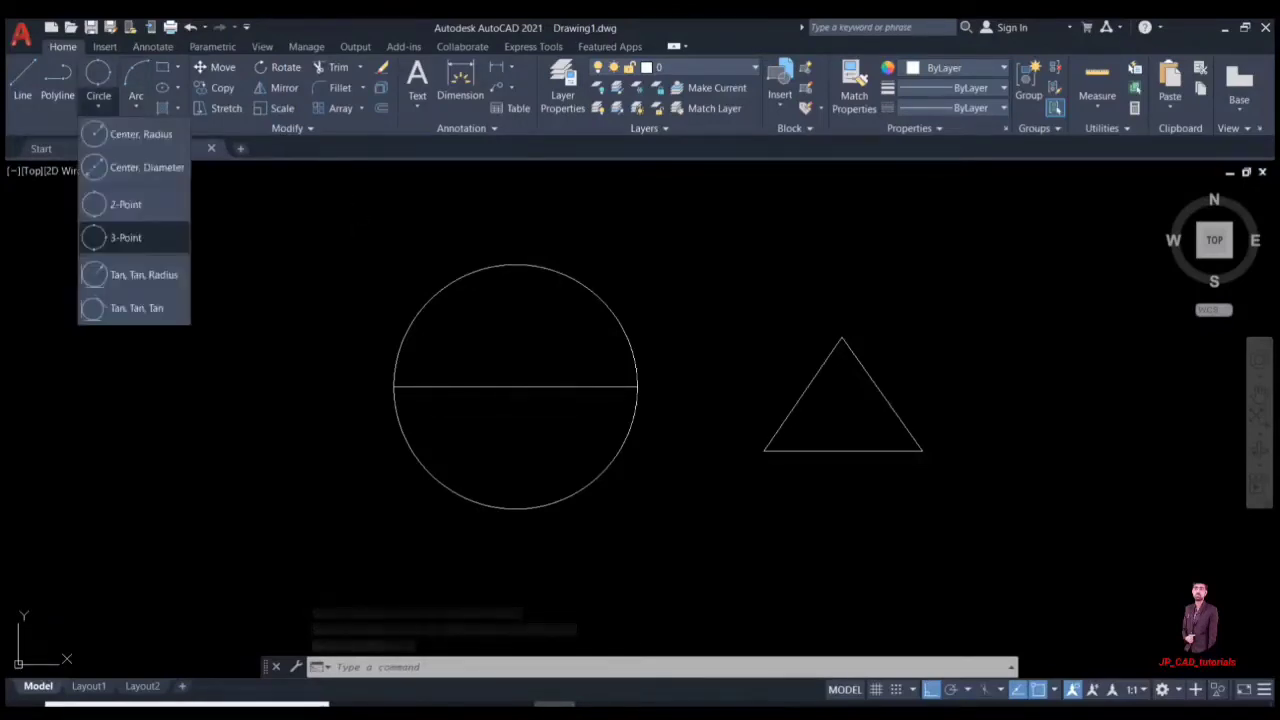
{"action": "left_click", "coordinate": [127, 237]}
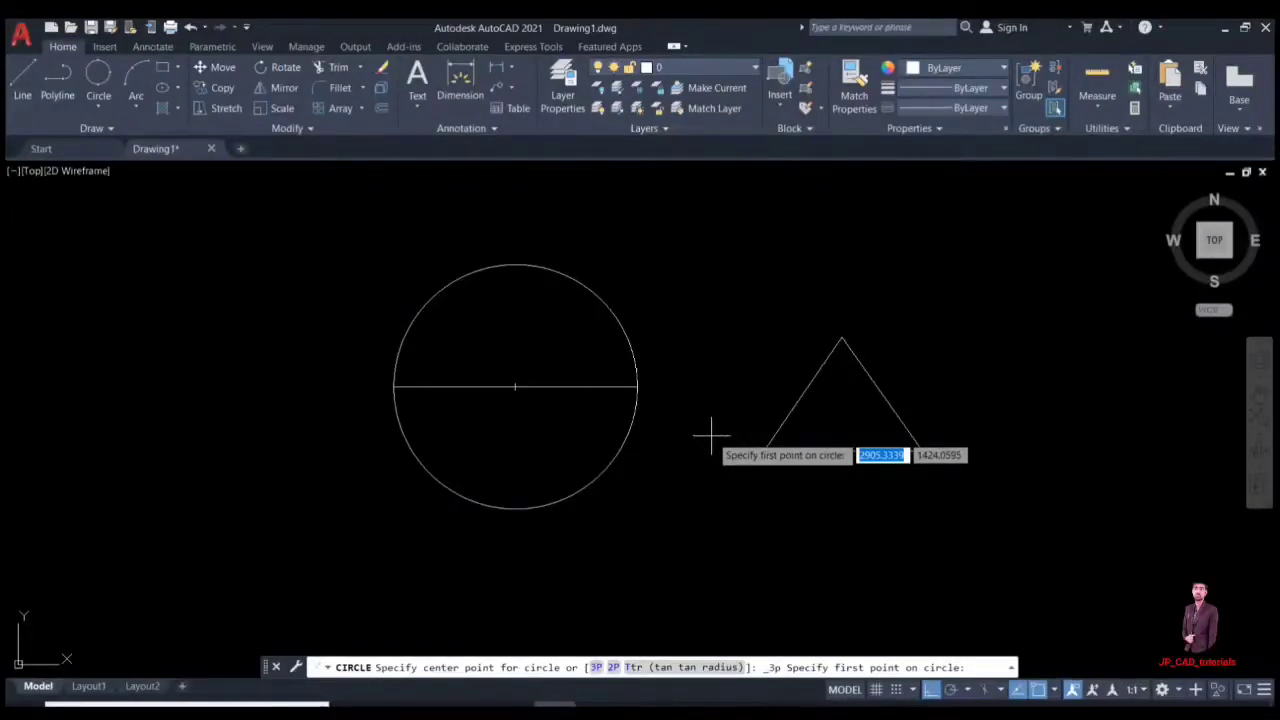
{"action": "left_click", "coordinate": [763, 450]}
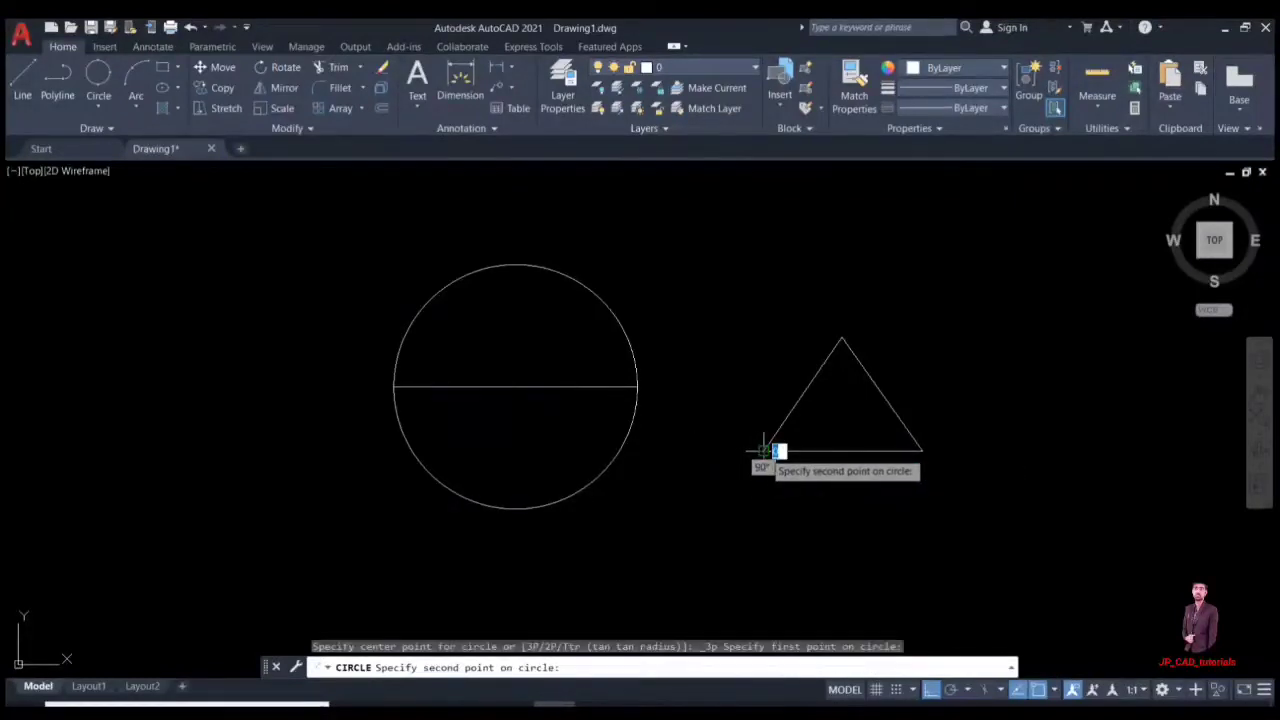
{"action": "left_click", "coordinate": [916, 450]}
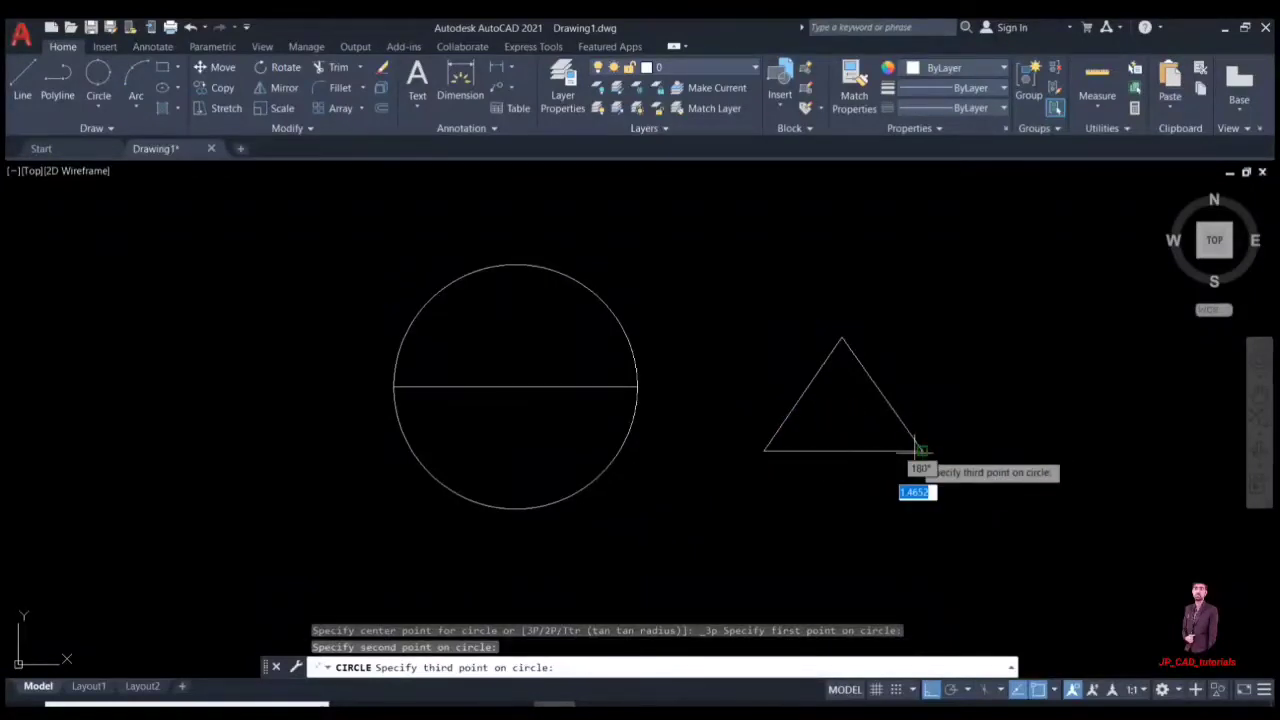
{"action": "left_click", "coordinate": [843, 337]}
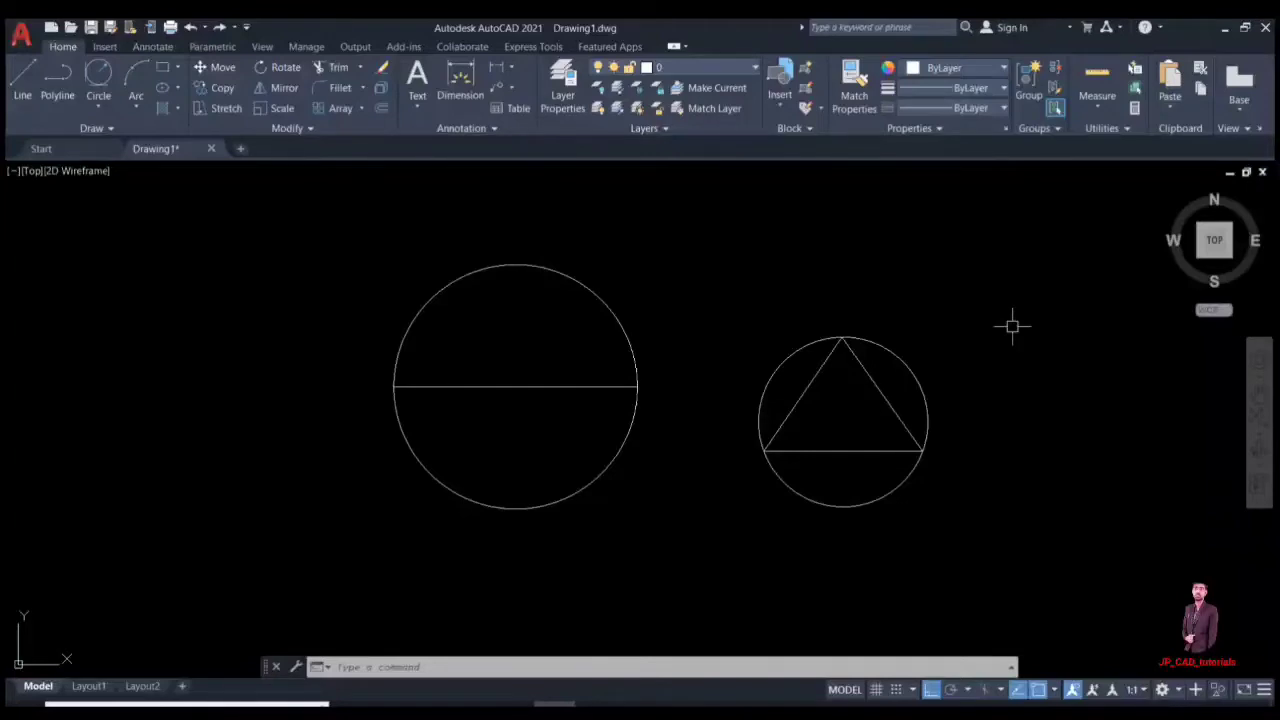
Draw a Tan, Tan, Radius circle of radius 5 inside the triangle, tangent to its left side and base
{"action": "type", "text": "z"}
{"action": "key", "text": "Return"}
{"action": "left_click", "coordinate": [995, 302]}
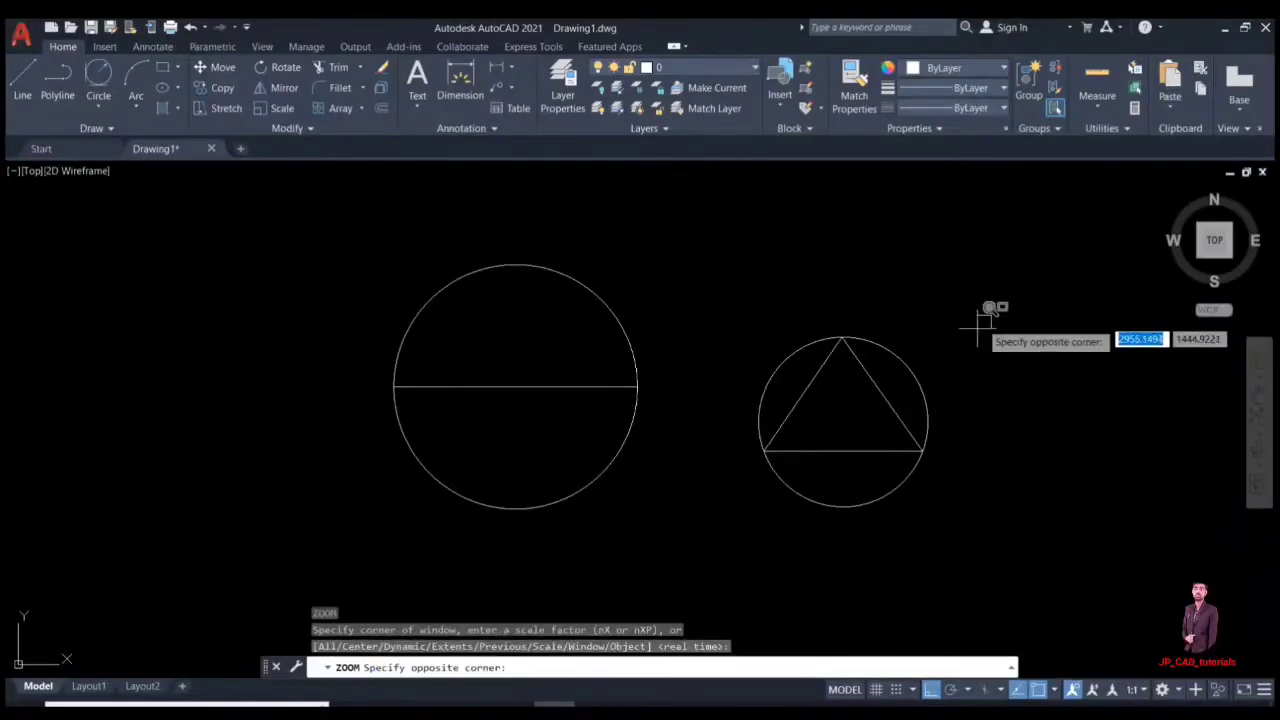
{"action": "left_click", "coordinate": [722, 550]}
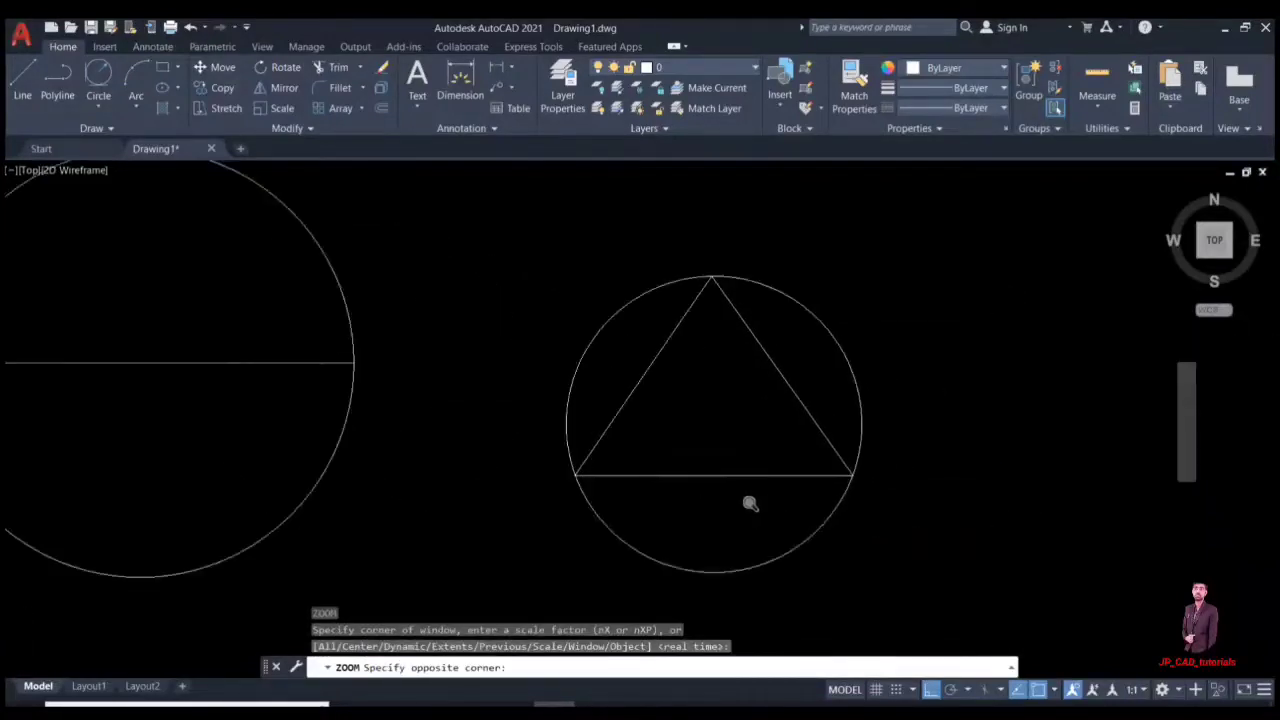
{"action": "key", "text": "Escape"}
{"action": "key", "text": "Escape"}
{"action": "key", "text": "Escape"}
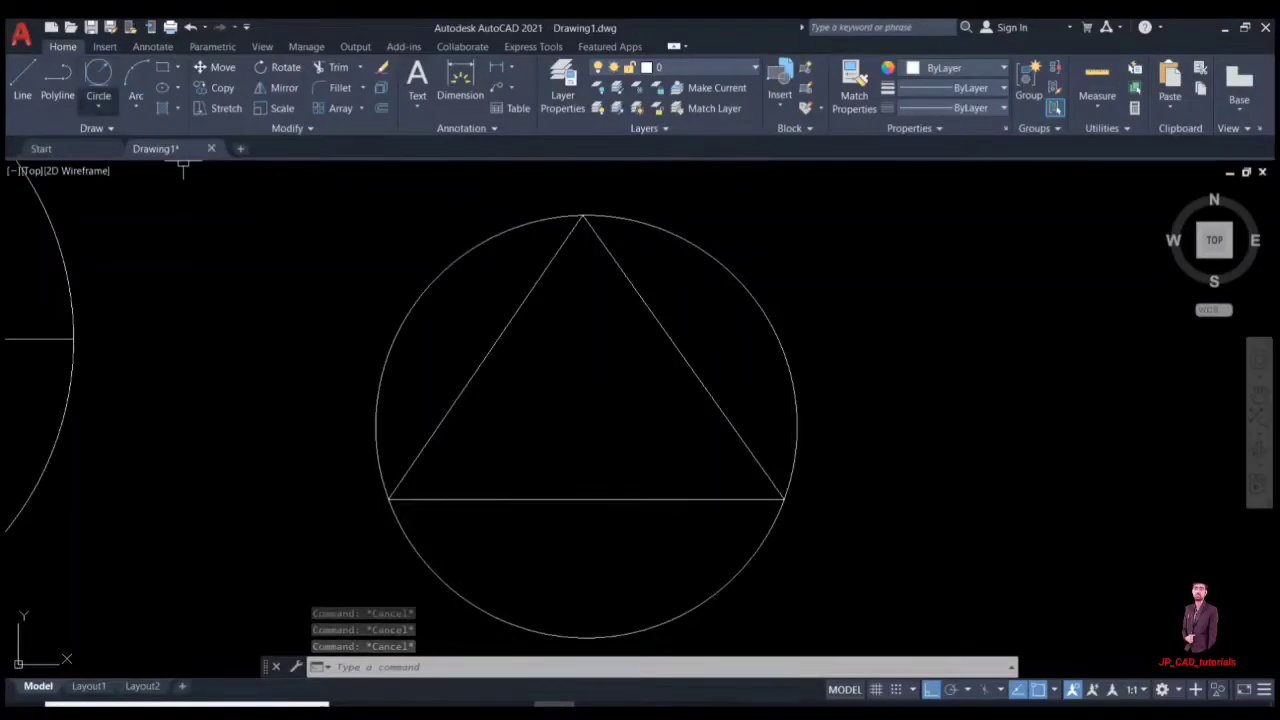
{"action": "left_click", "coordinate": [98, 106]}
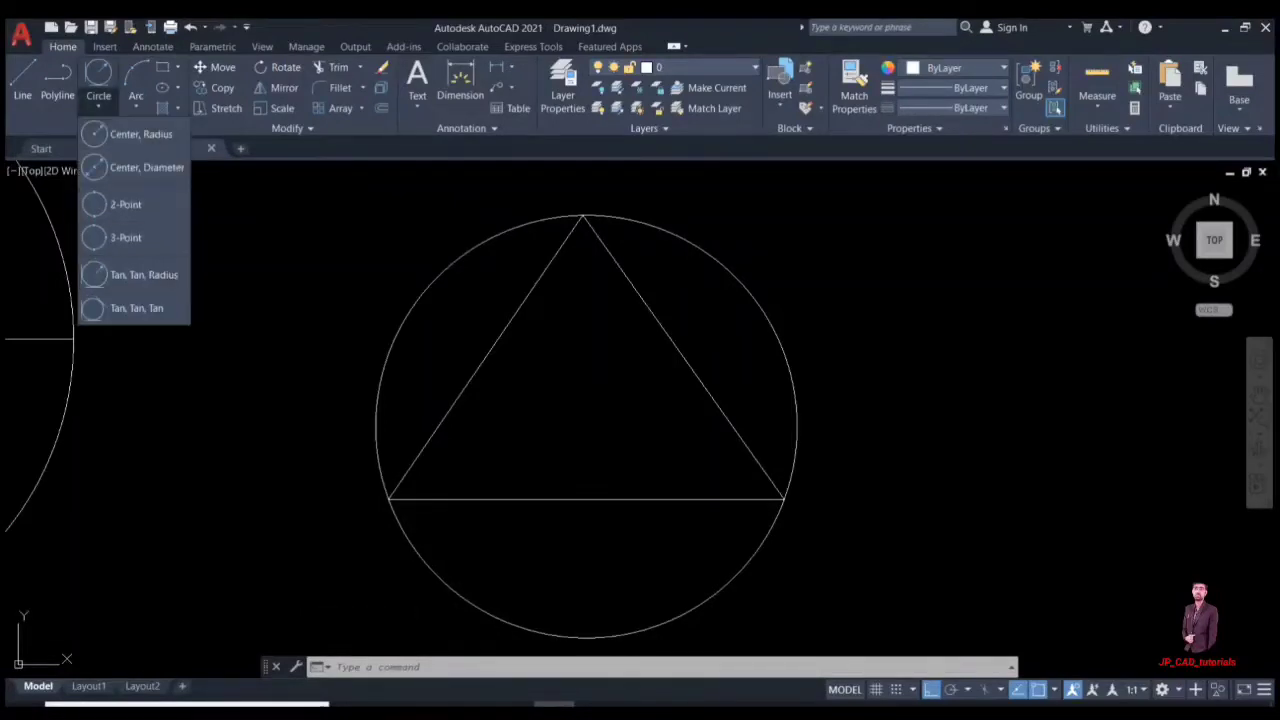
{"action": "left_click", "coordinate": [140, 274]}
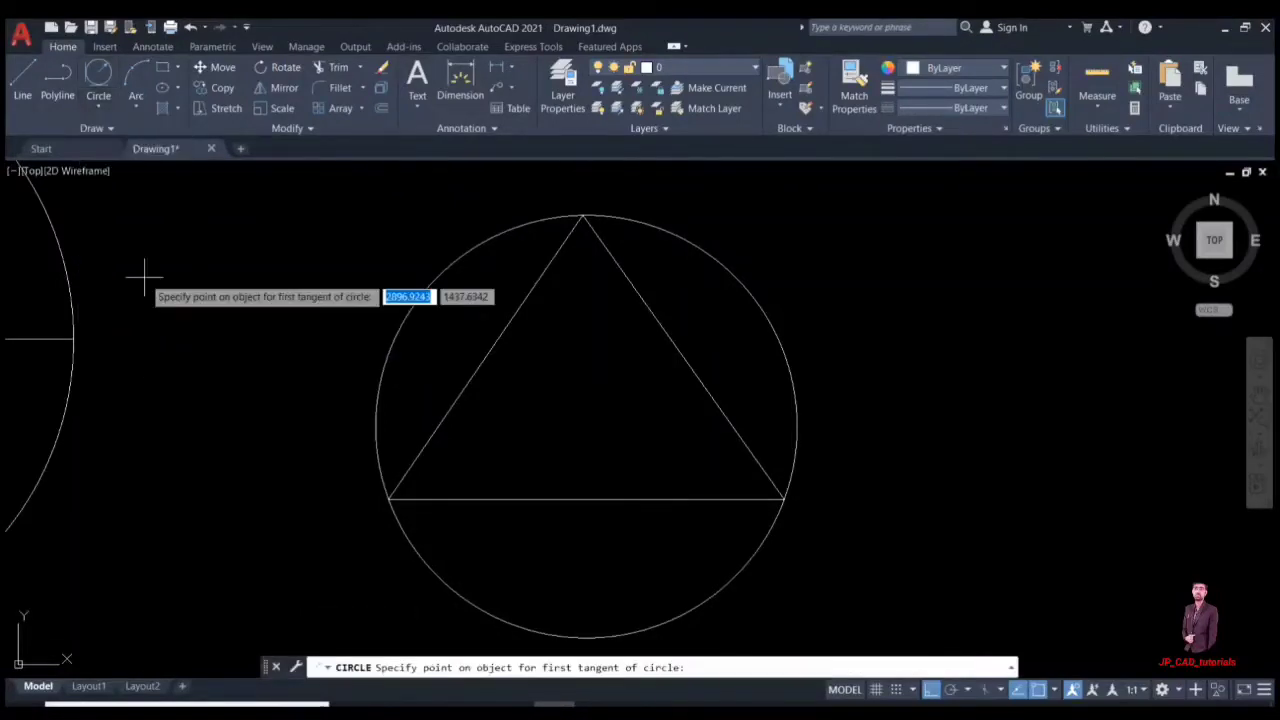
{"action": "left_click", "coordinate": [476, 374]}
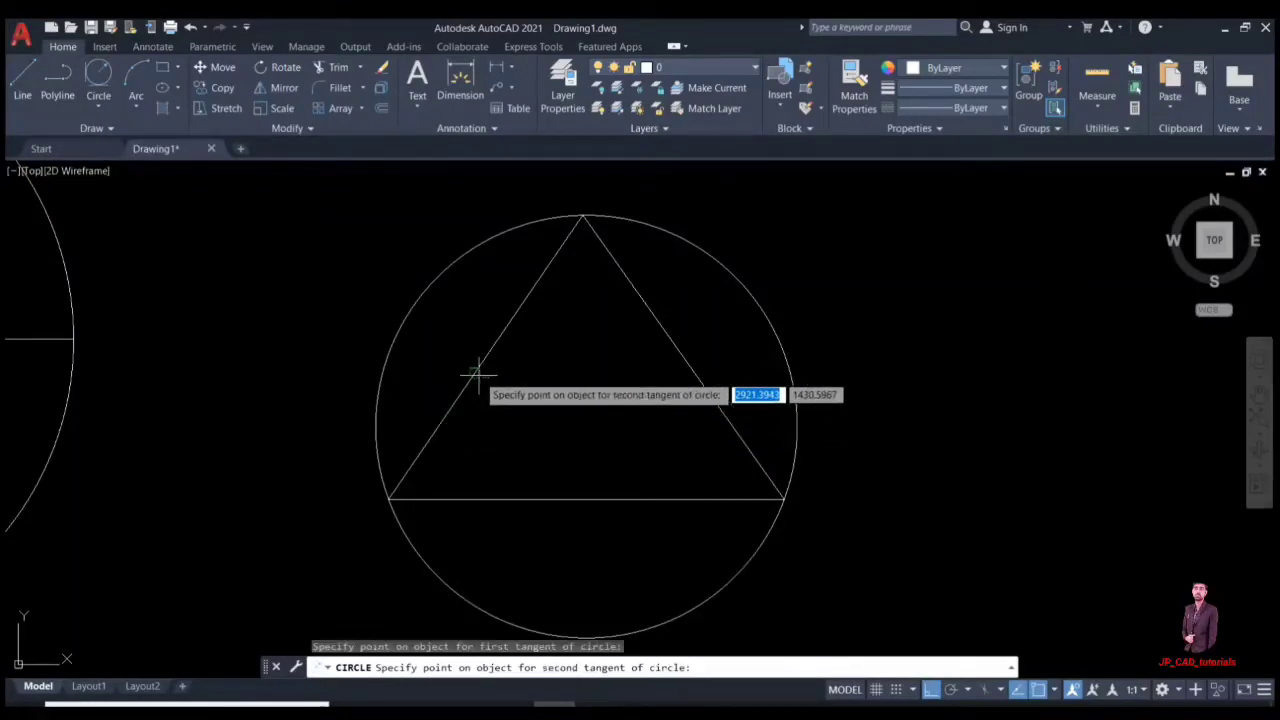
{"action": "left_click", "coordinate": [500, 497]}
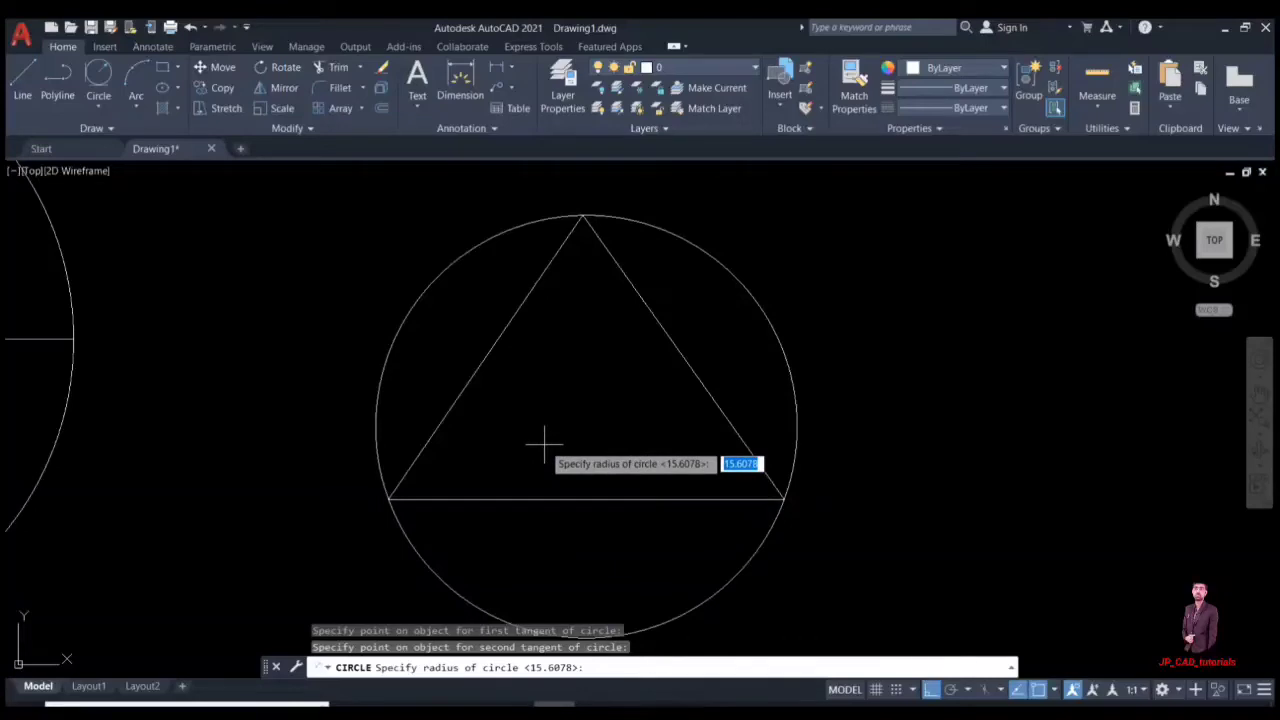
{"action": "type", "text": "5"}
{"action": "key", "text": "Return"}
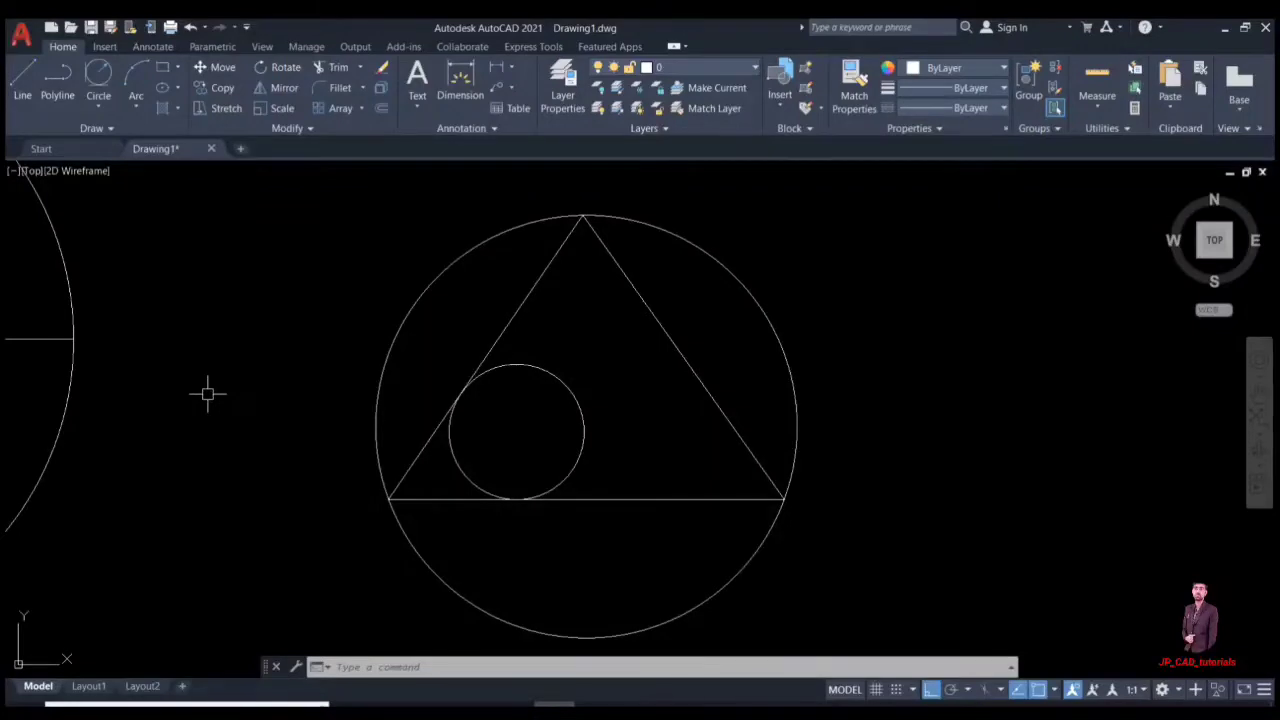
Erase the small circle tangent to the triangle's left side and base
{"action": "type", "text": "e"}
{"action": "key", "text": "Return"}
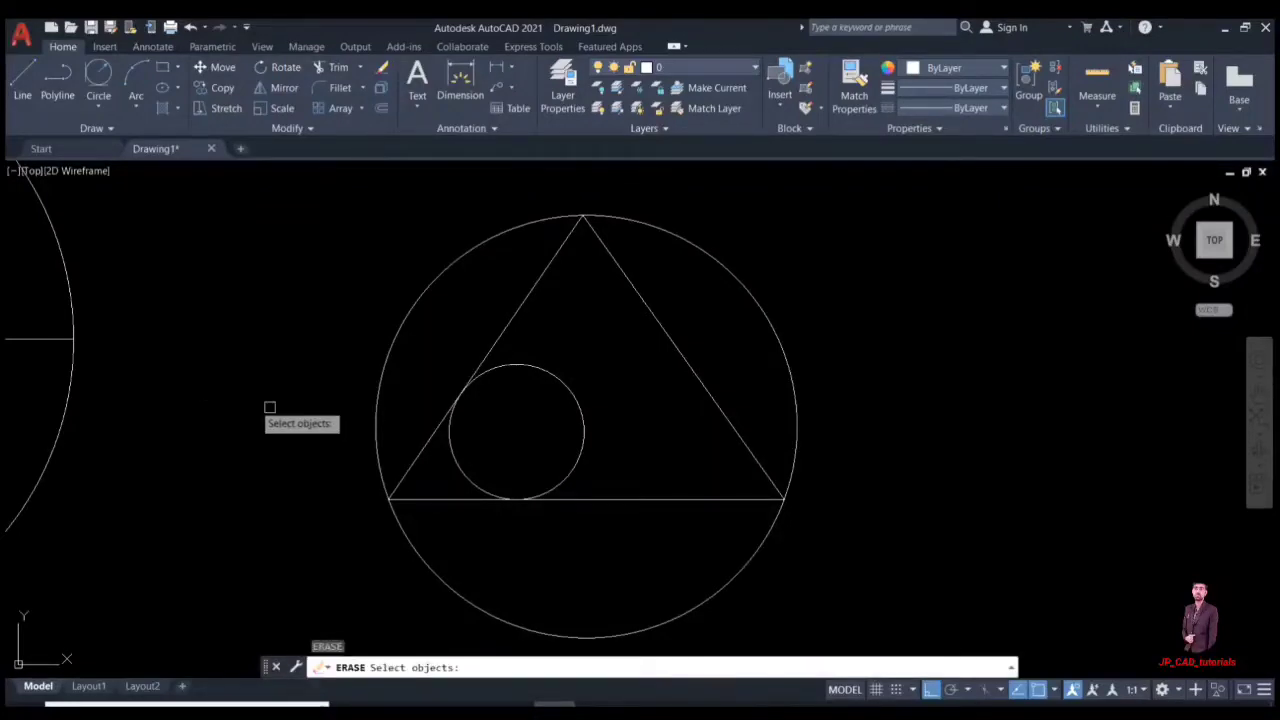
{"action": "left_click", "coordinate": [521, 376]}
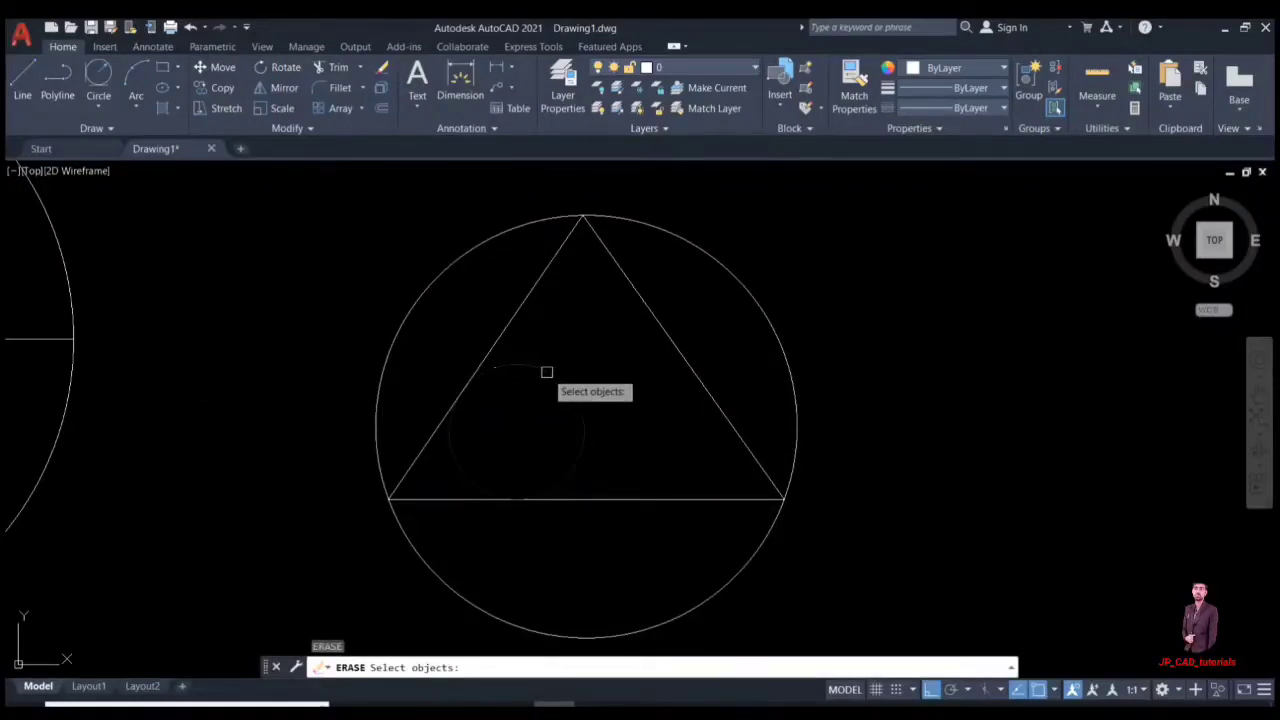
{"action": "key", "text": "Return"}
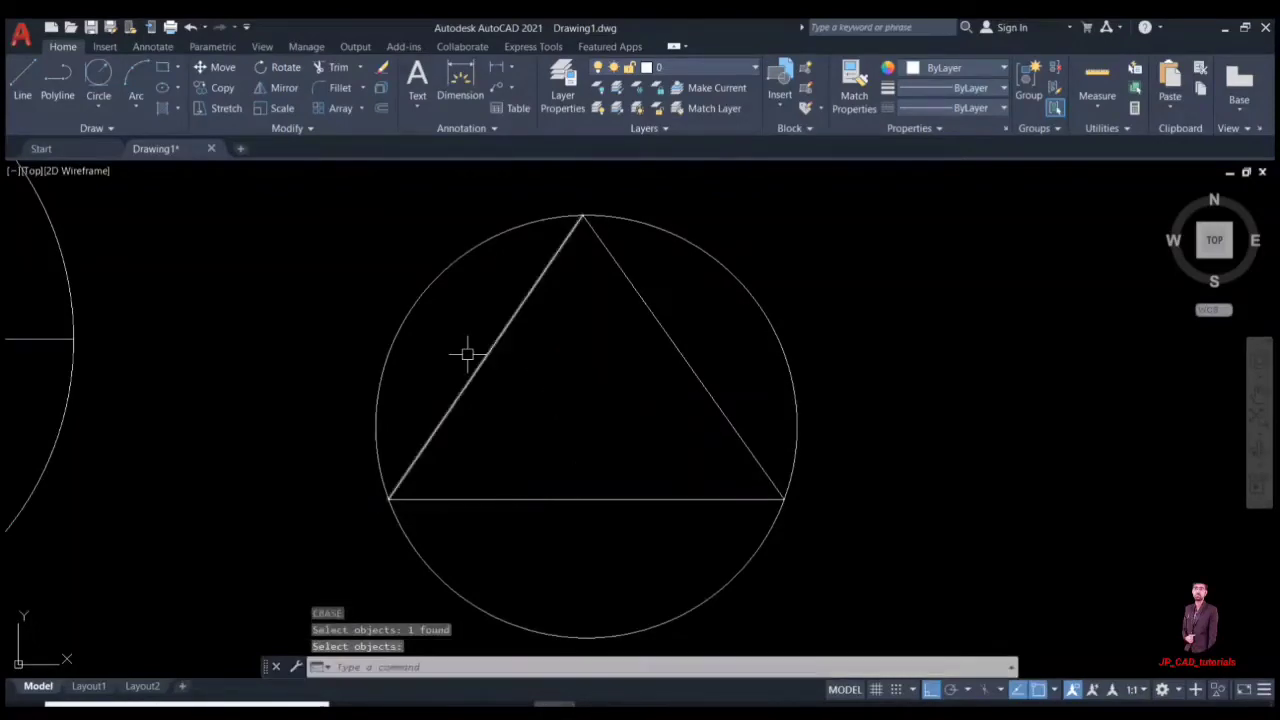
Draw a circle with the Tan, Tan, Tan method, tangent to the triangle's left side, base and right side
{"action": "left_click", "coordinate": [98, 104]}
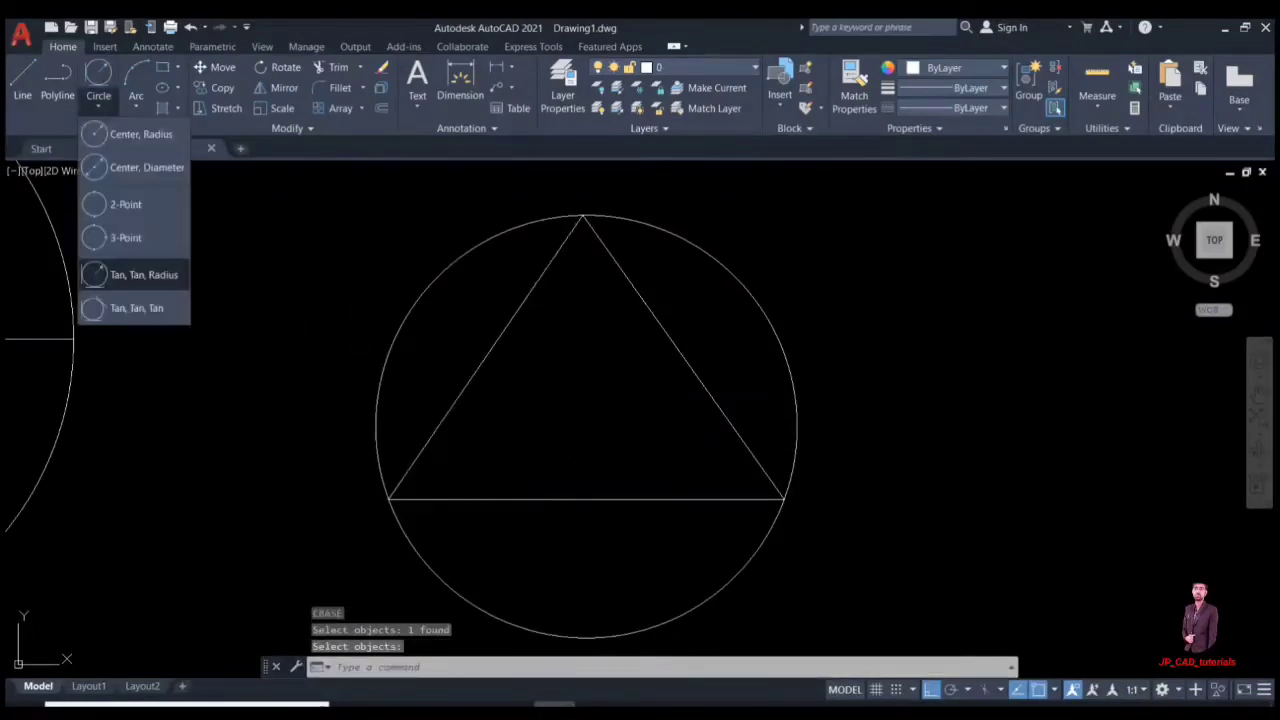
{"action": "left_click", "coordinate": [136, 308]}
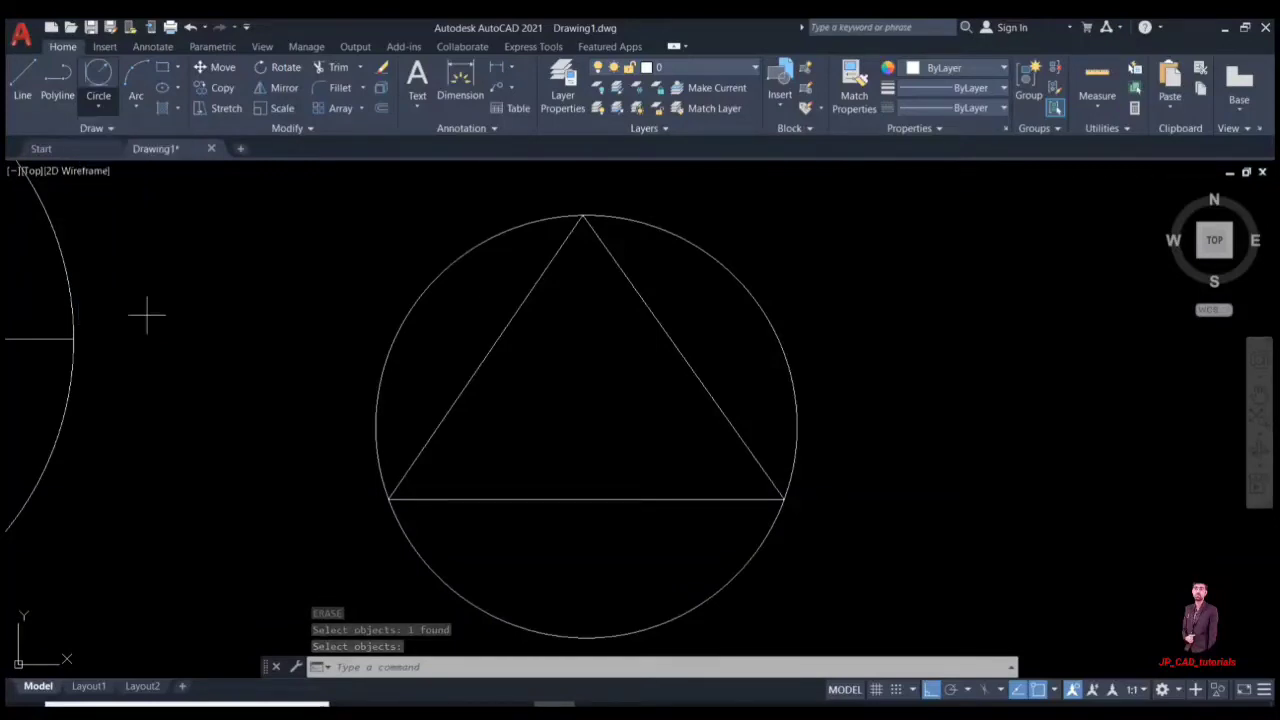
{"action": "left_click", "coordinate": [481, 362]}
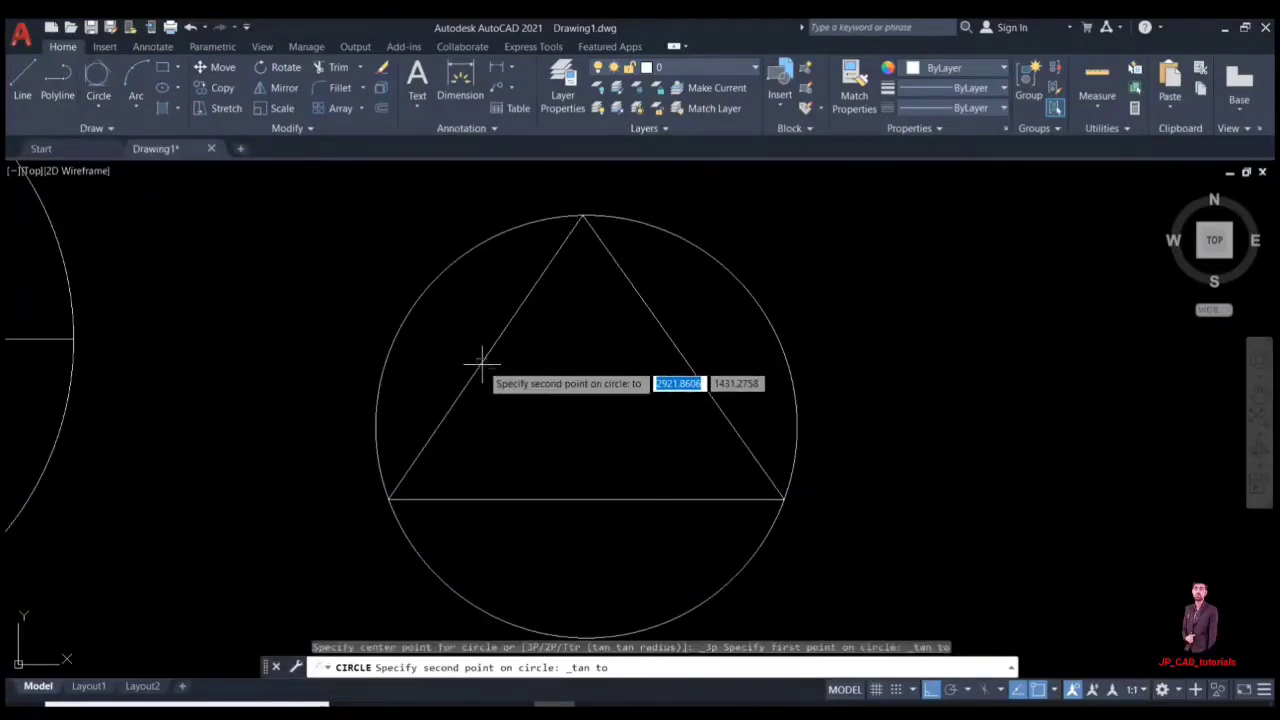
{"action": "left_click", "coordinate": [573, 500]}
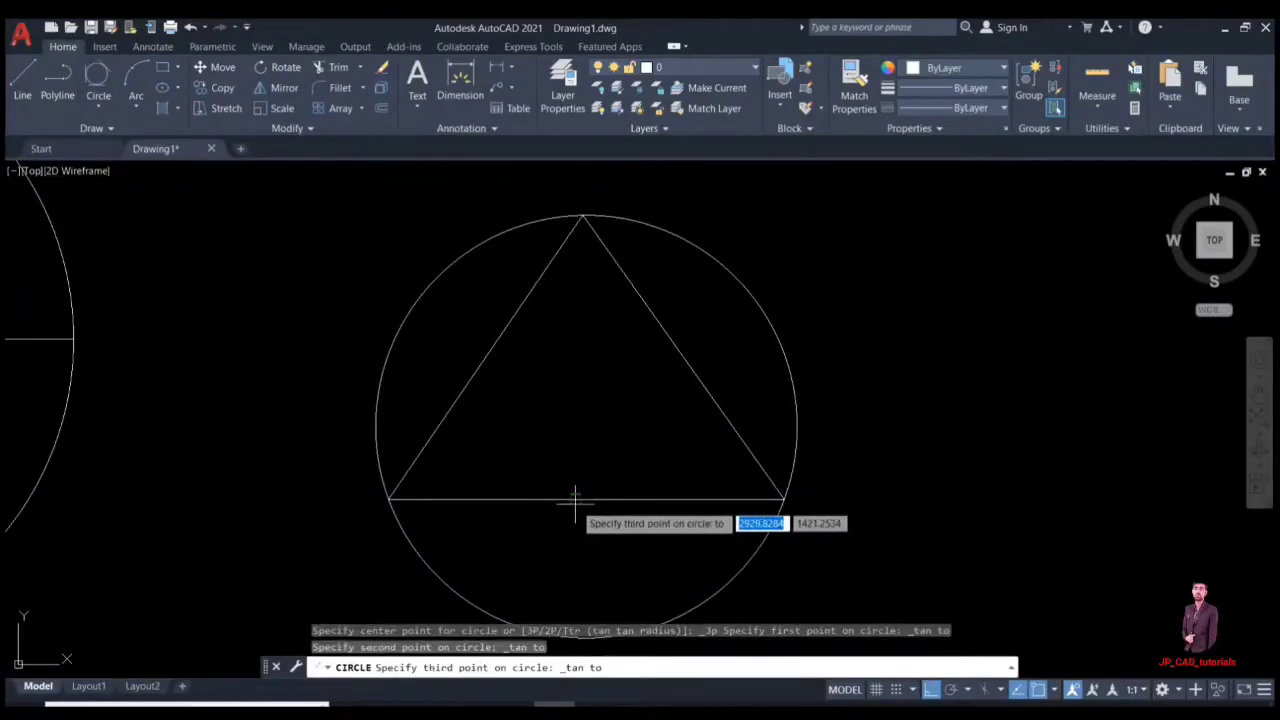
{"action": "left_click", "coordinate": [680, 360]}
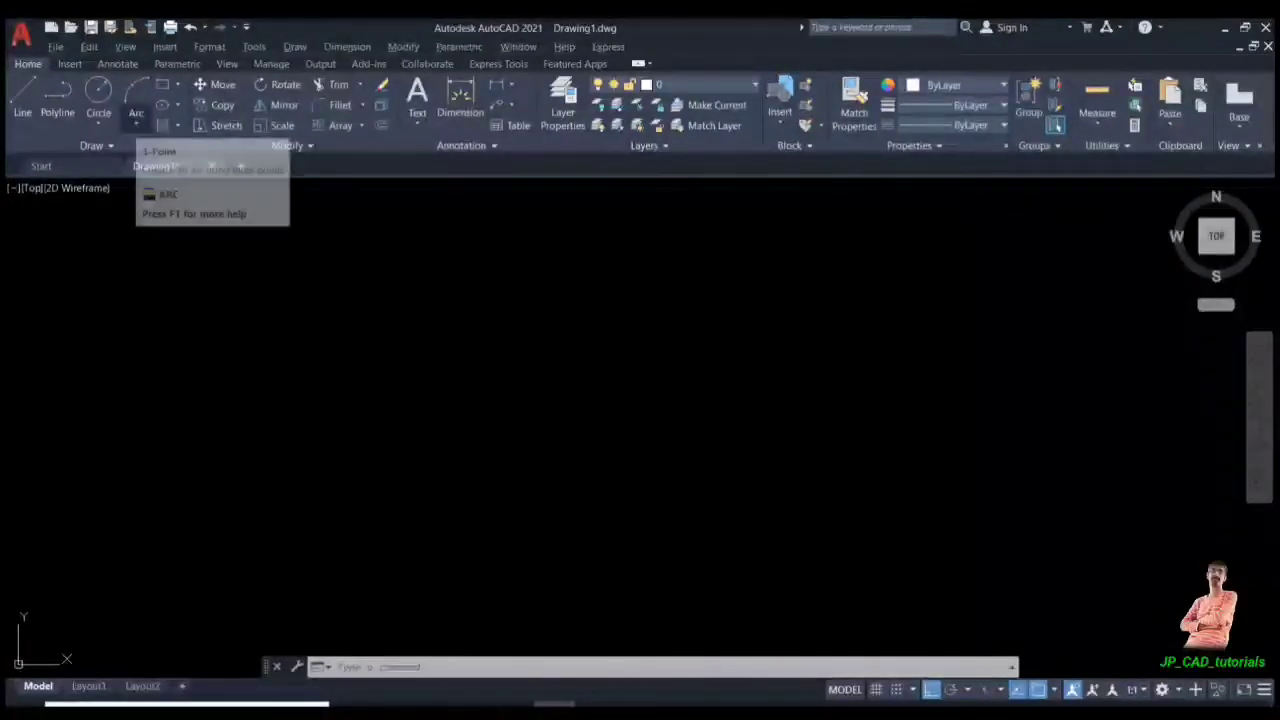
{"action": "left_click", "coordinate": [136, 124]}
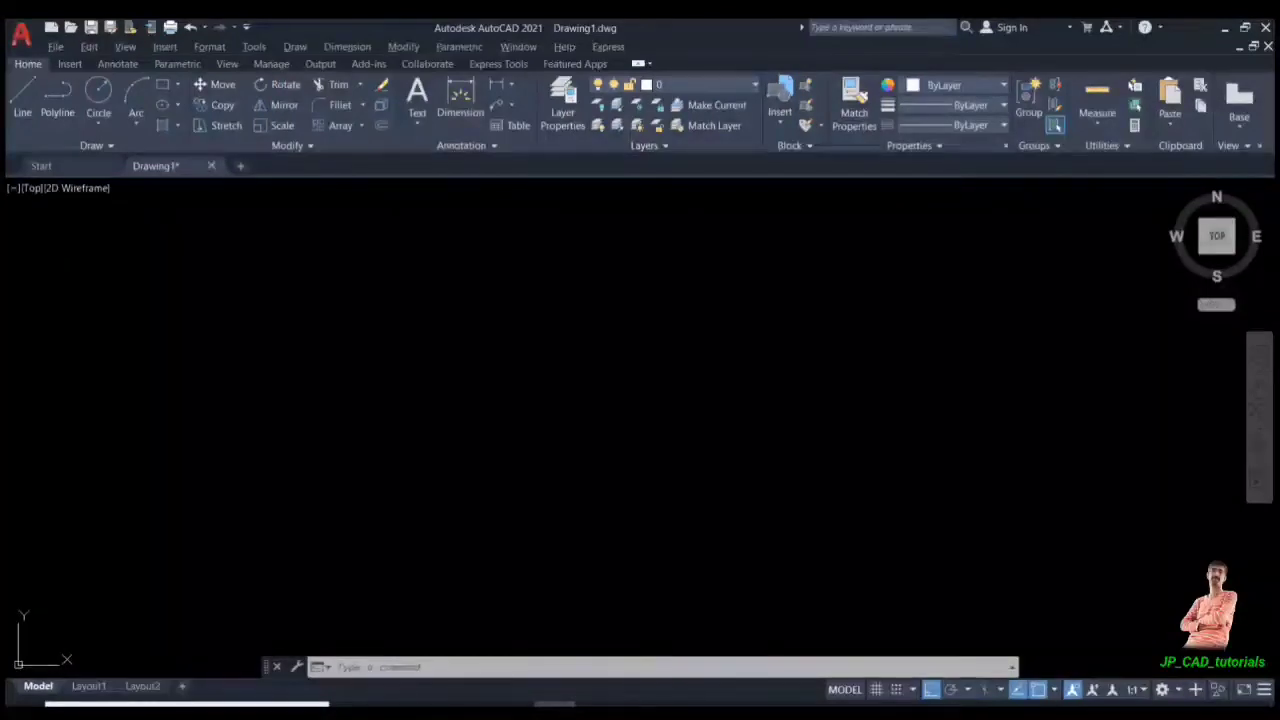
{"action": "left_click", "coordinate": [136, 123]}
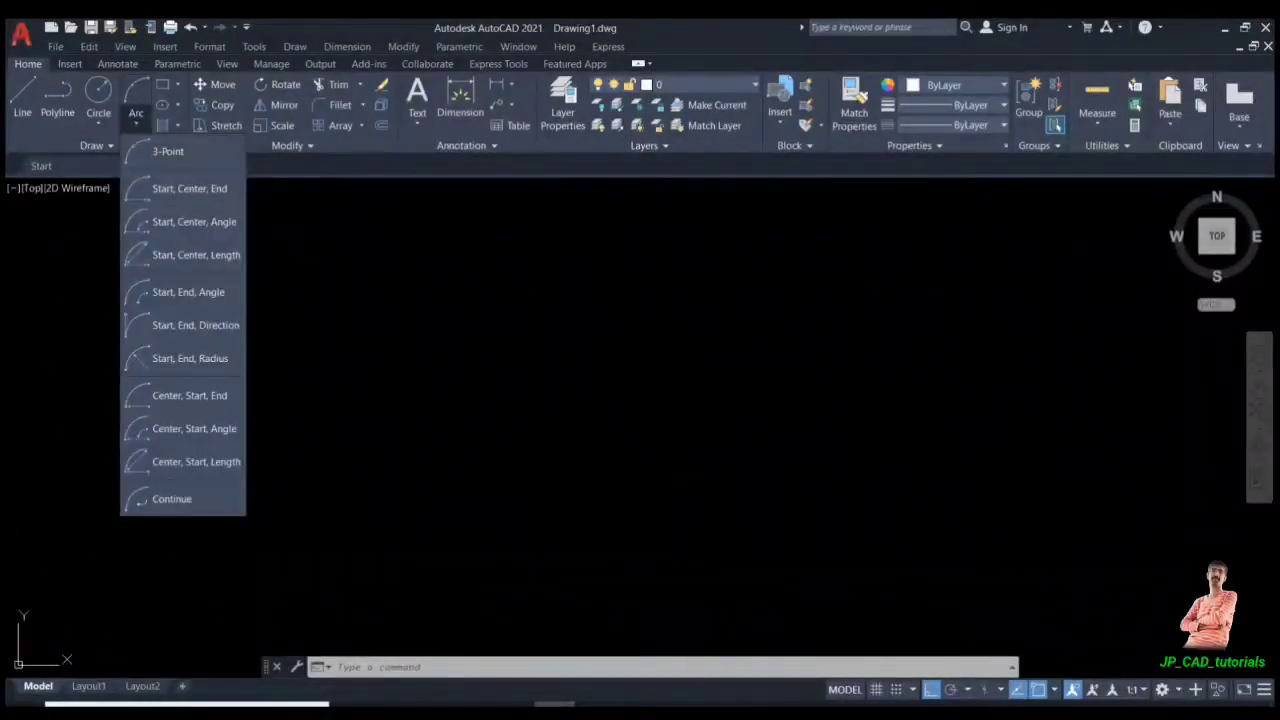
{"action": "key", "text": "Escape"}
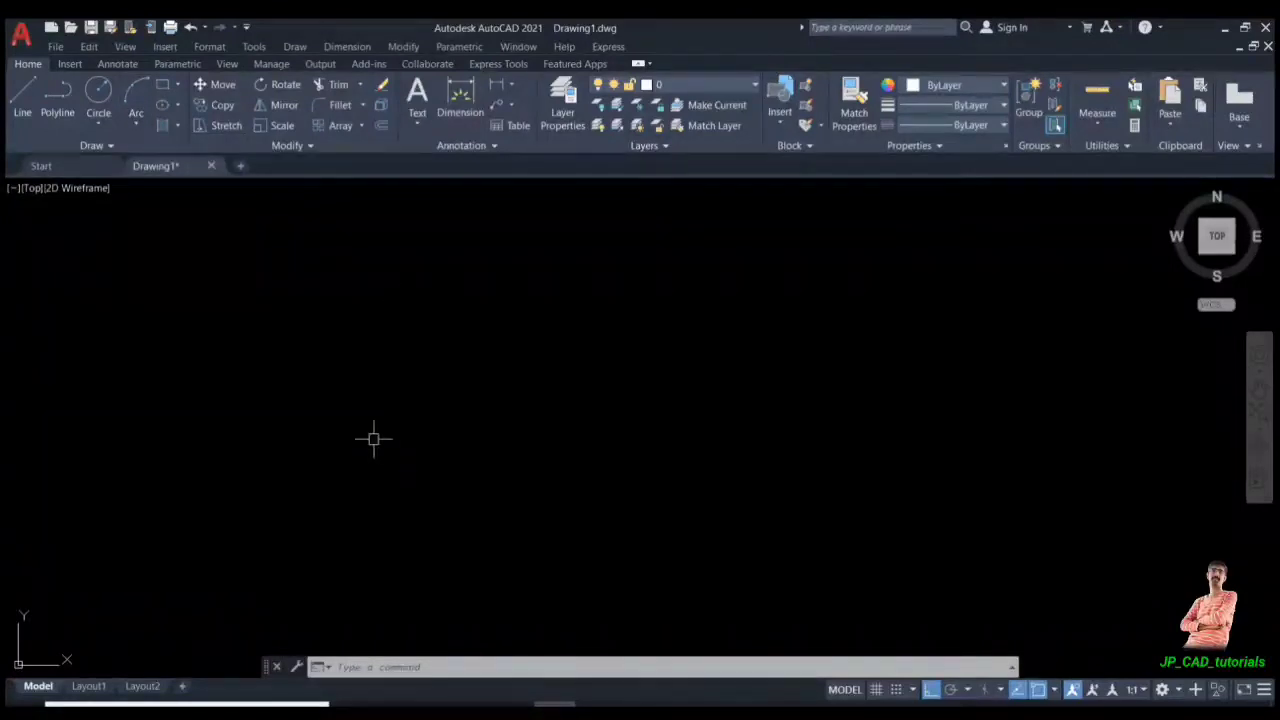
{"action": "left_click", "coordinate": [375, 433]}
{"action": "left_click", "coordinate": [304, 472]}
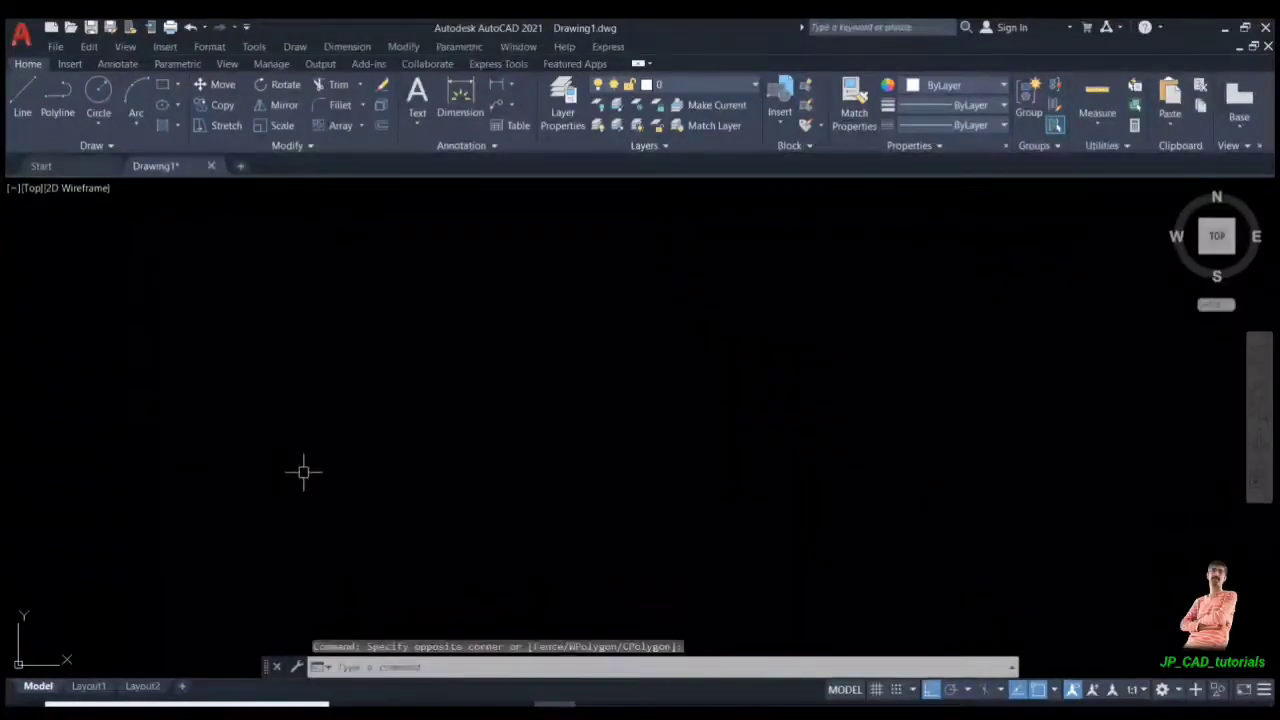
Draw a short horizontal line in the left part of the empty drawing
{"action": "type", "text": "l"}
{"action": "key", "text": "Return"}
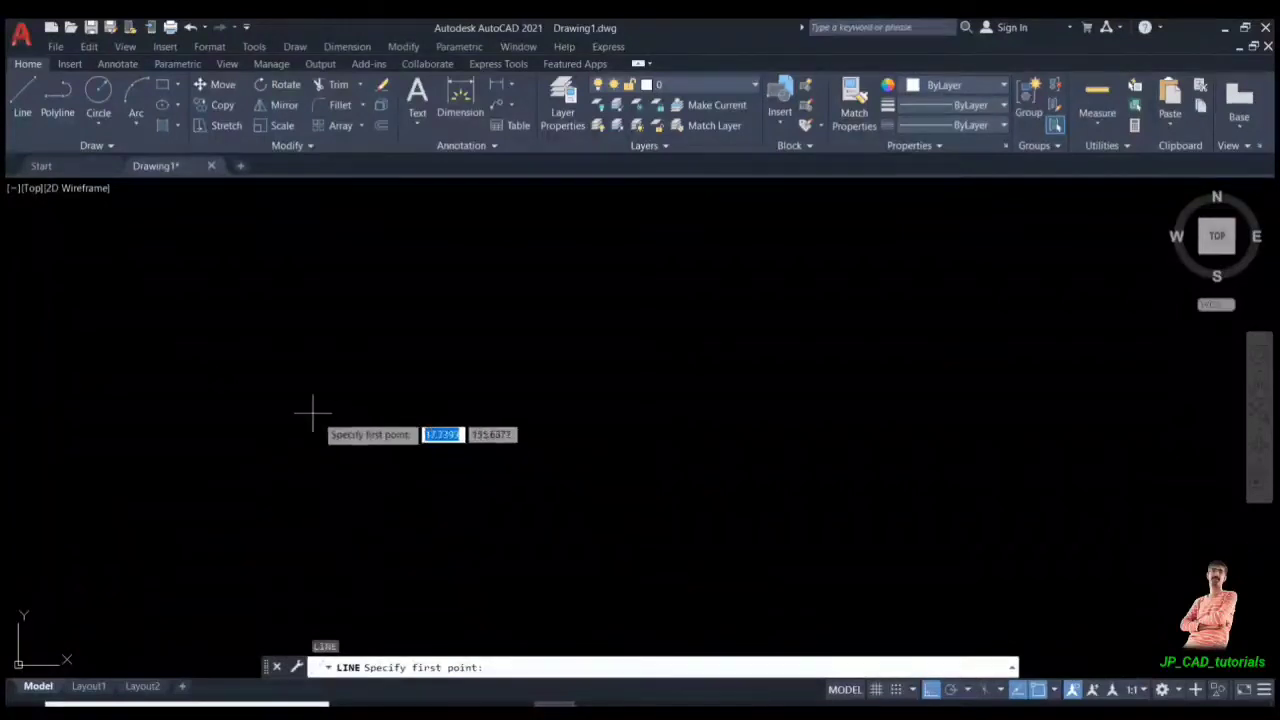
{"action": "left_click", "coordinate": [308, 410]}
{"action": "left_click", "coordinate": [440, 410]}
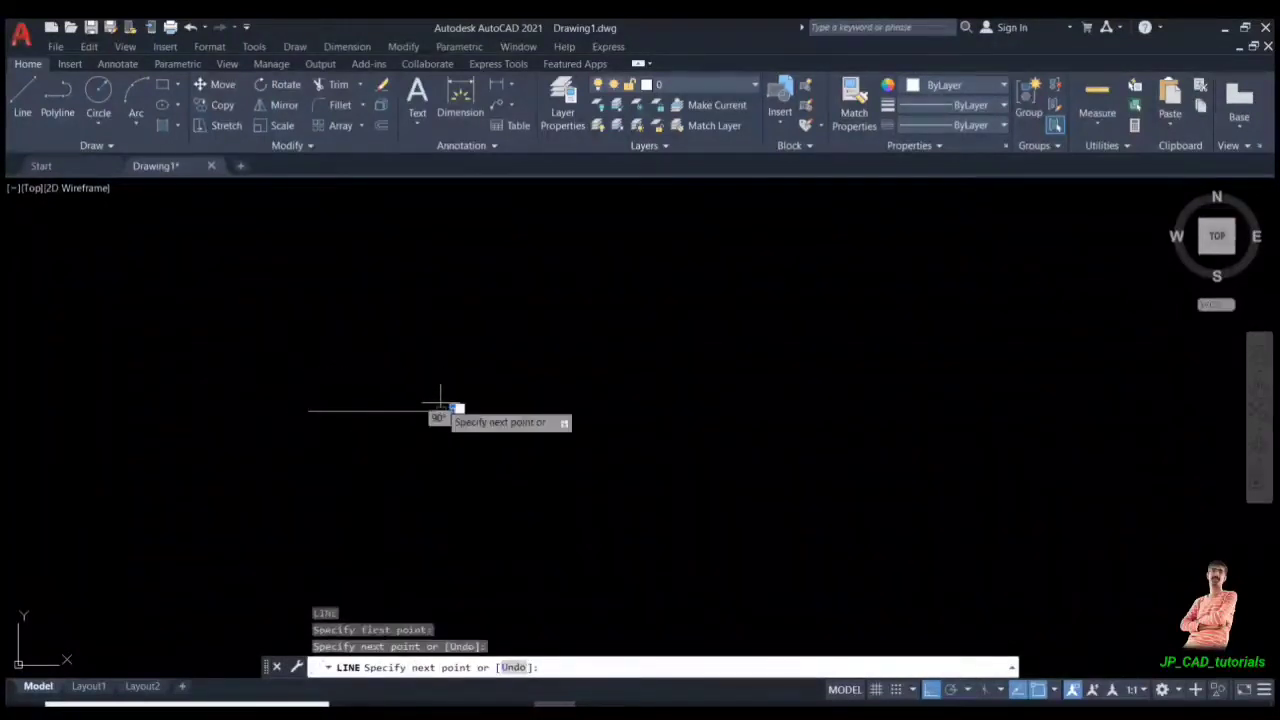
{"action": "key", "text": "Escape"}
Draw a vertical line upward from the horizontal line's midpoint, about half as long as that line
{"action": "key", "text": "Return"}
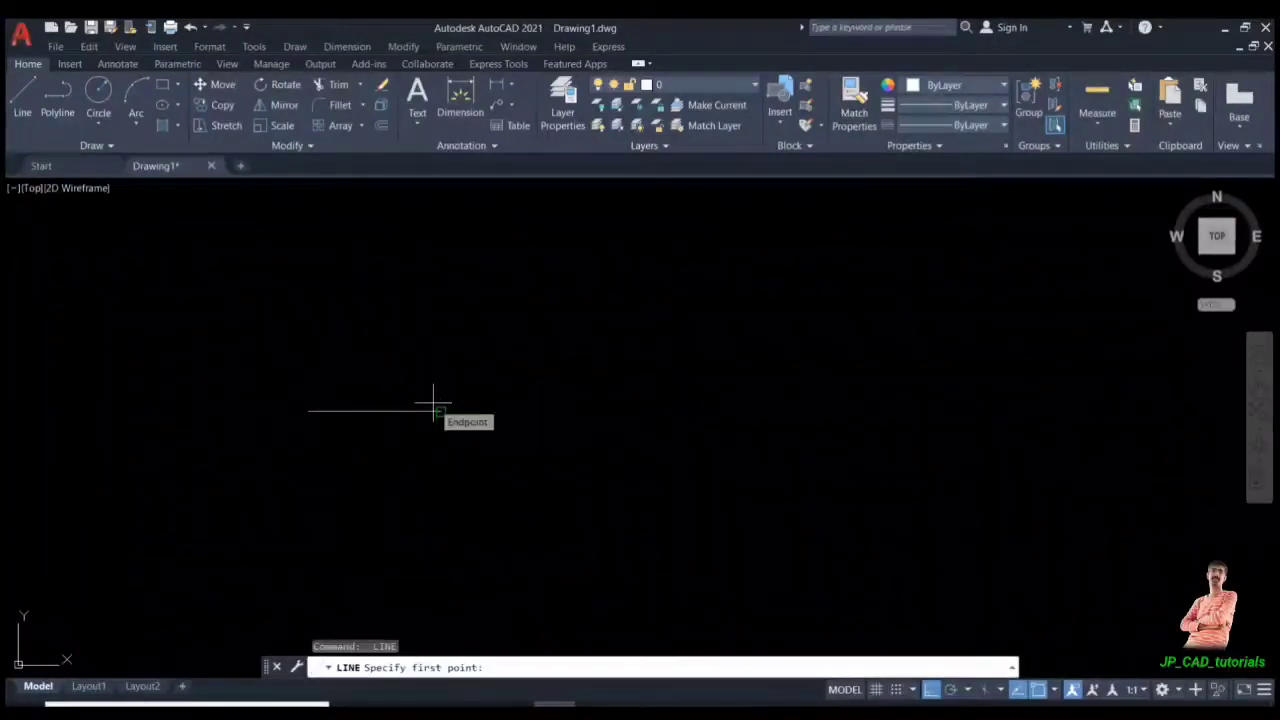
{"action": "left_click", "coordinate": [374, 410]}
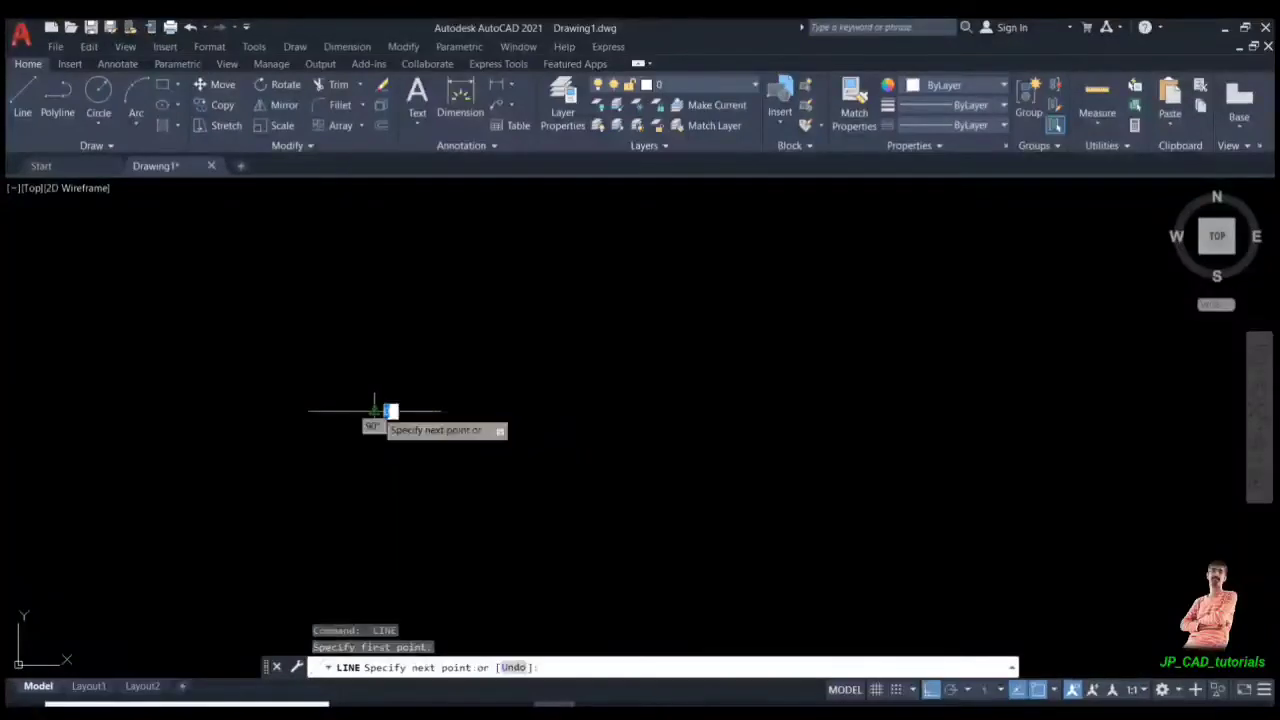
{"action": "left_click", "coordinate": [375, 353]}
{"action": "key", "text": "Escape"}
{"action": "key", "text": "Escape"}
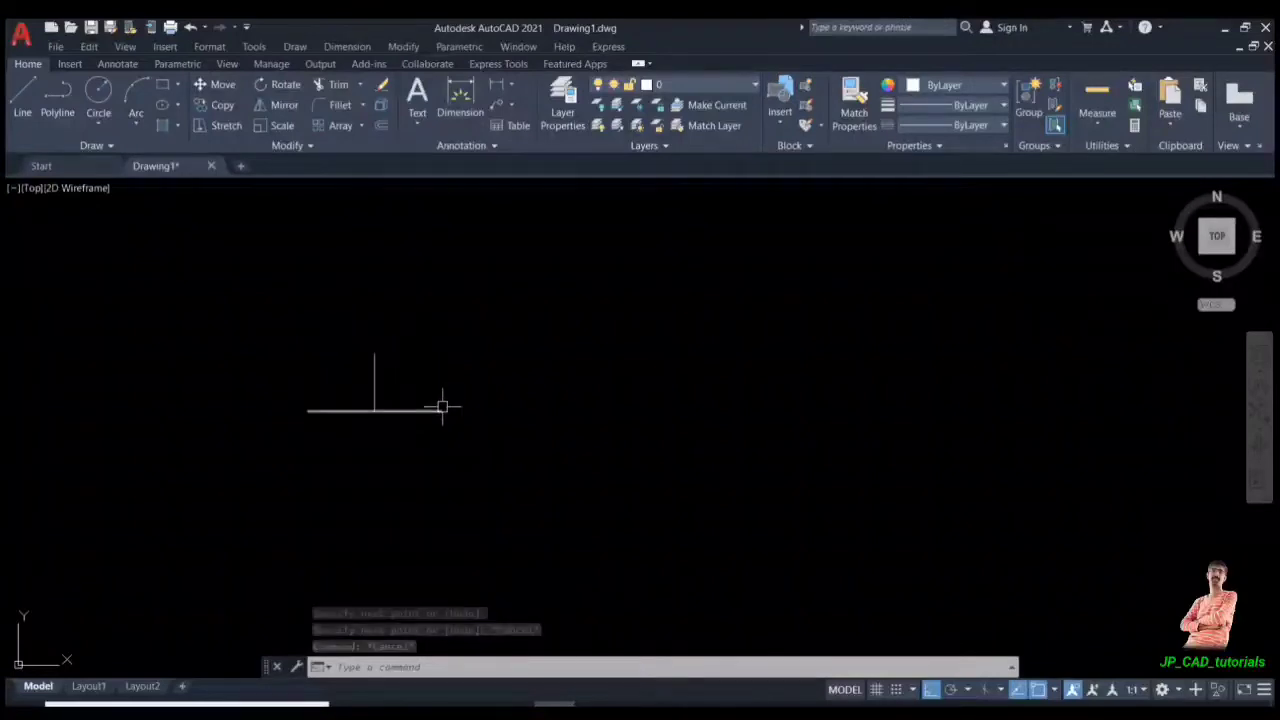
Draw a 3-Point arc from the horizontal line's left end through the vertical line's top to the horizontal line's right end
{"action": "mouse_move", "coordinate": [442, 407]}
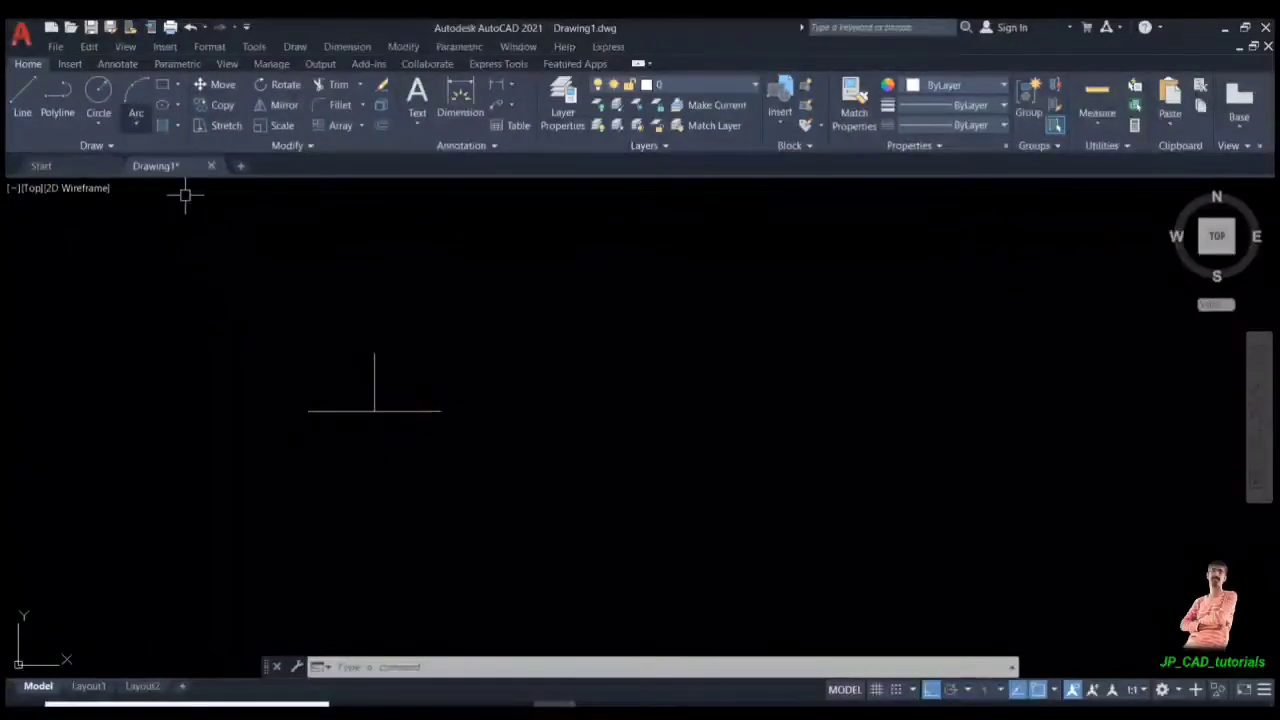
{"action": "left_click", "coordinate": [136, 121]}
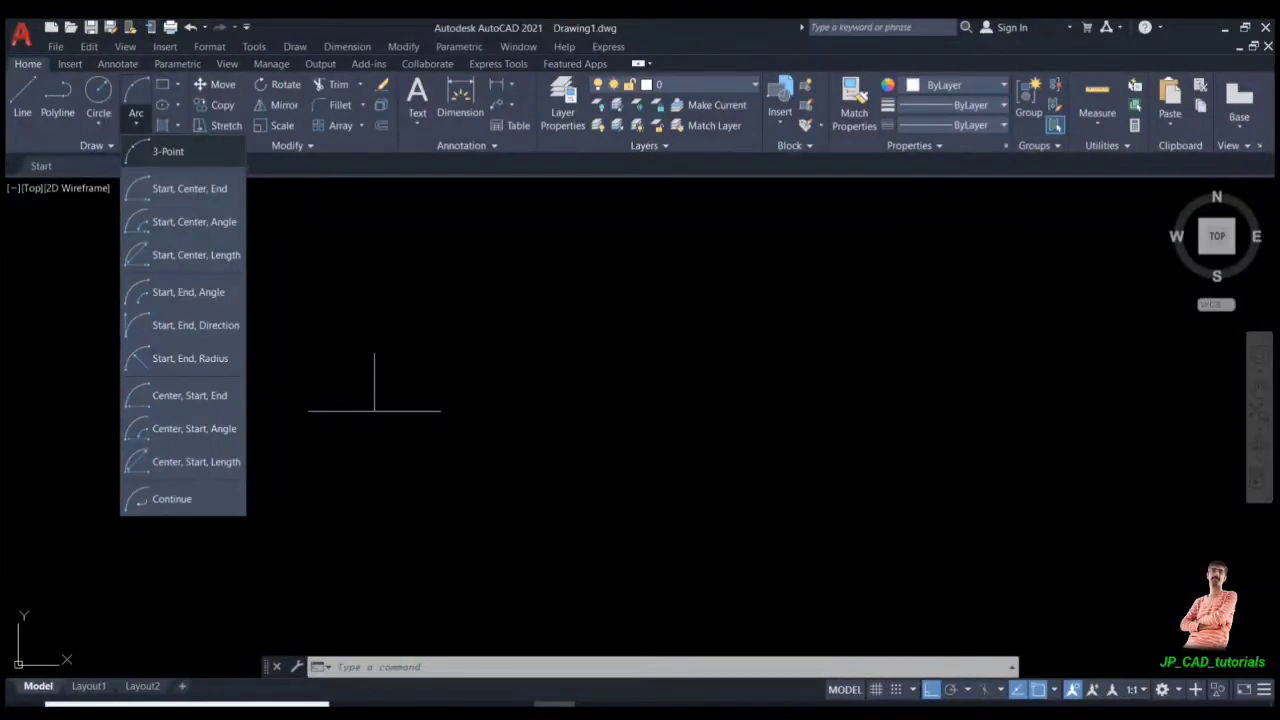
{"action": "left_click", "coordinate": [168, 151]}
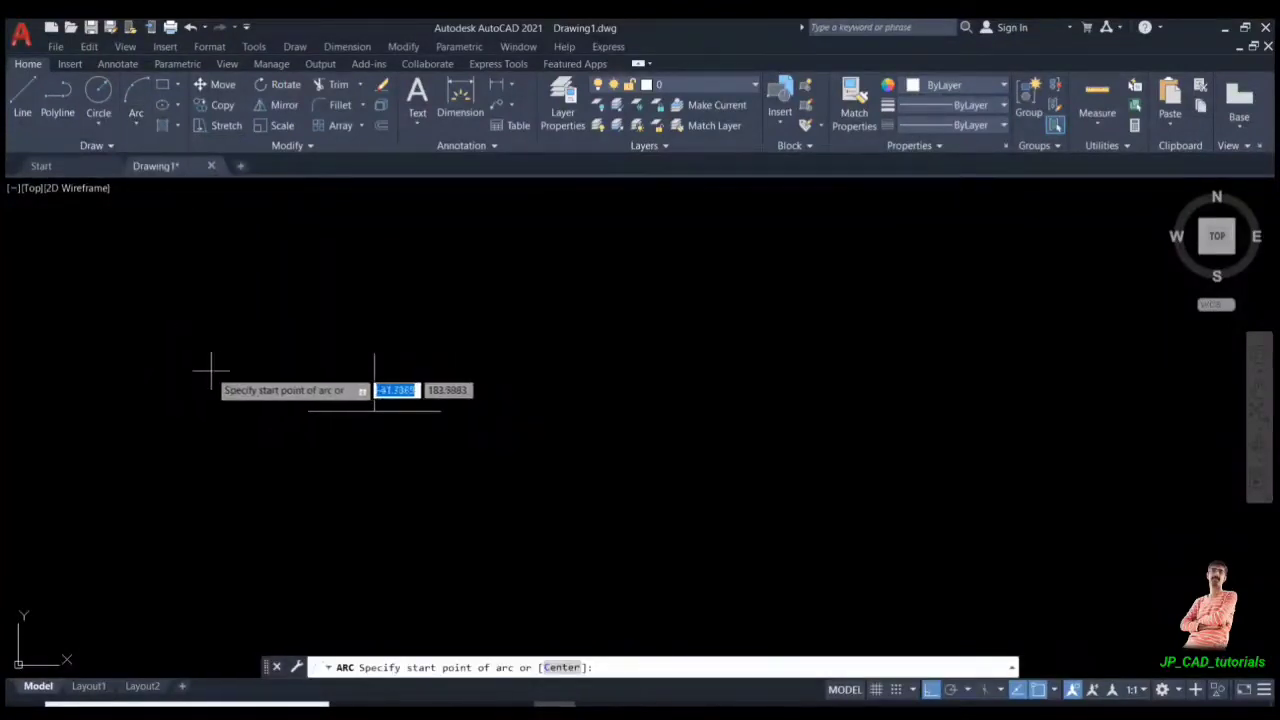
{"action": "left_click", "coordinate": [308, 410]}
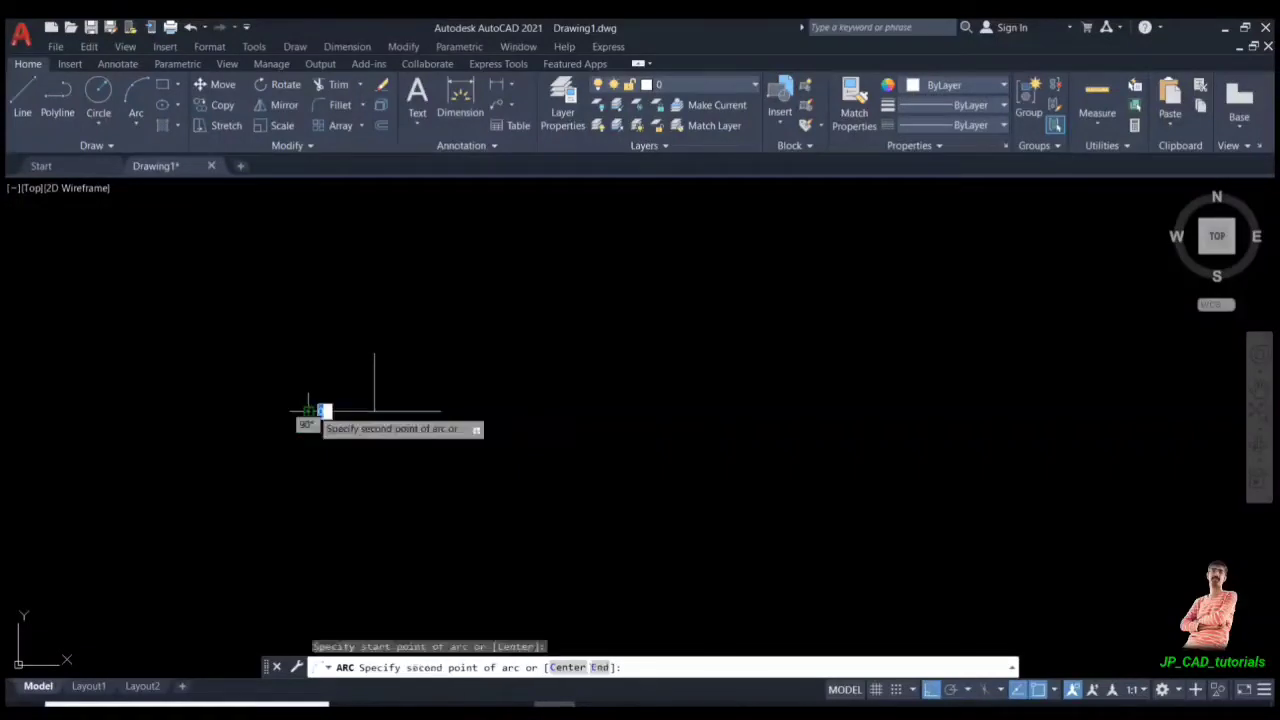
{"action": "left_click", "coordinate": [374, 352]}
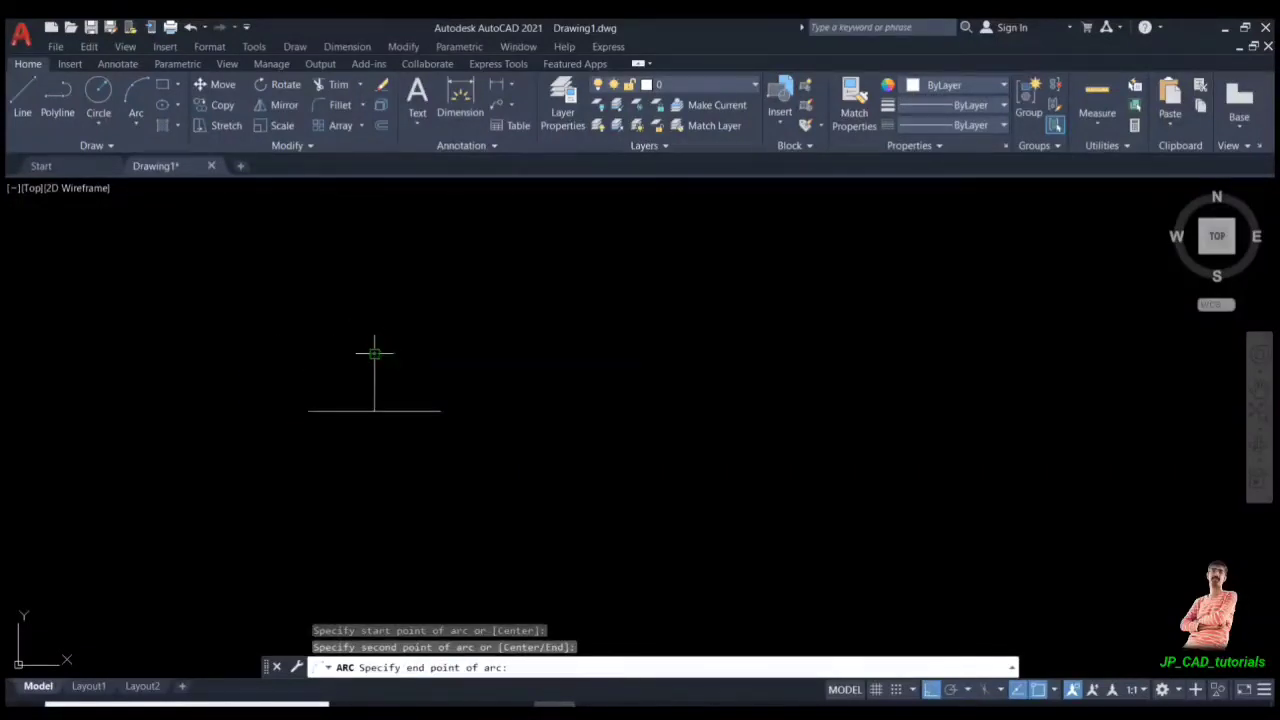
{"action": "left_click", "coordinate": [441, 410]}
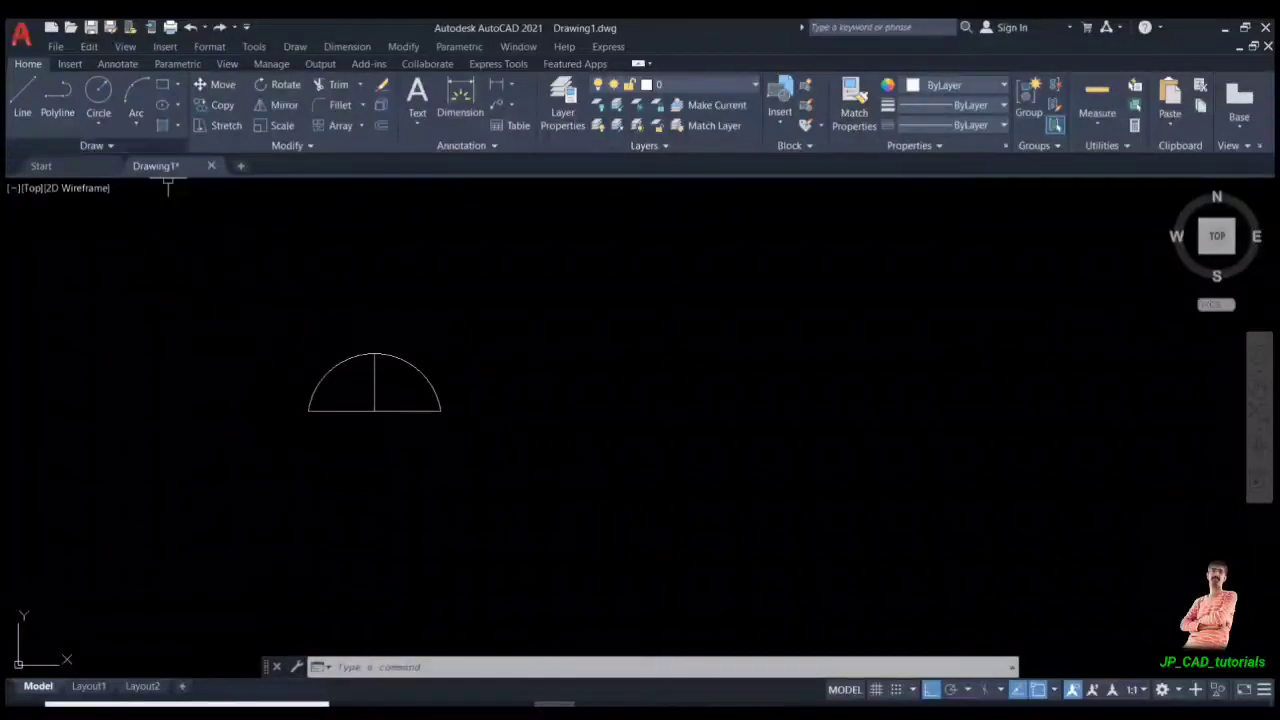
{"action": "left_click", "coordinate": [136, 122]}
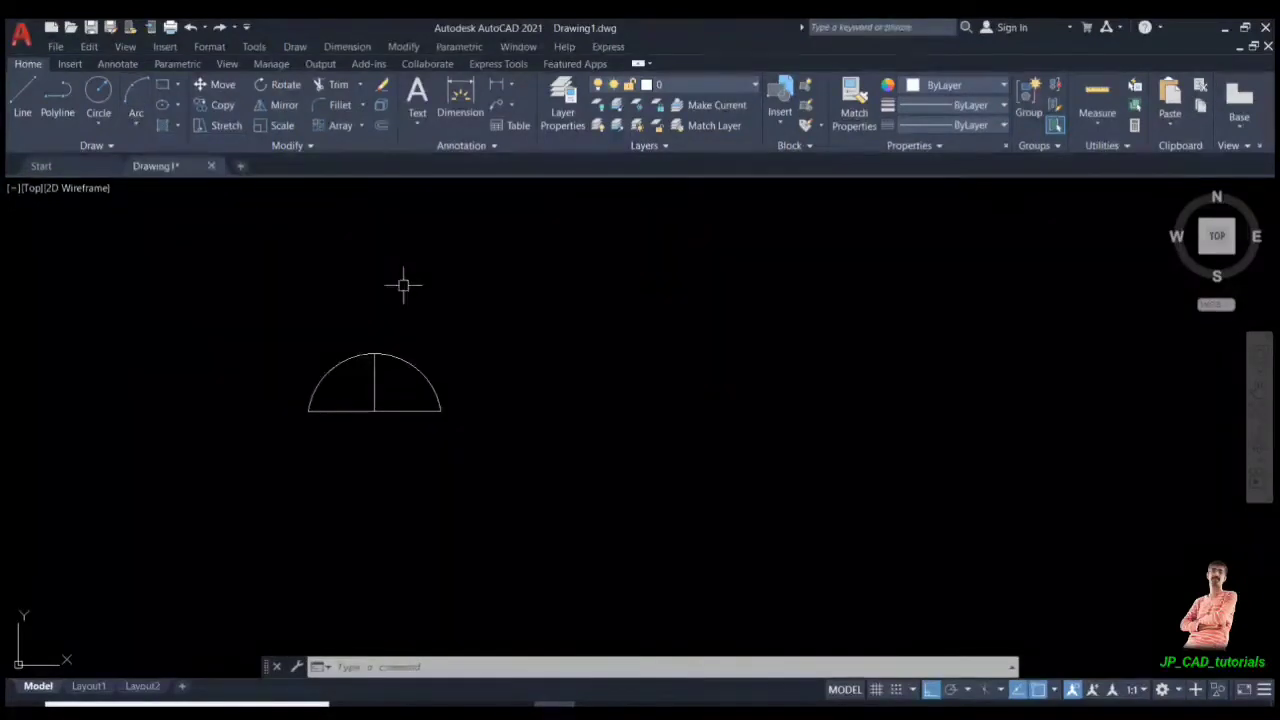
{"action": "left_click", "coordinate": [403, 286]}
{"action": "key", "text": "Escape"}
{"action": "key", "text": "Escape"}
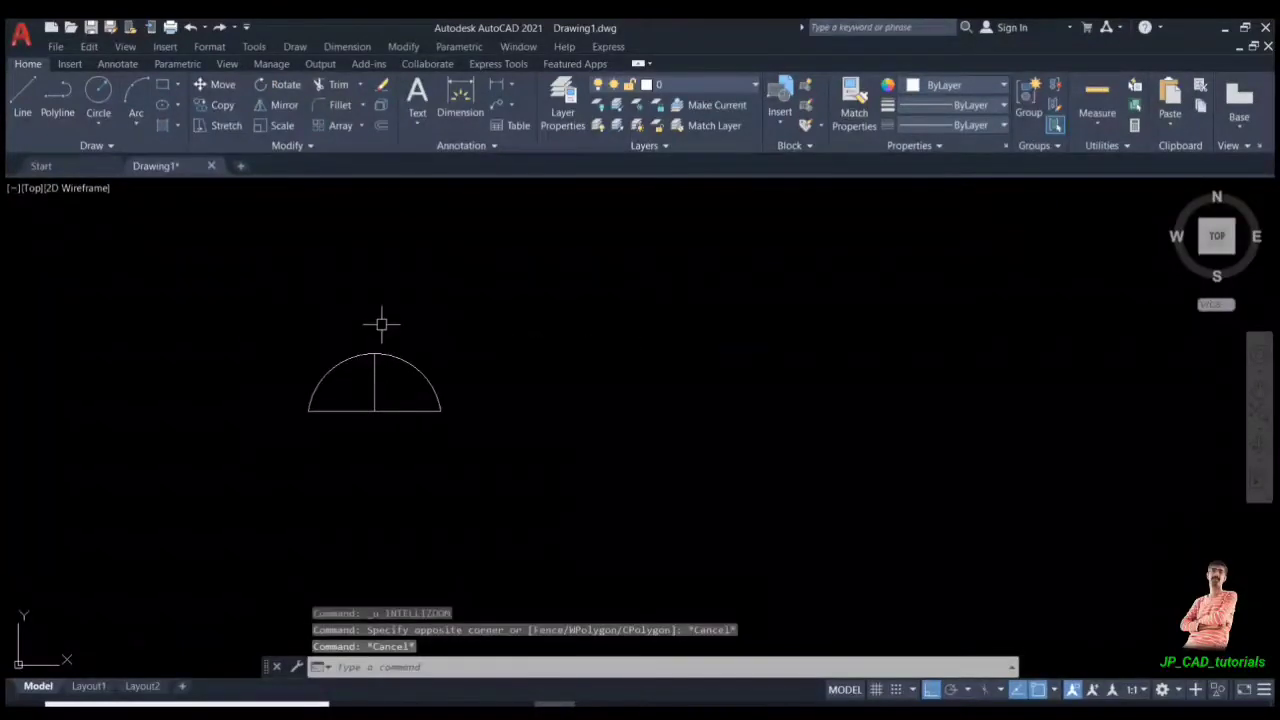
Erase the arc spanning the horizontal line, keeping both construction lines
{"action": "key", "text": "e"}
{"action": "key", "text": "Return"}
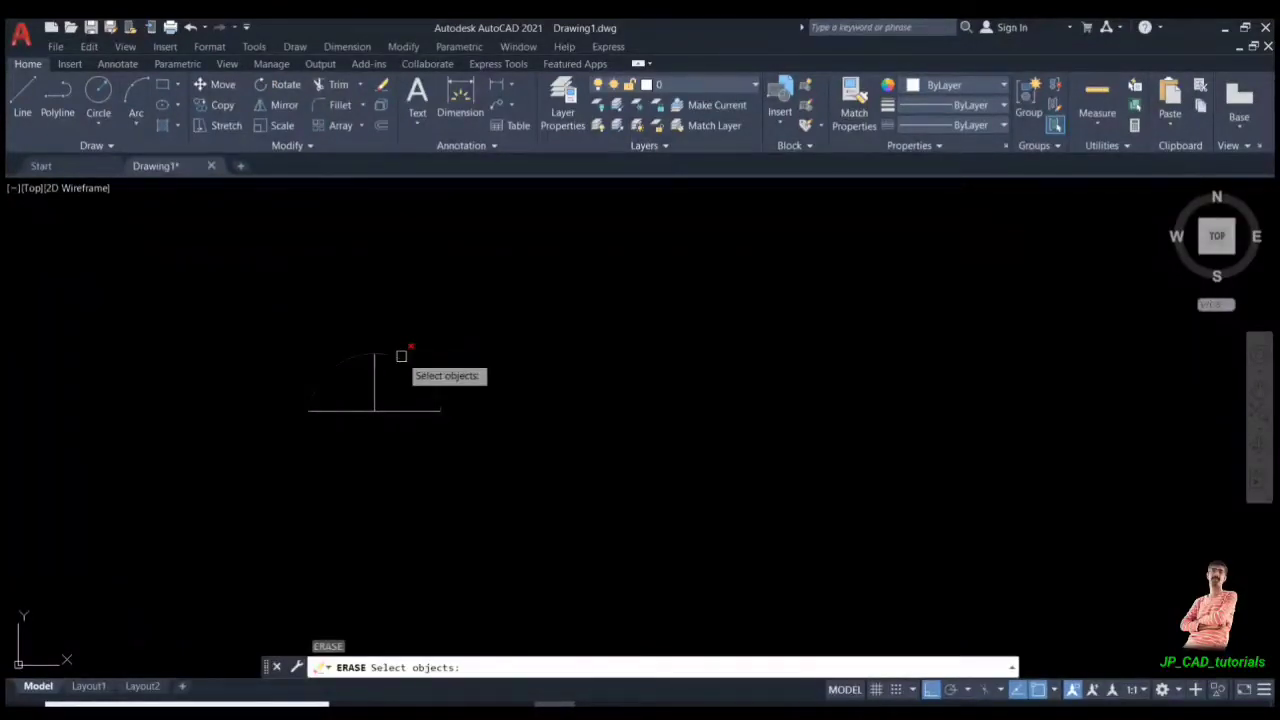
{"action": "left_click", "coordinate": [401, 356]}
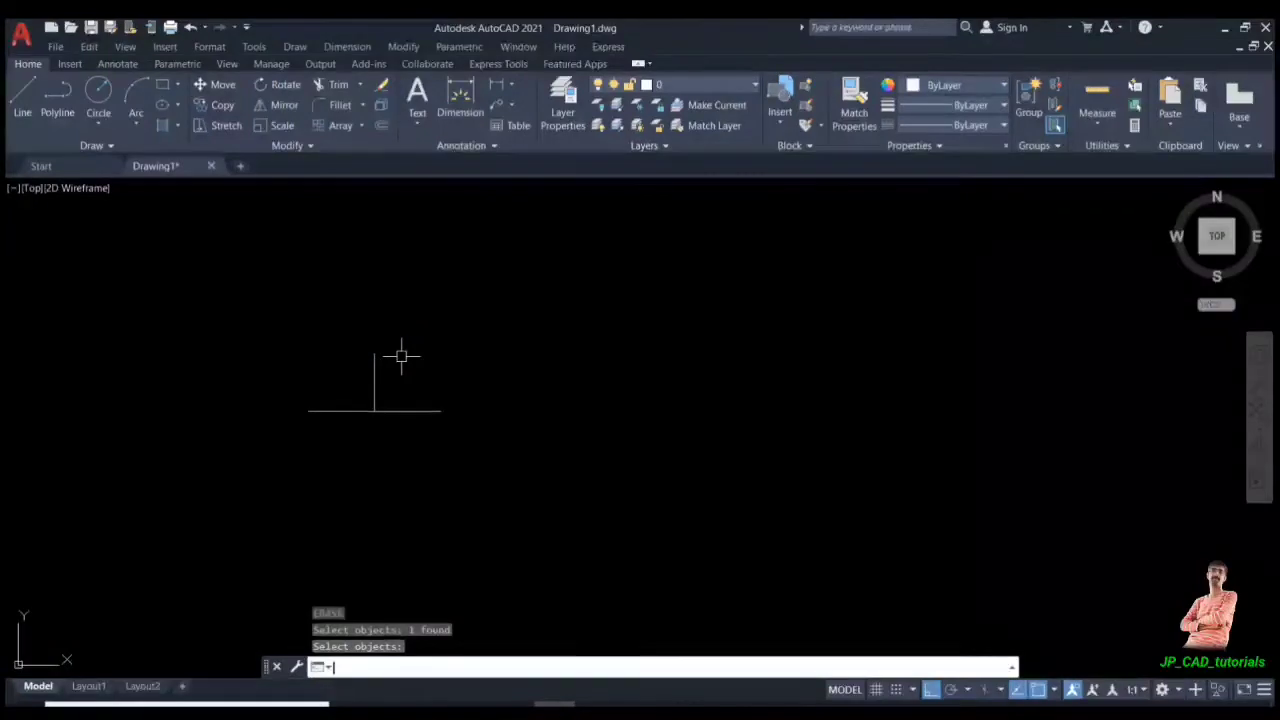
{"action": "key", "text": "Return"}
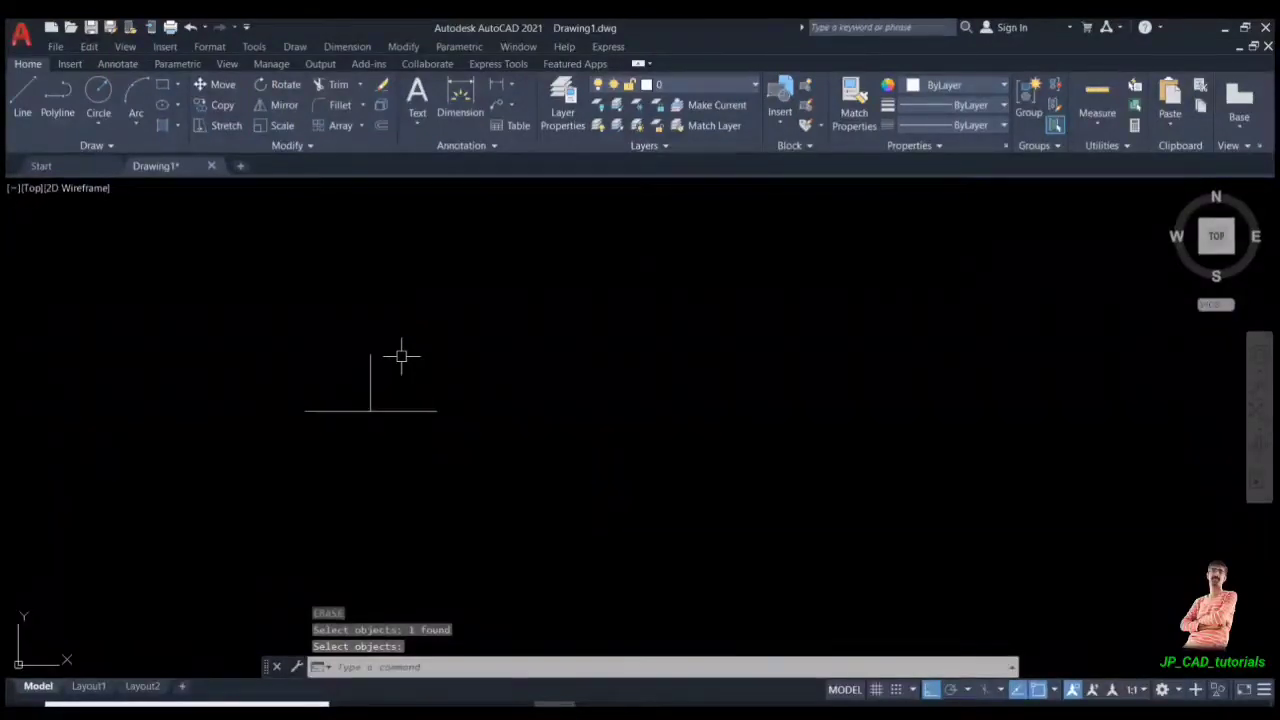
Erase the vertical construction line above the horizontal line's midpoint
{"action": "scroll", "coordinate": [405, 356], "scroll_direction": "up", "scroll_amount": 2}
{"action": "scroll", "coordinate": [401, 356], "scroll_direction": "up", "scroll_amount": 2}
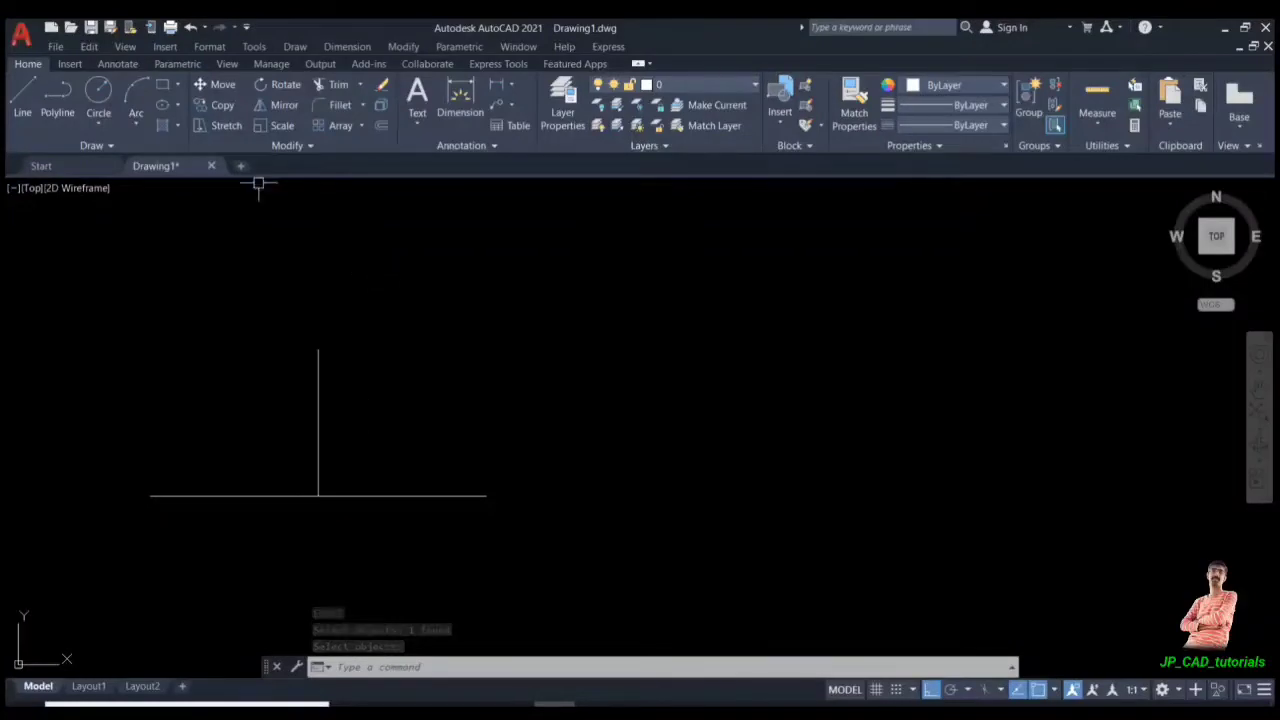
{"action": "left_click", "coordinate": [136, 124]}
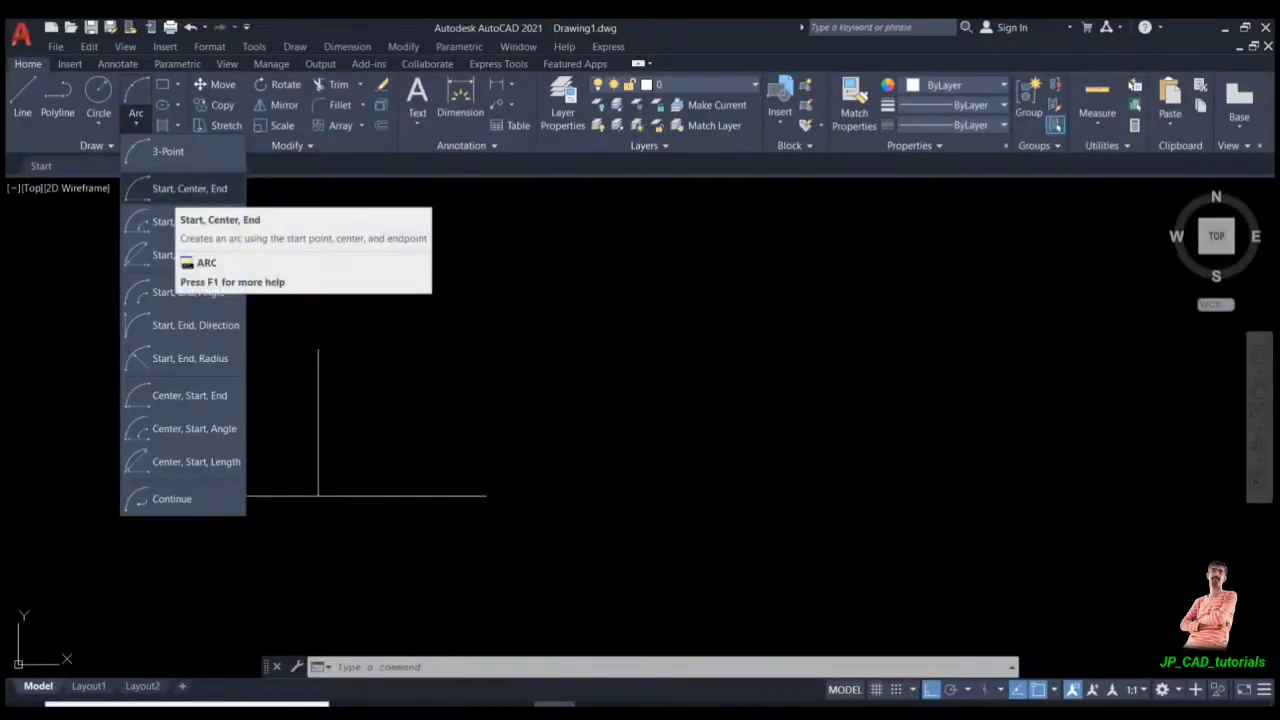
{"action": "key", "text": "Escape"}
{"action": "type", "text": "e"}
{"action": "key", "text": "Return"}
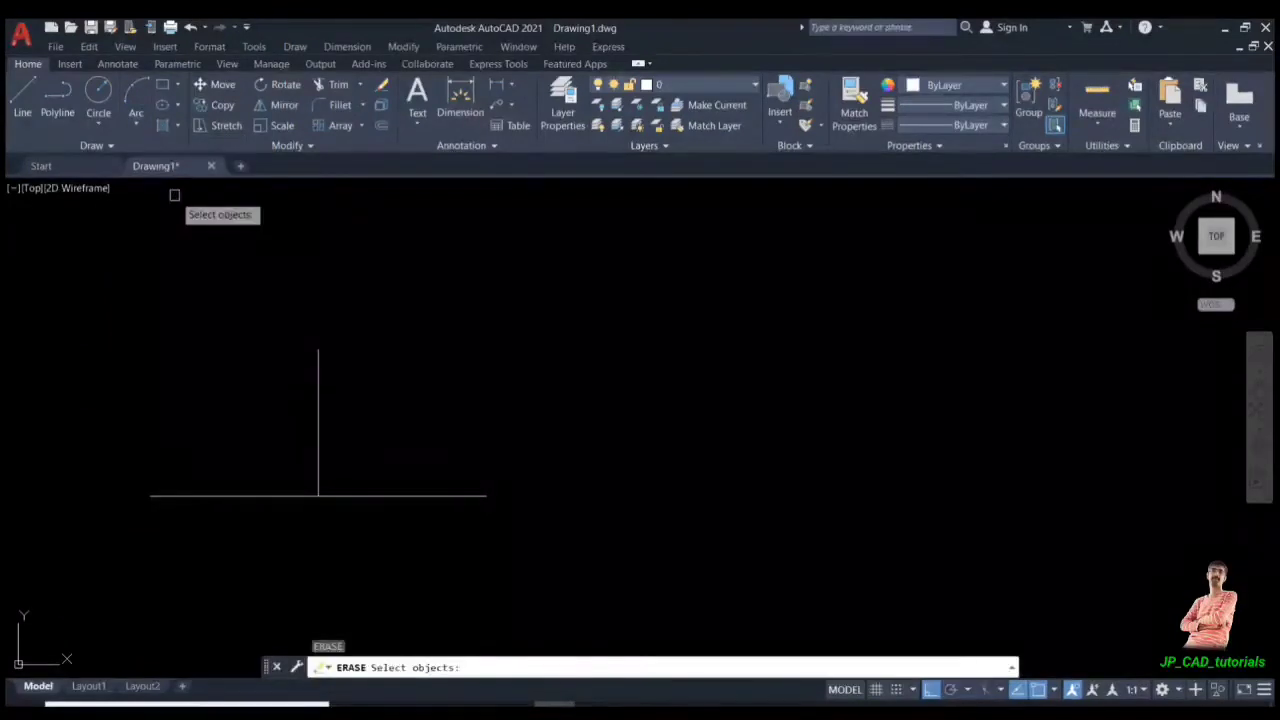
{"action": "left_click", "coordinate": [422, 377]}
{"action": "left_click", "coordinate": [318, 399]}
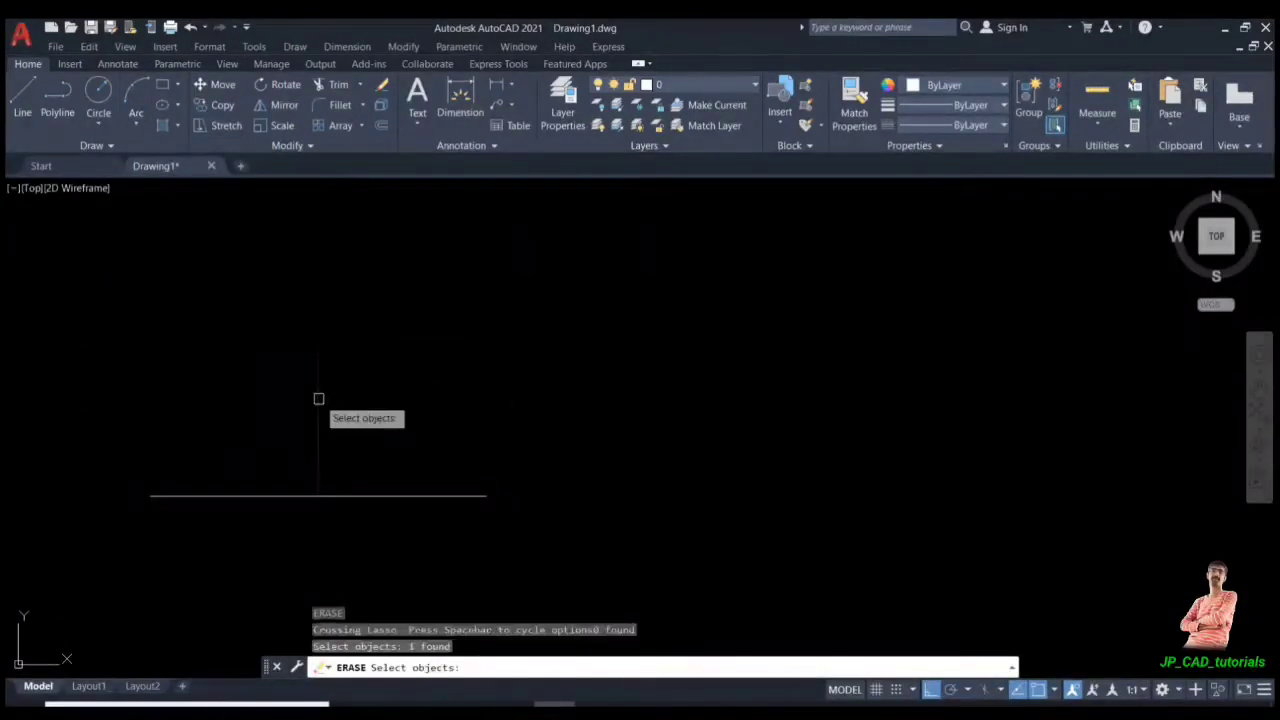
{"action": "key", "text": "Return"}
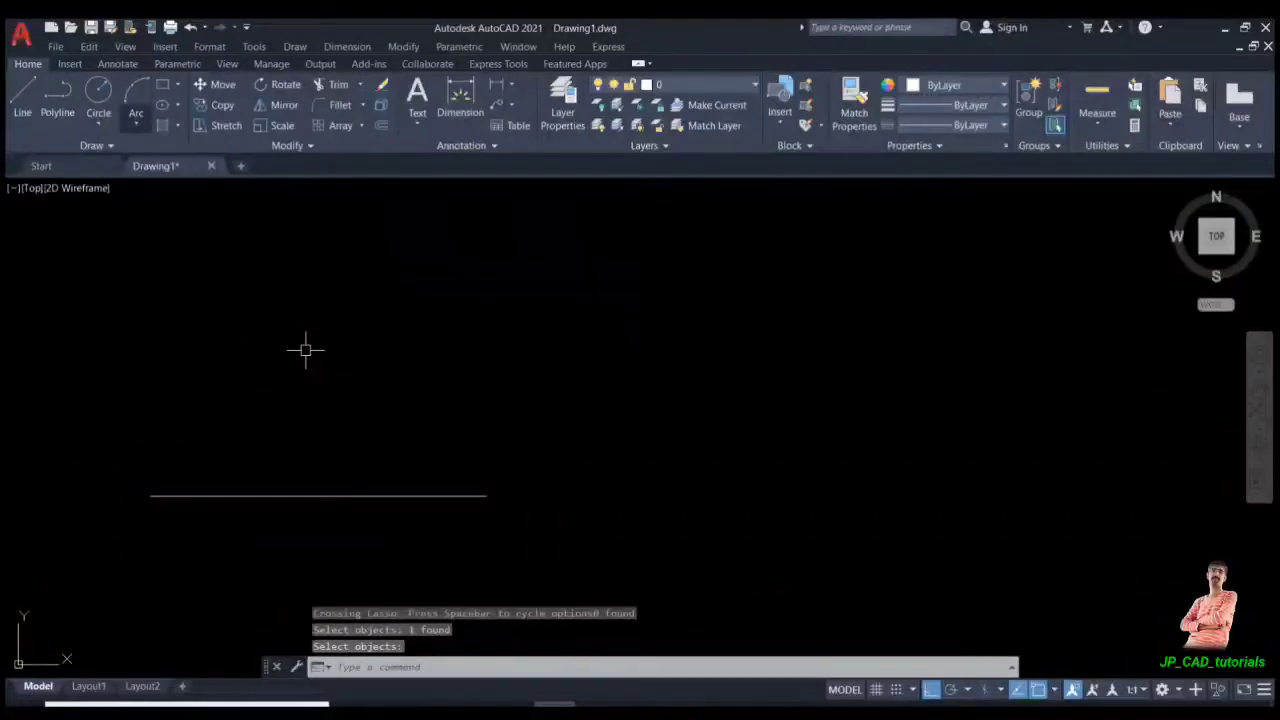
Draw a Start, Center, End arc from the line's right end, centred on its midpoint, ending at its left end above the line
{"action": "left_click", "coordinate": [136, 126]}
{"action": "left_click", "coordinate": [165, 188]}
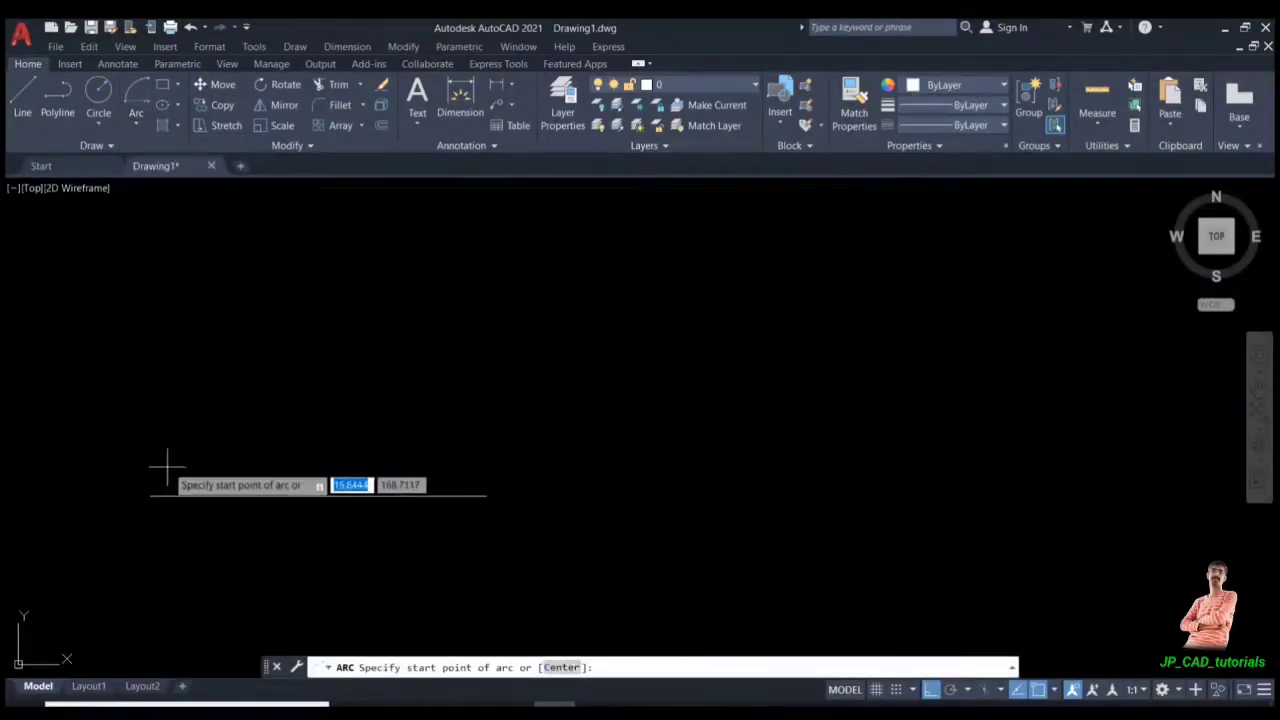
{"action": "left_click", "coordinate": [486, 495]}
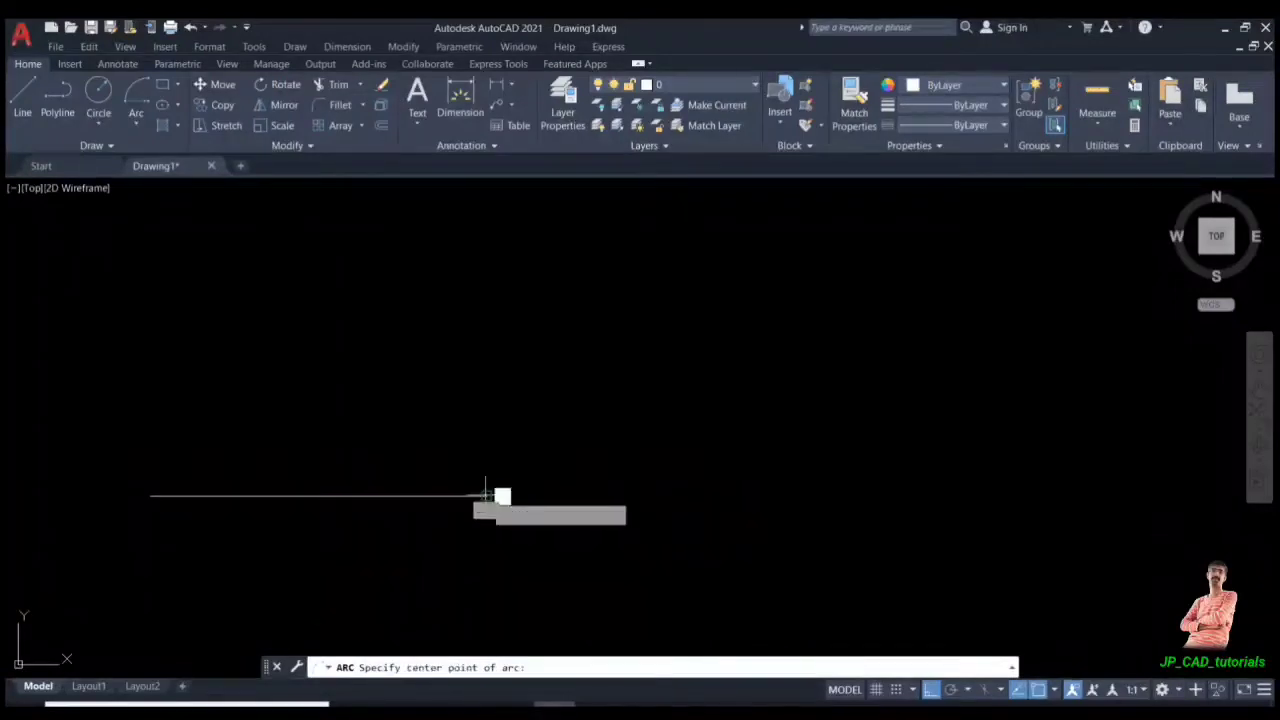
{"action": "left_click", "coordinate": [318, 495]}
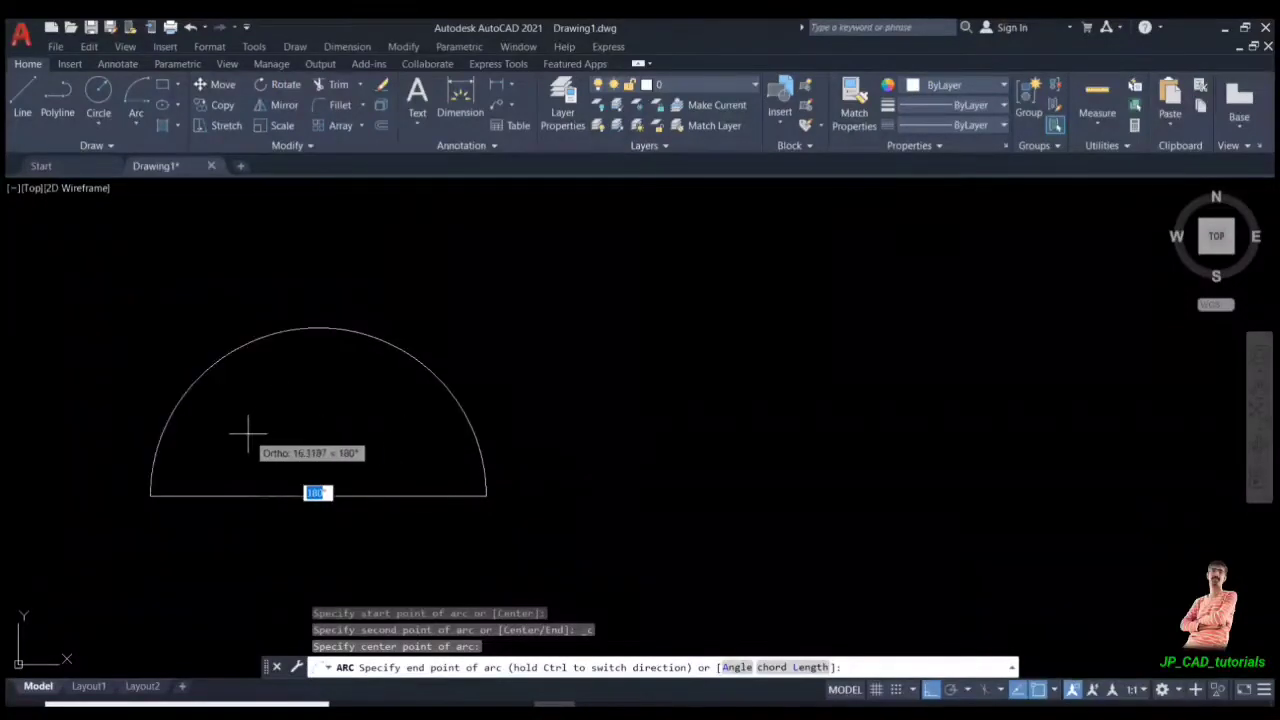
{"action": "left_click", "coordinate": [150, 495]}
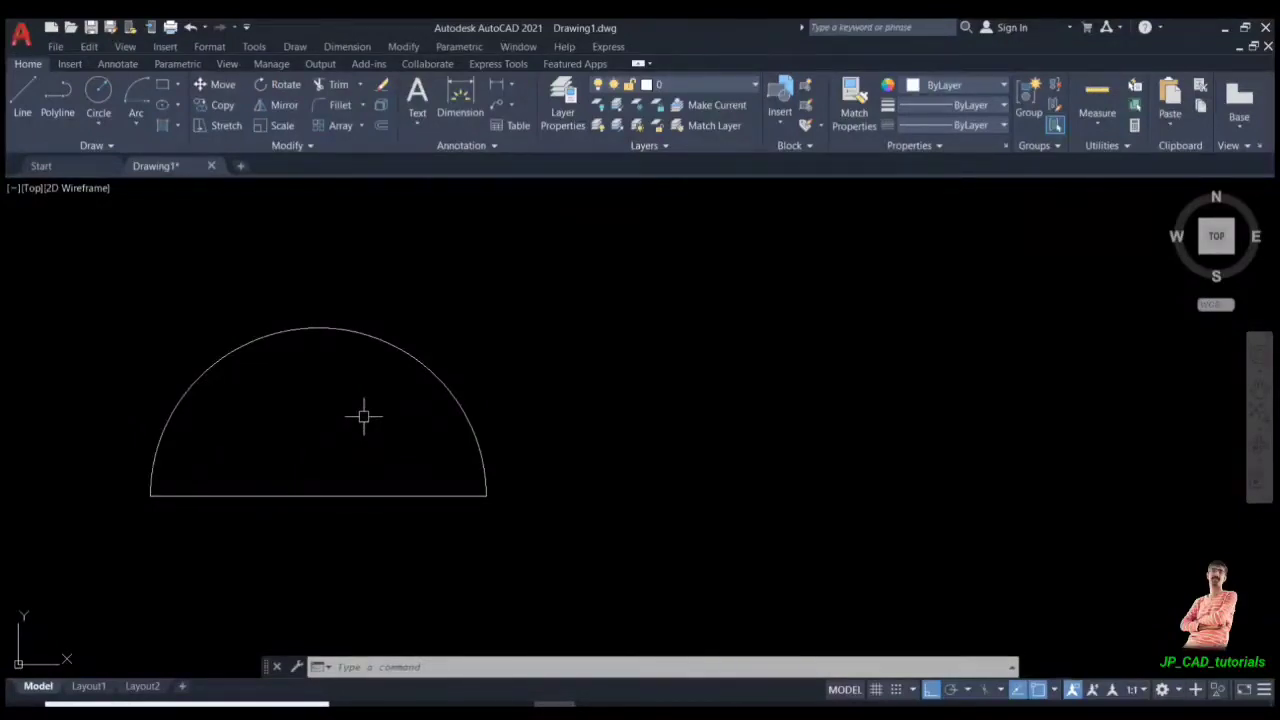
Draw a Start, Center, End quarter arc from the line's left end, centred on its midpoint, ending directly below that midpoint
{"action": "type", "text": "arc"}
{"action": "key", "text": "Return"}
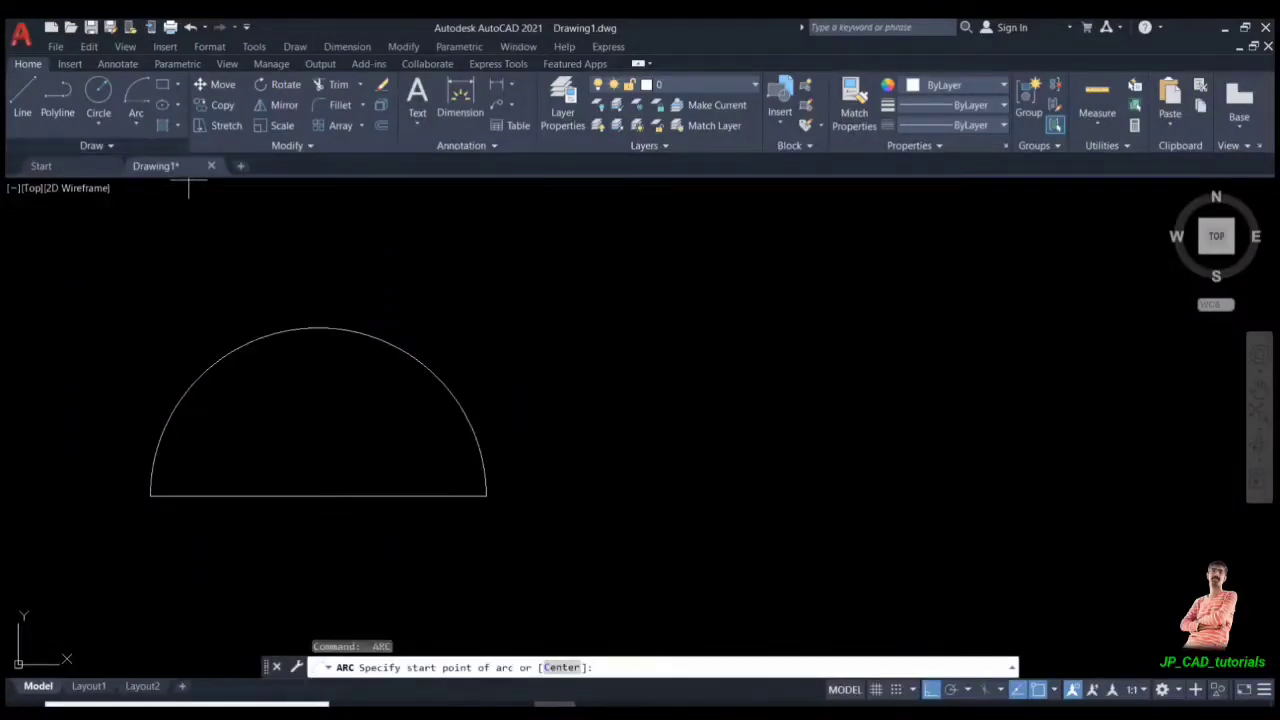
{"action": "left_click", "coordinate": [136, 125]}
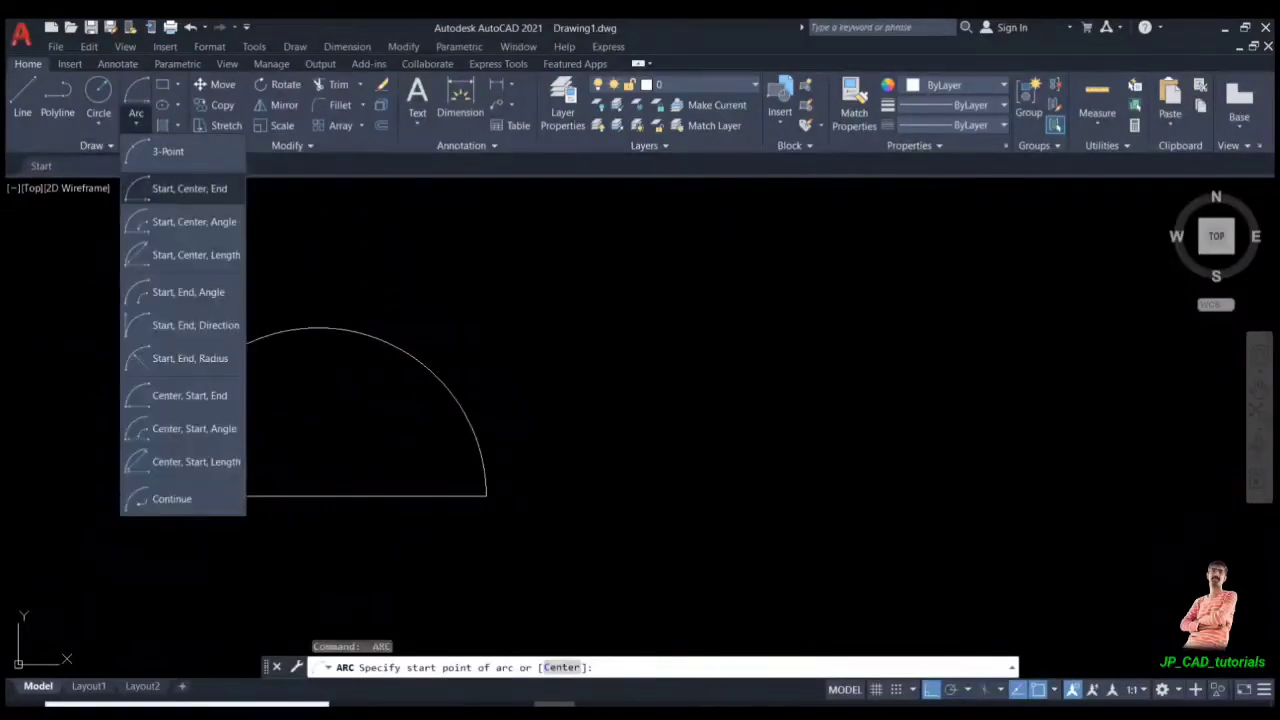
{"action": "left_click", "coordinate": [155, 188]}
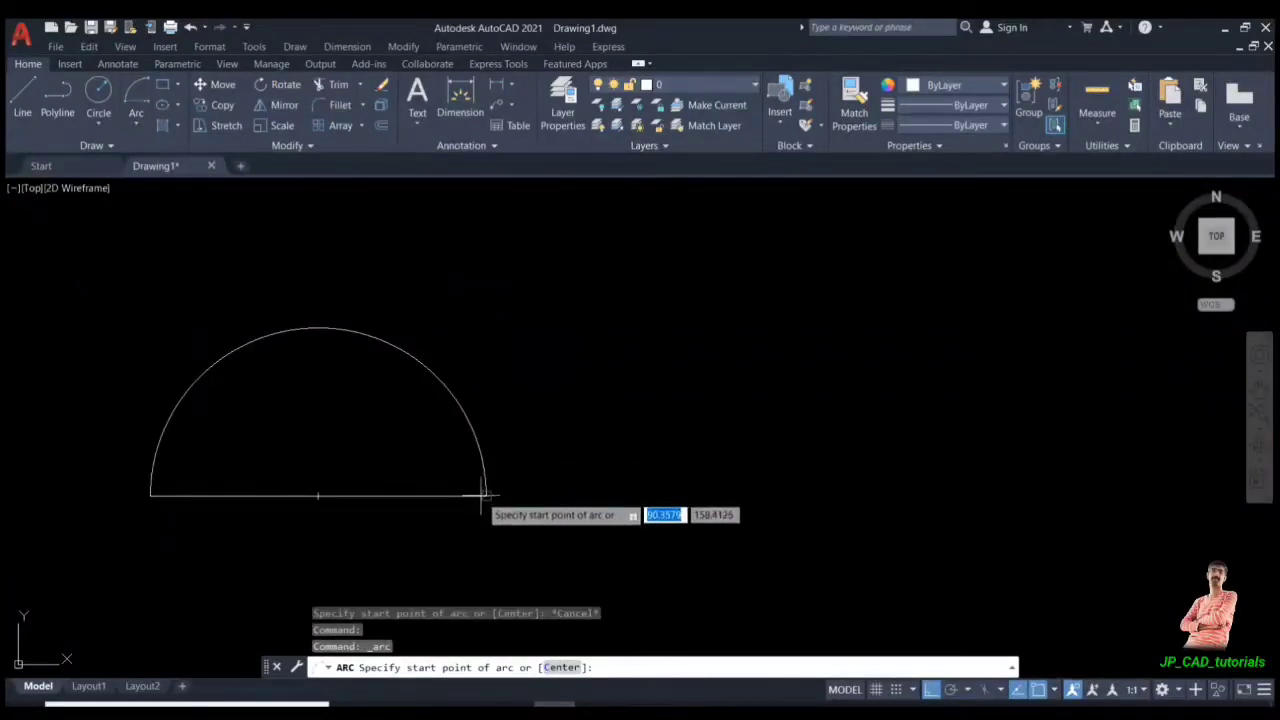
{"action": "left_click", "coordinate": [150, 496]}
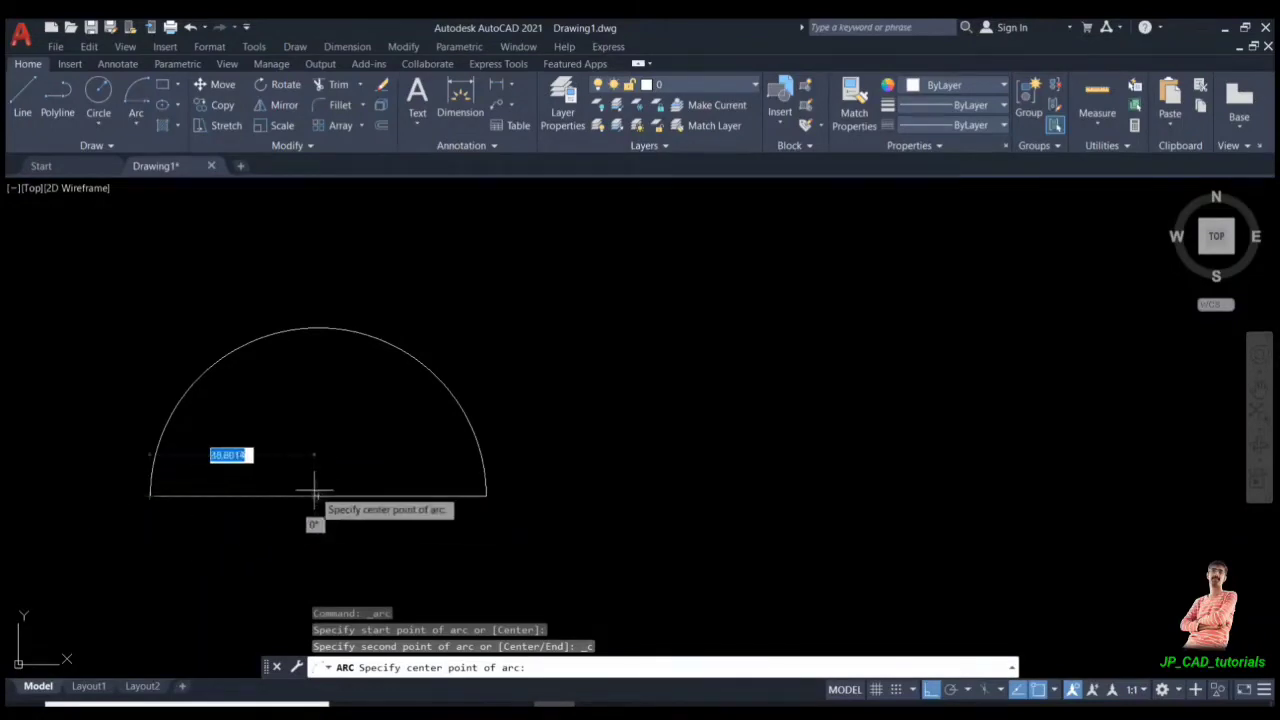
{"action": "left_click", "coordinate": [318, 496]}
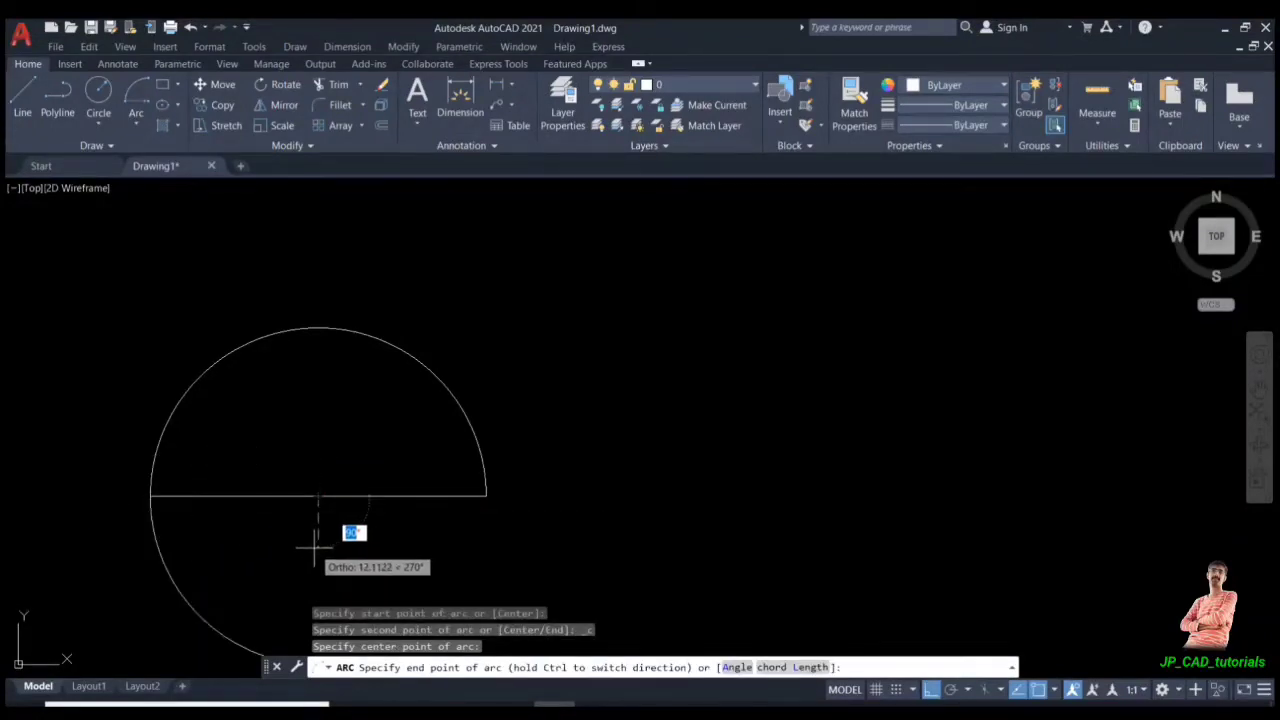
{"action": "scroll", "coordinate": [316, 545], "scroll_direction": "down", "scroll_amount": 4}
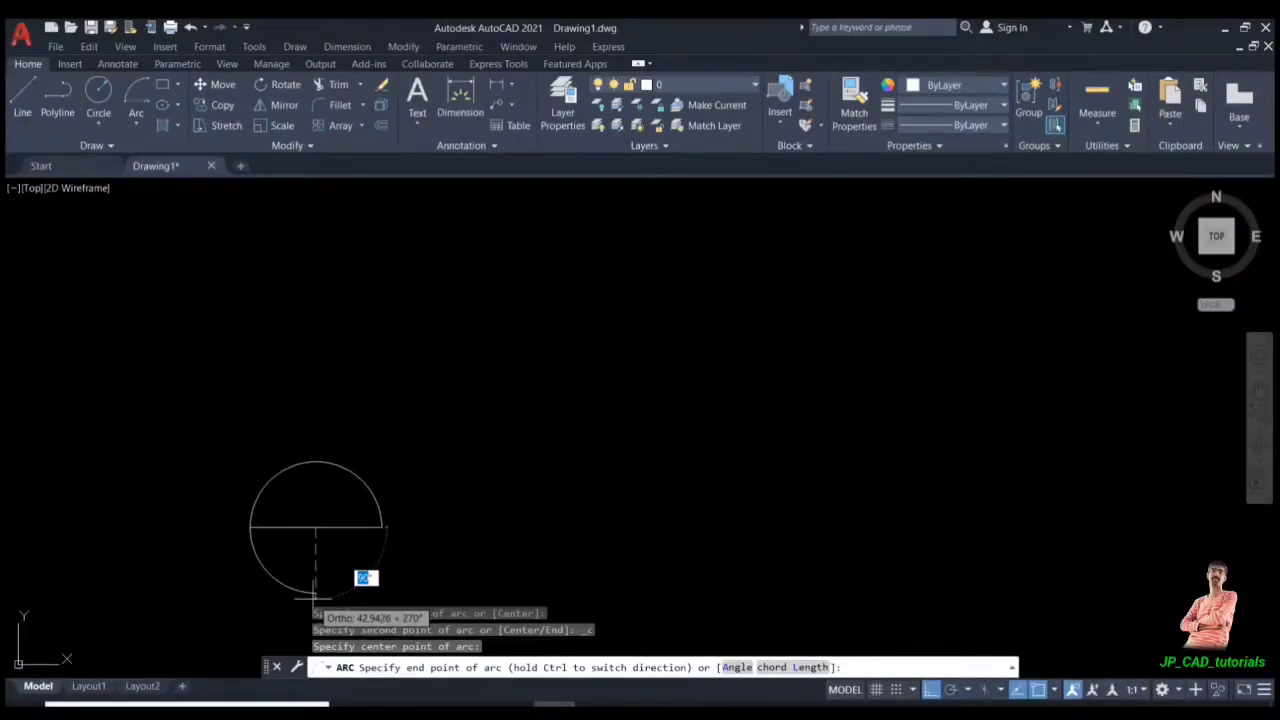
{"action": "scroll", "coordinate": [314, 596], "scroll_direction": "up", "scroll_amount": 4}
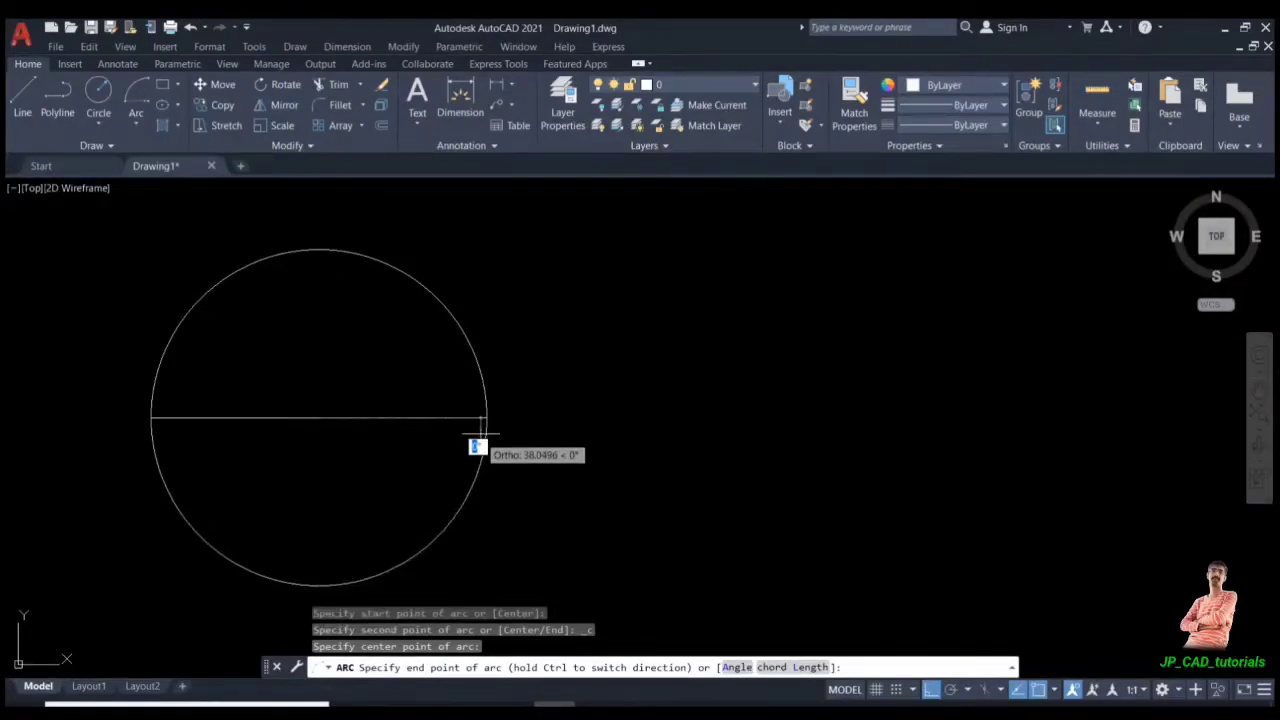
{"action": "left_click", "coordinate": [320, 568]}
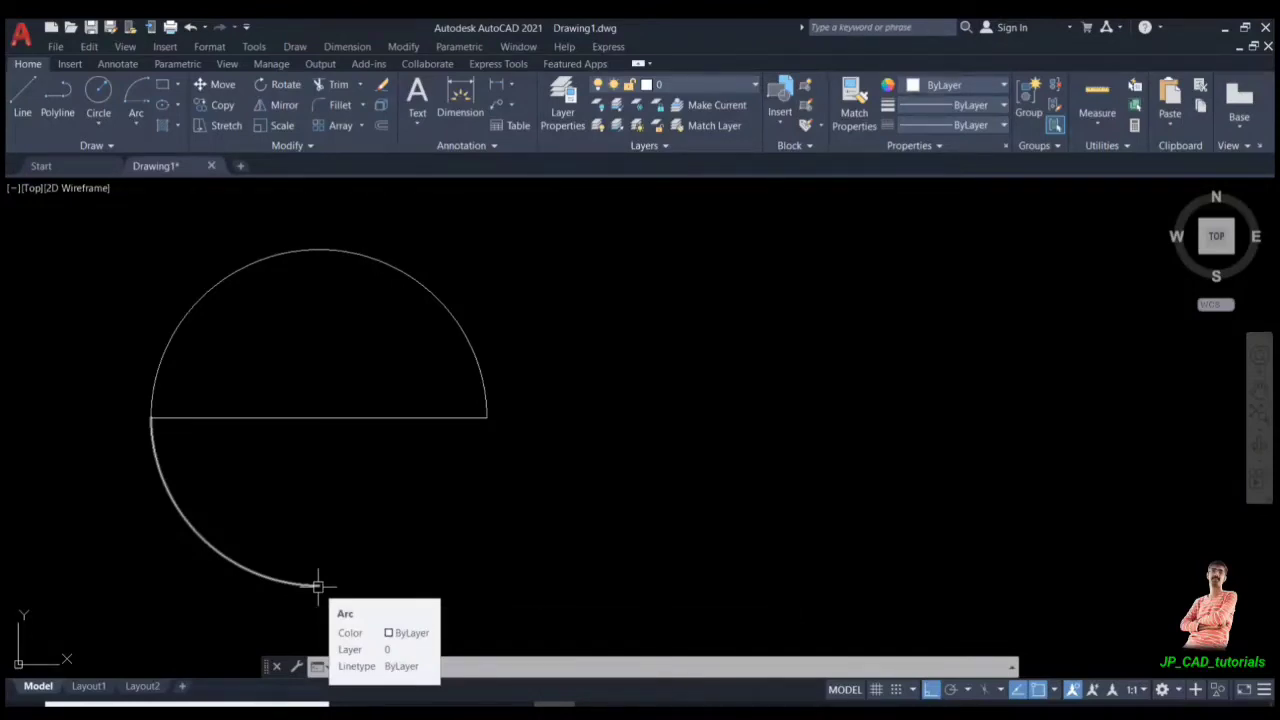
{"action": "left_click", "coordinate": [136, 118]}
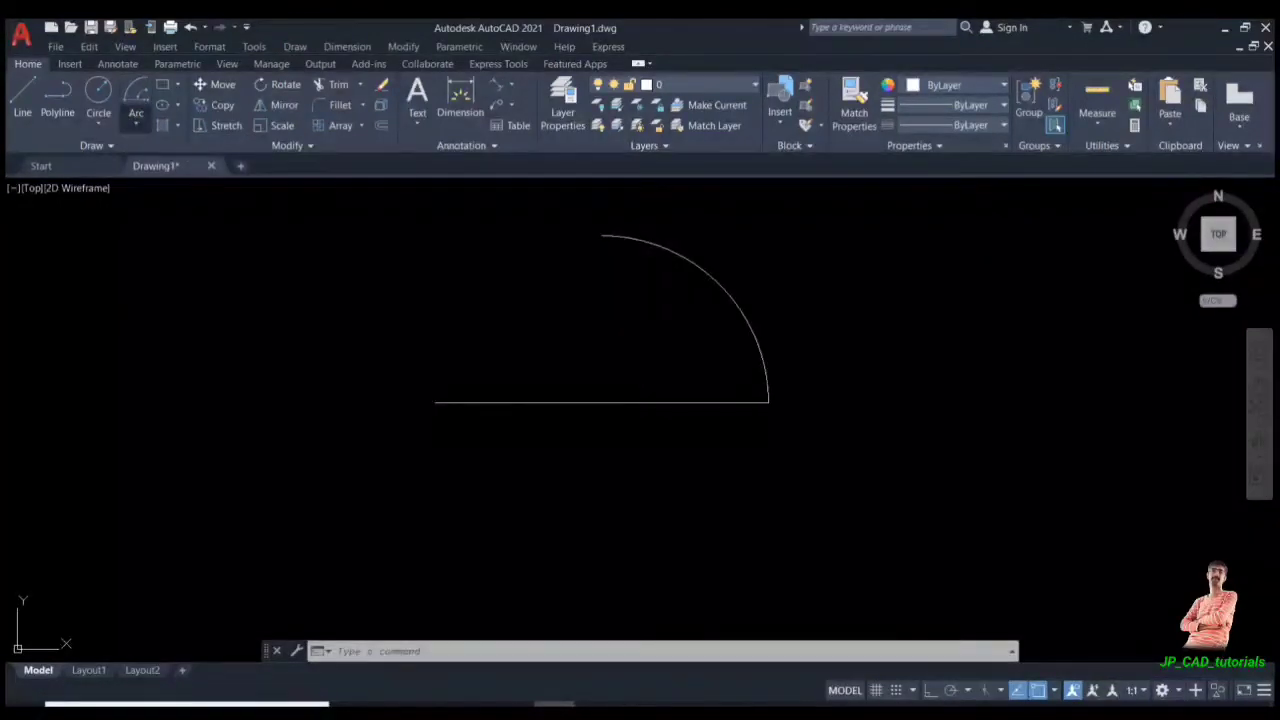
{"action": "left_click", "coordinate": [136, 125]}
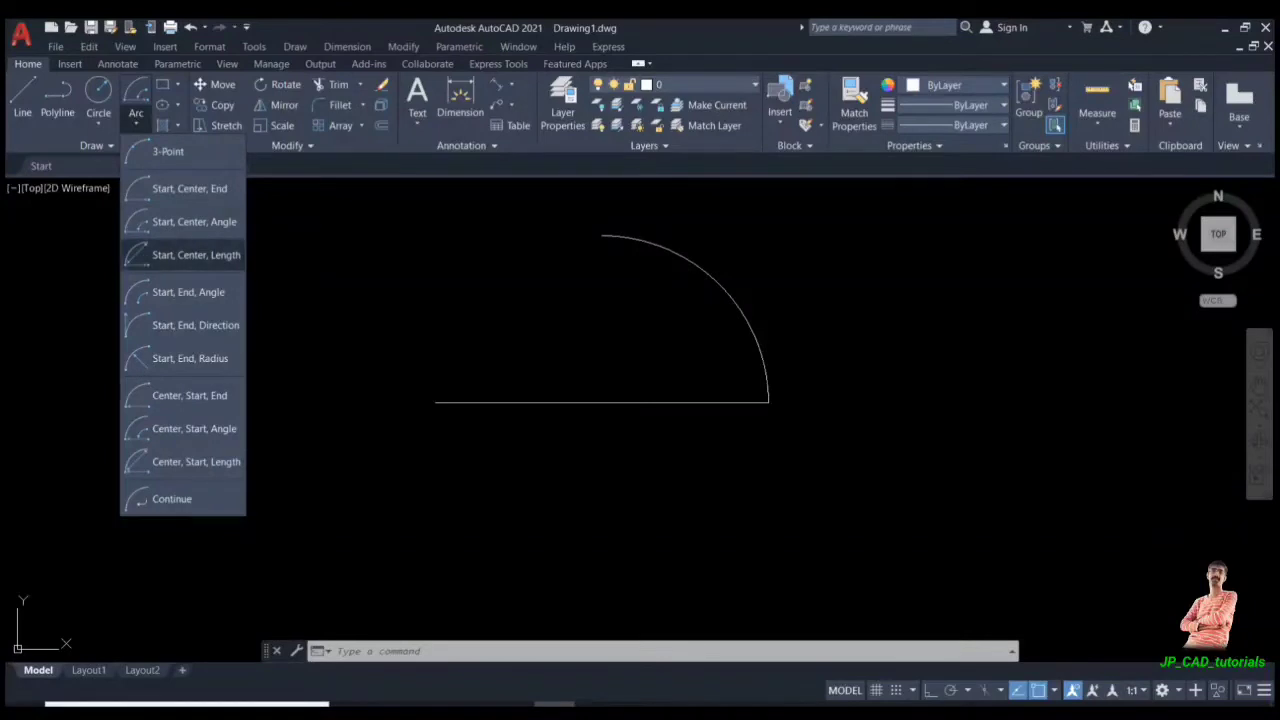
{"action": "key", "text": "Escape"}
{"action": "key", "text": "Escape"}
{"action": "key", "text": "Escape"}
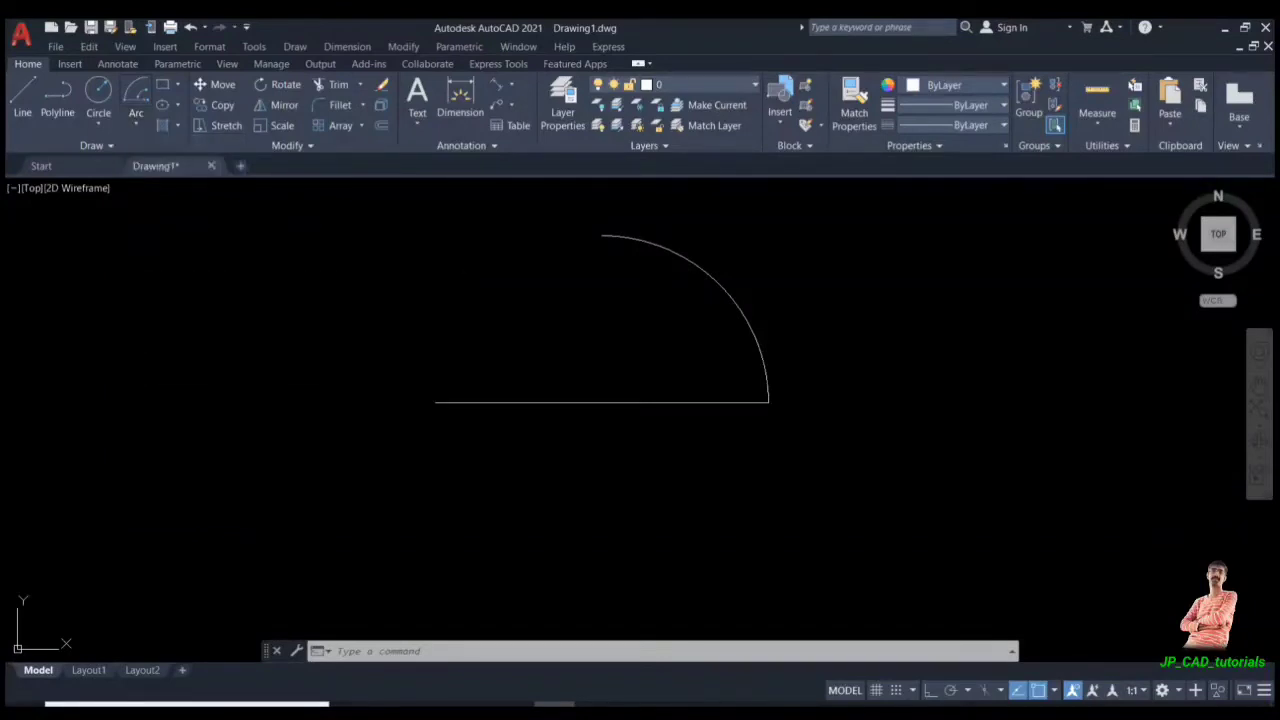
Erase the quarter arc rising from the horizontal line's right end
{"action": "type", "text": "e"}
{"action": "key", "text": "Return"}
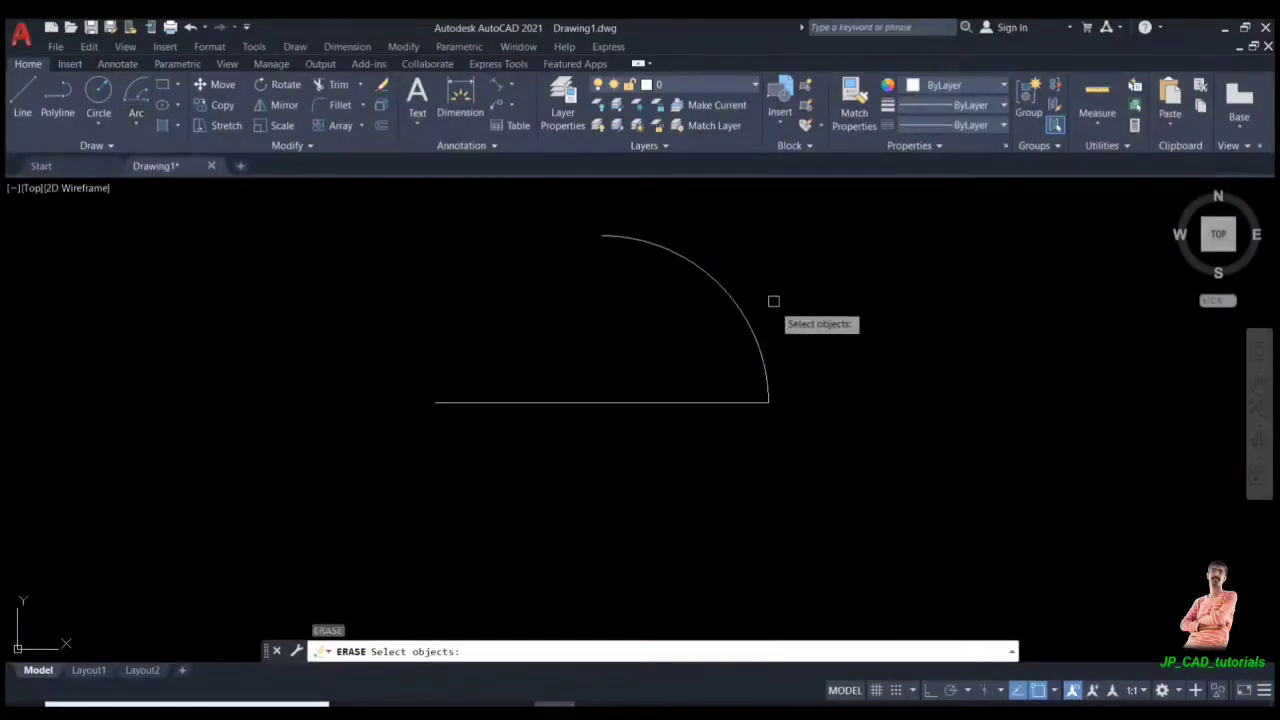
{"action": "left_click", "coordinate": [777, 299]}
{"action": "left_click", "coordinate": [684, 291]}
{"action": "key", "text": "Return"}
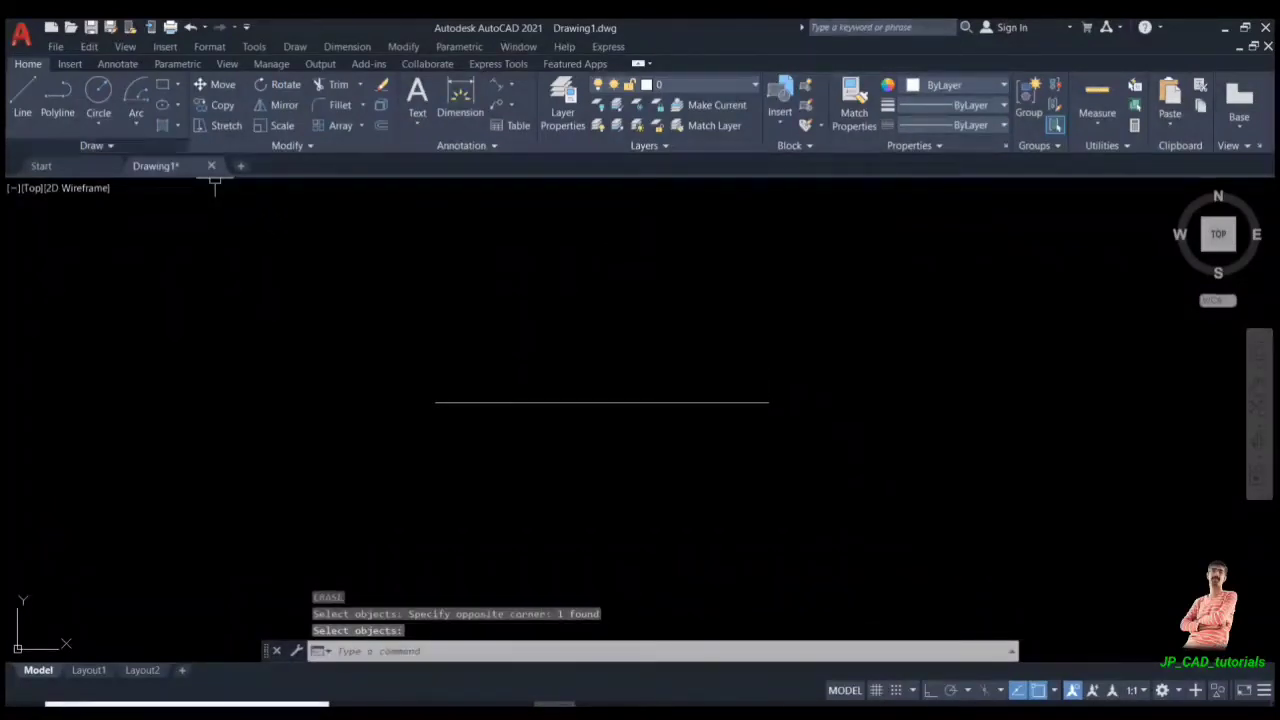
Draw a Start, Center, Length arc from the line's right end, centred on its midpoint, with a chord length of 50
{"action": "left_click", "coordinate": [136, 124]}
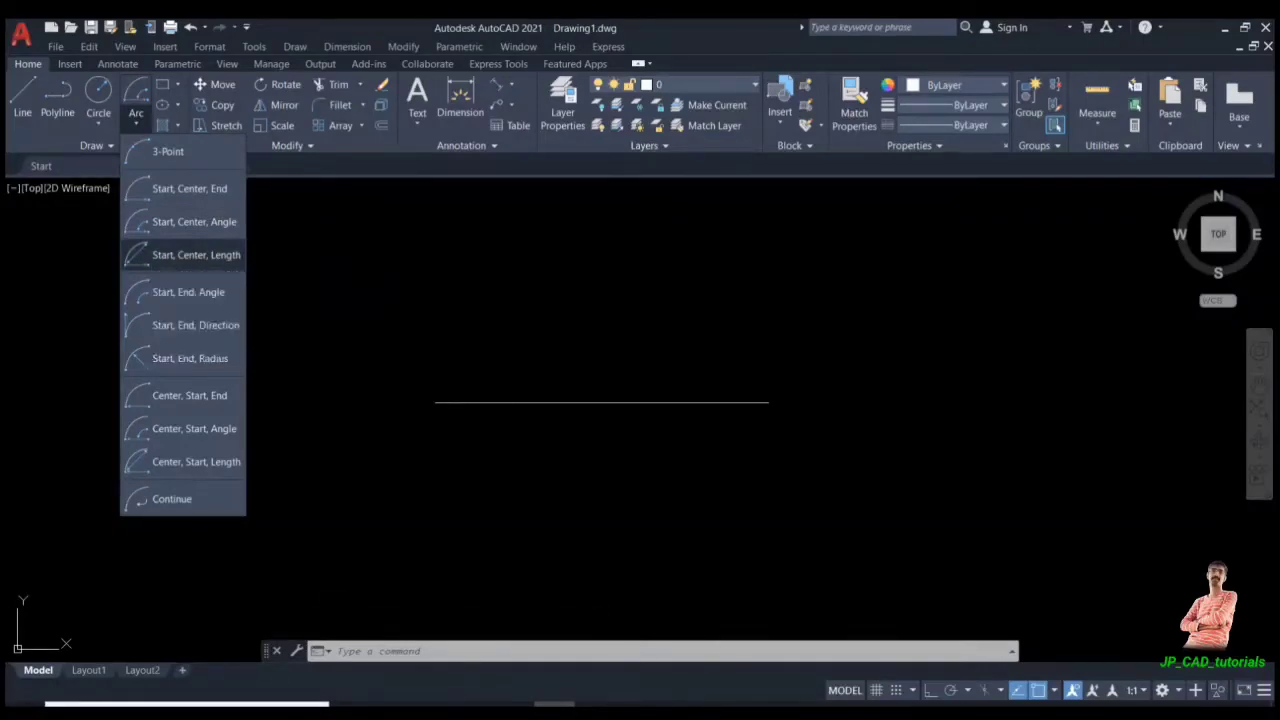
{"action": "left_click", "coordinate": [190, 255]}
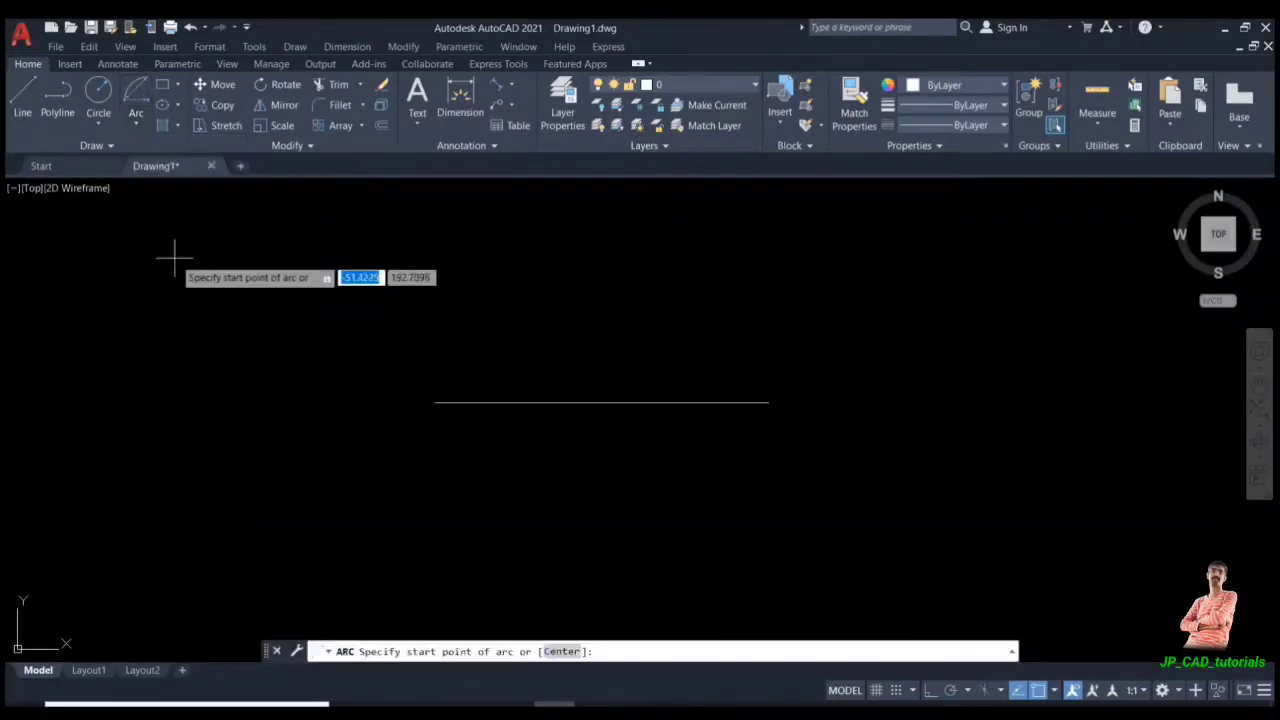
{"action": "left_click", "coordinate": [768, 403]}
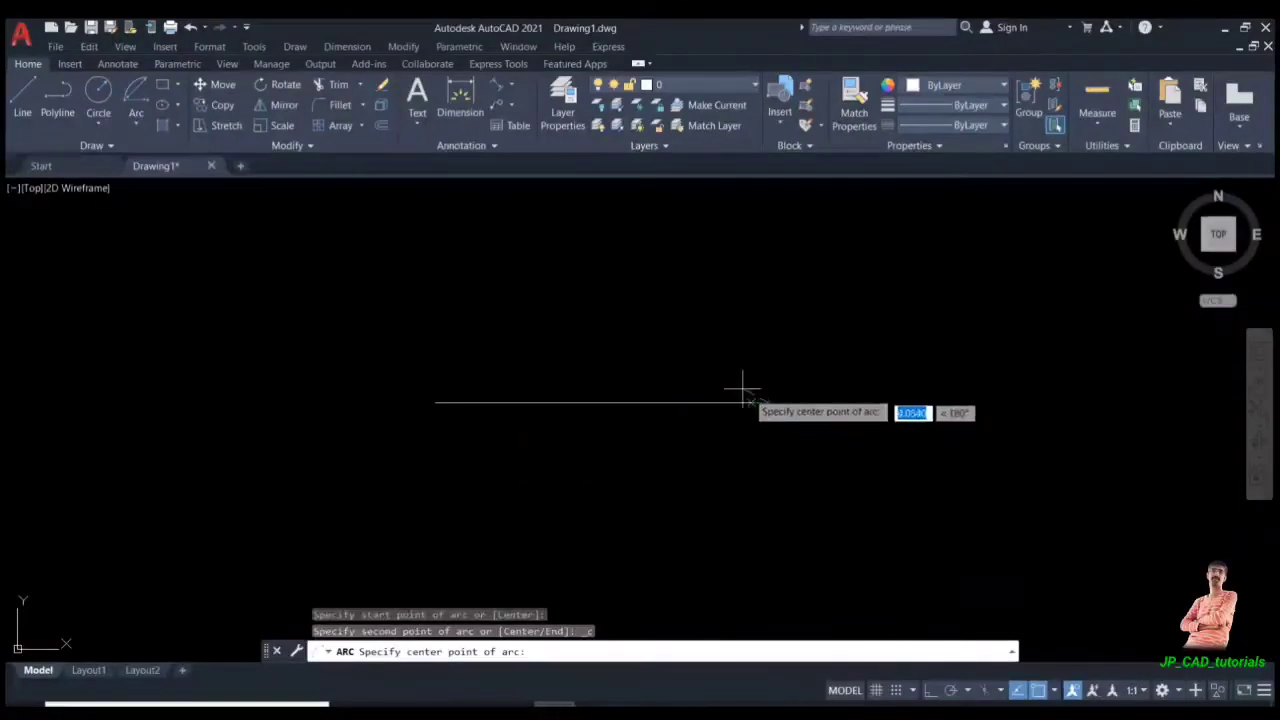
{"action": "left_click", "coordinate": [600, 403]}
{"action": "type", "text": "l"}
{"action": "key", "text": "Return"}
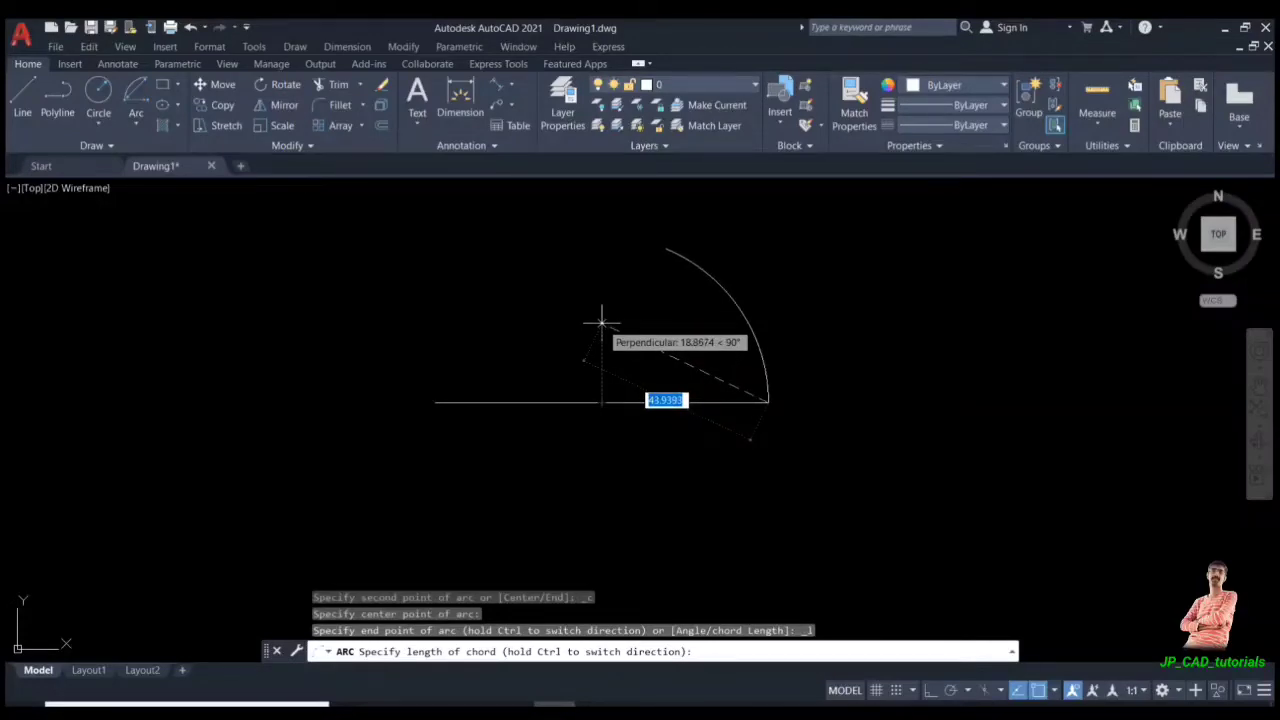
{"action": "type", "text": "5"}
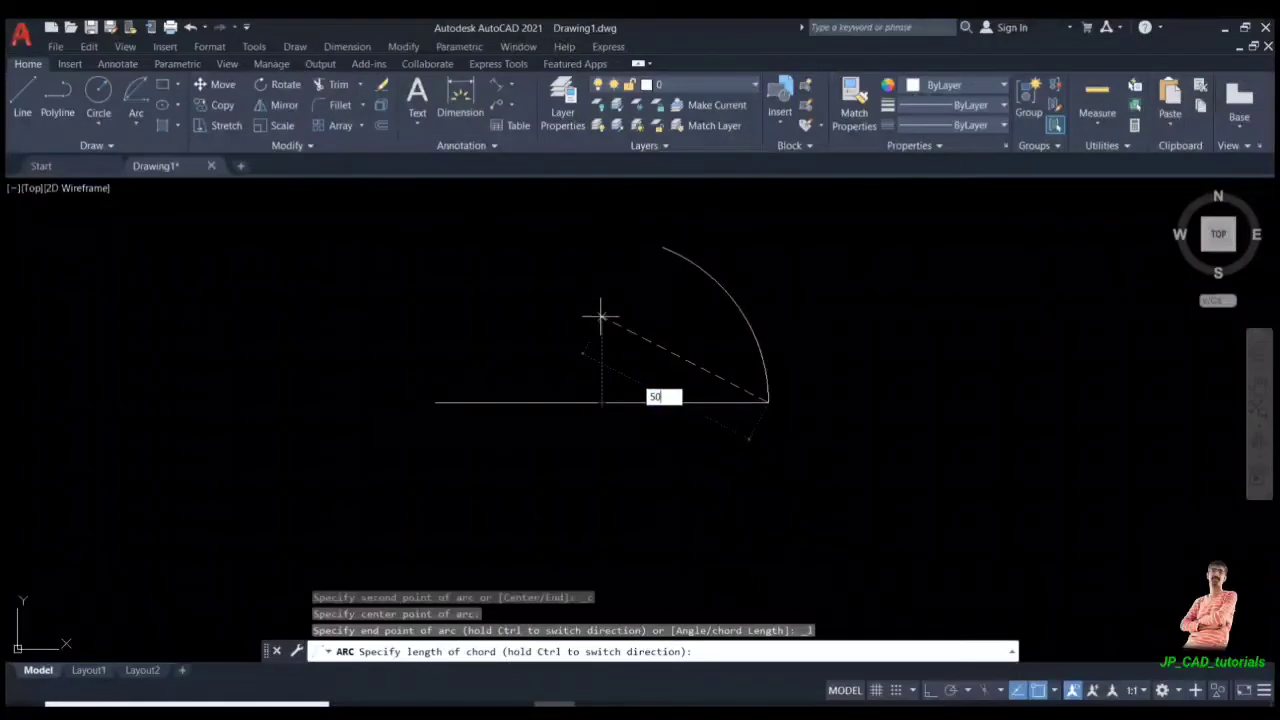
{"action": "type", "text": "0"}
{"action": "key", "text": "Return"}
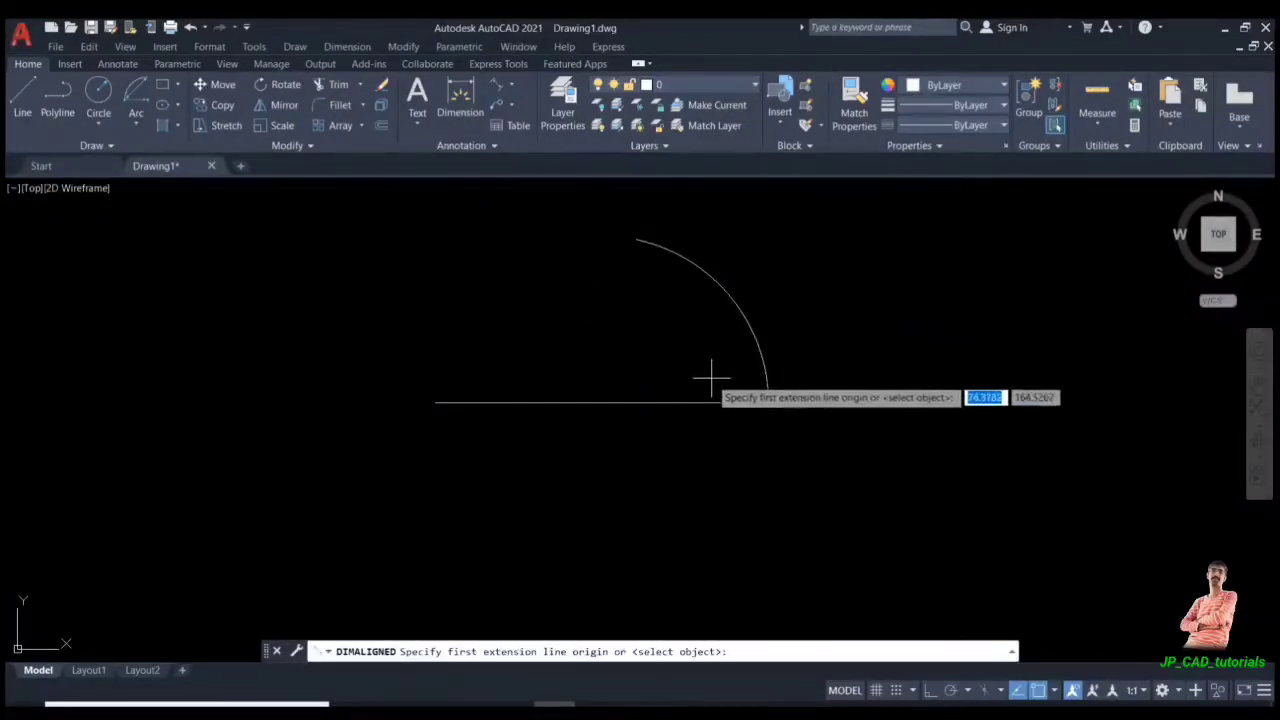
Add an aligned dimension between the arc's two endpoints, placing it on the inner side of the arc
{"action": "left_click", "coordinate": [765, 403]}
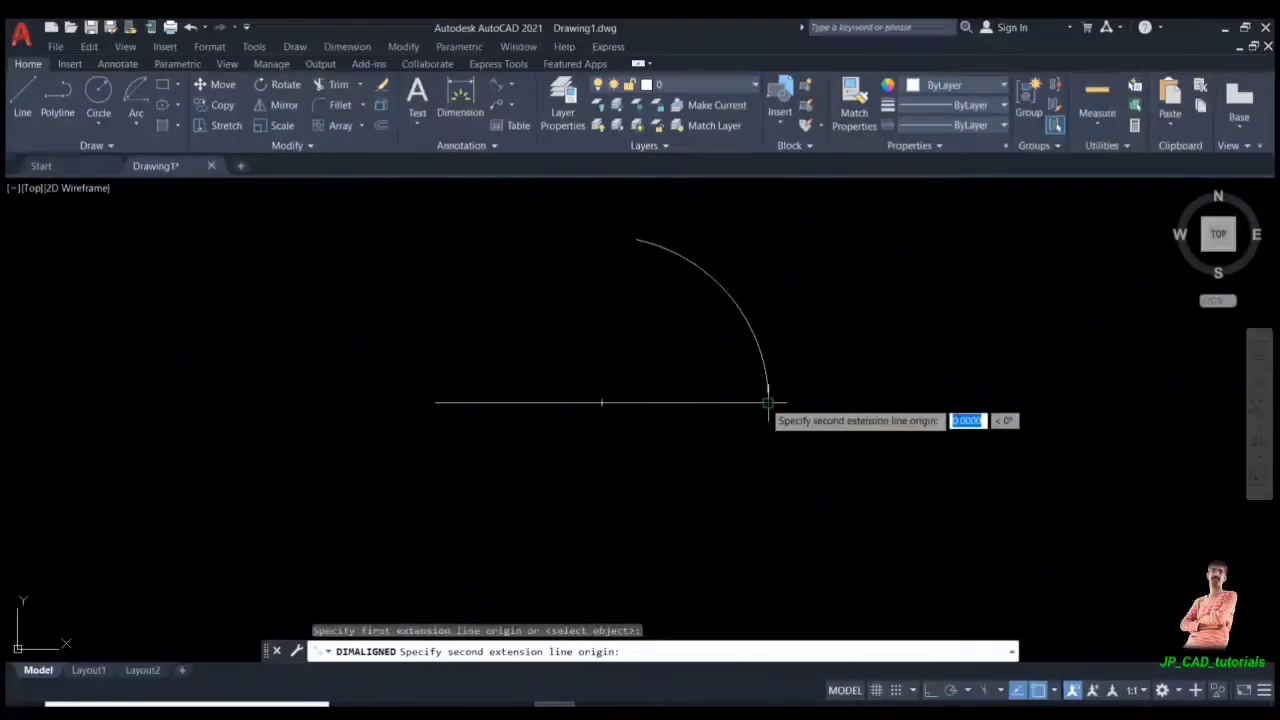
{"action": "left_click", "coordinate": [636, 240]}
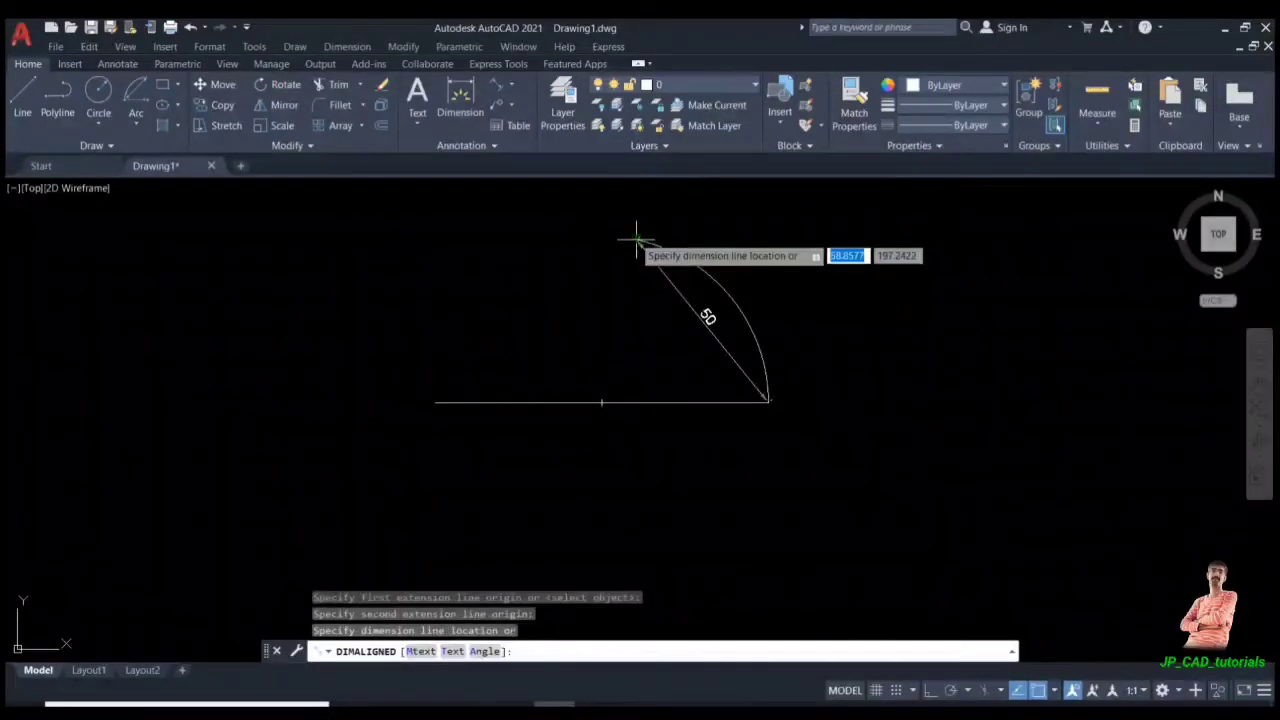
{"action": "left_click", "coordinate": [628, 313]}
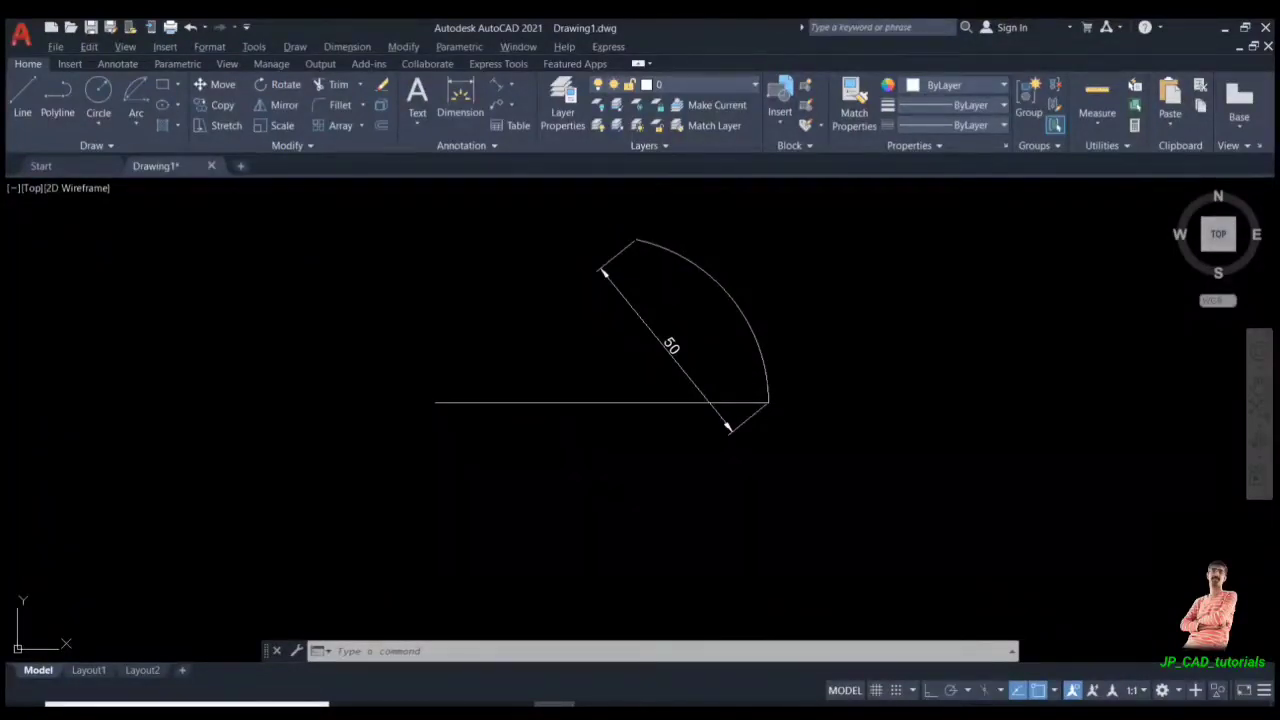
Erase the arc and its aligned chord dimension, keeping the horizontal line
{"action": "left_click", "coordinate": [136, 118]}
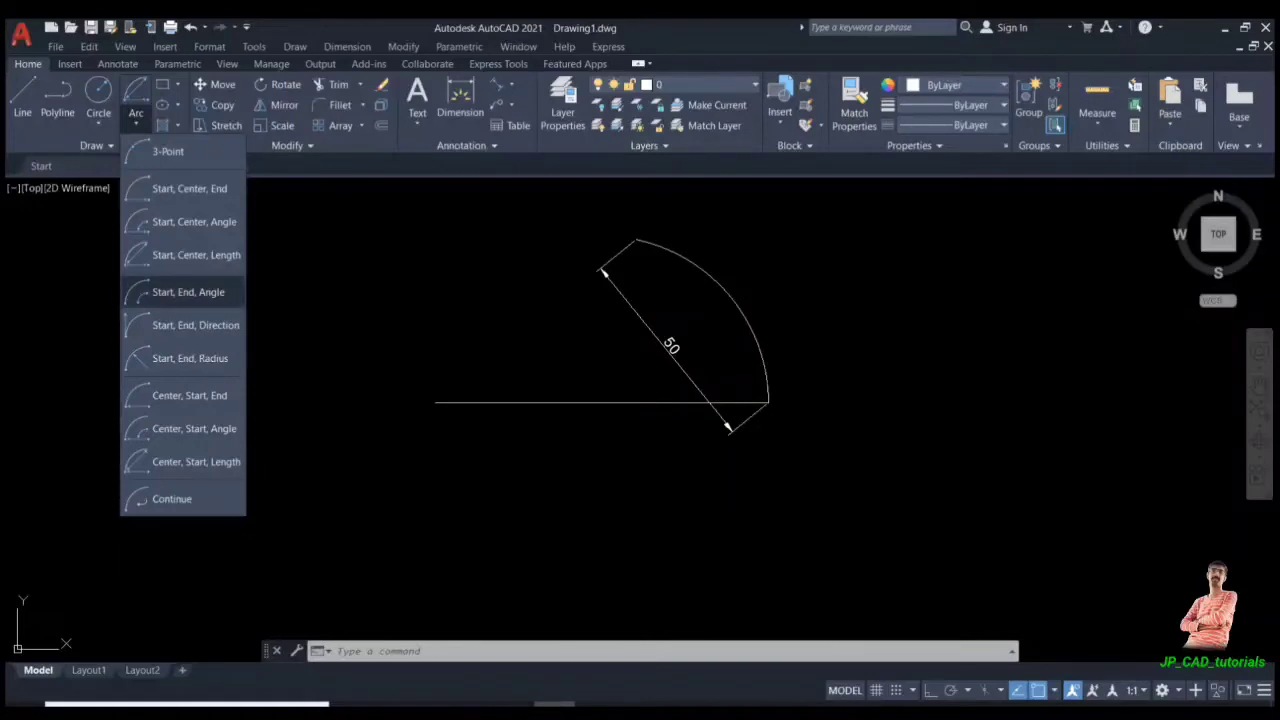
{"action": "key", "text": "Escape"}
{"action": "type", "text": "e"}
{"action": "key", "text": "Return"}
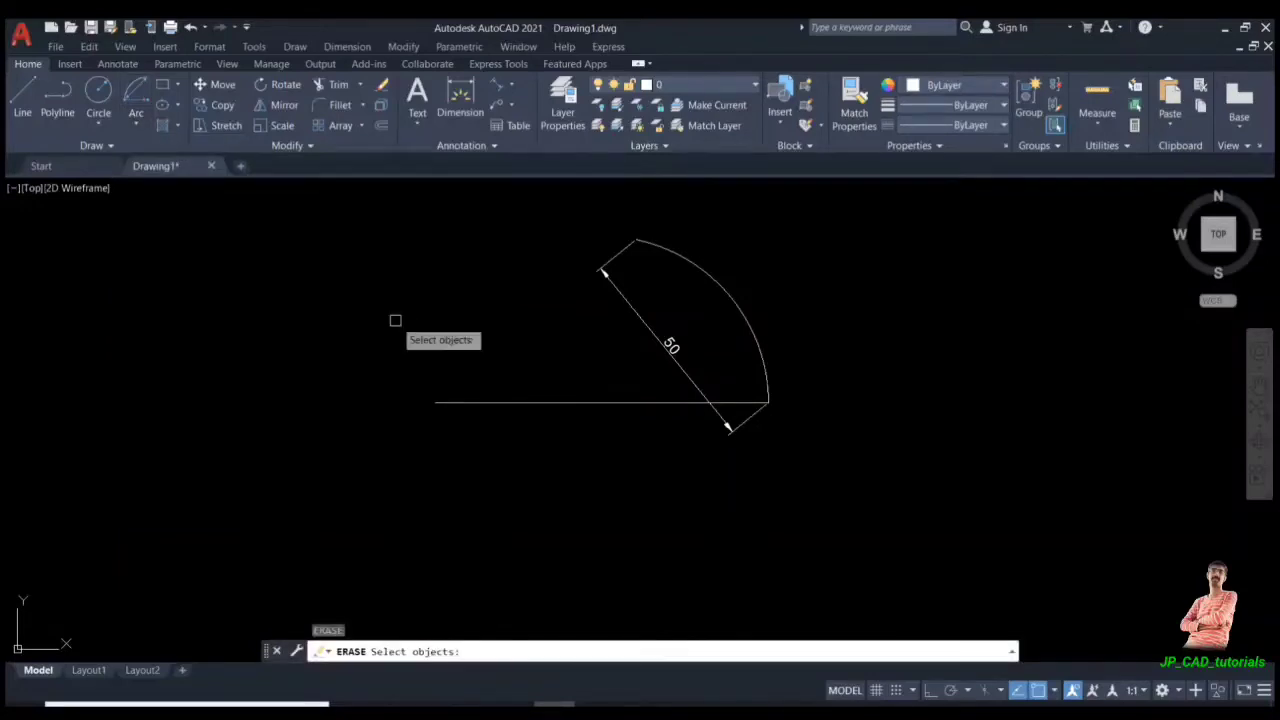
{"action": "left_click", "coordinate": [766, 249]}
{"action": "left_click", "coordinate": [607, 315]}
{"action": "key", "text": "Return"}
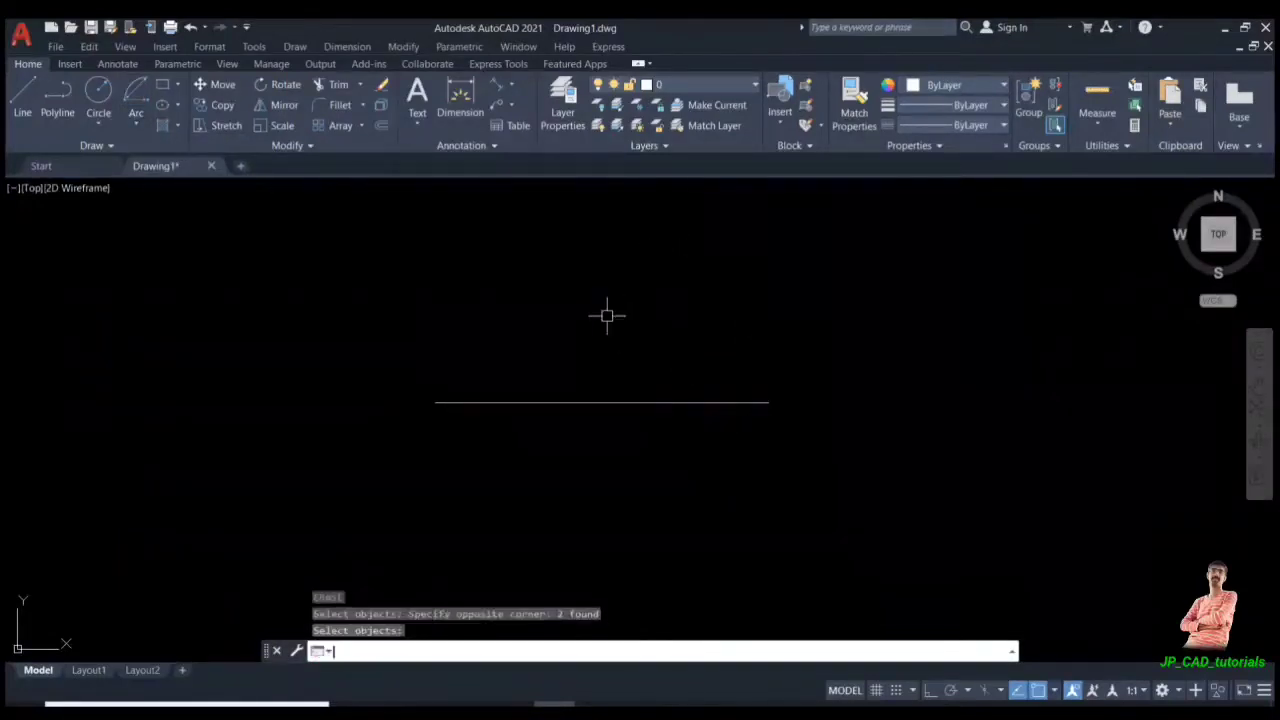
Draw a Start, End, Angle arc from the line's right end to its left end with an included angle of 180°
{"action": "left_click", "coordinate": [136, 125]}
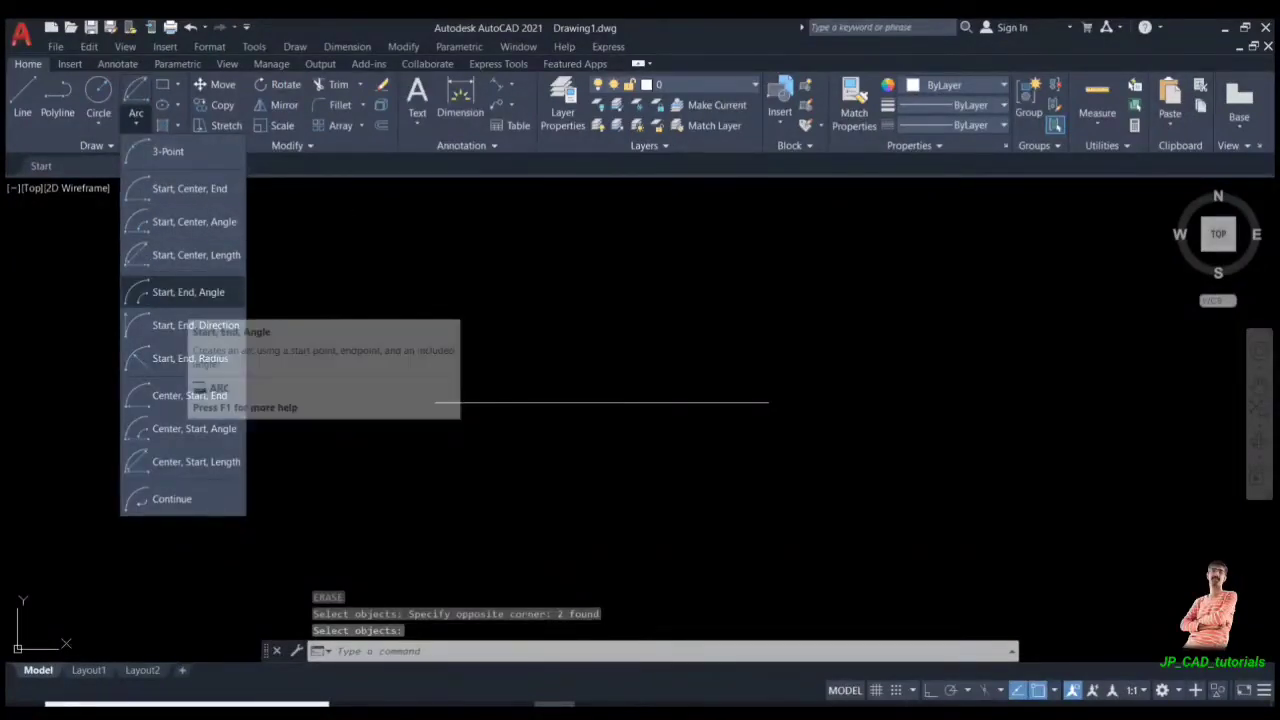
{"action": "left_click", "coordinate": [188, 294]}
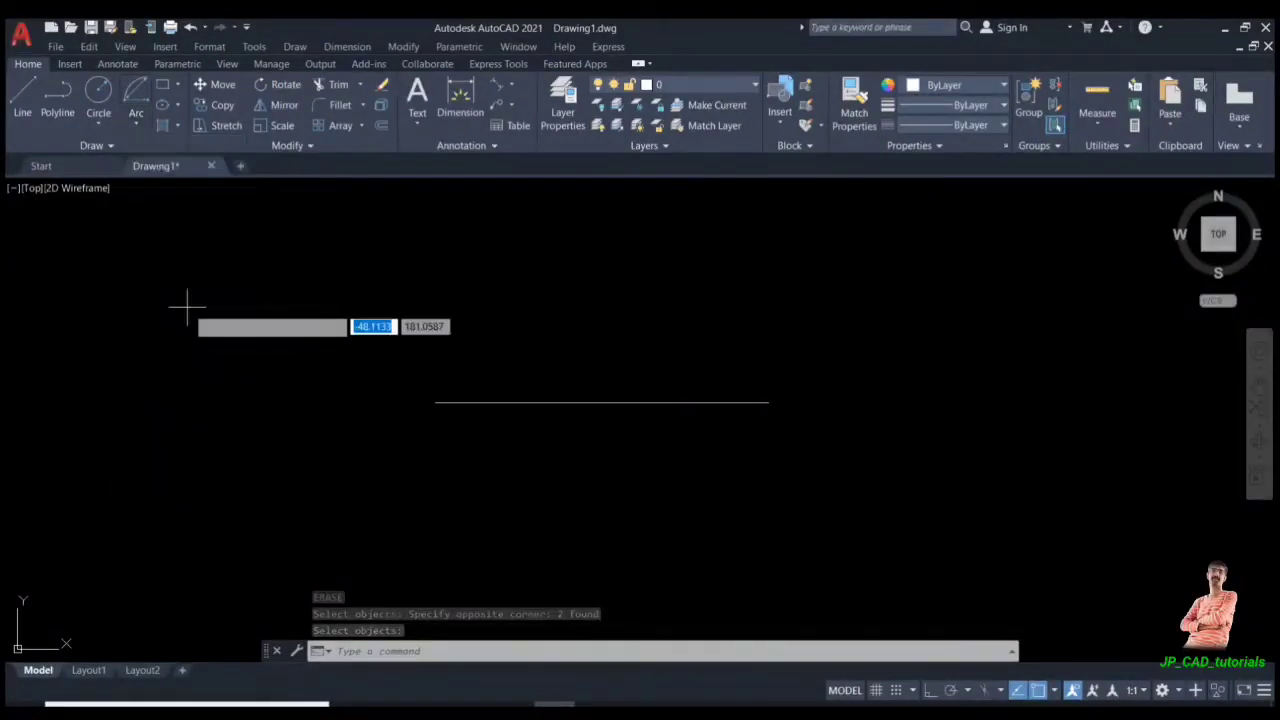
{"action": "left_click", "coordinate": [768, 403]}
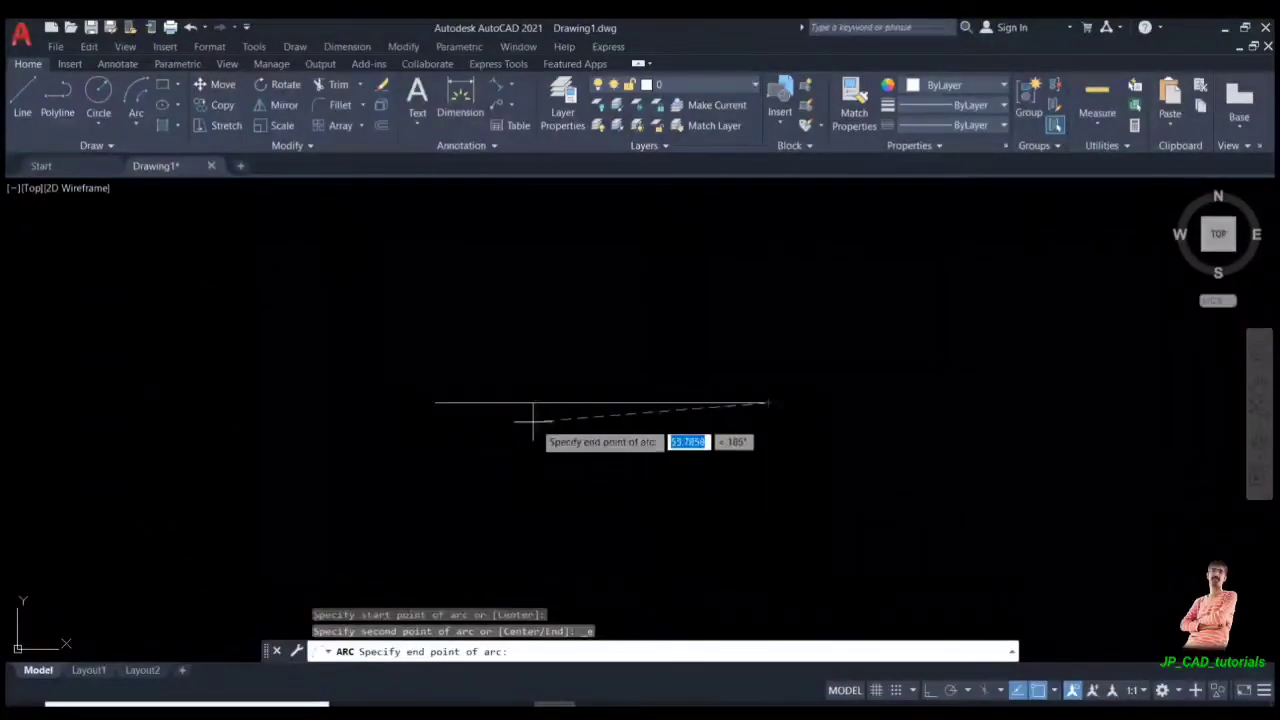
{"action": "left_click", "coordinate": [435, 403]}
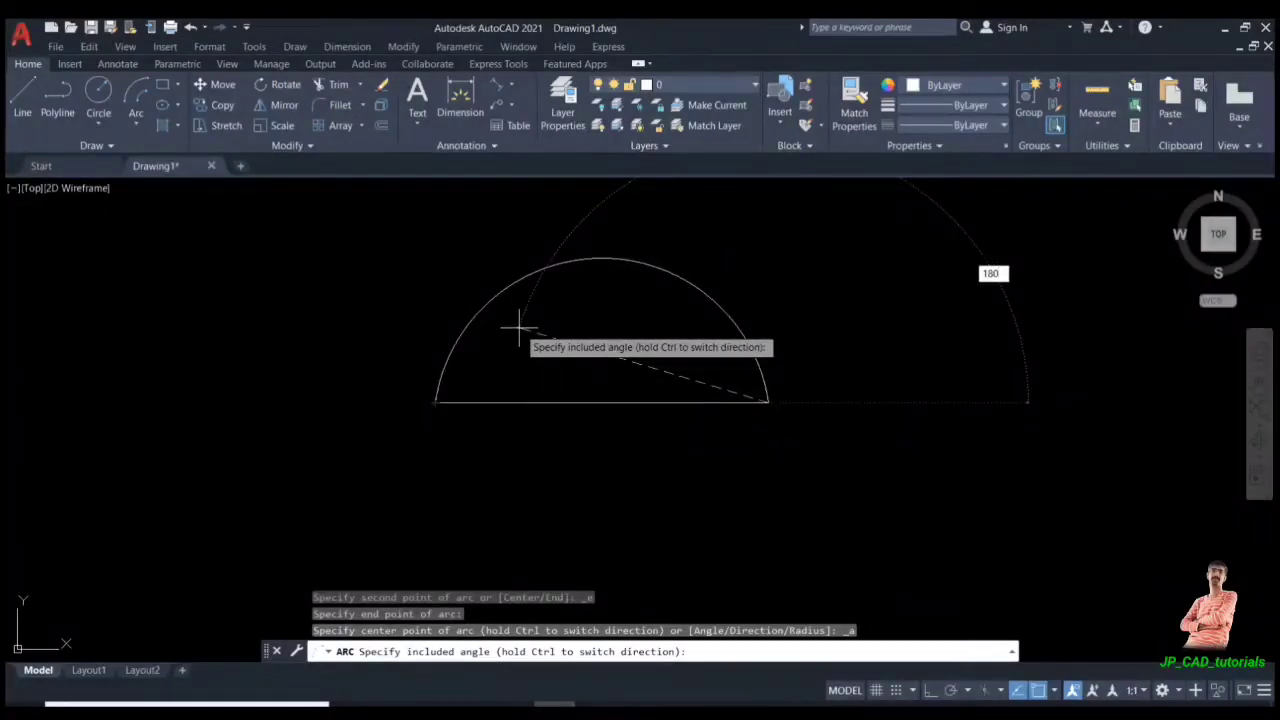
{"action": "key", "text": "Return"}
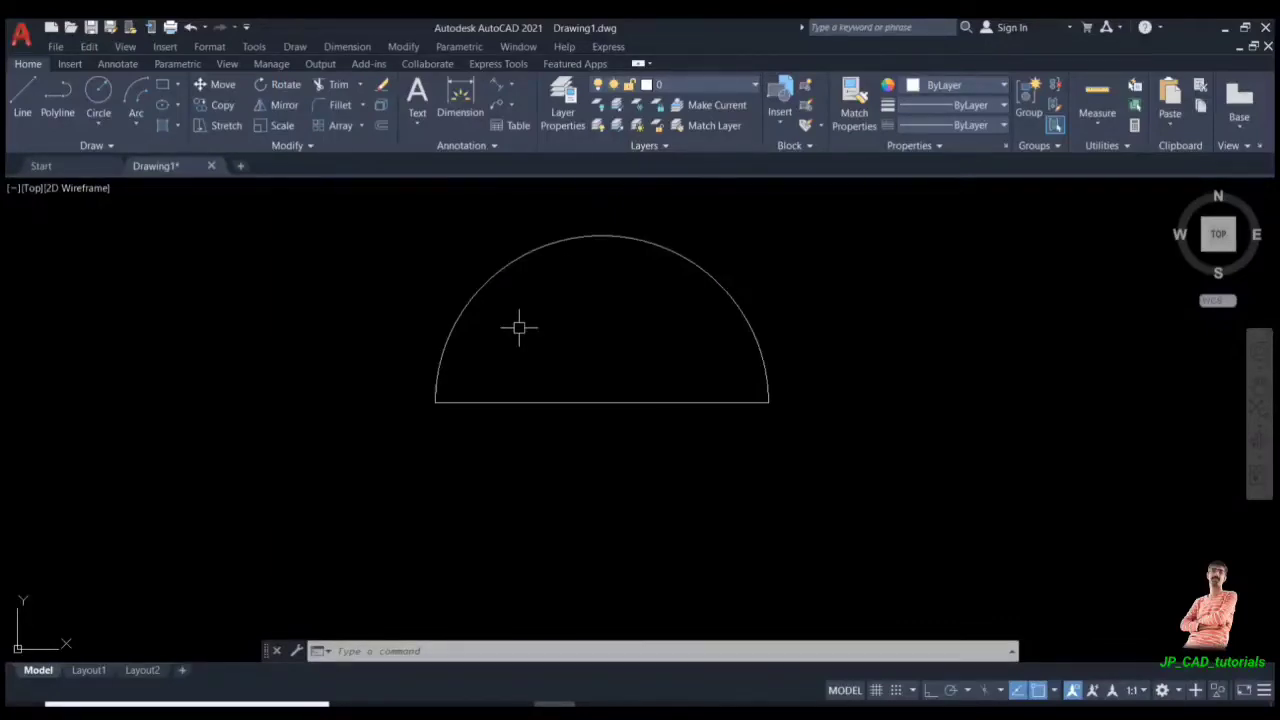
Turn on Ortho mode and erase the semicircular arc above the horizontal line
{"action": "left_click", "coordinate": [518, 327]}
{"action": "key", "text": "F8"}
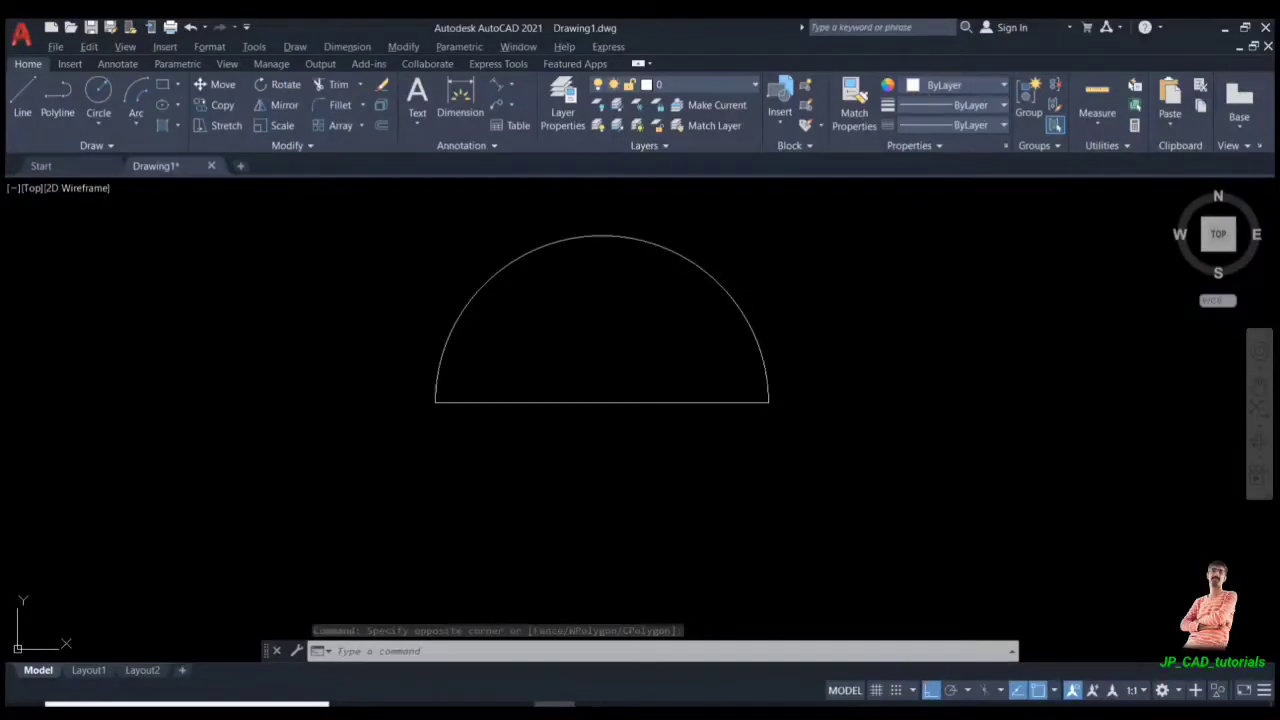
{"action": "left_click", "coordinate": [136, 120]}
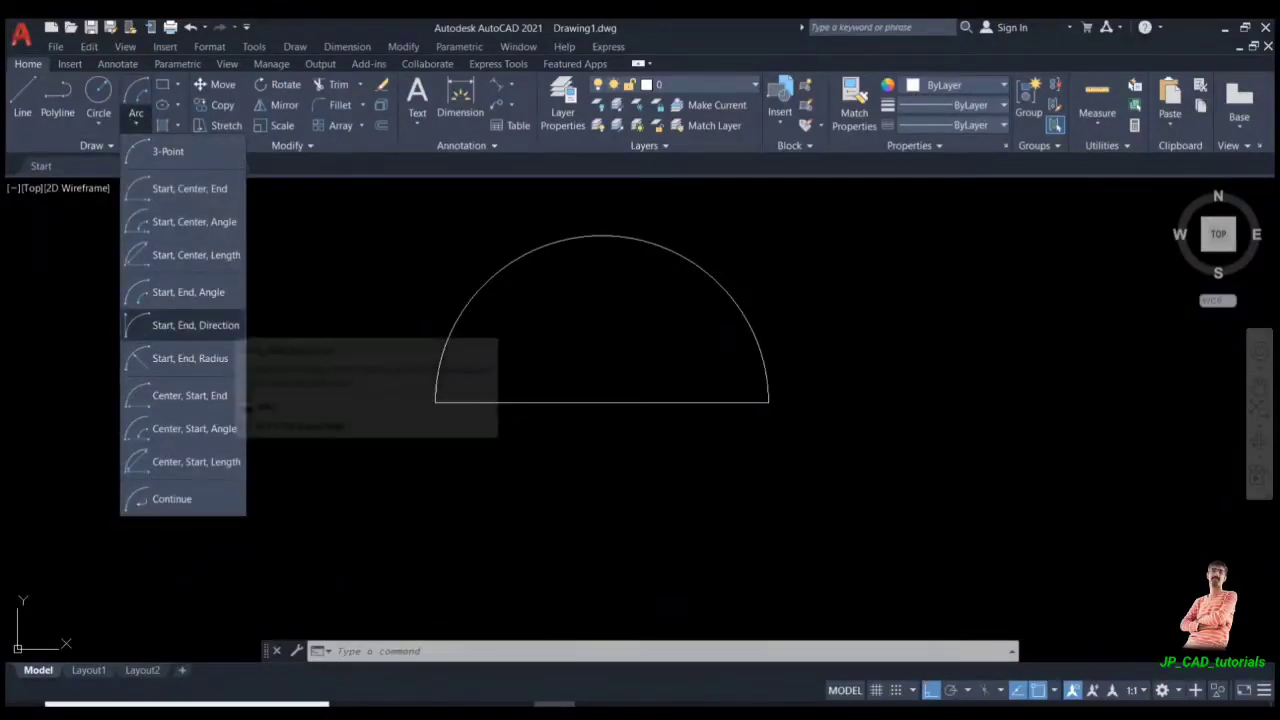
{"action": "key", "text": "Escape"}
{"action": "key", "text": "Escape"}
{"action": "type", "text": "e"}
{"action": "key", "text": "Return"}
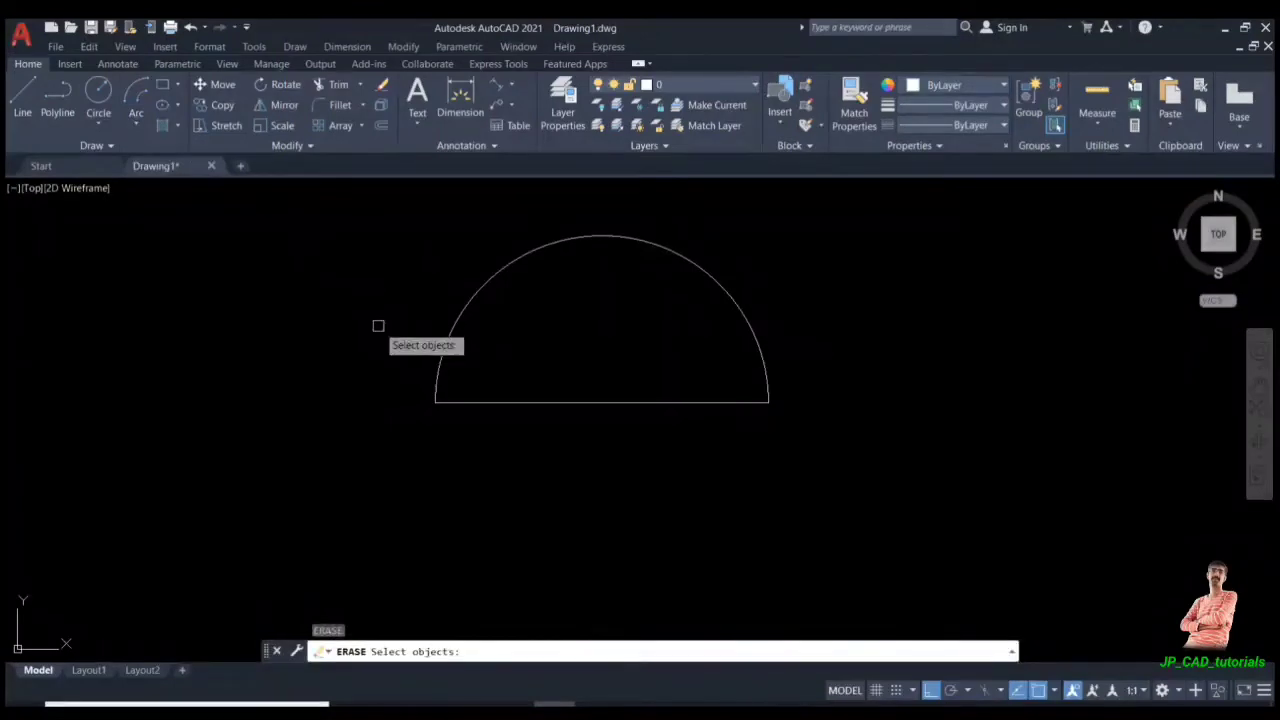
{"action": "left_click", "coordinate": [438, 334]}
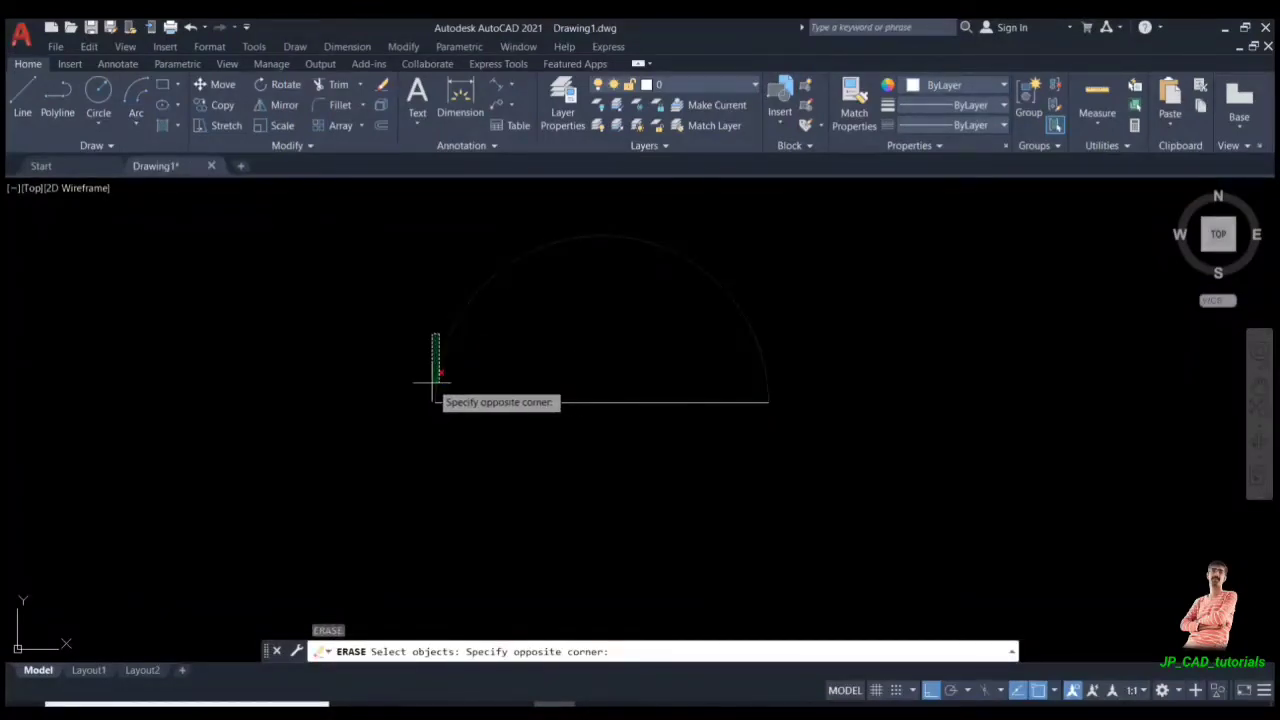
{"action": "left_click", "coordinate": [433, 376]}
{"action": "key", "text": "Return"}
{"action": "key", "text": "Escape"}
{"action": "key", "text": "Escape"}
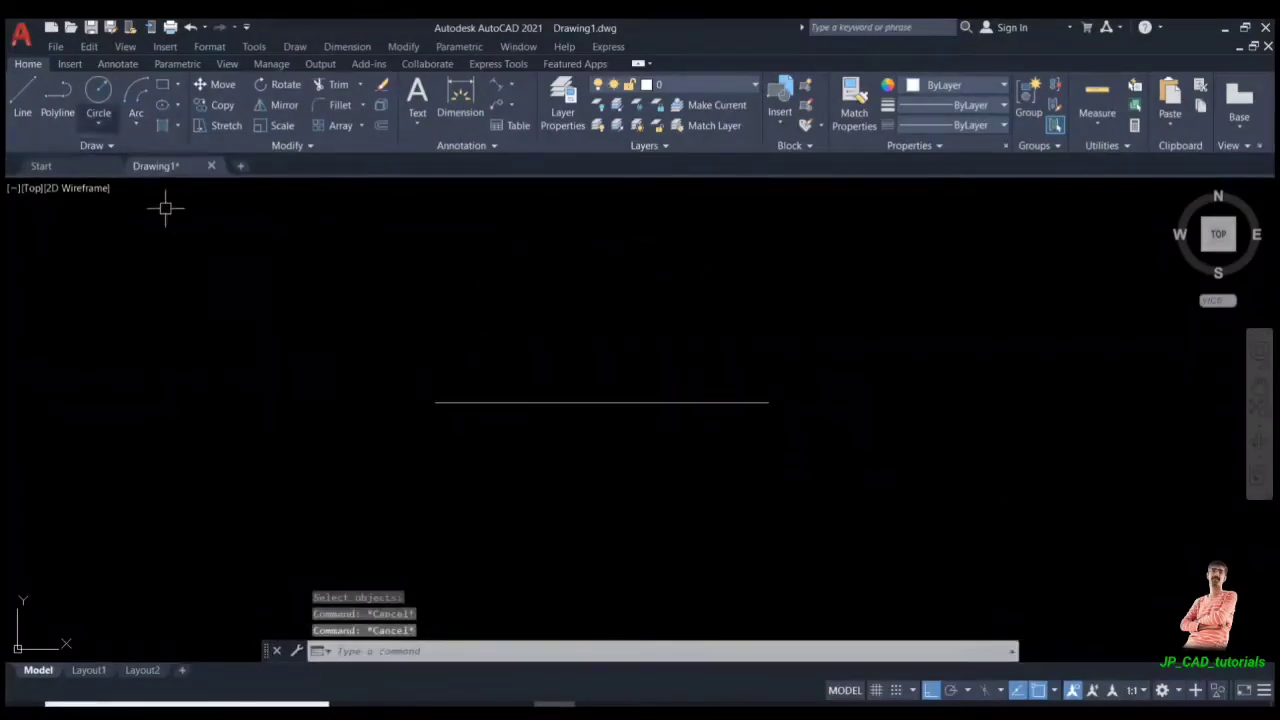
Draw a Start, End, Direction arc from the line's right end to its left end with a 90° tangent direction at the start
{"action": "left_click", "coordinate": [136, 123]}
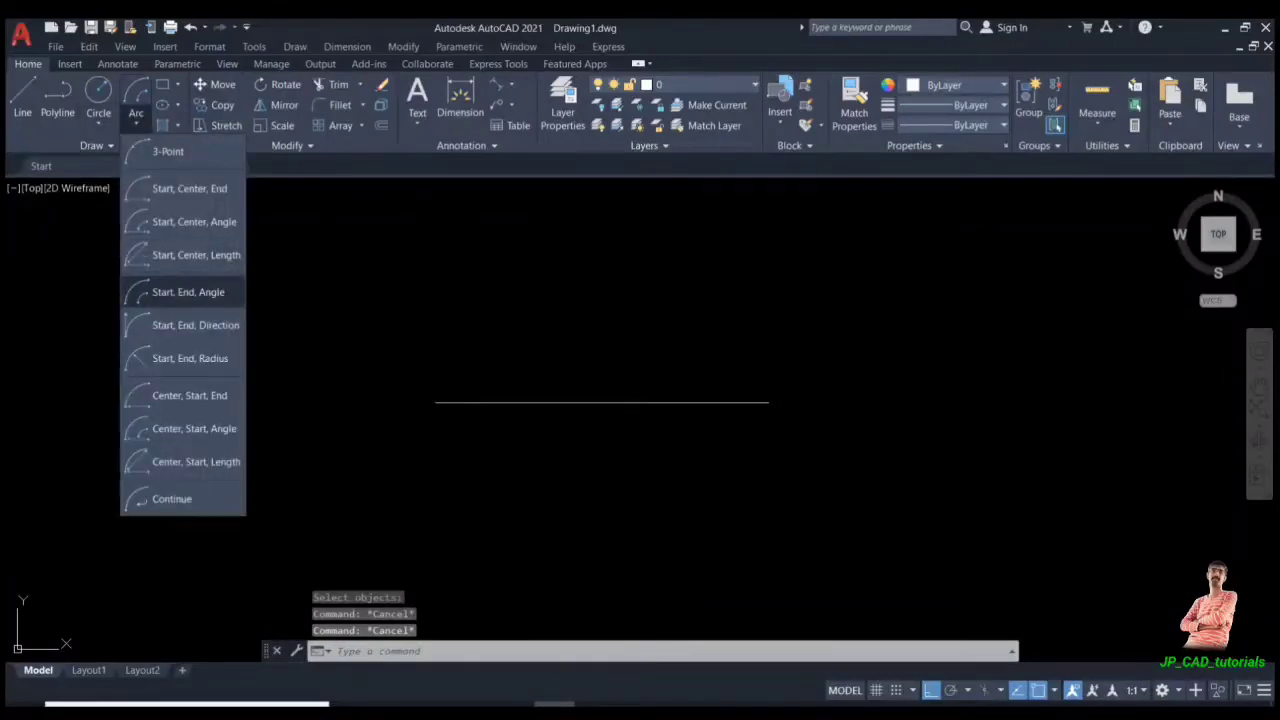
{"action": "left_click", "coordinate": [191, 325]}
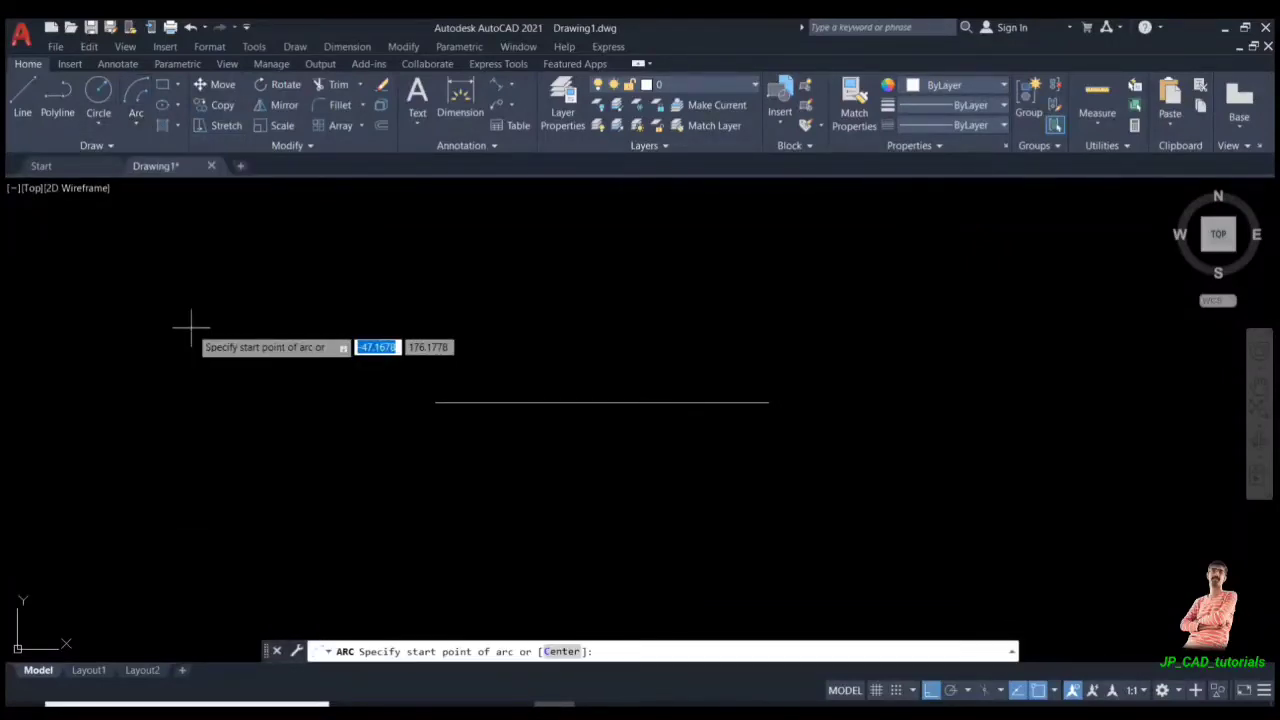
{"action": "left_click", "coordinate": [768, 403]}
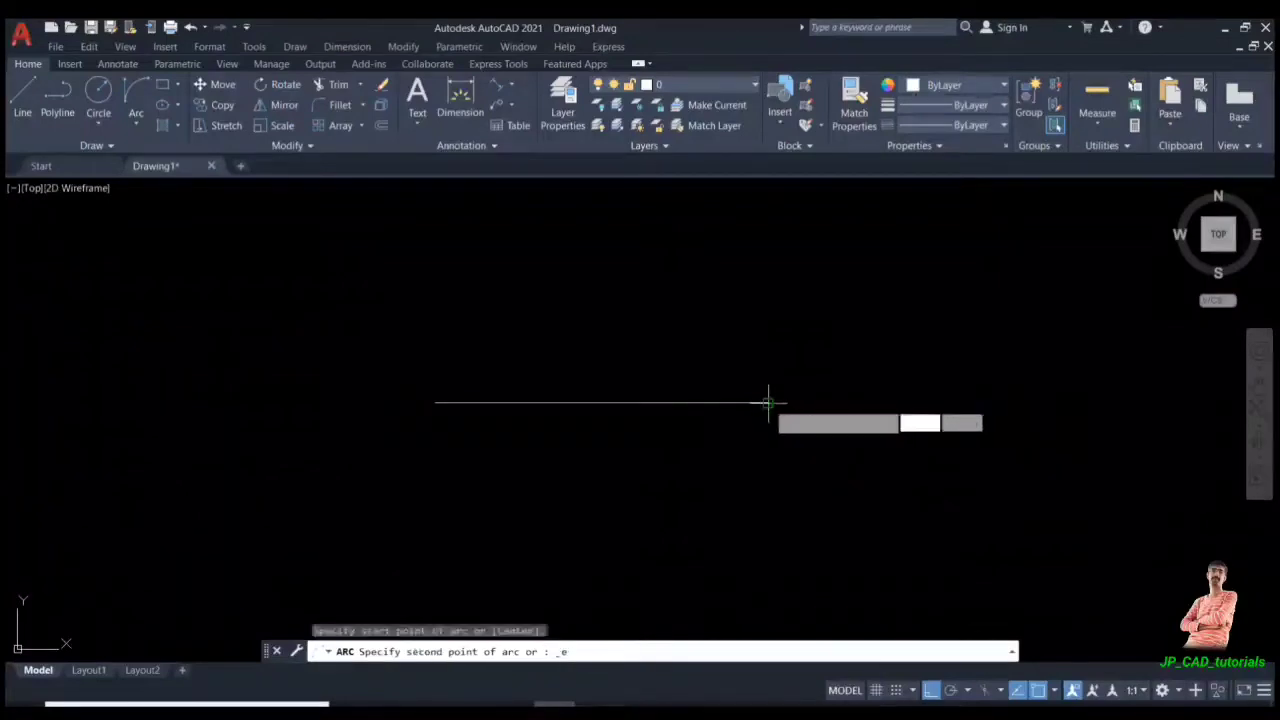
{"action": "left_click", "coordinate": [434, 402]}
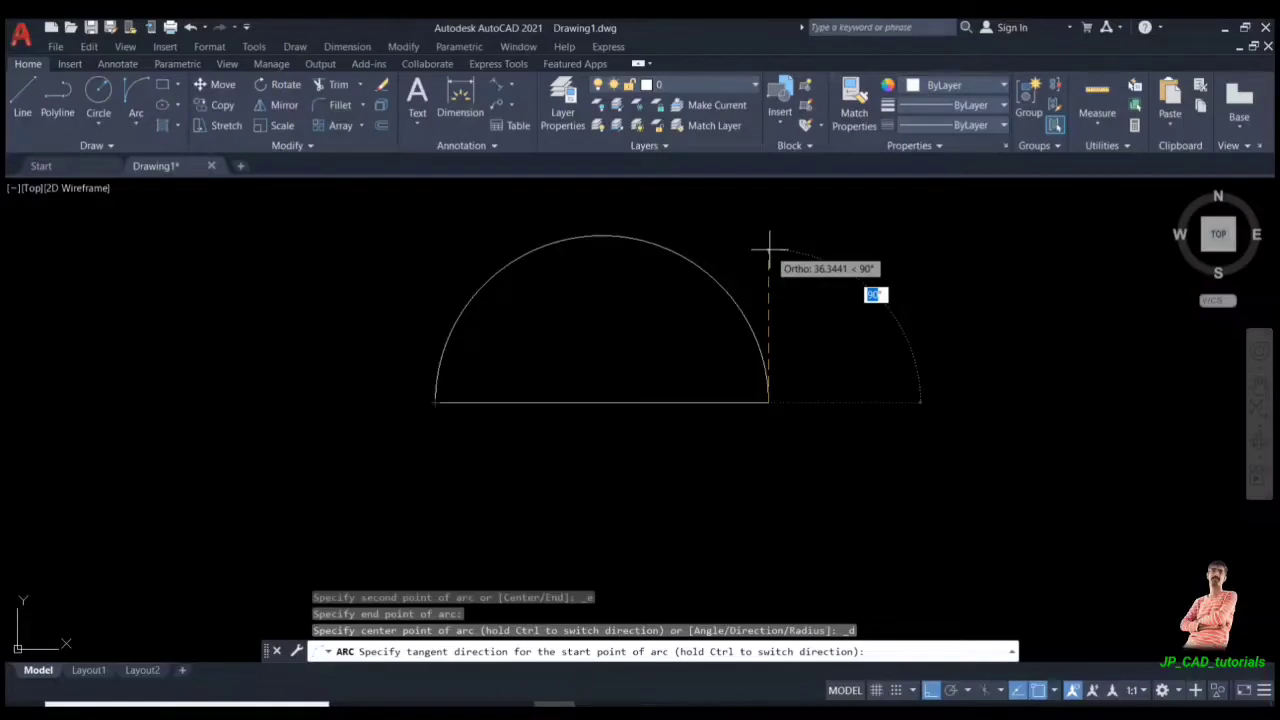
{"action": "key", "text": "Escape"}
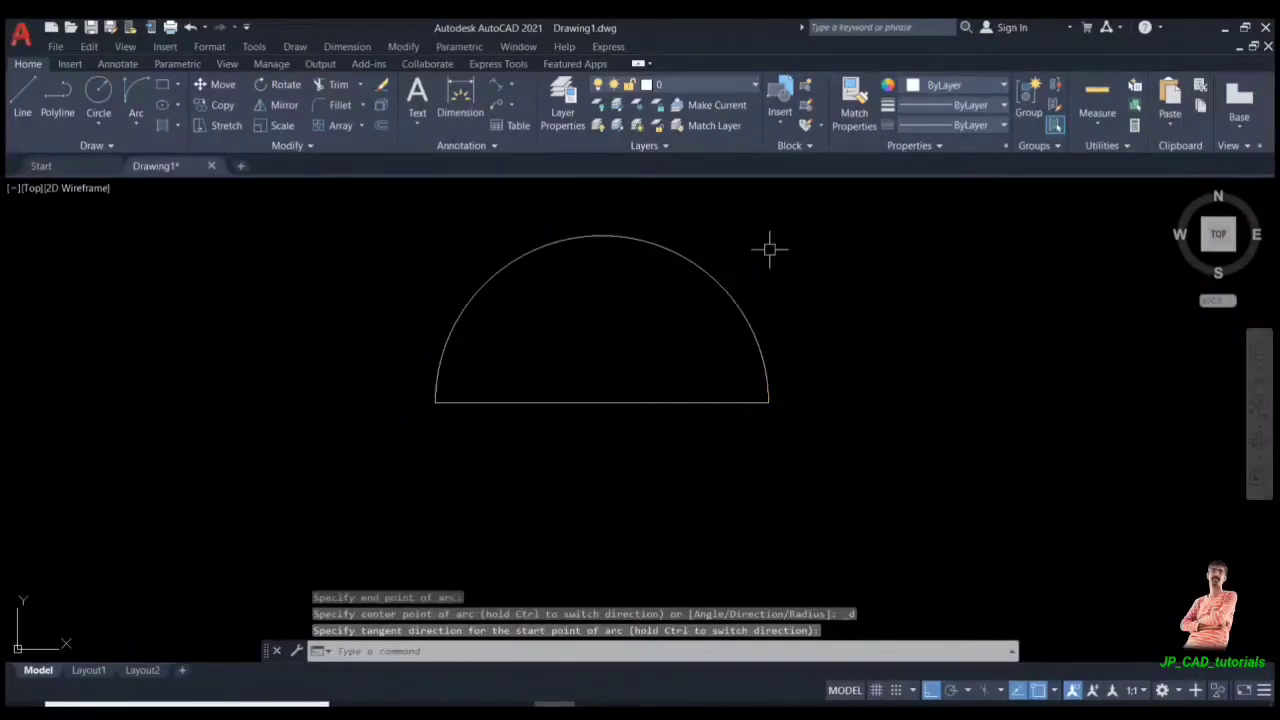
{"action": "key", "text": "Escape"}
{"action": "key", "text": "Escape"}
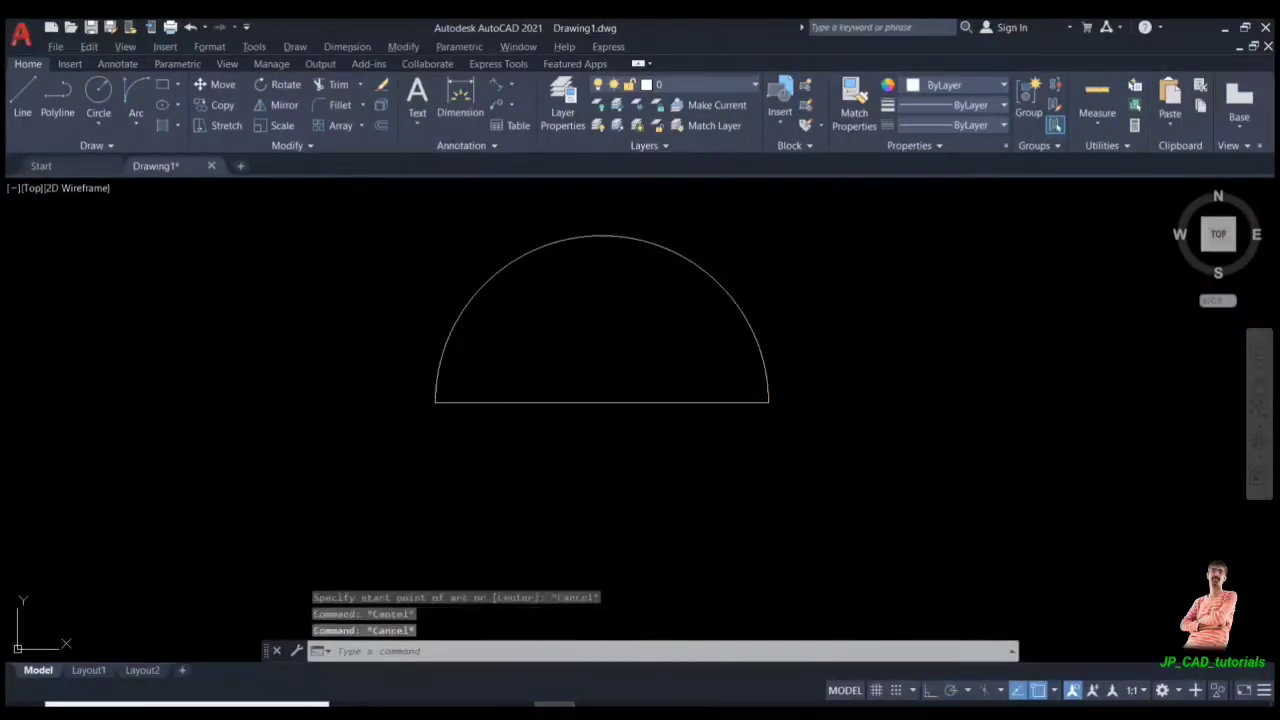
{"action": "left_click", "coordinate": [311, 435]}
{"action": "key", "text": "Escape"}
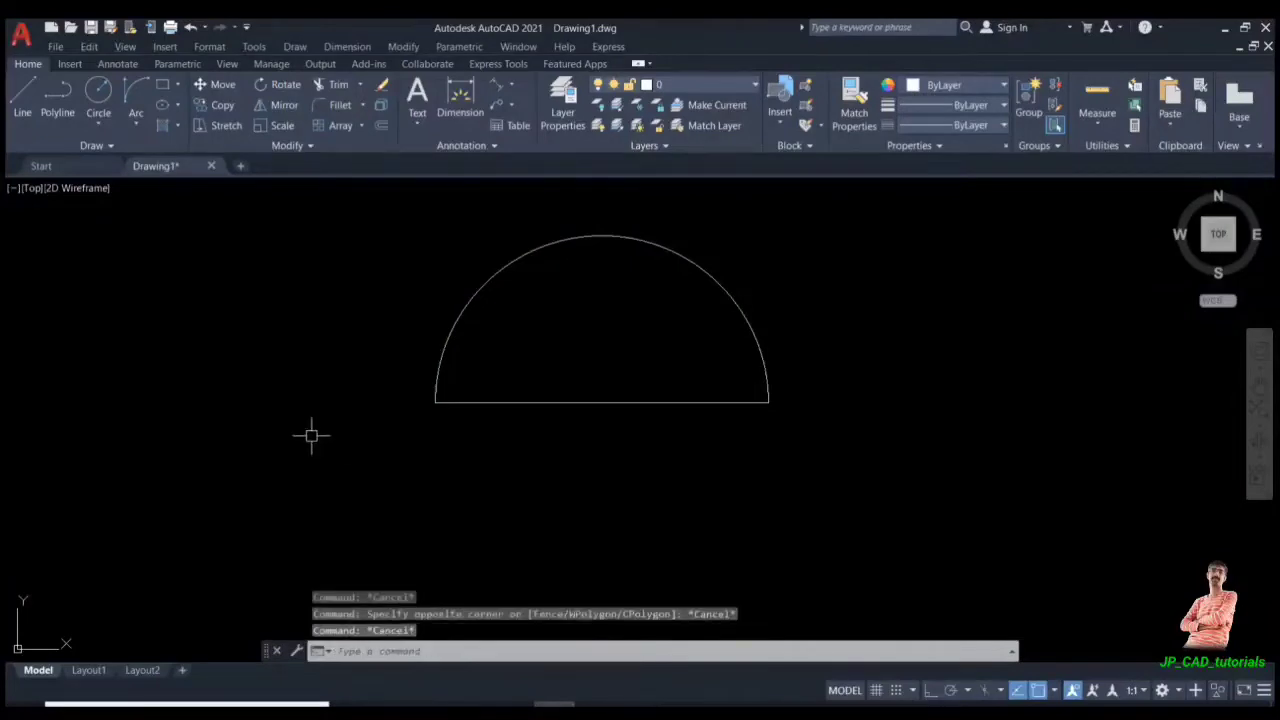
Delete the Start, End, Direction arc above the horizontal line
{"action": "left_click", "coordinate": [545, 312]}
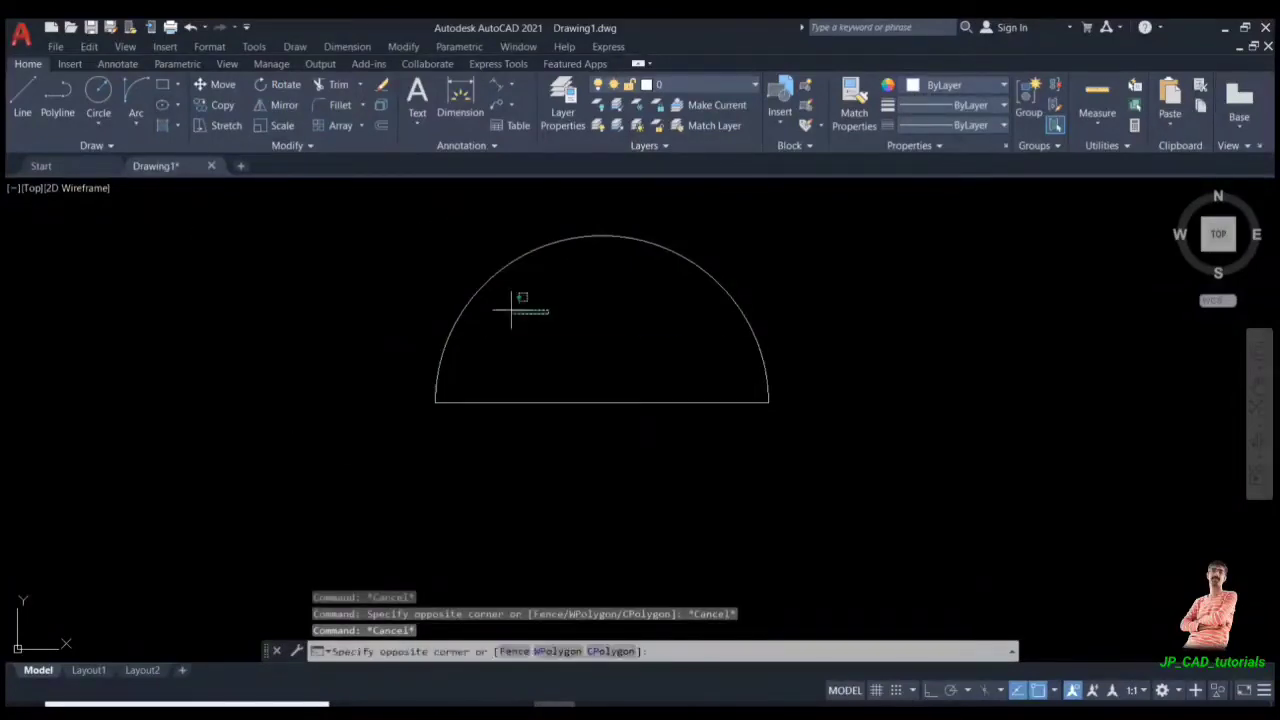
{"action": "left_click", "coordinate": [477, 304]}
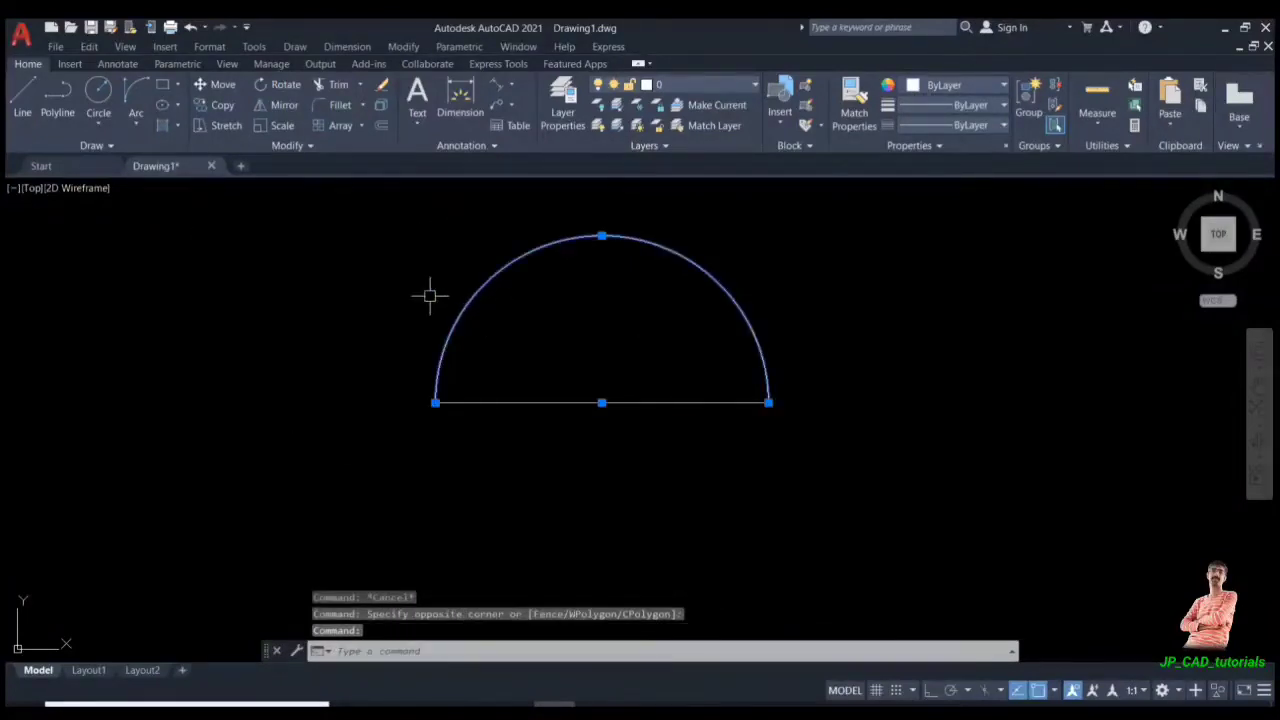
{"action": "key", "text": "Delete"}
Draw a Start, End, Radius arc from the horizontal line's right end to its left end with a radius of 60
{"action": "left_click", "coordinate": [136, 125]}
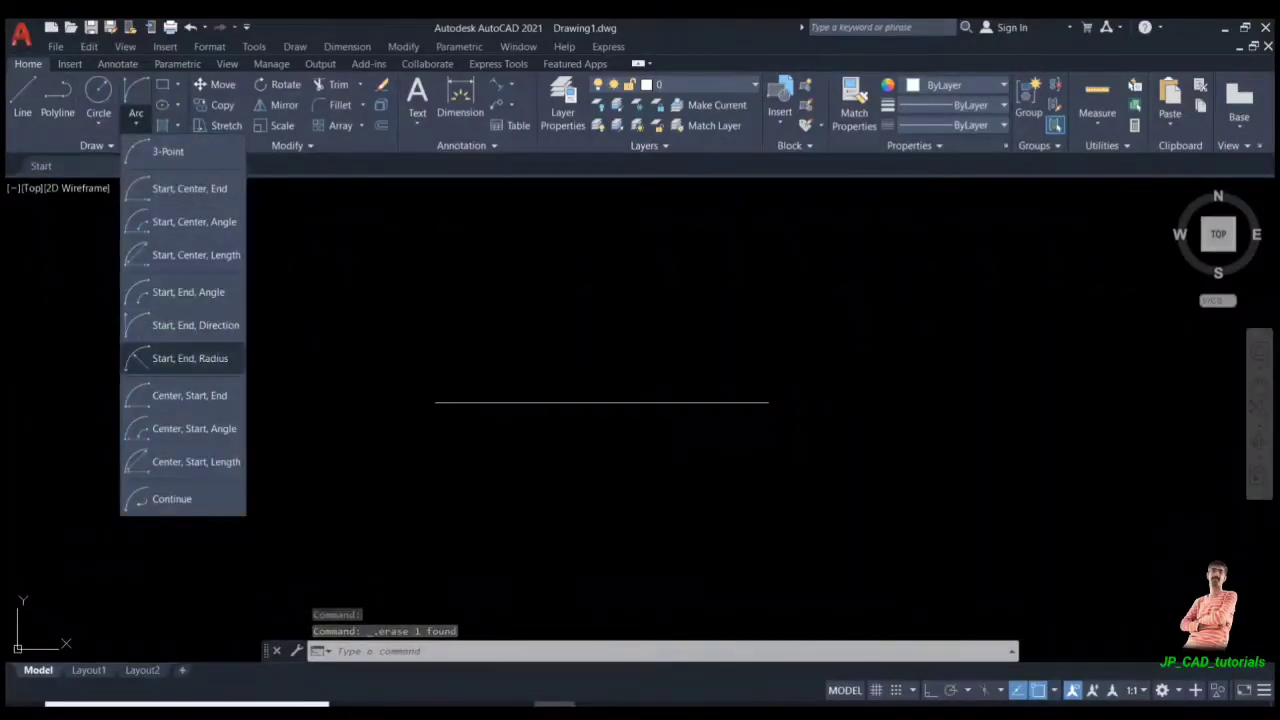
{"action": "left_click", "coordinate": [192, 359]}
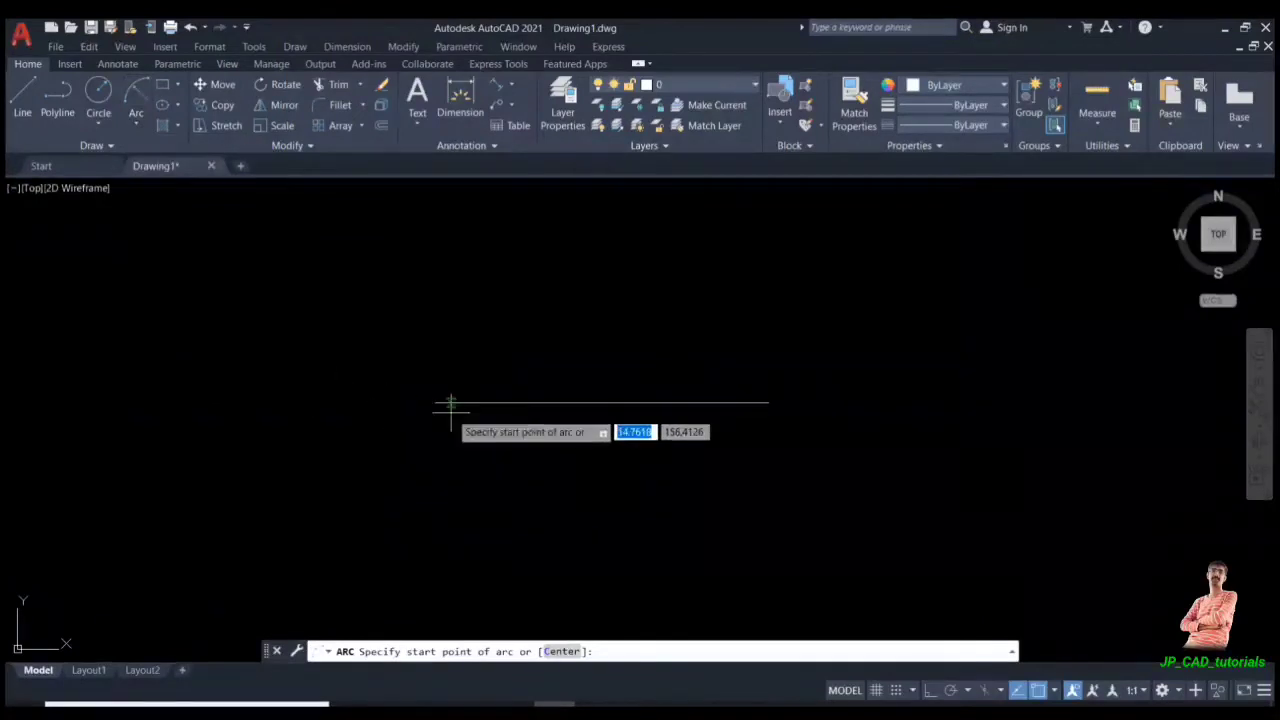
{"action": "left_click", "coordinate": [764, 401]}
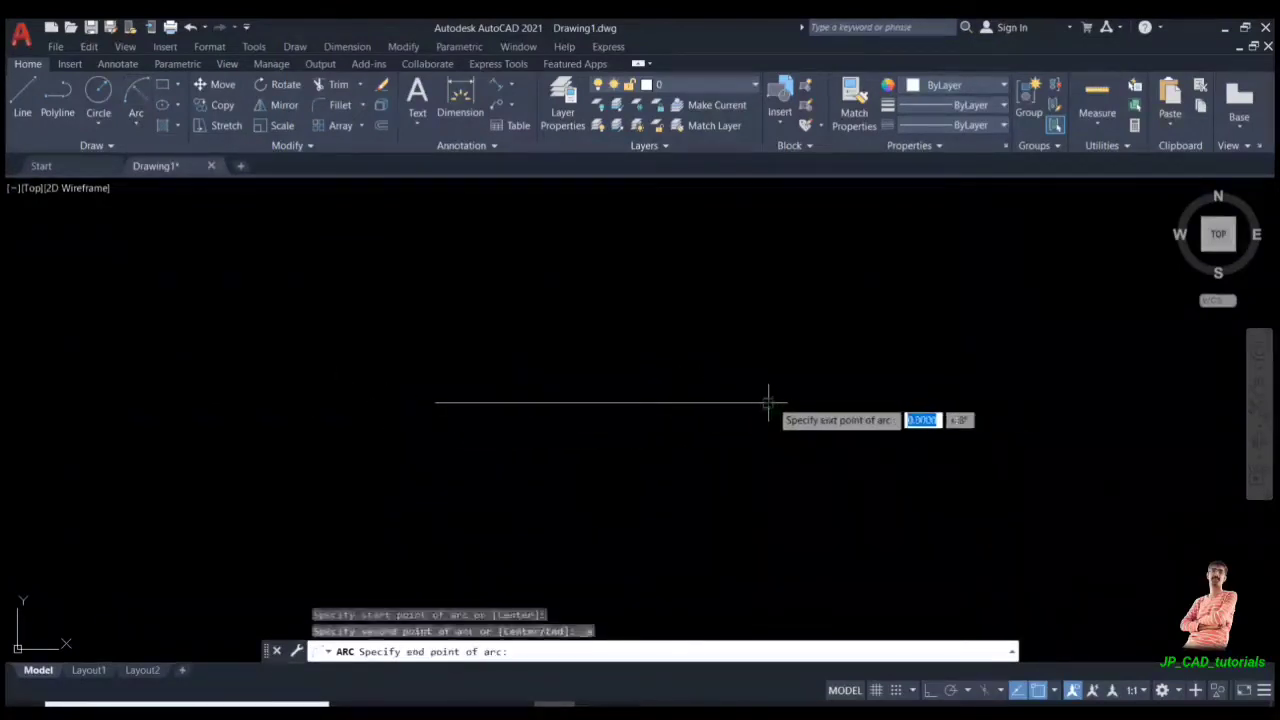
{"action": "left_click", "coordinate": [435, 403]}
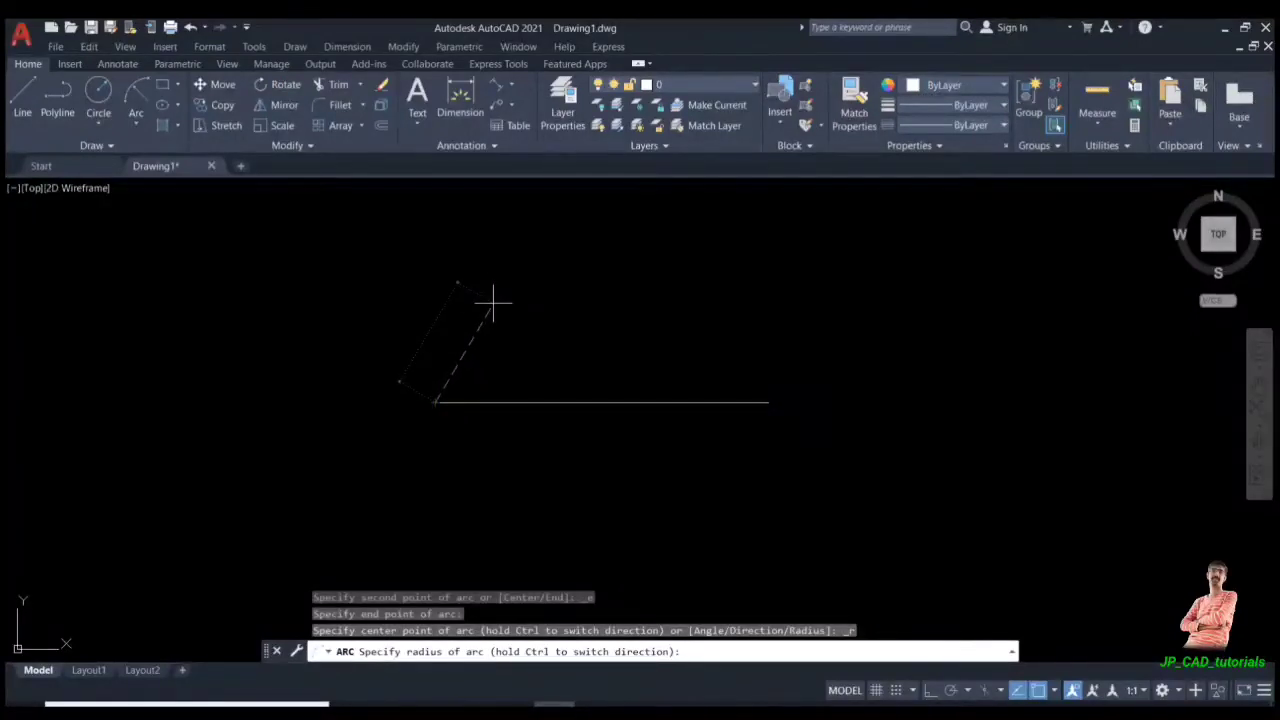
{"action": "type", "text": "60"}
{"action": "key", "text": "Return"}
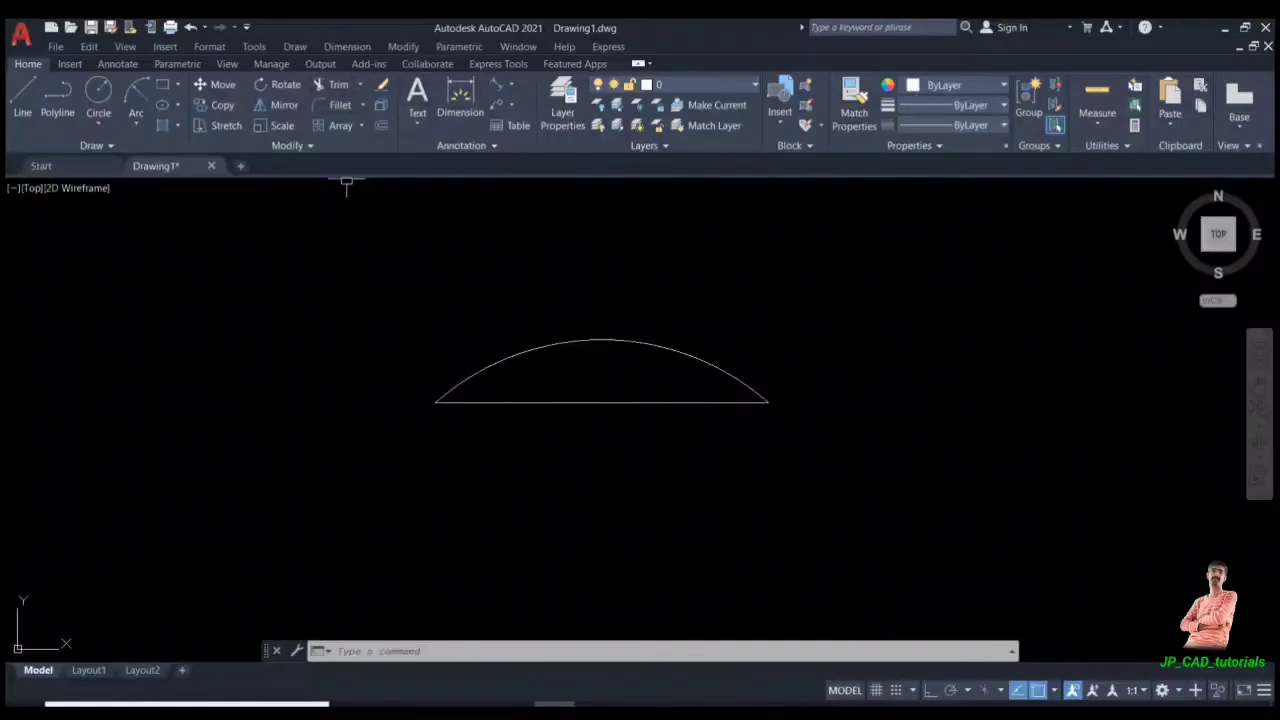
Add a radius dimension to the arc, placing it between the arc and the horizontal line
{"action": "left_click", "coordinate": [508, 85]}
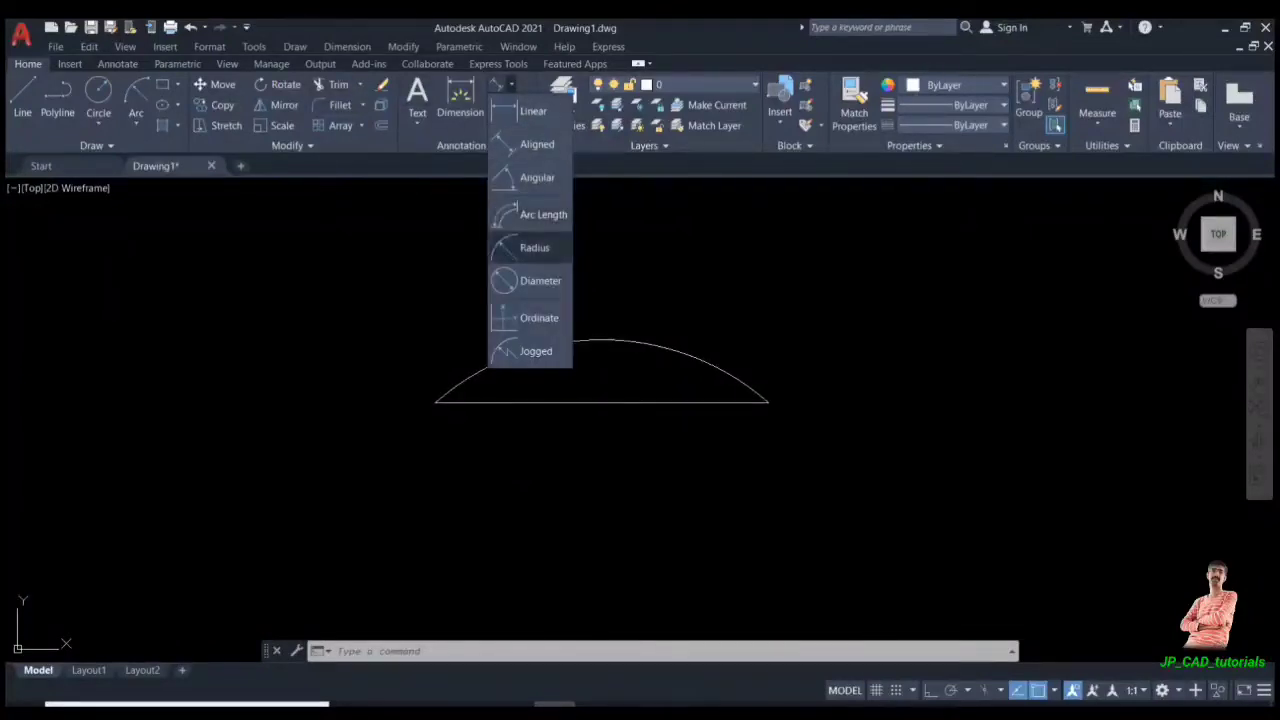
{"action": "left_click", "coordinate": [534, 247]}
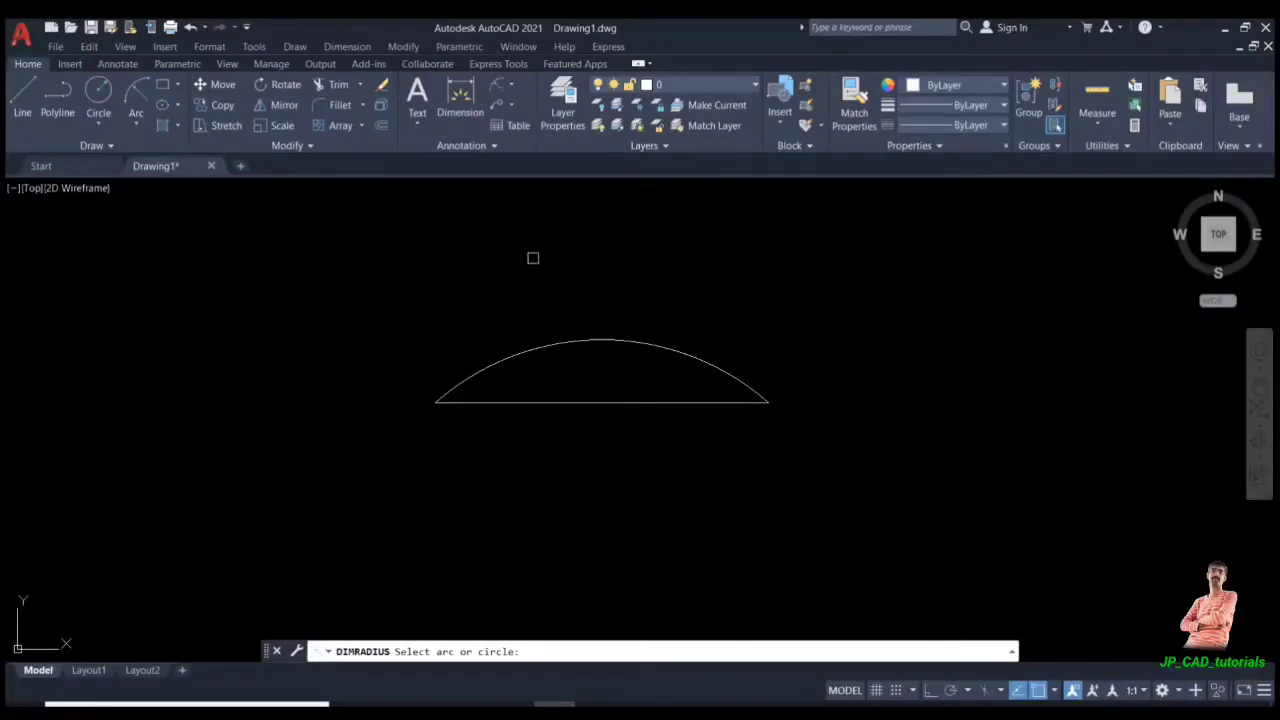
{"action": "left_click", "coordinate": [586, 343]}
{"action": "left_click", "coordinate": [590, 350]}
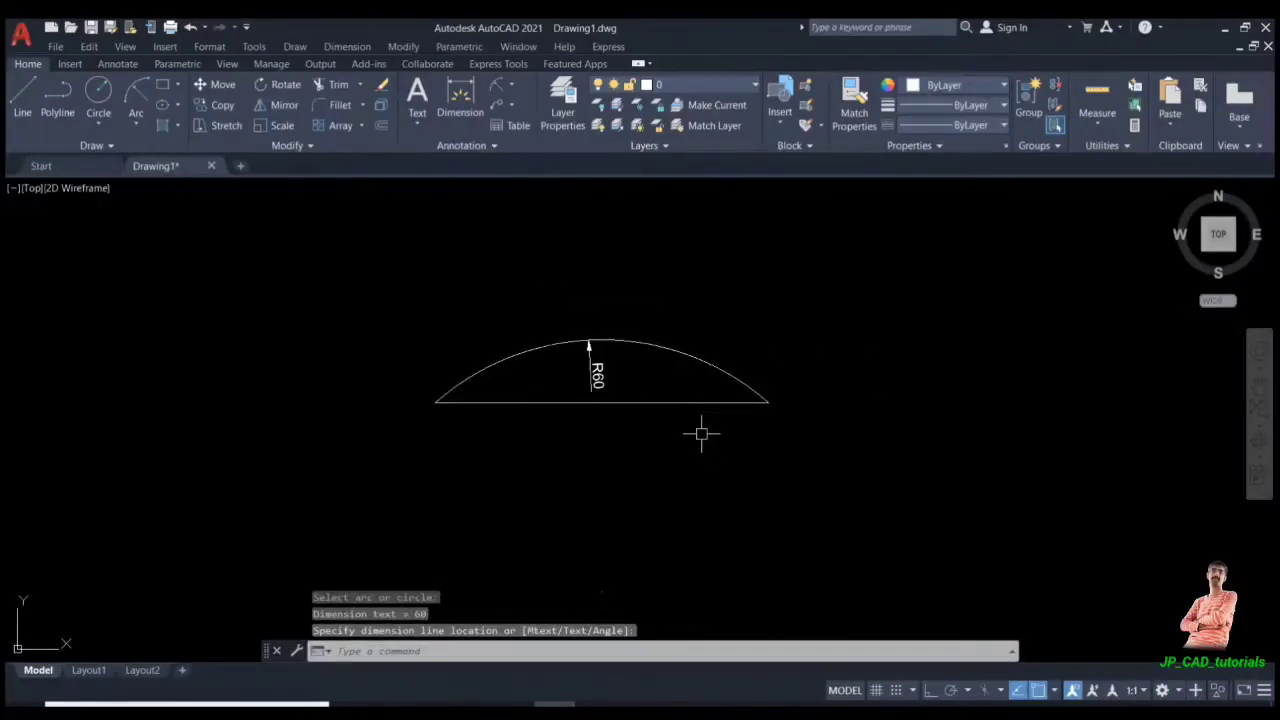
{"action": "key", "text": "Escape"}
{"action": "key", "text": "Escape"}
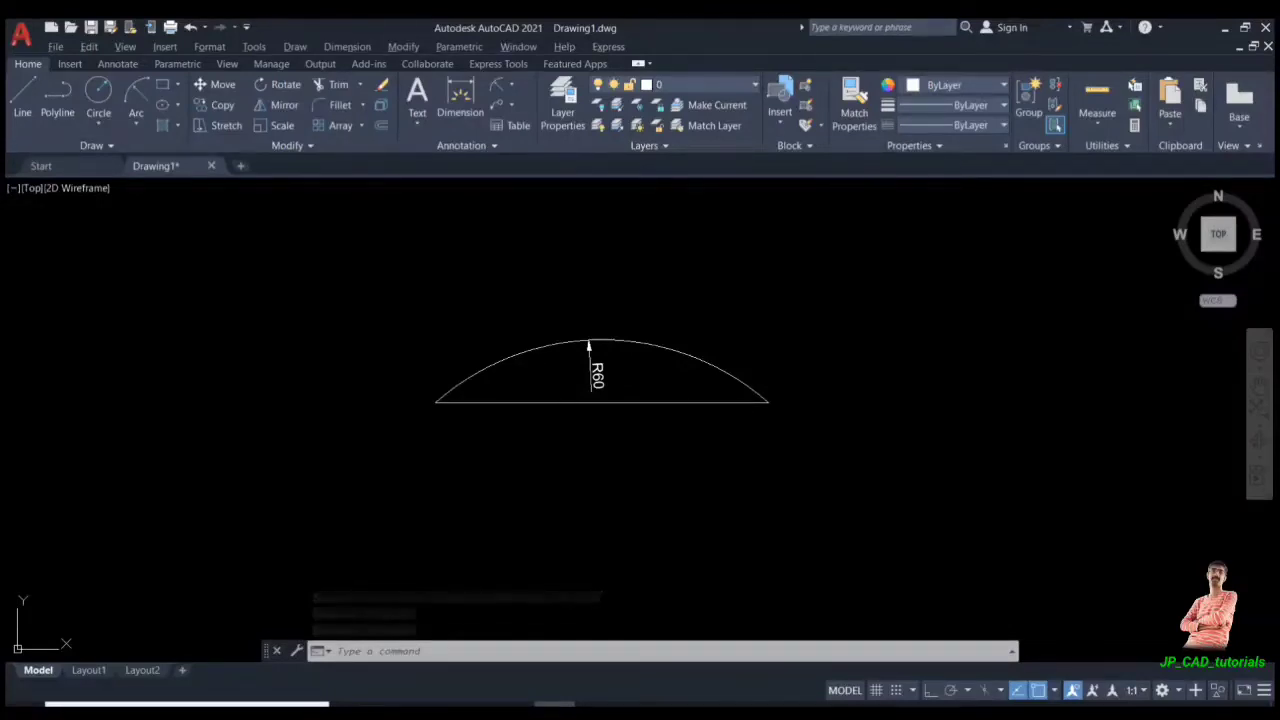
Erase the 60 radius arc and its radius dimension, keeping the horizontal line
{"action": "left_click", "coordinate": [136, 125]}
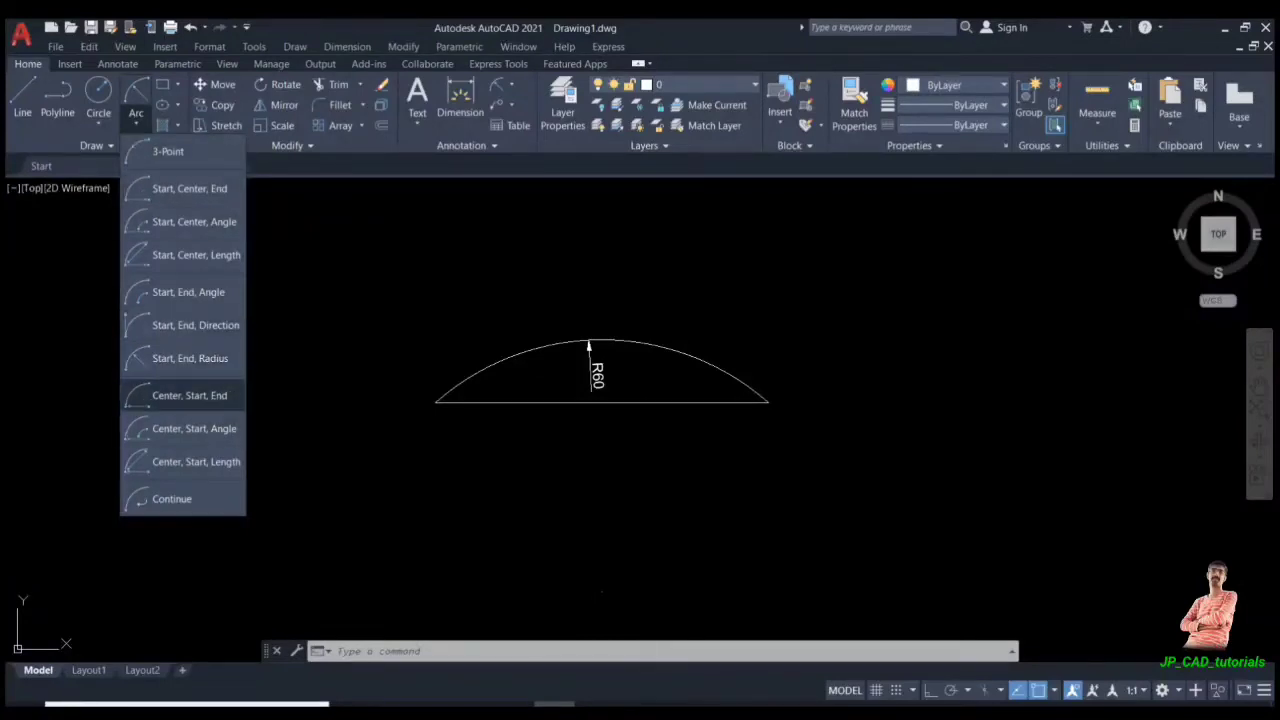
{"action": "type", "text": "e"}
{"action": "key", "text": "Return"}
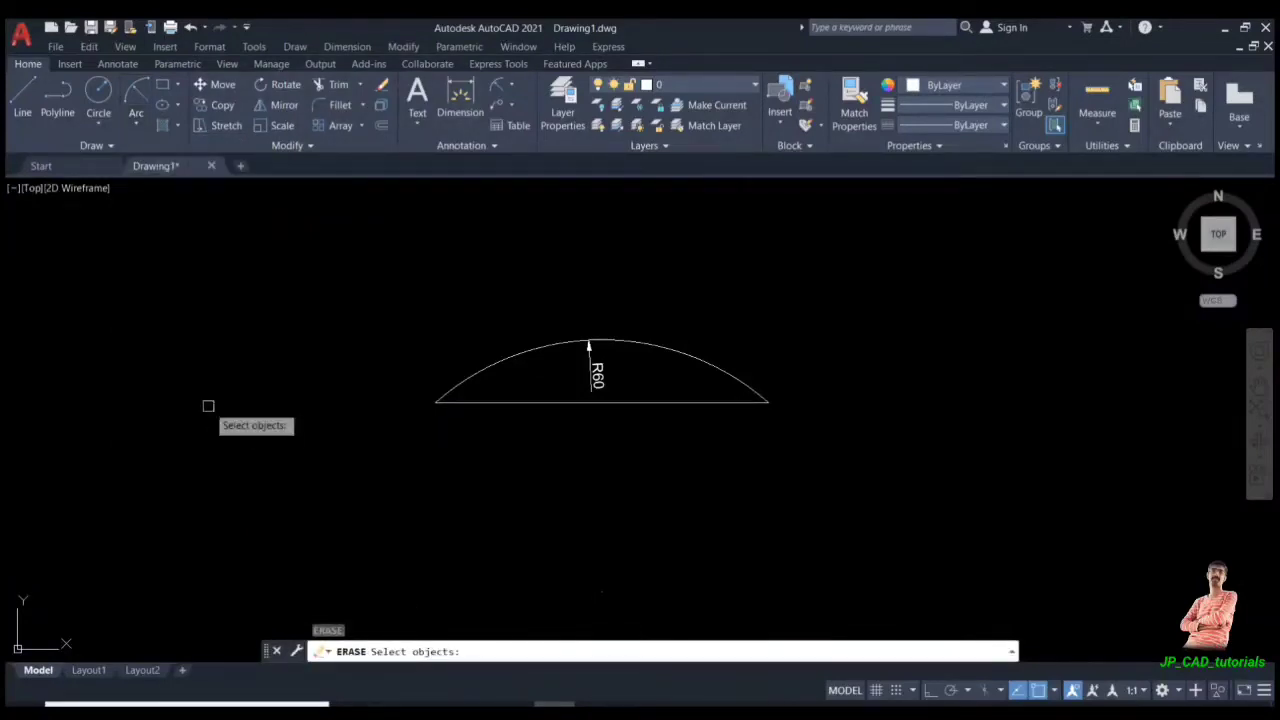
{"action": "left_click_drag", "start_coordinate": [634, 304], "coordinate": [570, 354]}
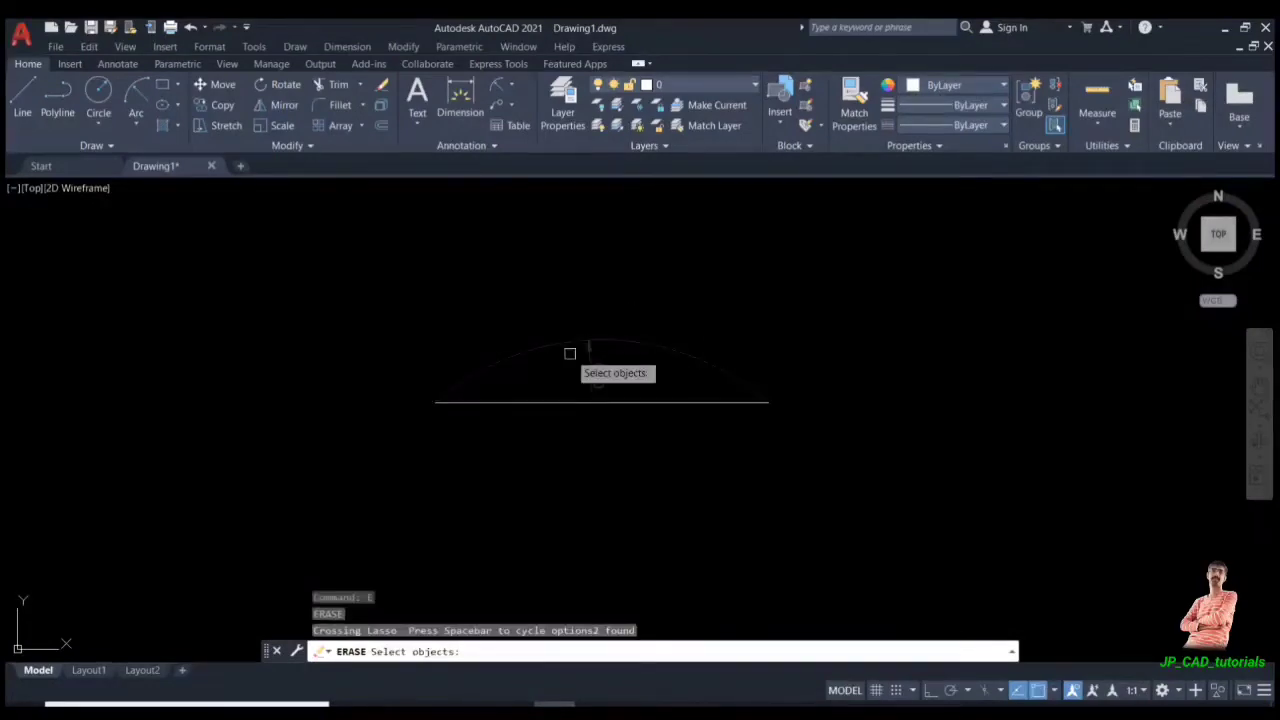
{"action": "left_click", "coordinate": [570, 354]}
{"action": "key", "text": "Return"}
{"action": "left_click", "coordinate": [570, 354]}
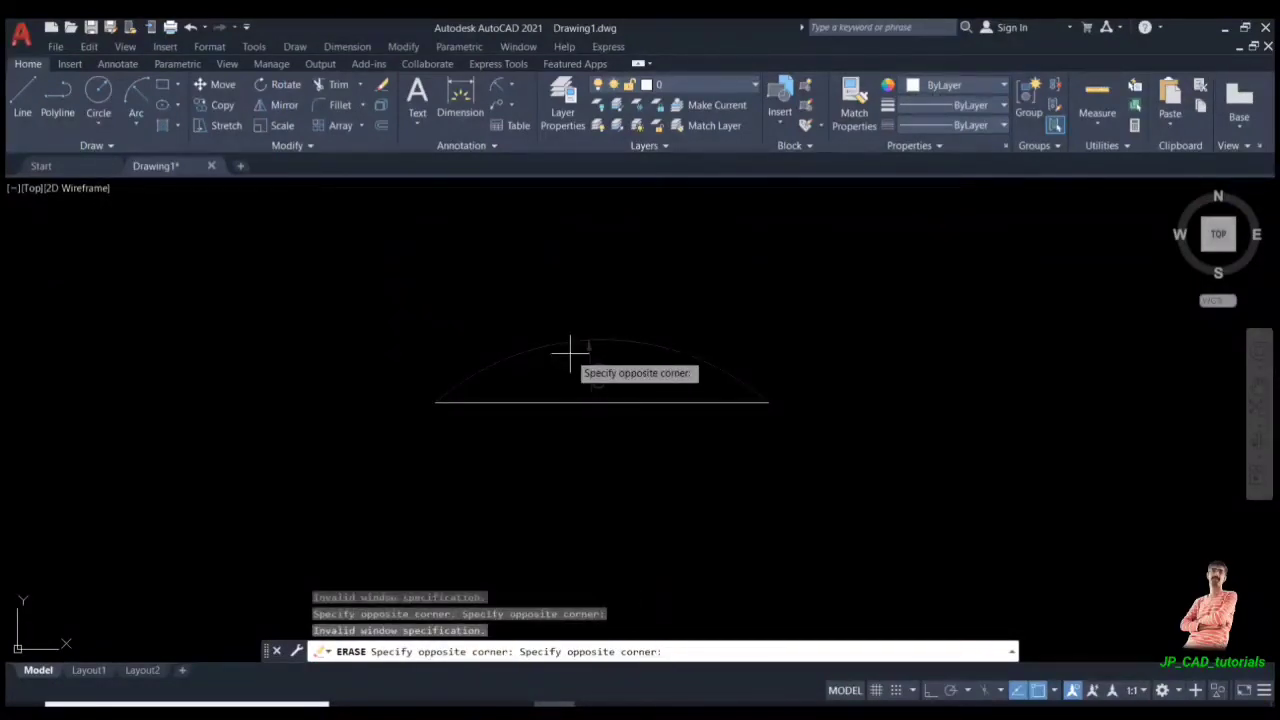
{"action": "left_click", "coordinate": [496, 381]}
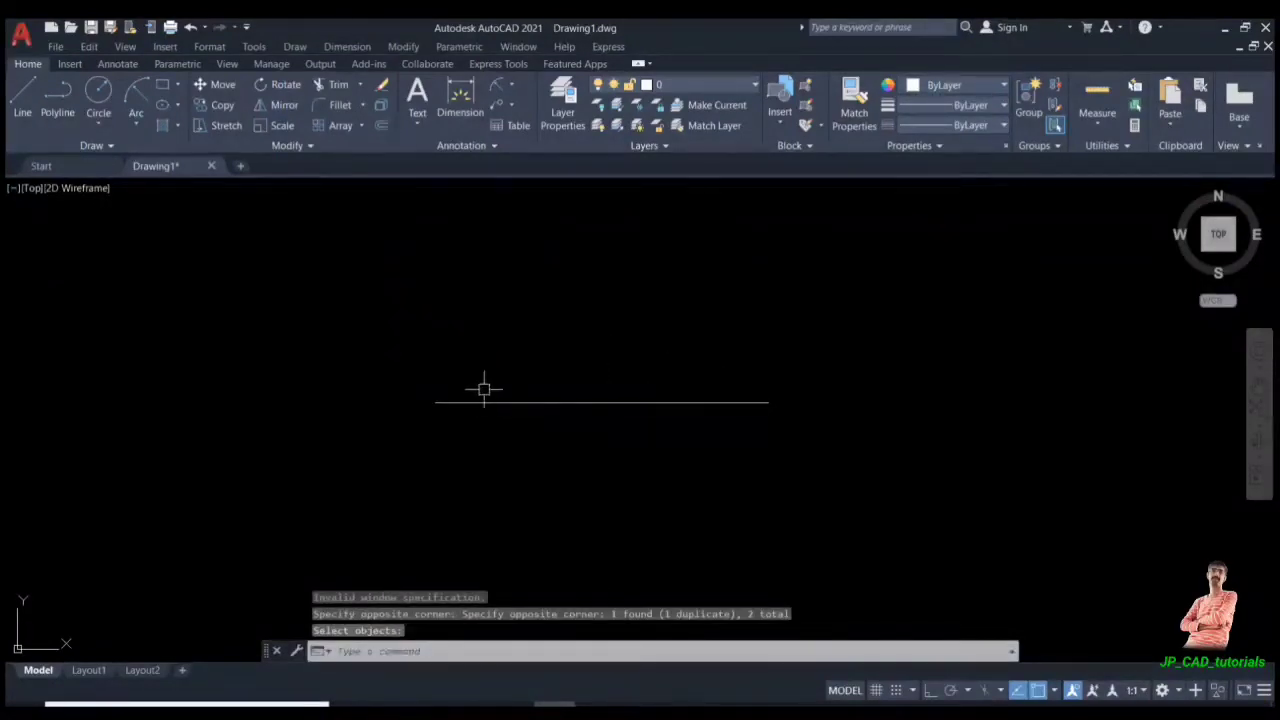
Draw a Center, Start, End arc centred on the line's midpoint, from the line's right end to its left end
{"action": "left_click", "coordinate": [136, 124]}
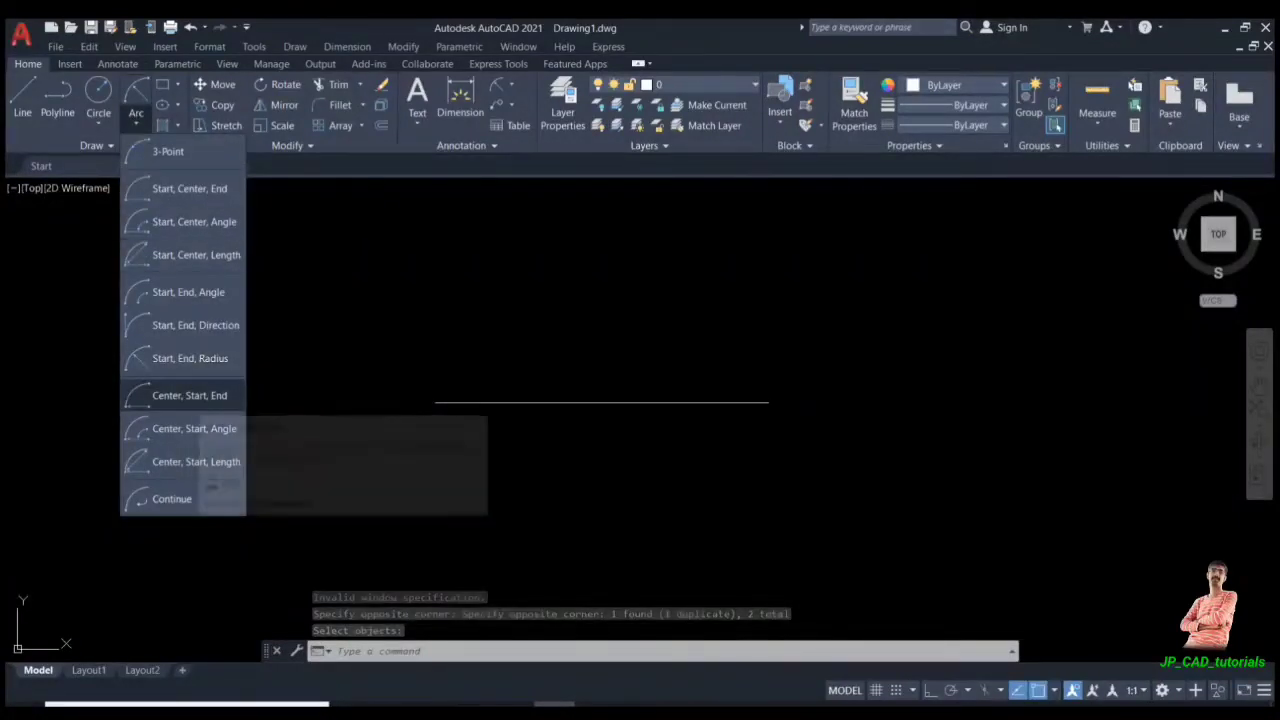
{"action": "left_click", "coordinate": [189, 395]}
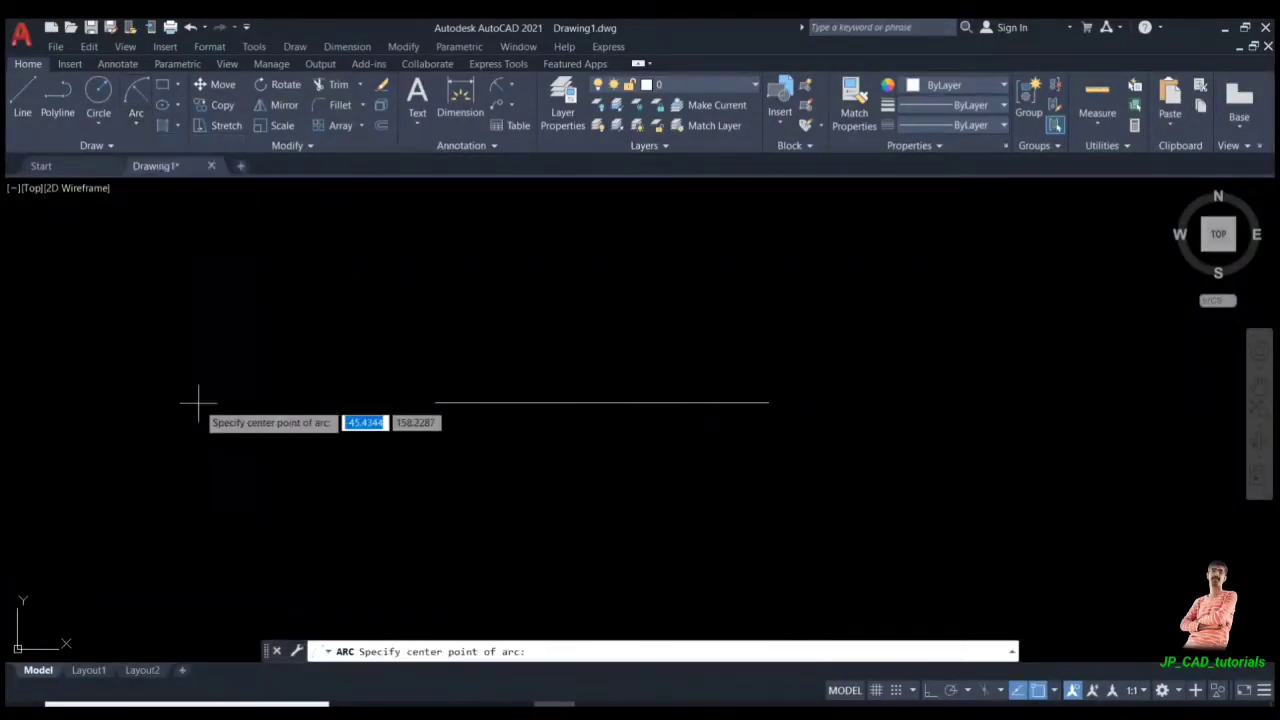
{"action": "left_click", "coordinate": [601, 403]}
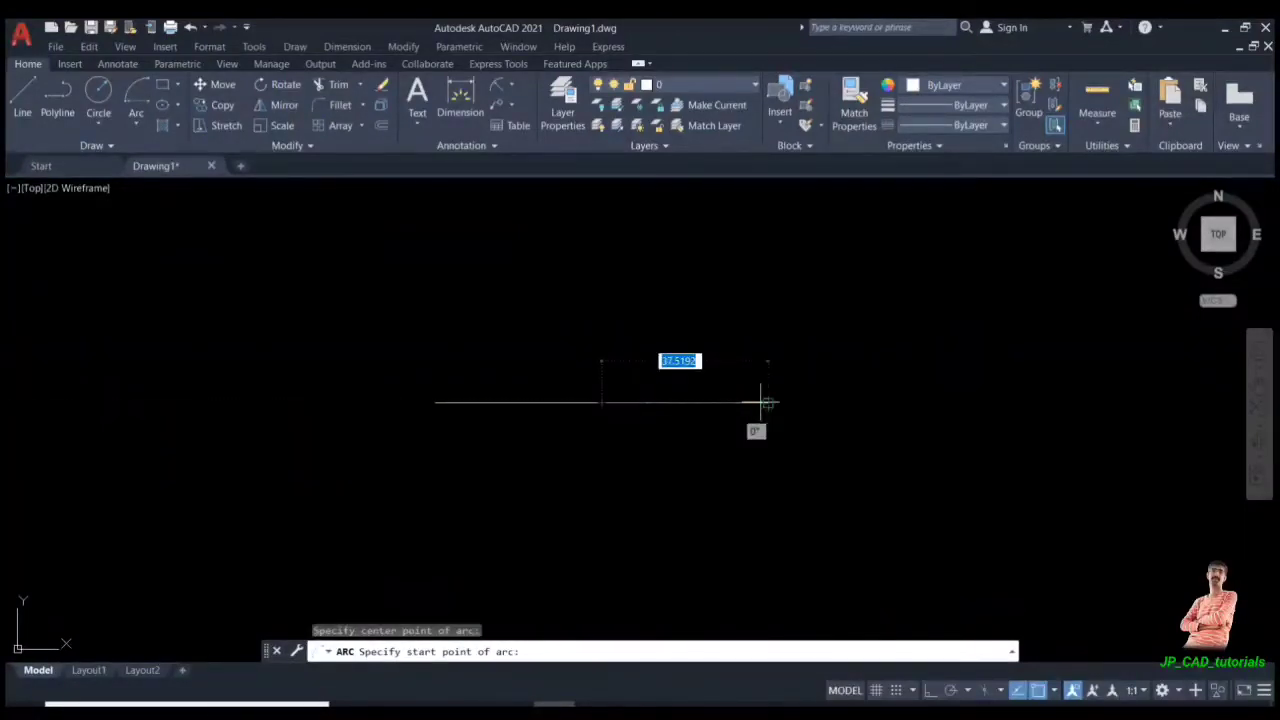
{"action": "left_click", "coordinate": [768, 403]}
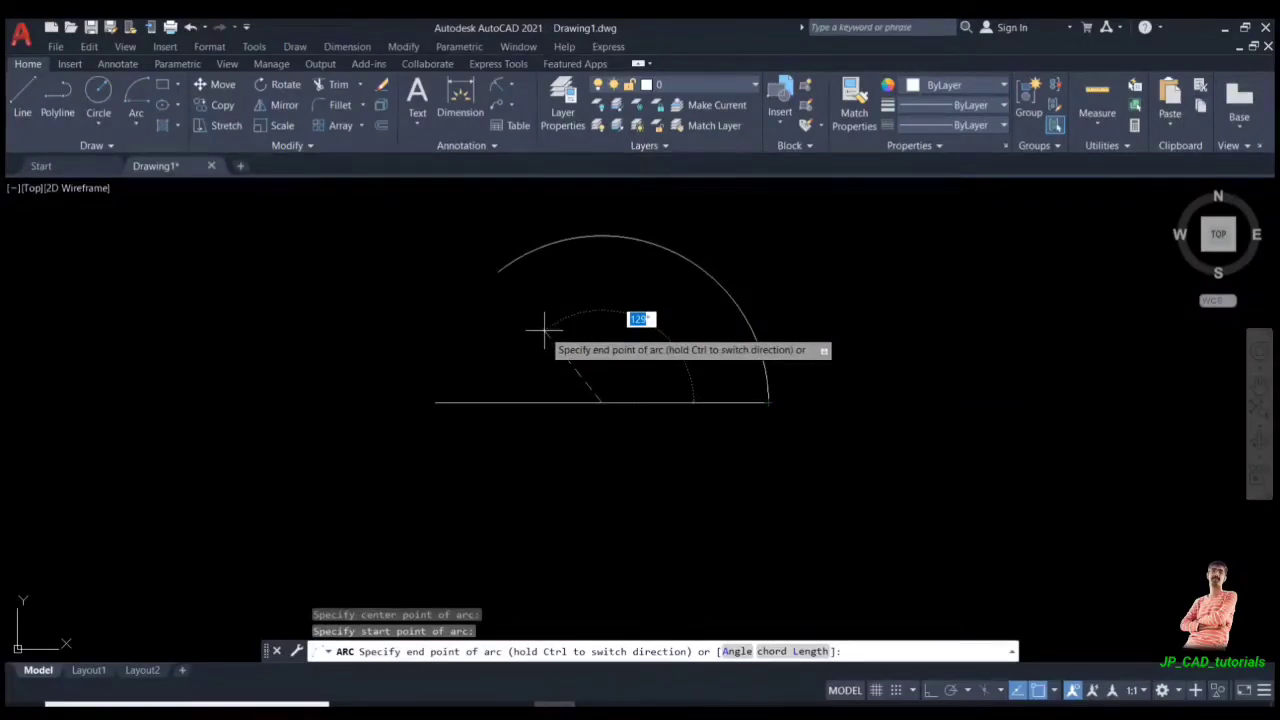
{"action": "left_click", "coordinate": [435, 403]}
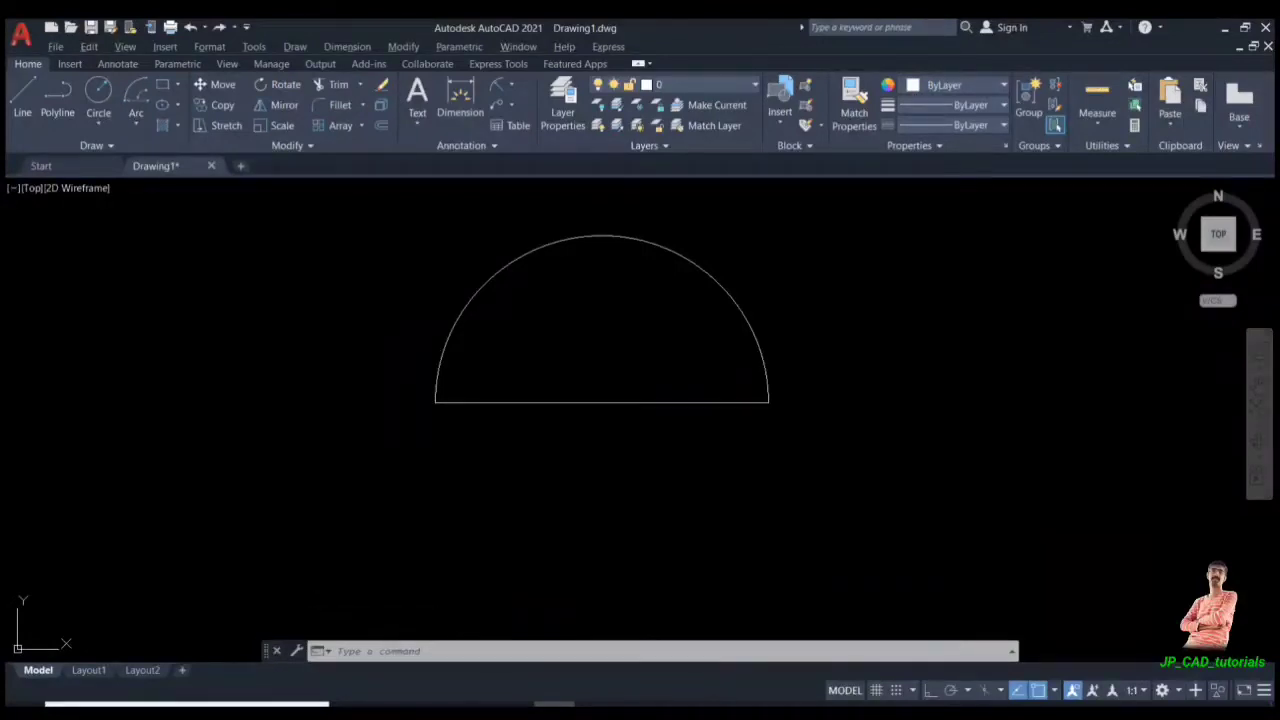
Erase the semicircular Center, Start, End arc above the horizontal line
{"action": "left_click", "coordinate": [136, 124]}
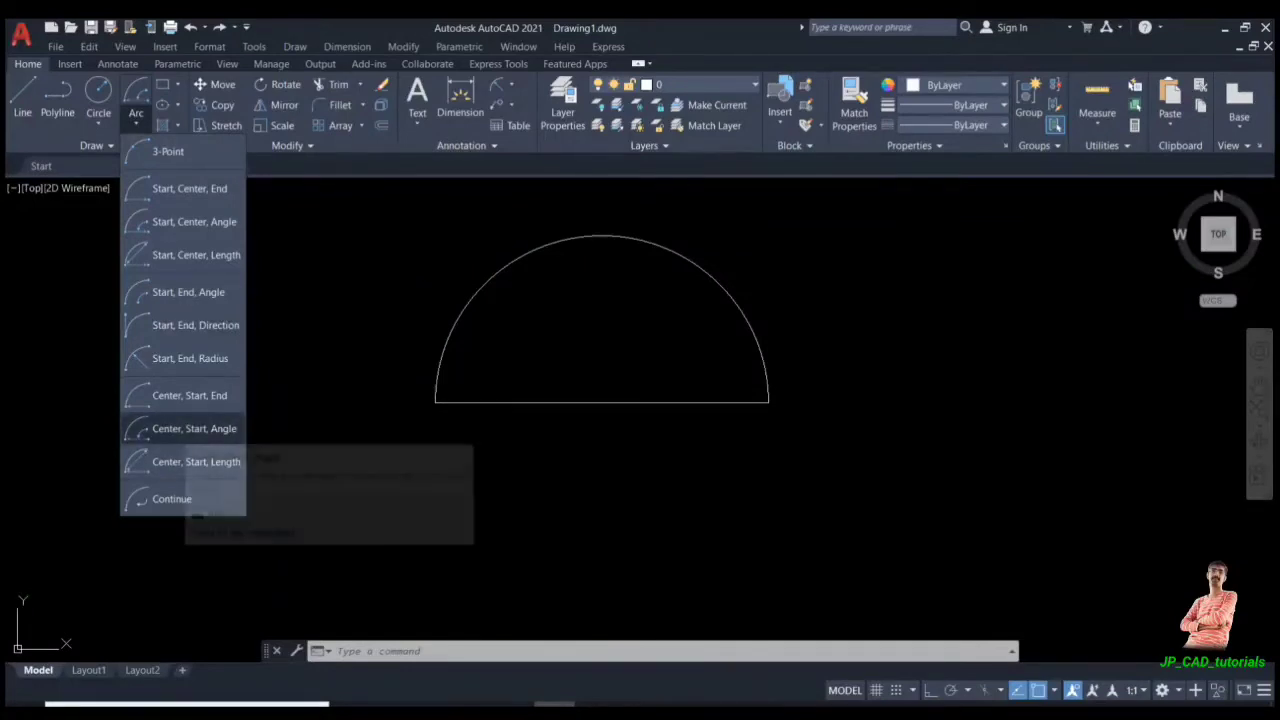
{"action": "left_click", "coordinate": [434, 406]}
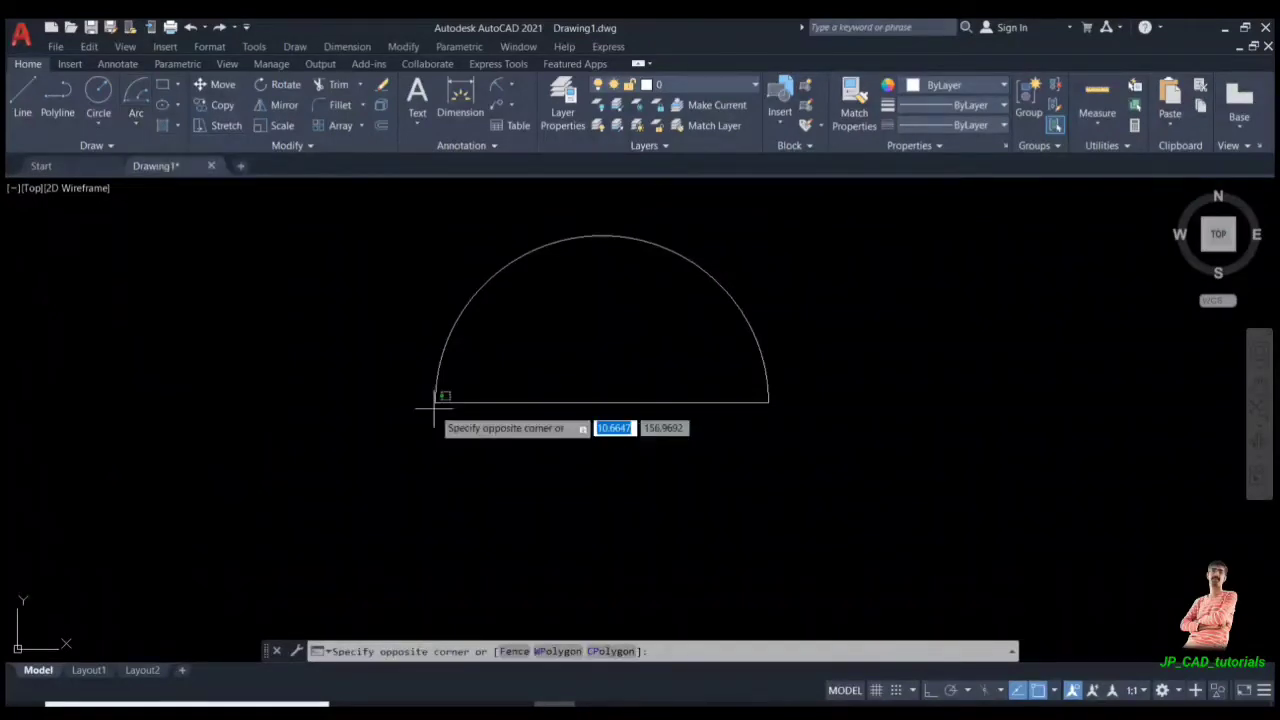
{"action": "key", "text": "Escape"}
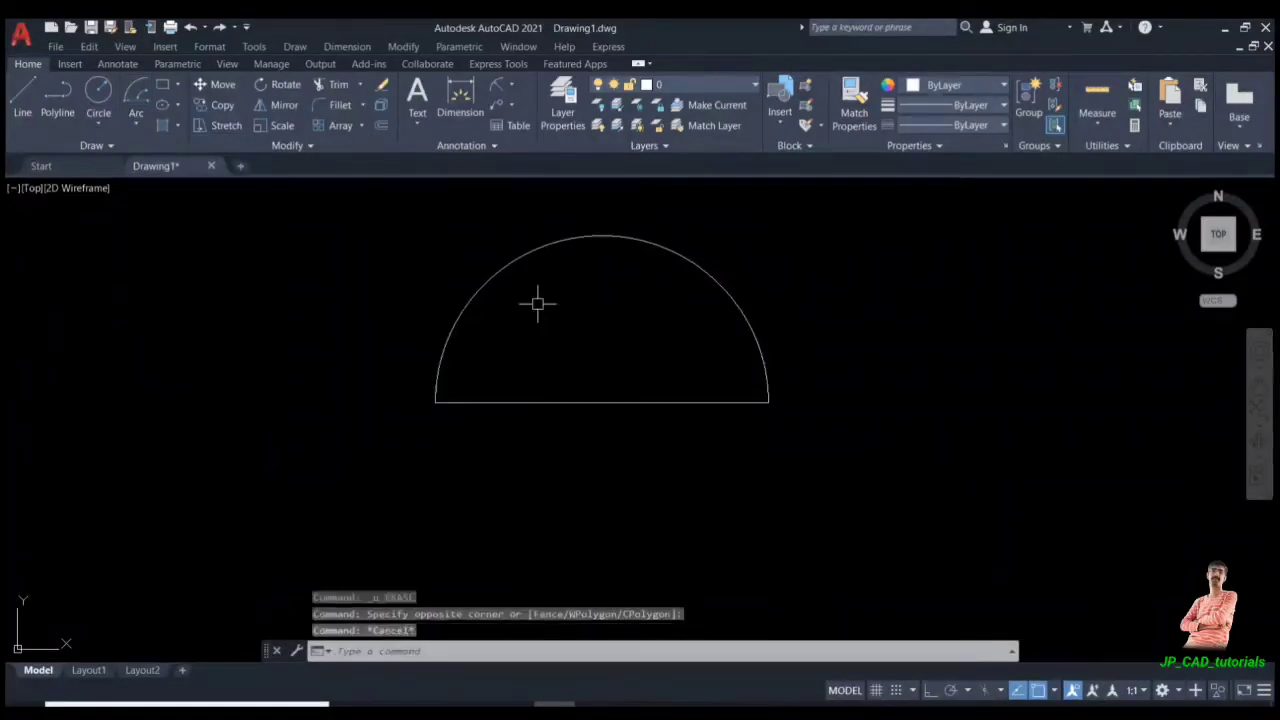
{"action": "left_click", "coordinate": [474, 296]}
{"action": "key", "text": "Delete"}
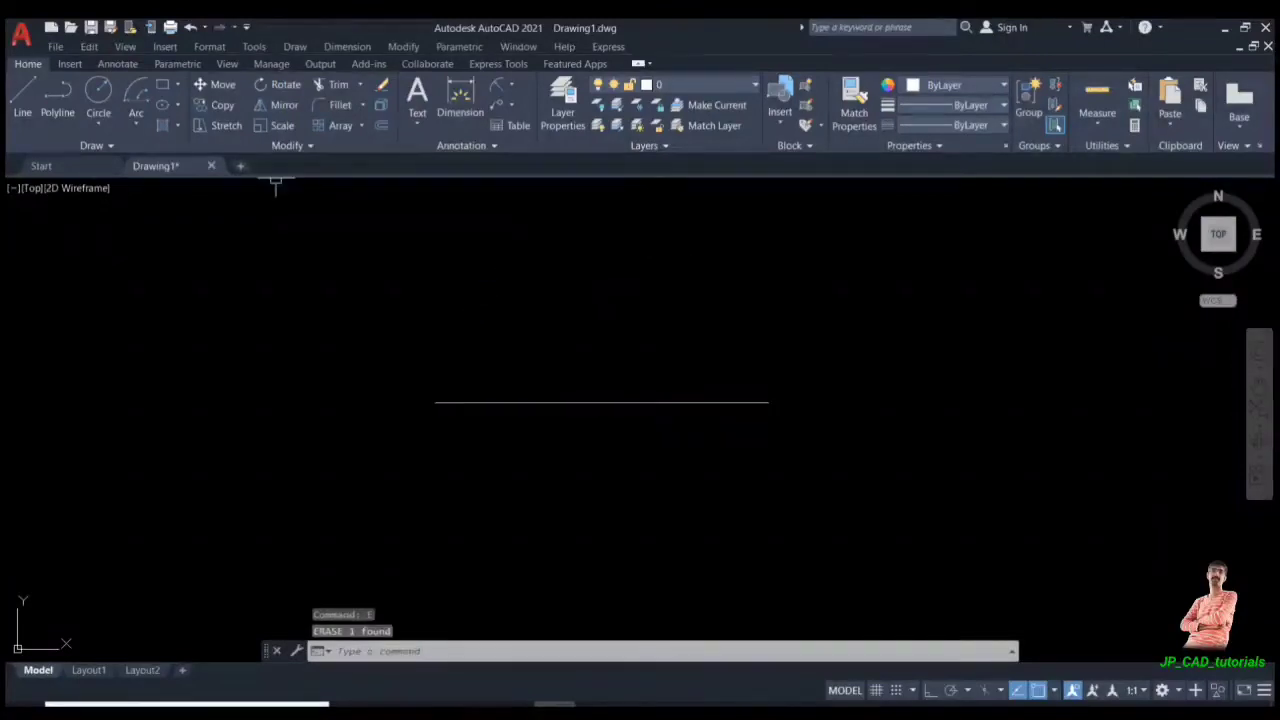
Draw a Center, Start, Angle arc centred on the line's midpoint, starting at its right end, with a 90° included angle
{"action": "left_click", "coordinate": [136, 120]}
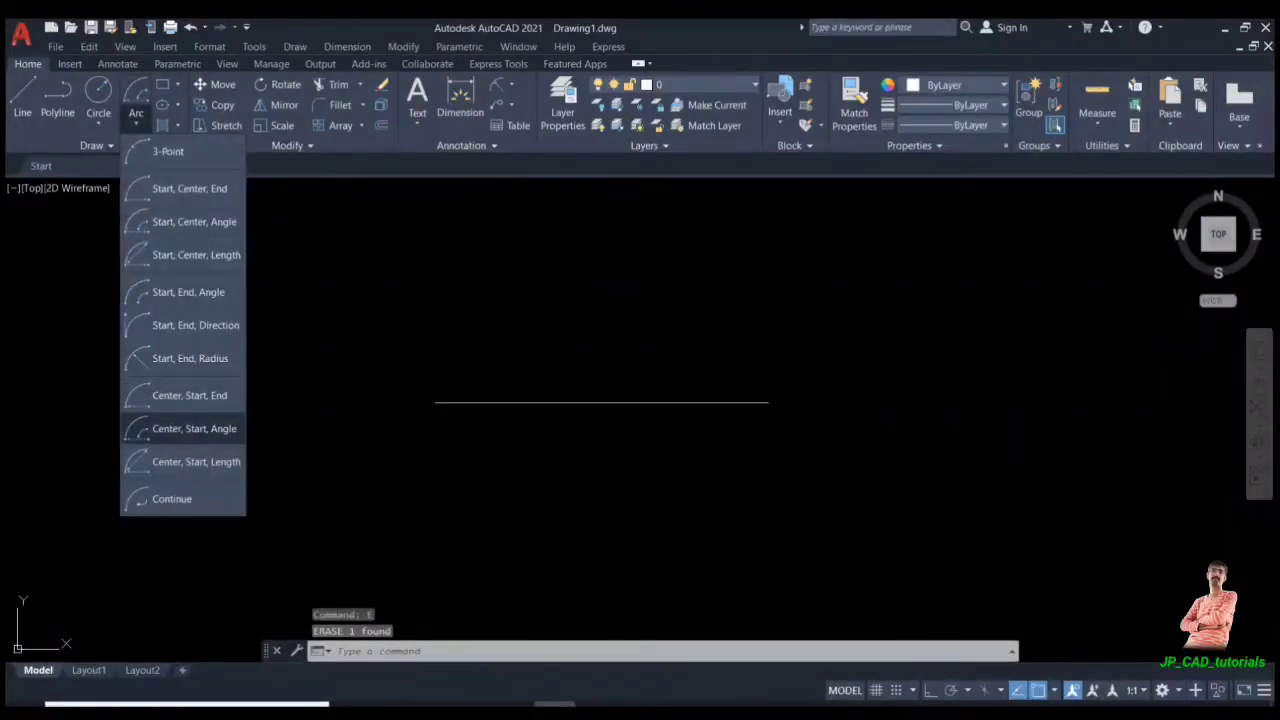
{"action": "left_click", "coordinate": [194, 428]}
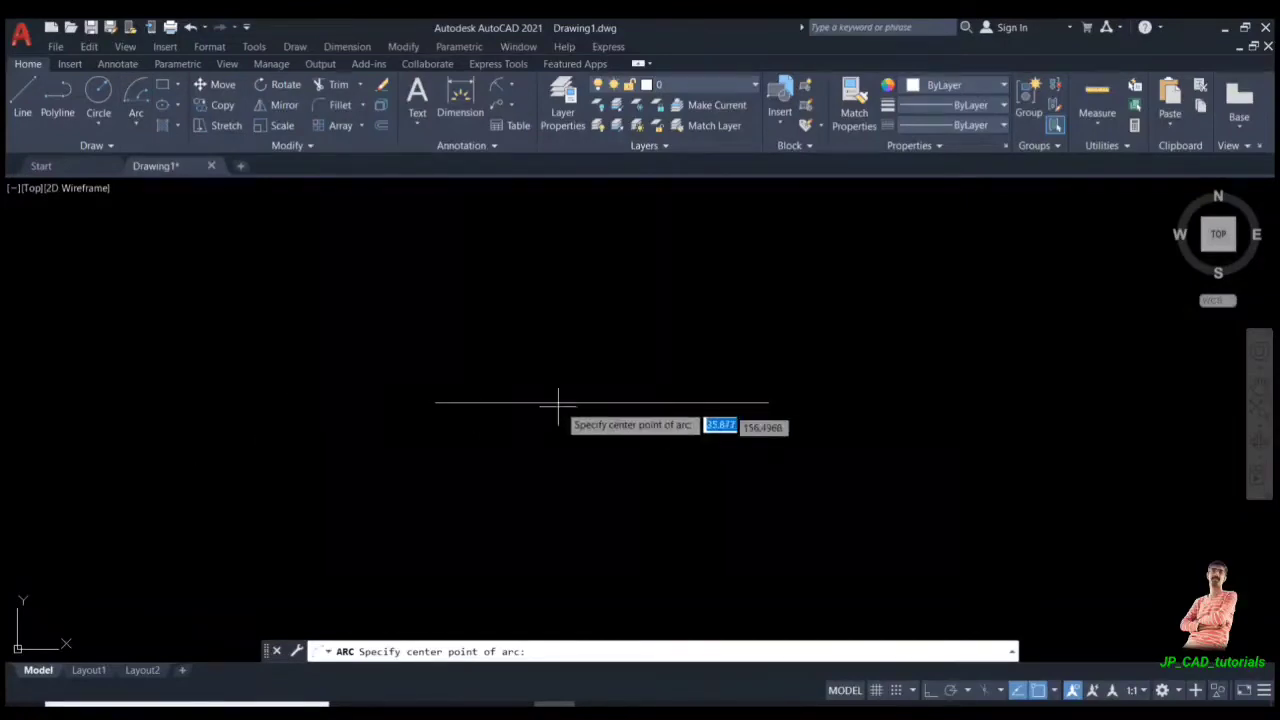
{"action": "left_click", "coordinate": [601, 403]}
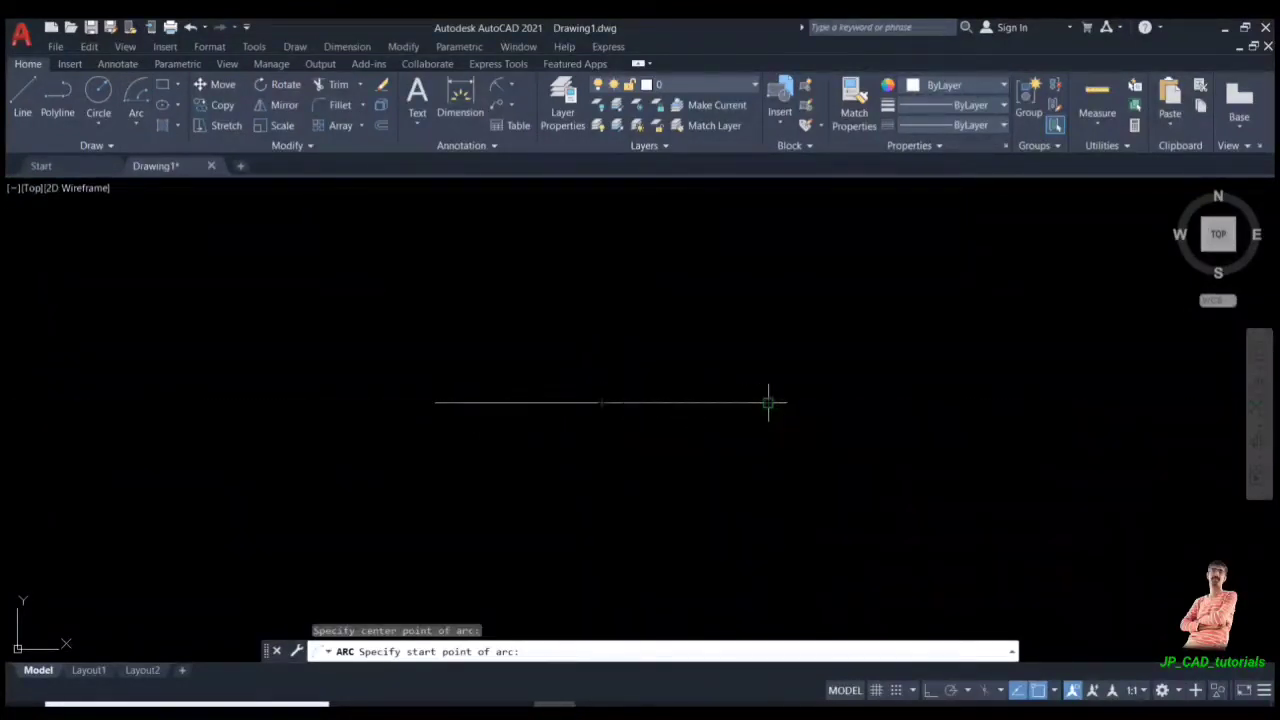
{"action": "left_click", "coordinate": [768, 403]}
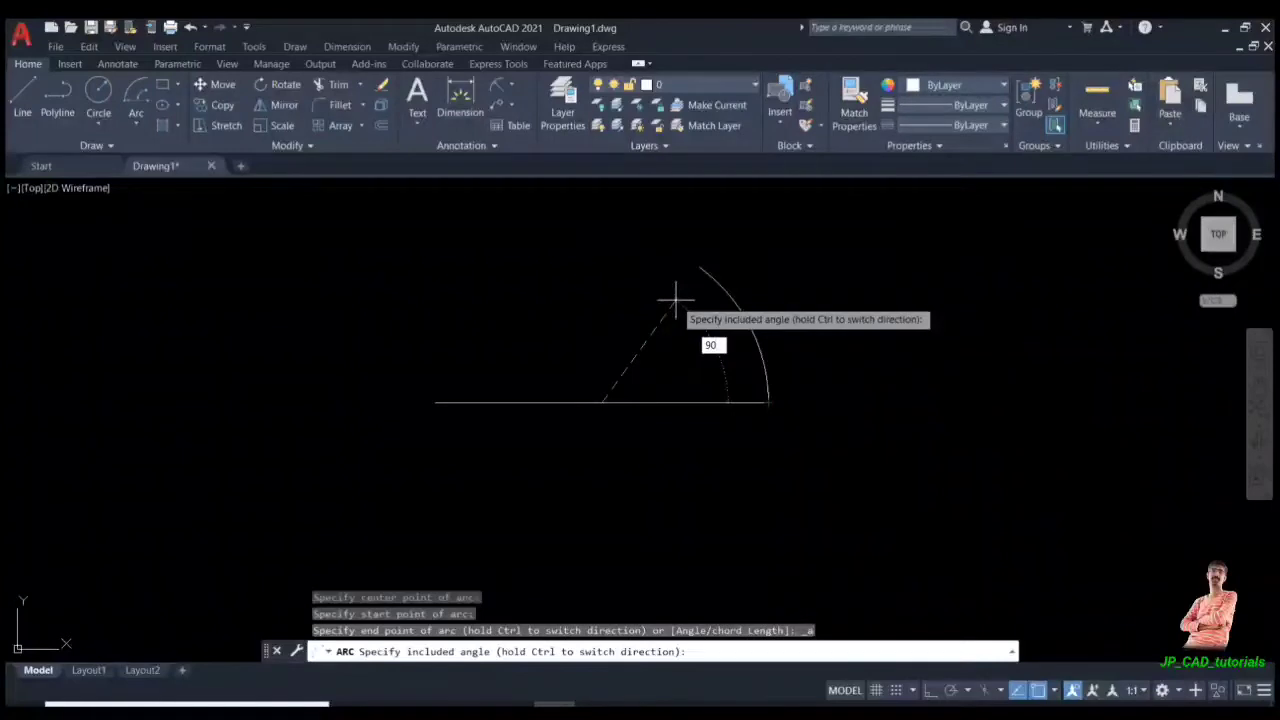
{"action": "key", "text": "Return"}
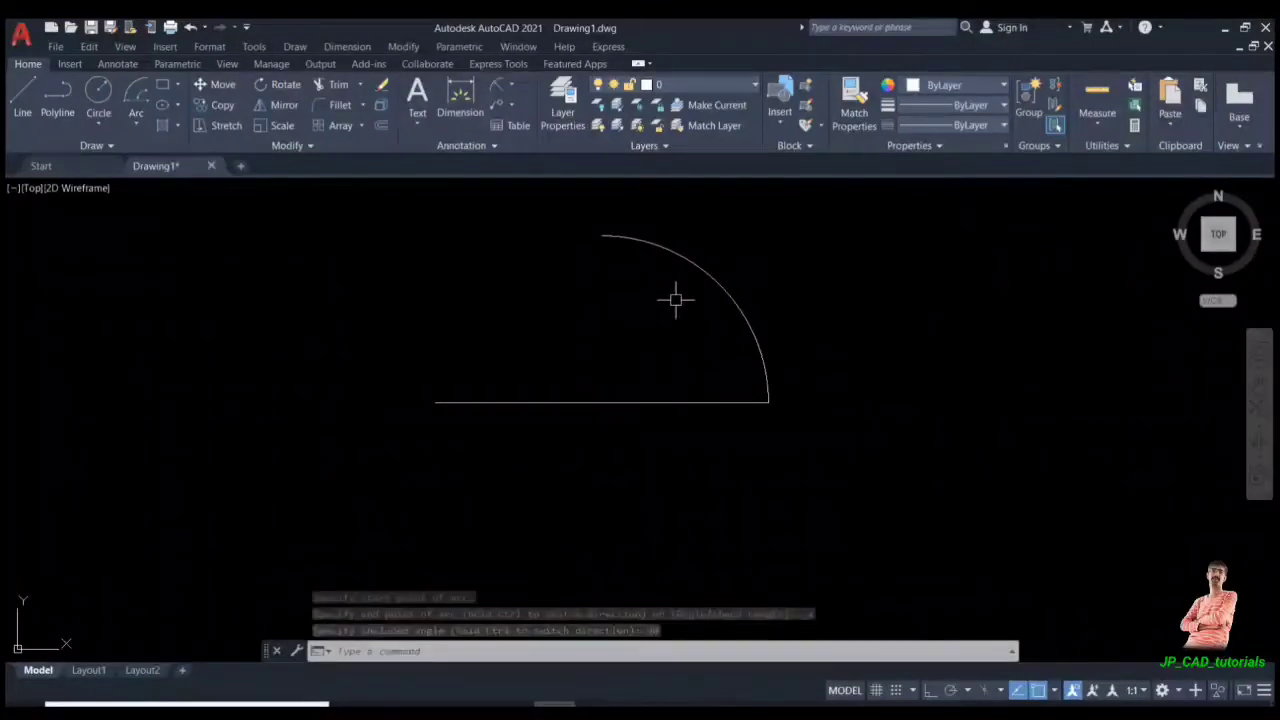
Erase the quarter-circle arc above the horizontal line
{"action": "key", "text": "ctrl+z"}
{"action": "key", "text": "ctrl+z"}
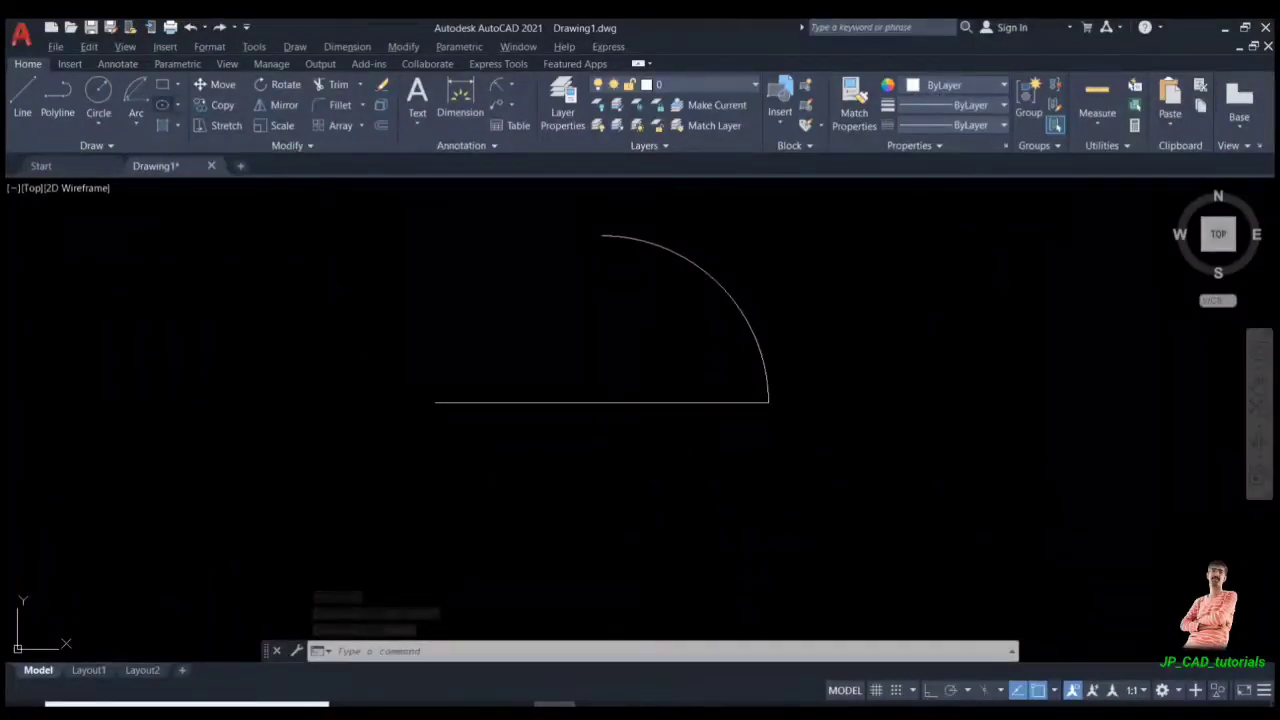
{"action": "left_click", "coordinate": [136, 122]}
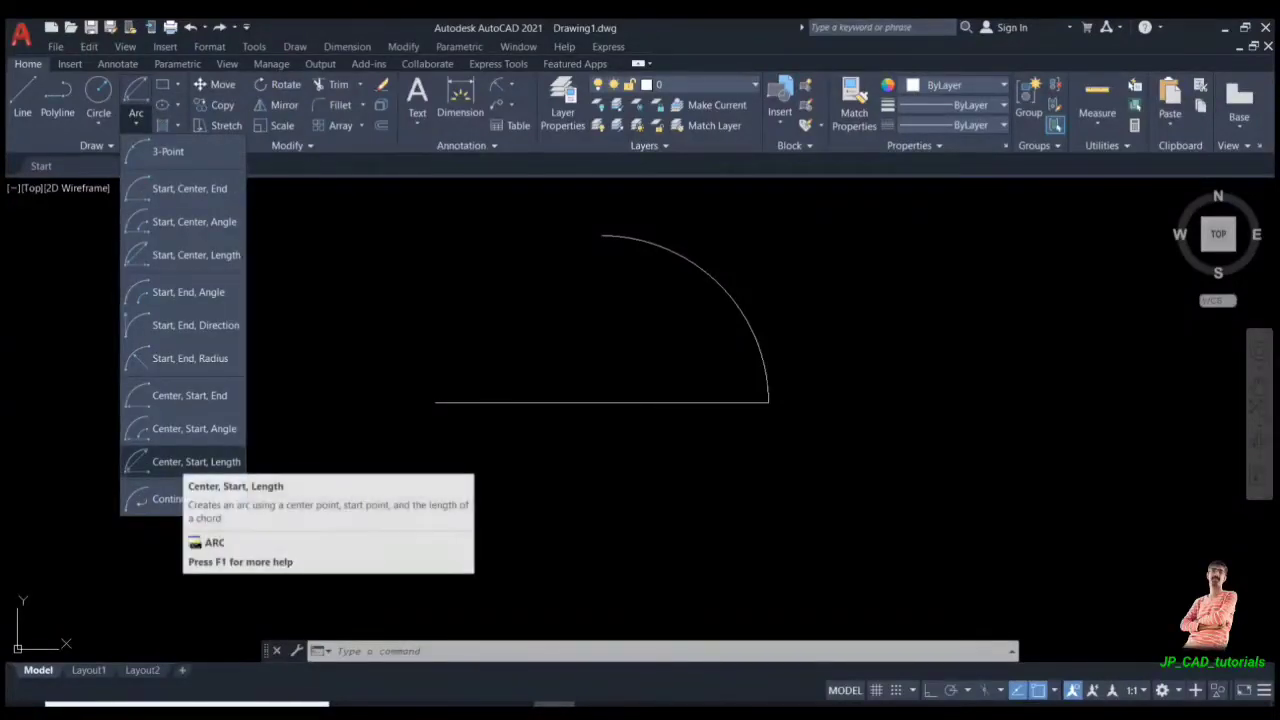
{"action": "left_click", "coordinate": [593, 268]}
{"action": "type", "text": "e"}
{"action": "key", "text": "Return"}
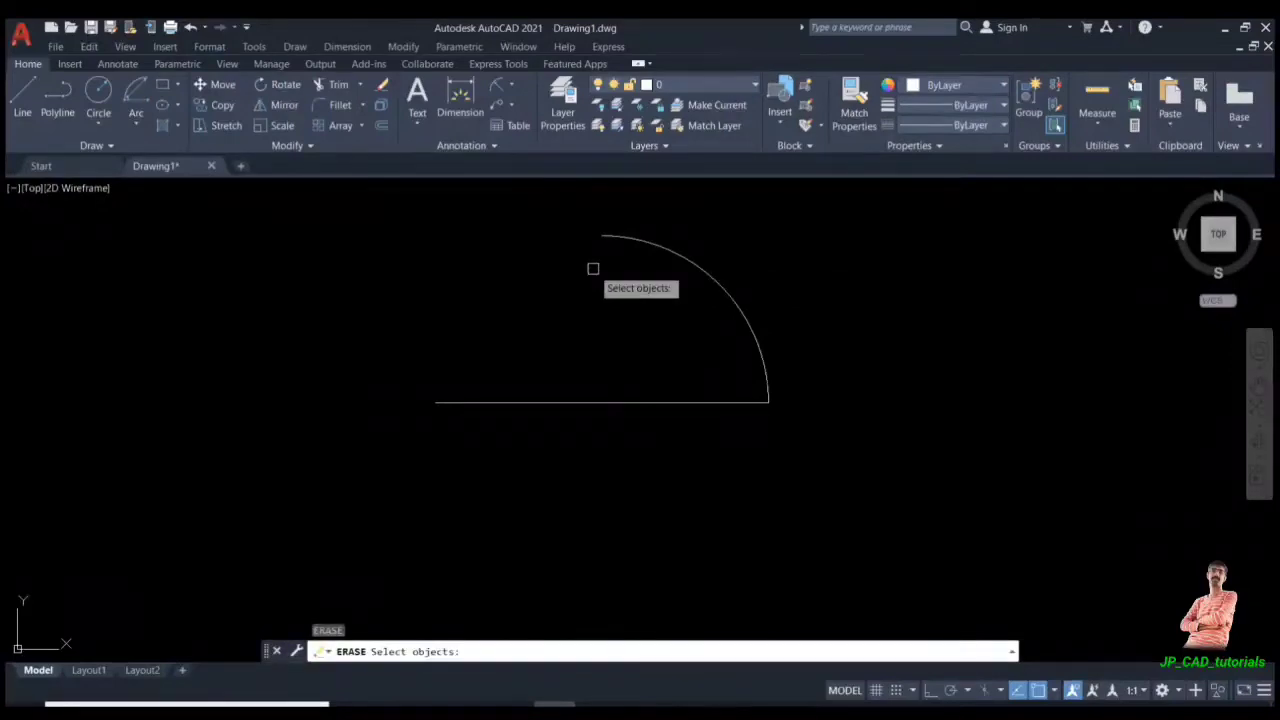
{"action": "left_click", "coordinate": [674, 254]}
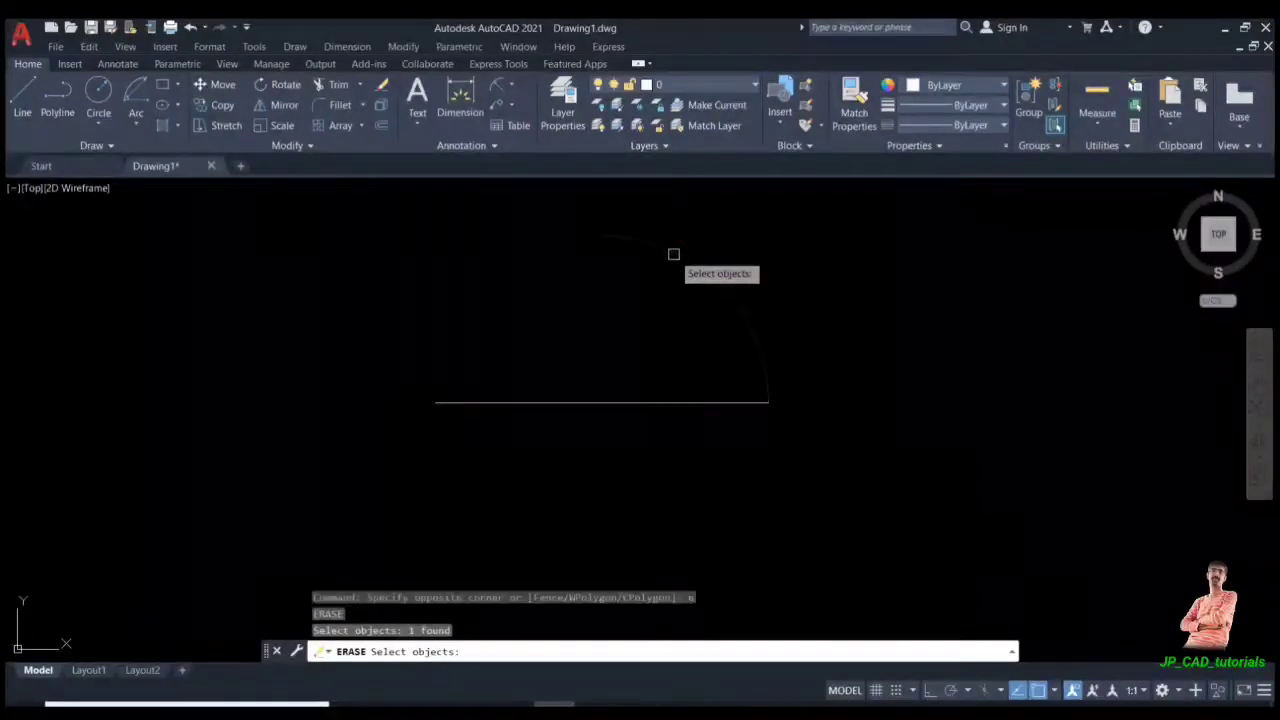
{"action": "key", "text": "Return"}
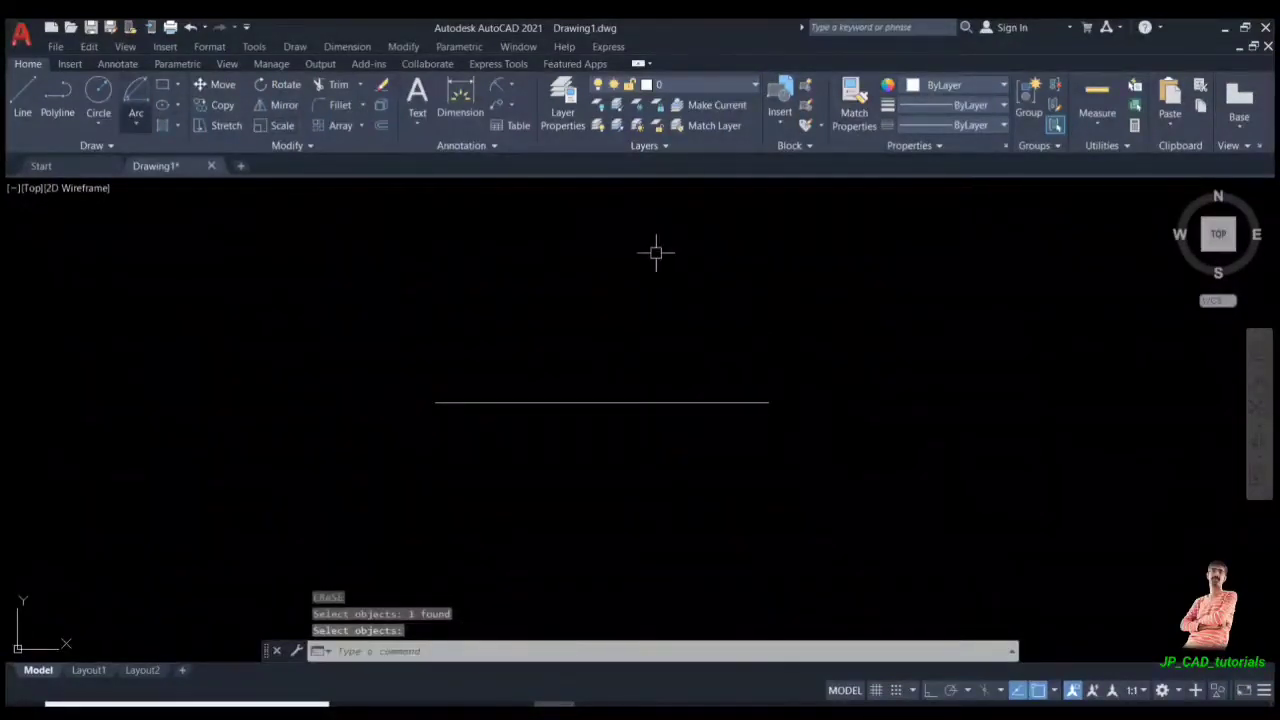
Draw a Center, Start, Length arc centred on the line's midpoint, starting at its right end, with a chord length of 30
{"action": "left_click", "coordinate": [136, 125]}
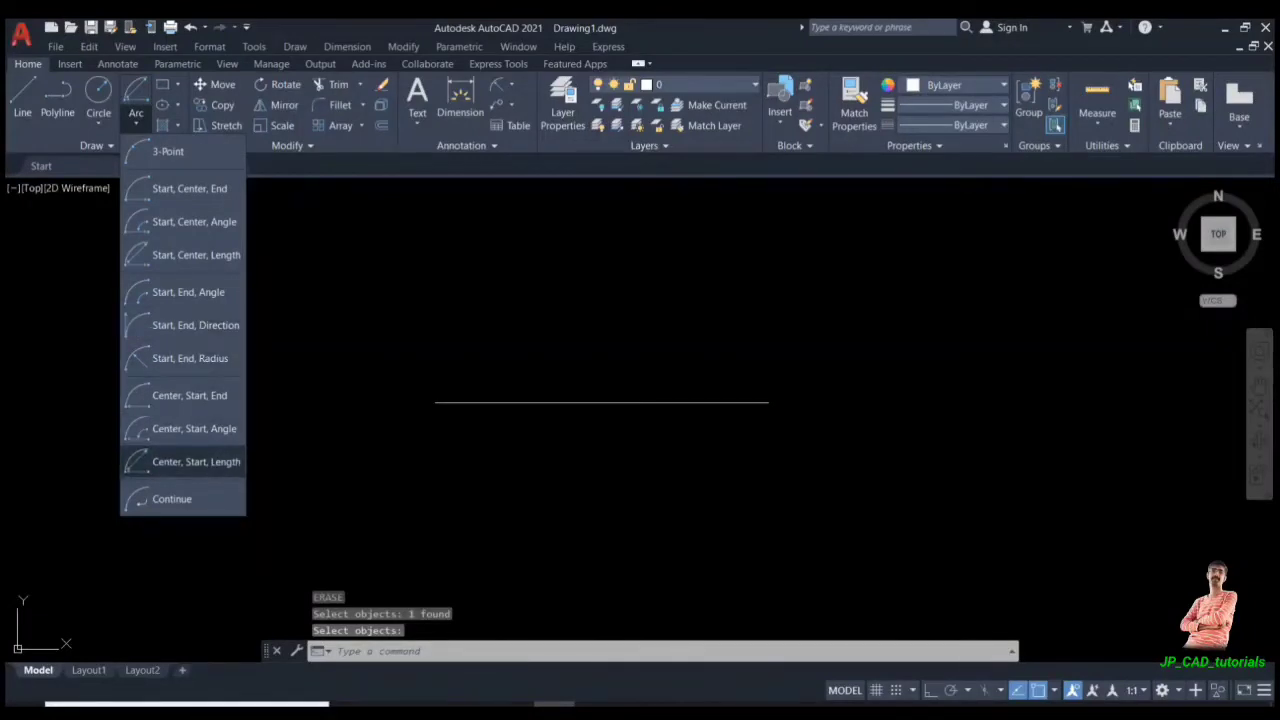
{"action": "left_click", "coordinate": [196, 461]}
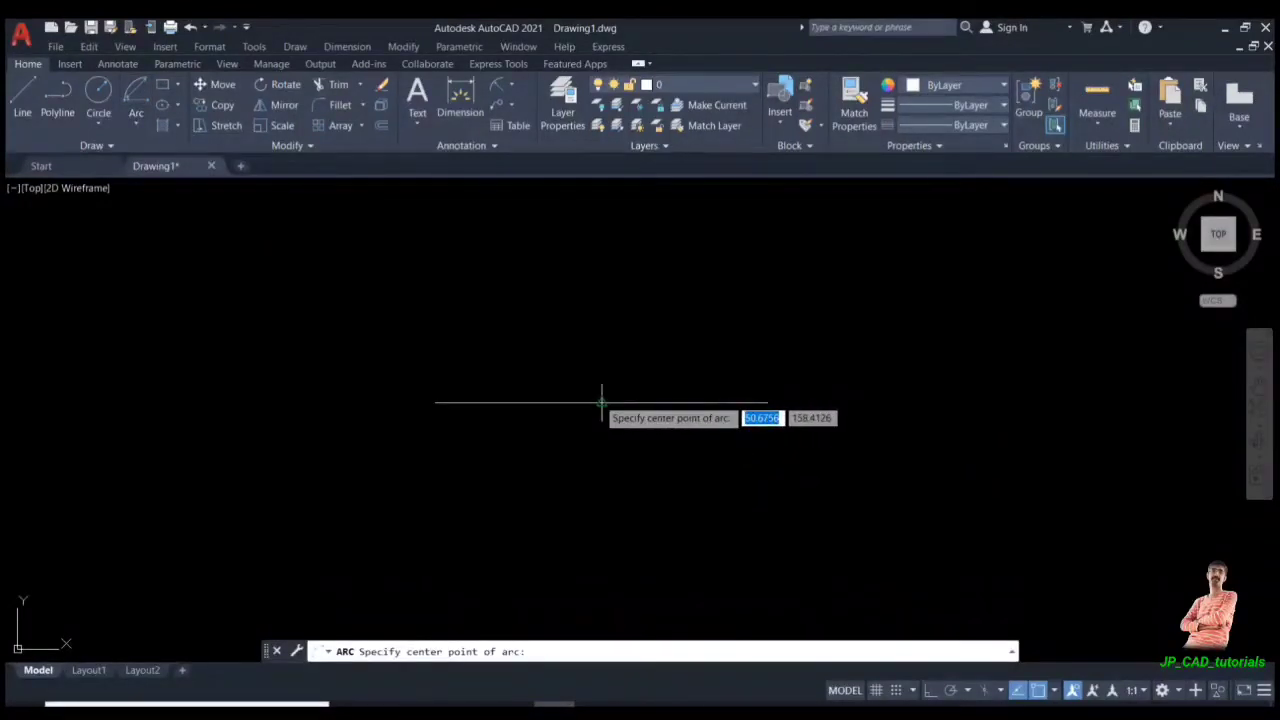
{"action": "left_click", "coordinate": [601, 403]}
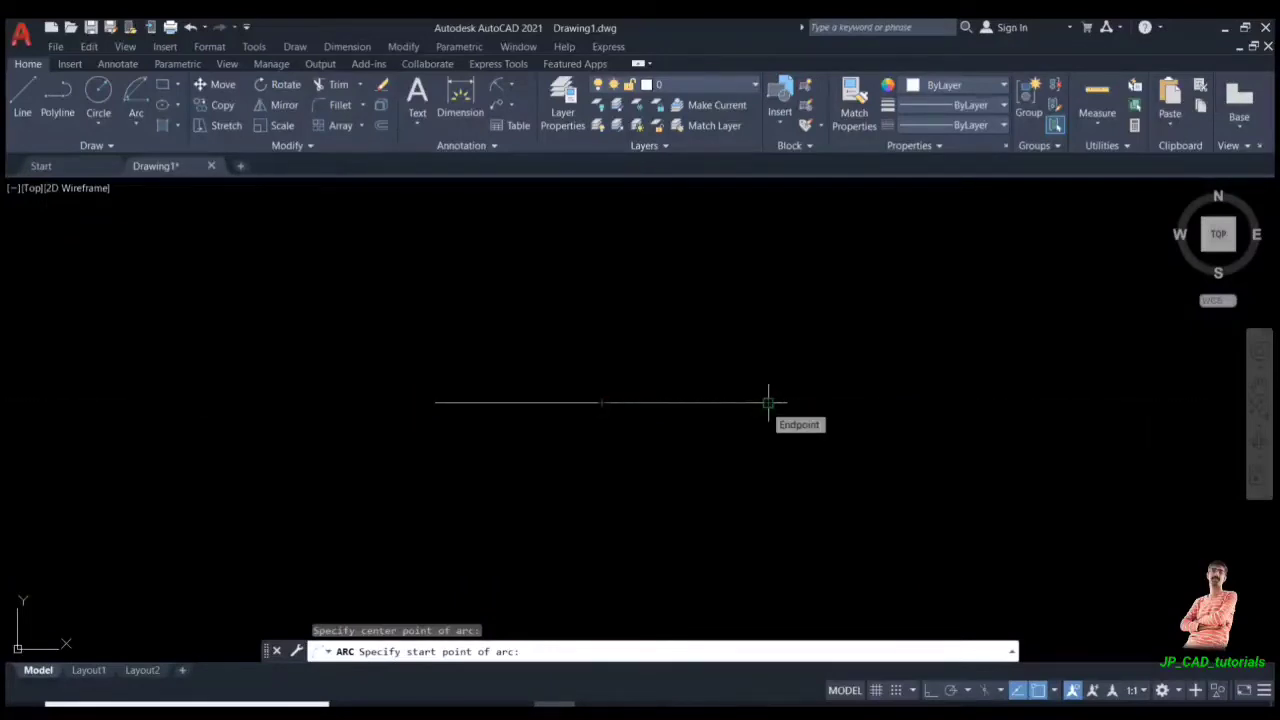
{"action": "left_click", "coordinate": [768, 403]}
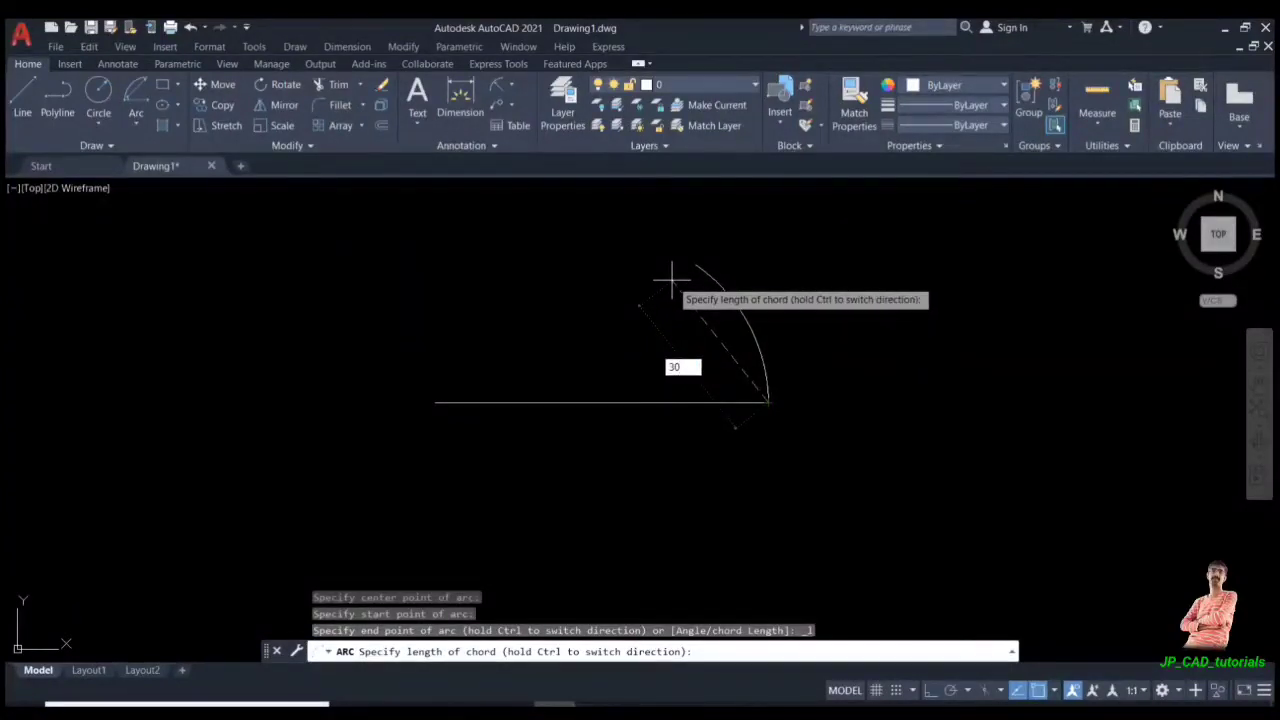
{"action": "key", "text": "Return"}
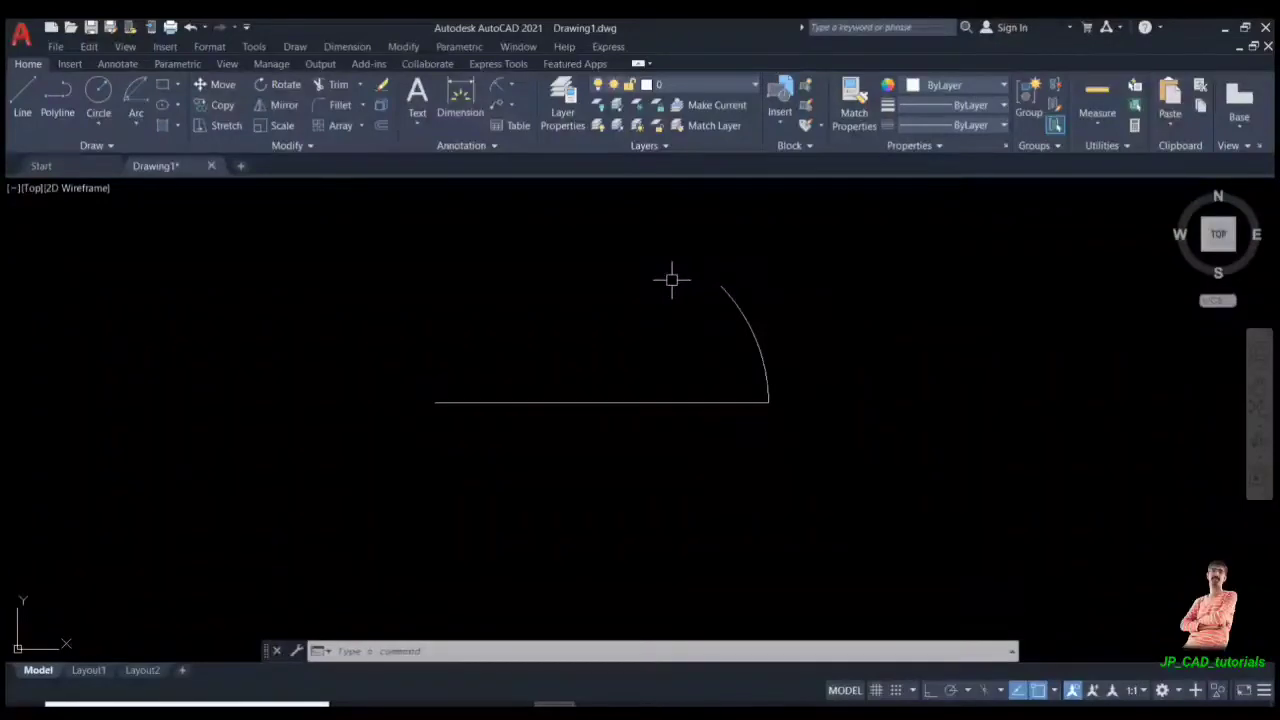
Add a tangent Continue arc from the upper end of the existing arc, curving up and over to the right
{"action": "middle_click_drag", "start_coordinate": [672, 279], "coordinate": [608, 440]}
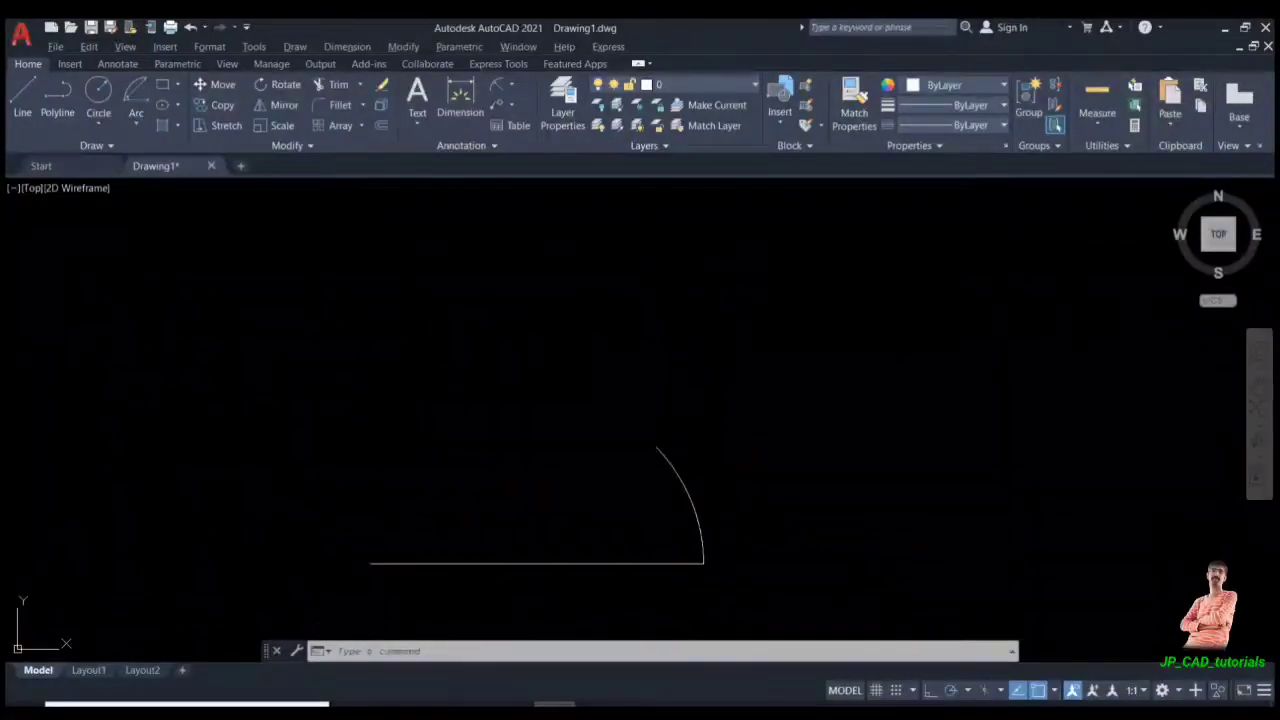
{"action": "left_click", "coordinate": [136, 124]}
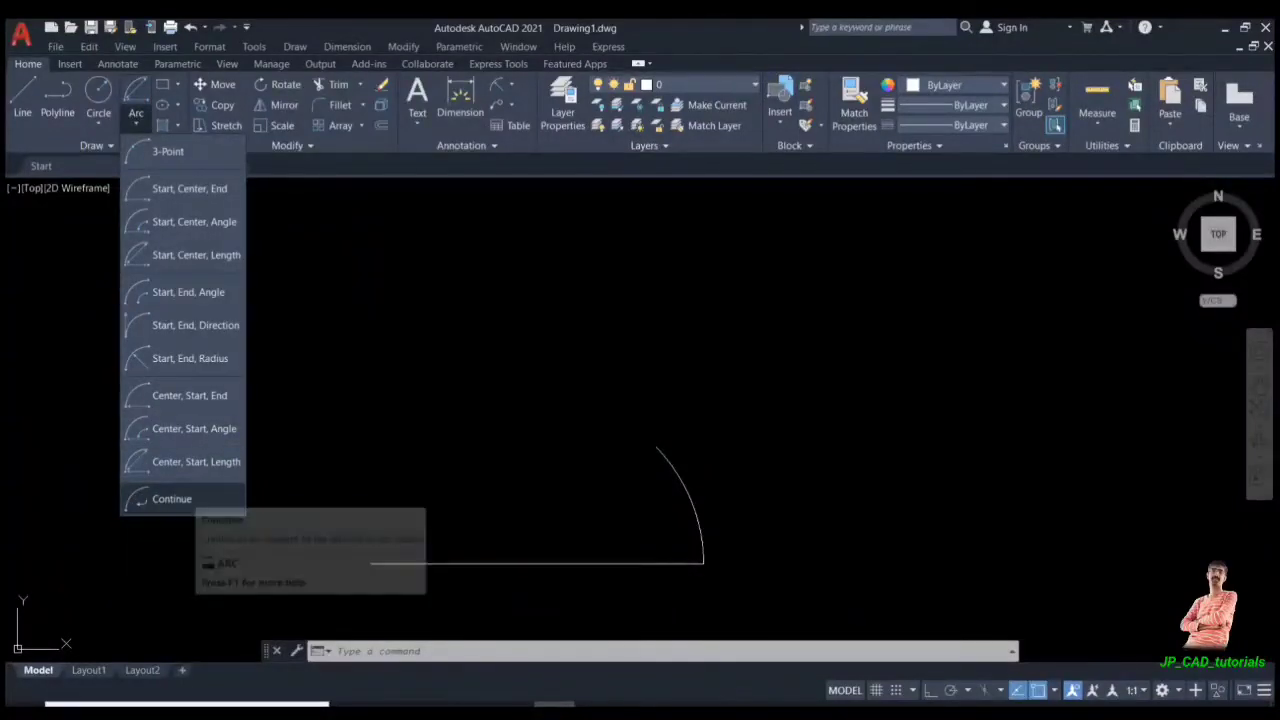
{"action": "left_click", "coordinate": [172, 499]}
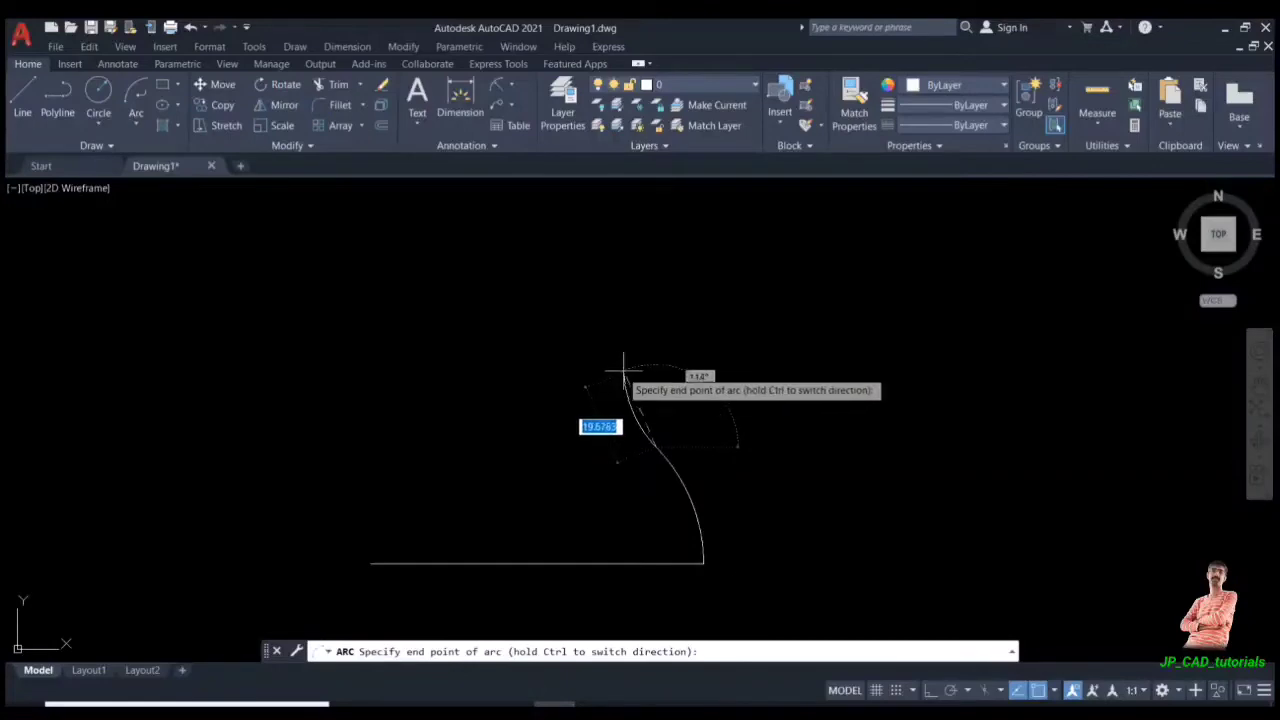
{"action": "left_click", "coordinate": [737, 354]}
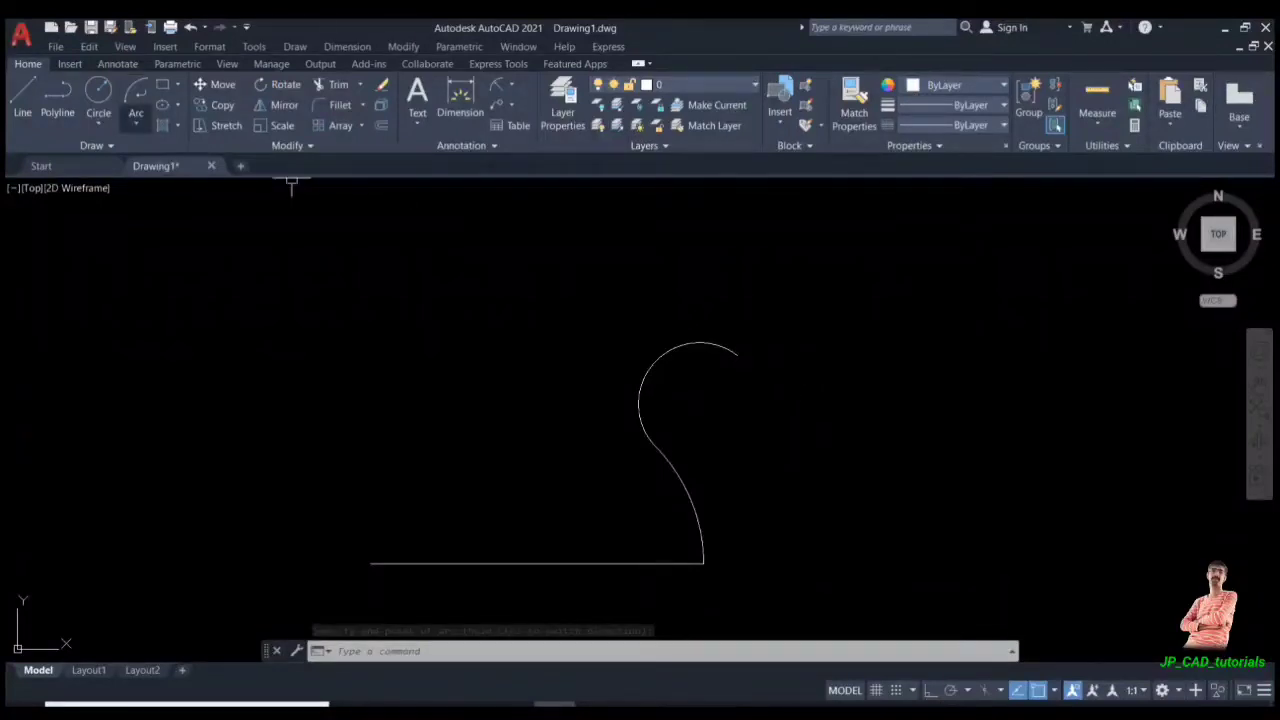
Chain a second Continue arc from the end of the first tangent arc, ending farther up and to the right
{"action": "left_click", "coordinate": [136, 124]}
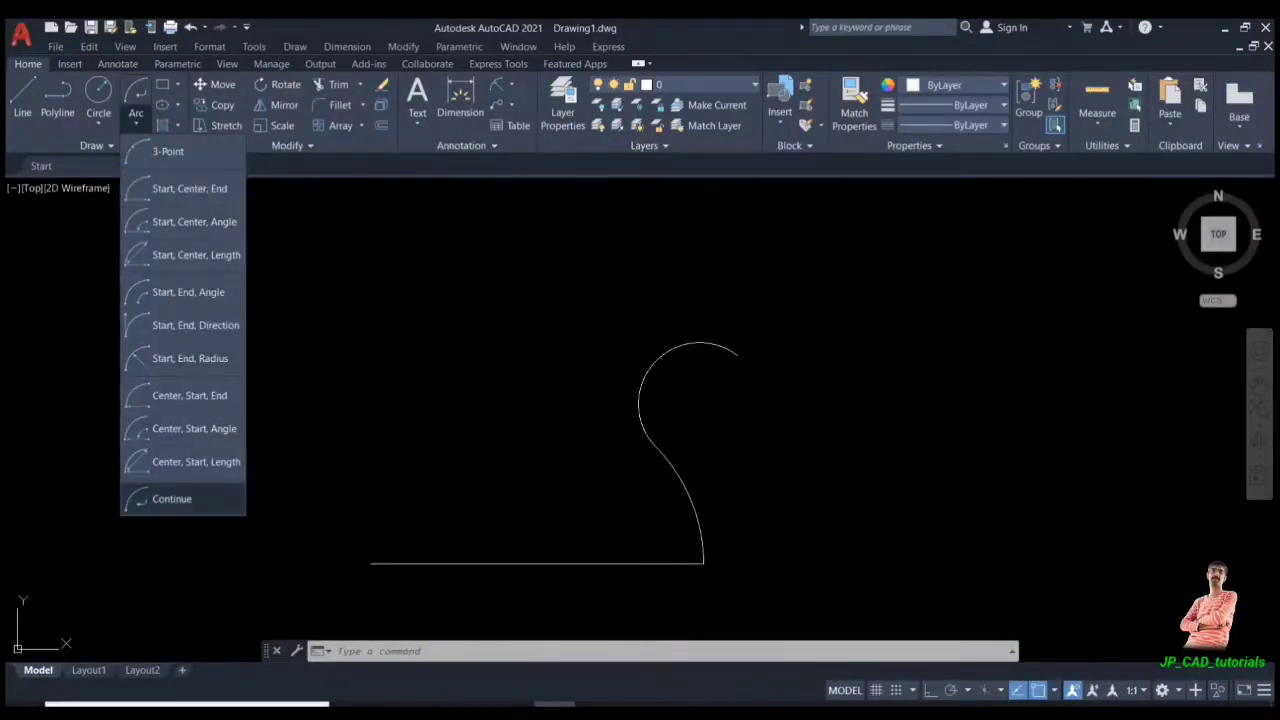
{"action": "left_click", "coordinate": [172, 498]}
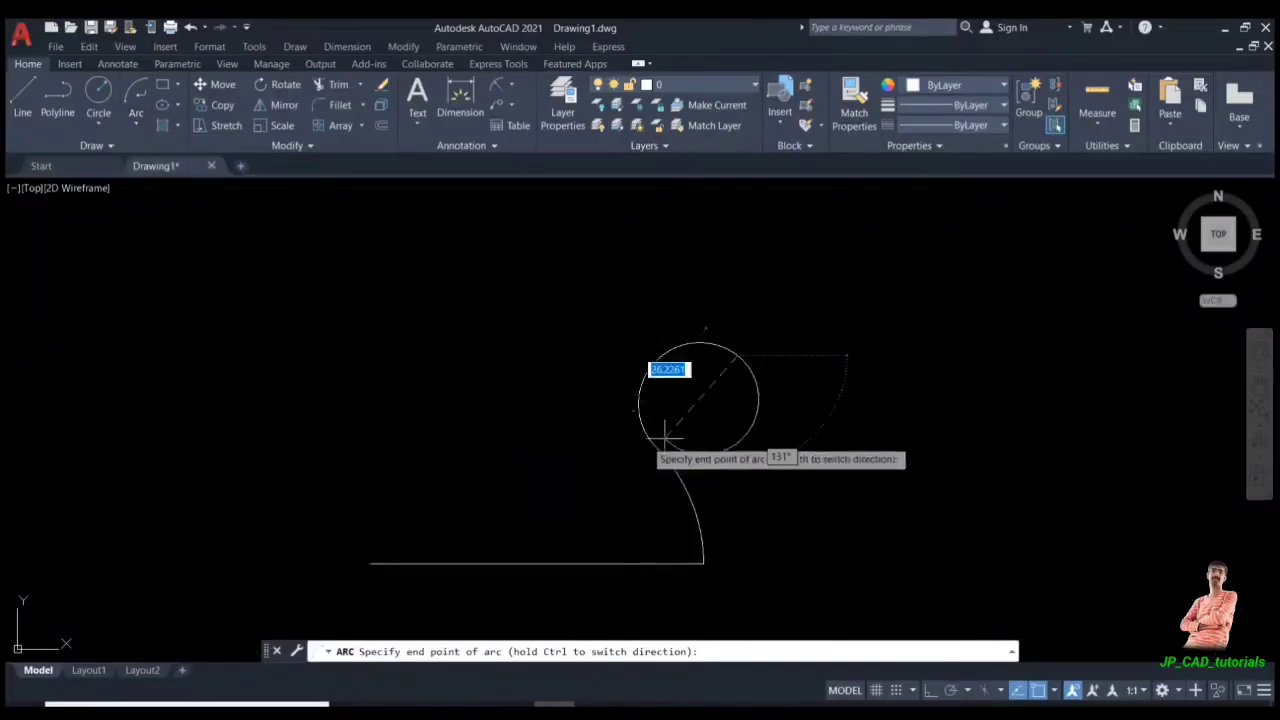
{"action": "left_click", "coordinate": [785, 264]}
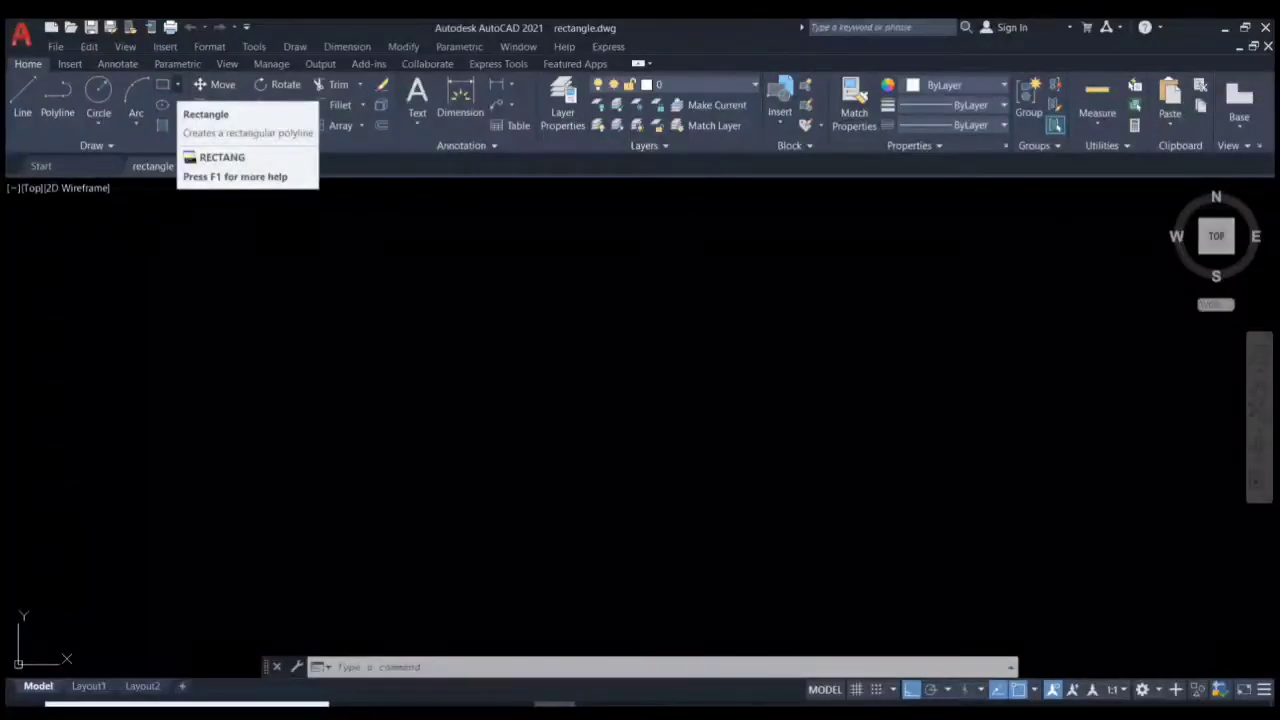
In the empty rectangle.dwg drawing, draw a freehand rectangle with the Rectangle command by picking two opposite corners
{"action": "left_click", "coordinate": [177, 84]}
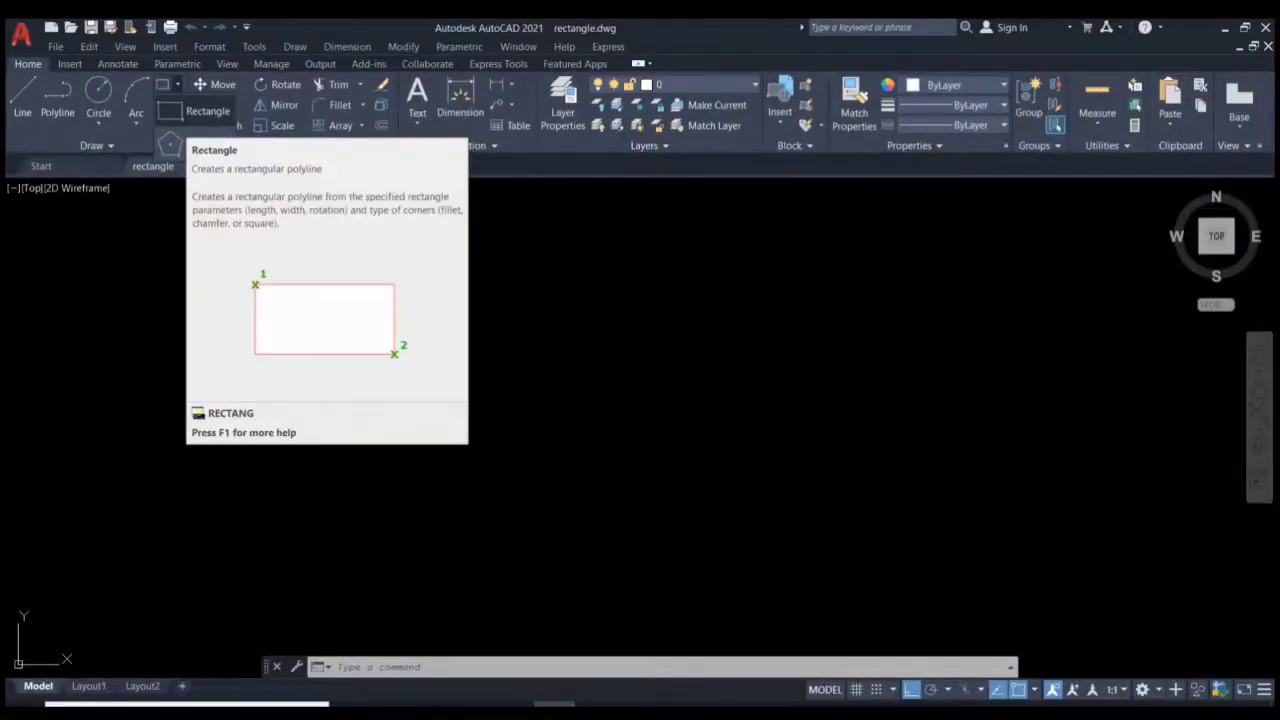
{"action": "left_click", "coordinate": [488, 429]}
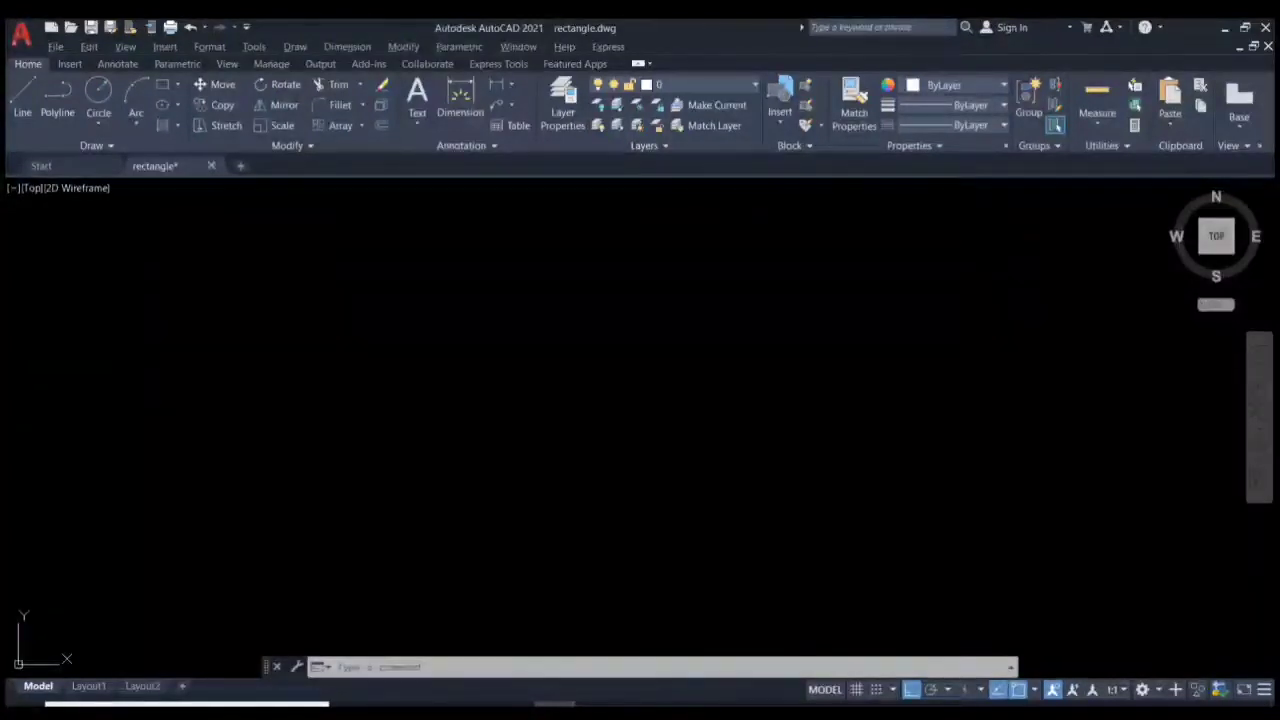
{"action": "left_click", "coordinate": [162, 84]}
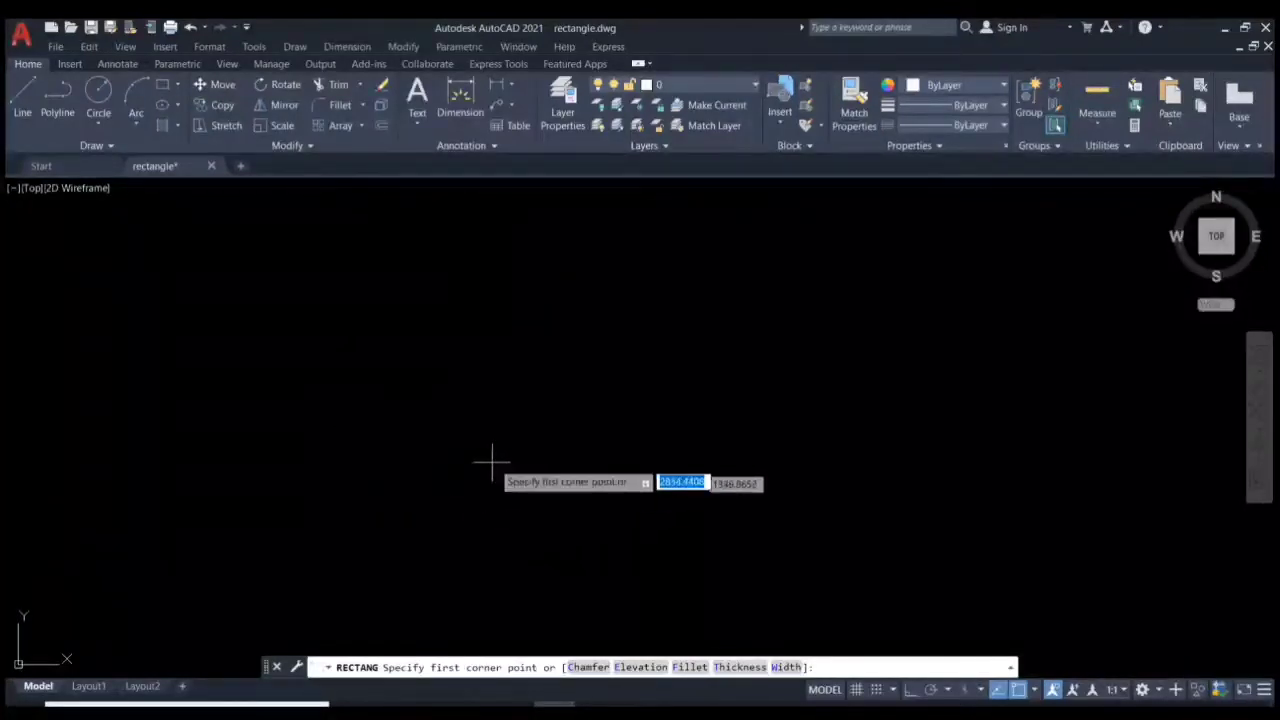
{"action": "left_click", "coordinate": [518, 481]}
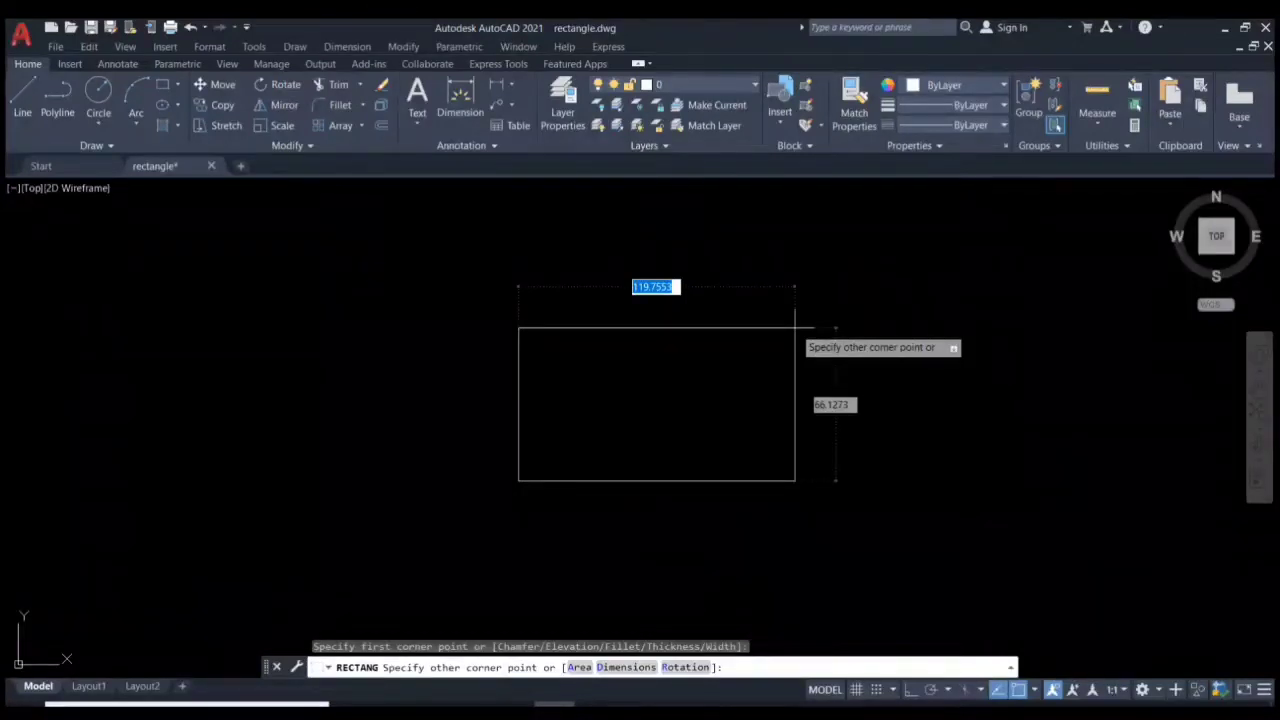
{"action": "left_click", "coordinate": [795, 327]}
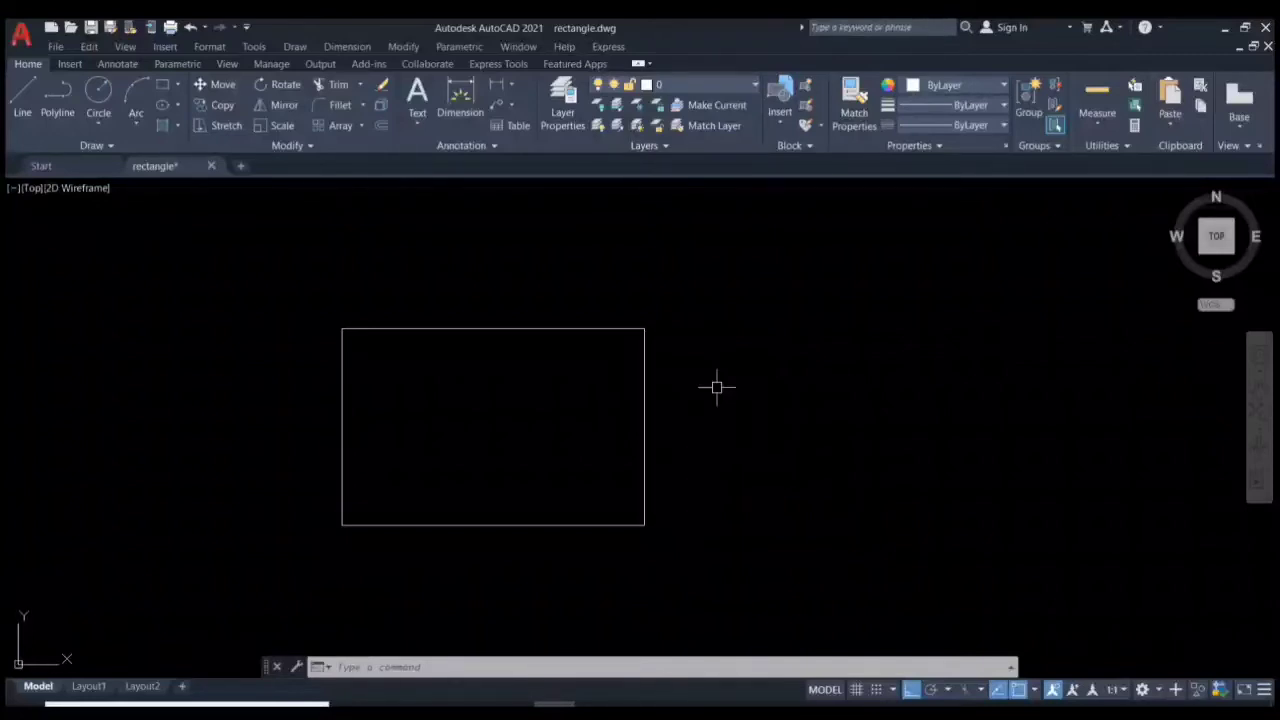
{"action": "type", "text": "rec"}
{"action": "key", "text": "Return"}
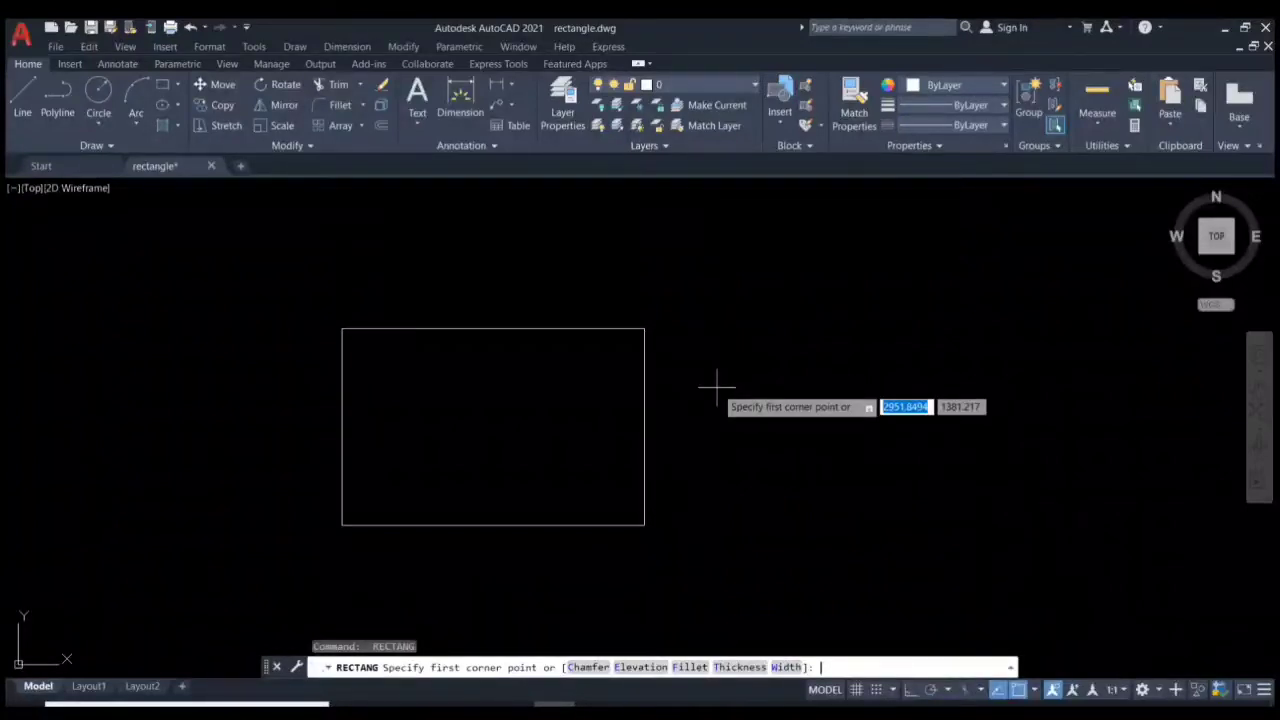
{"action": "key", "text": "Escape"}
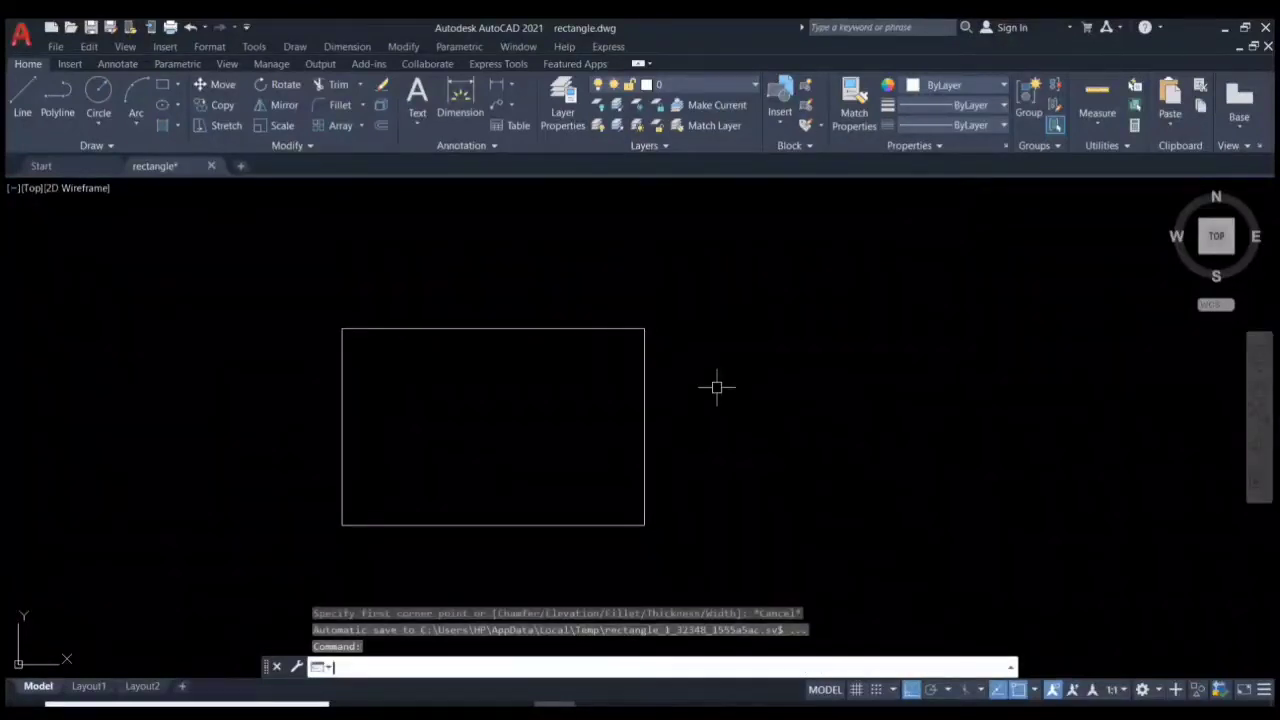
Draw a rectangle to the right of the first one using the Dimensions option, with length 100 and width 50
{"action": "type", "text": "rec"}
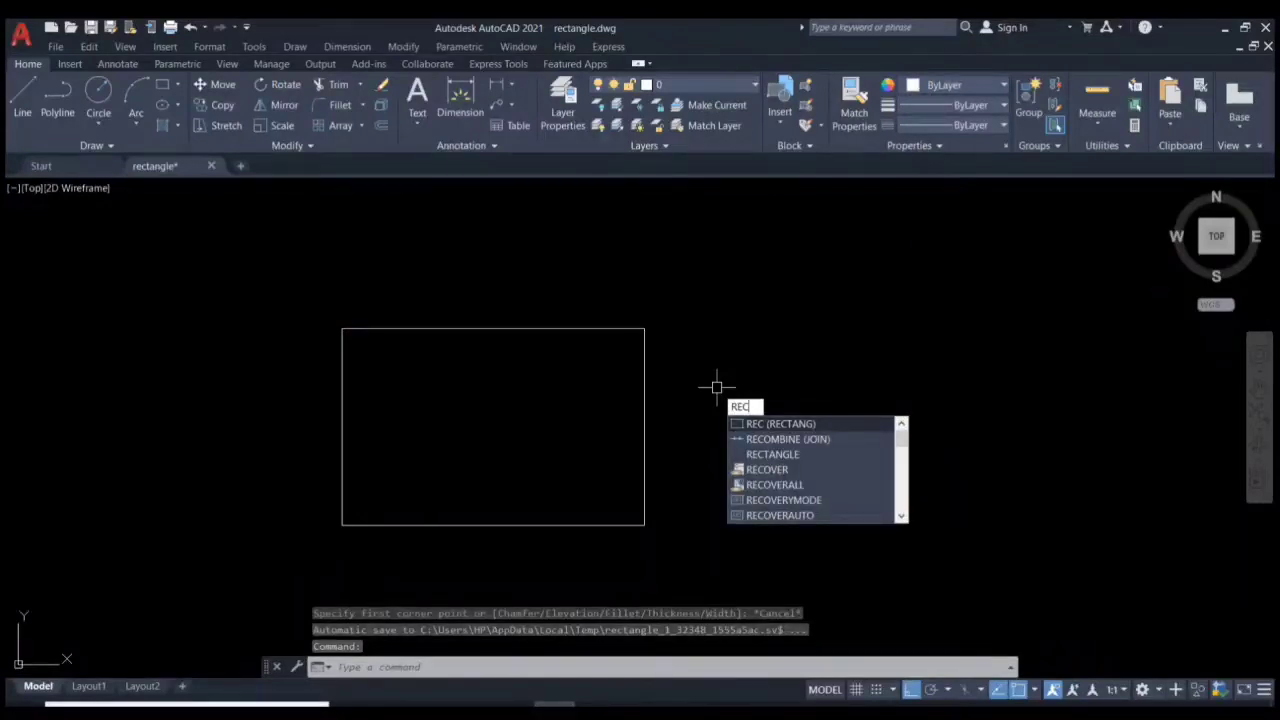
{"action": "key", "text": "Return"}
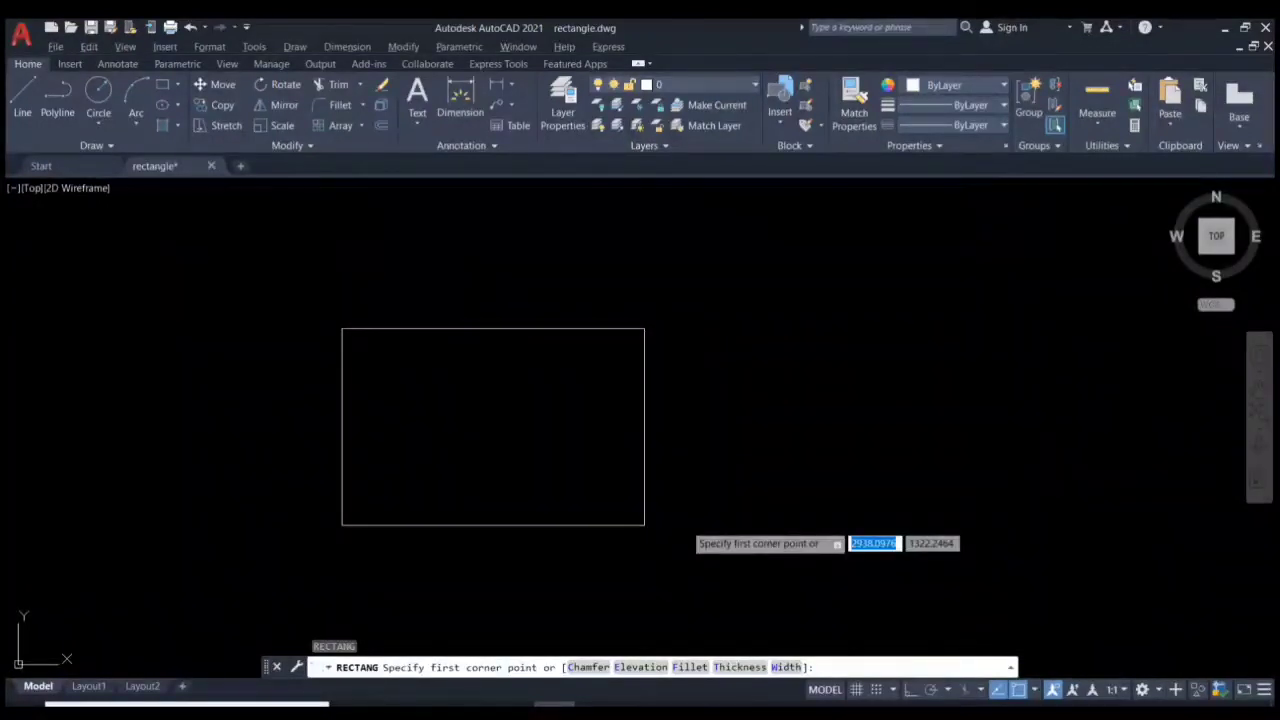
{"action": "left_click", "coordinate": [684, 523]}
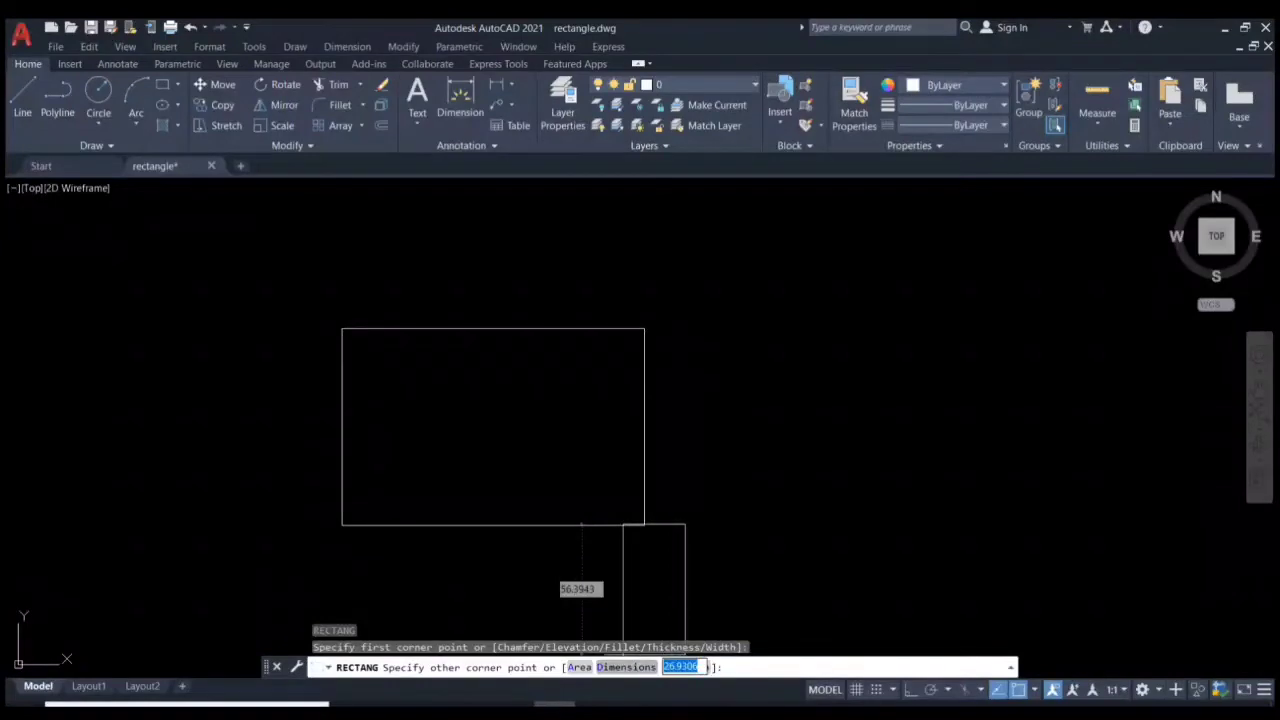
{"action": "left_click", "coordinate": [624, 667]}
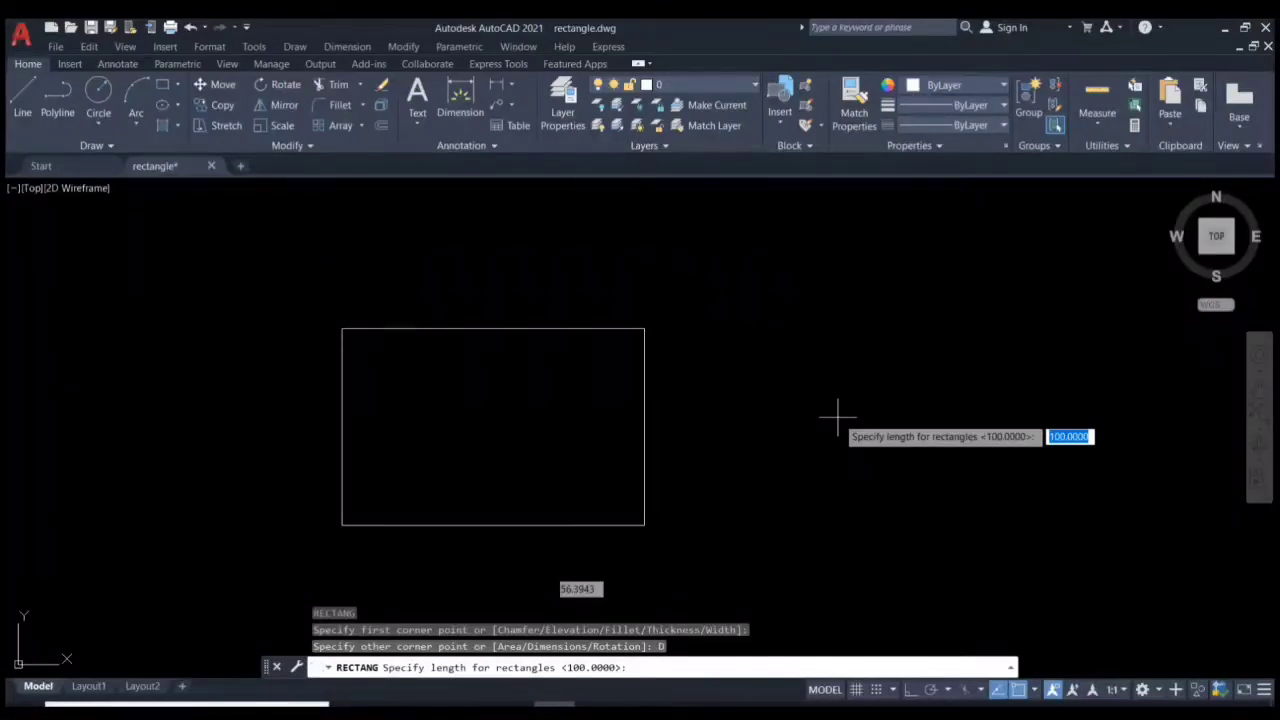
{"action": "type", "text": "100"}
{"action": "key", "text": "Return"}
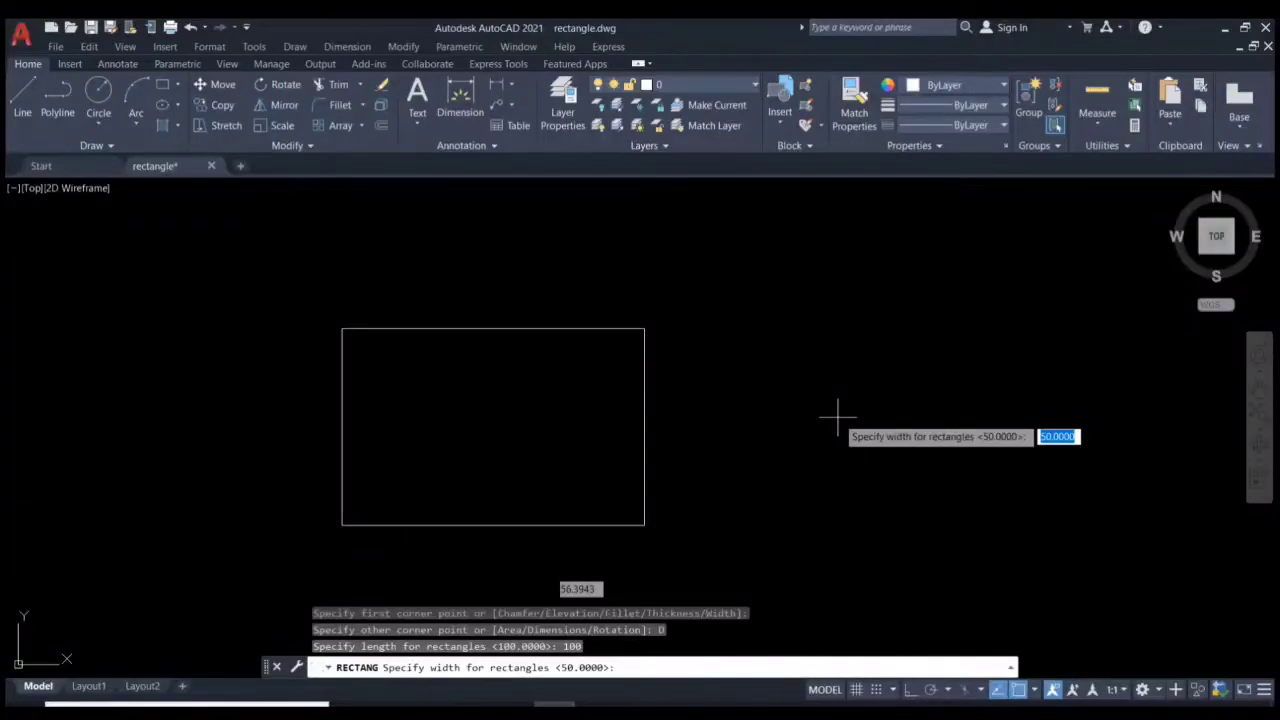
{"action": "type", "text": "50"}
{"action": "key", "text": "Return"}
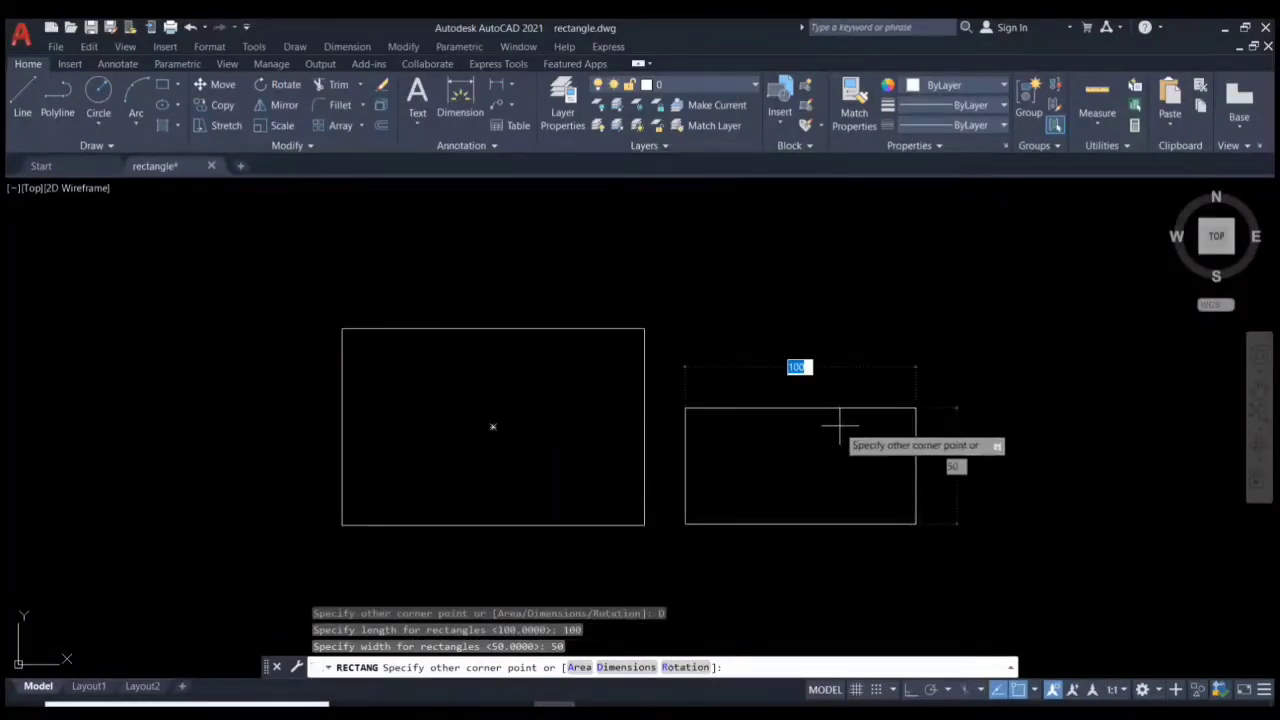
{"action": "left_click", "coordinate": [981, 360]}
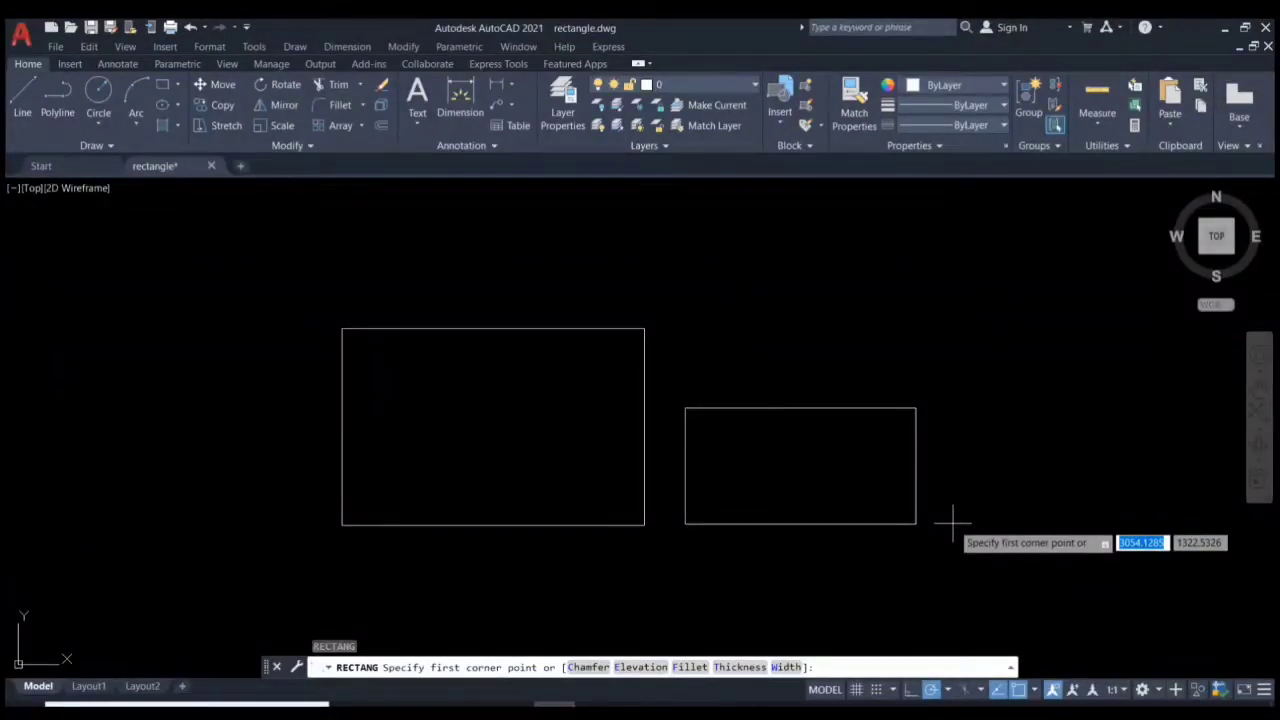
Draw a third rectangle to the right using the Area option, with area 5000 calculated from a length of 100
{"action": "left_click", "coordinate": [952, 522]}
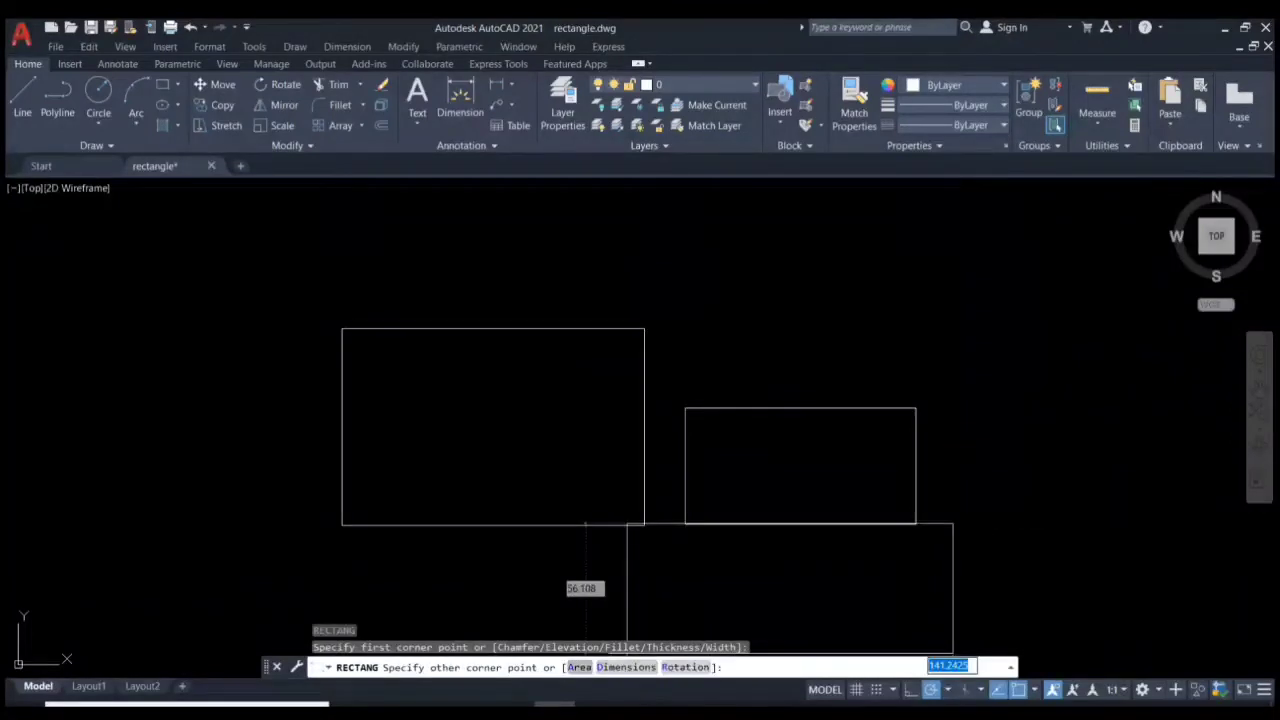
{"action": "type", "text": "a"}
{"action": "key", "text": "Return"}
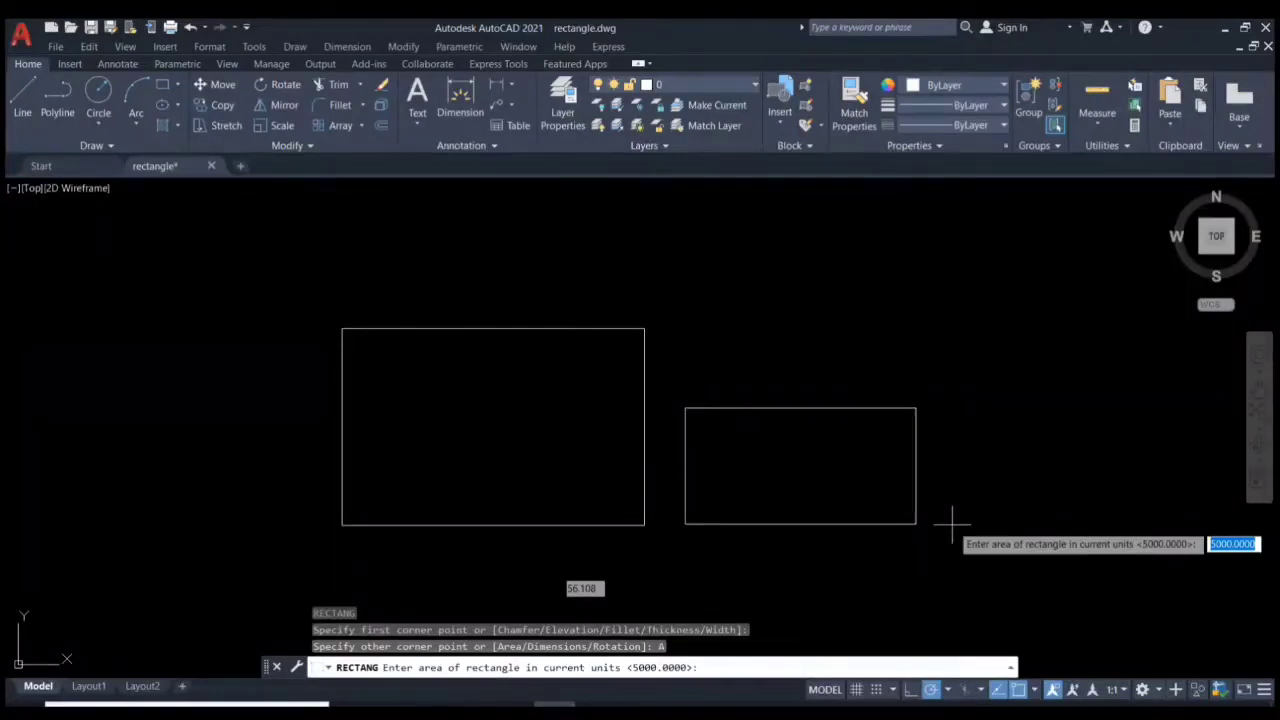
{"action": "type", "text": "5000"}
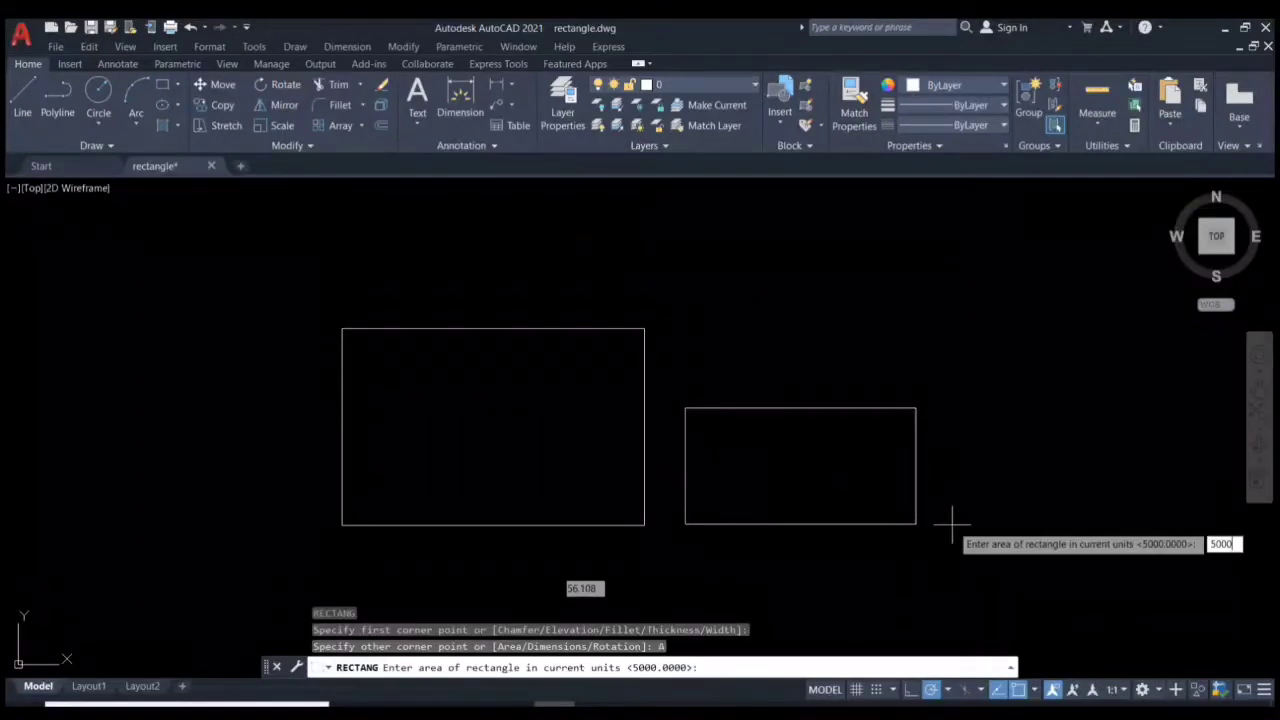
{"action": "key", "text": "Return"}
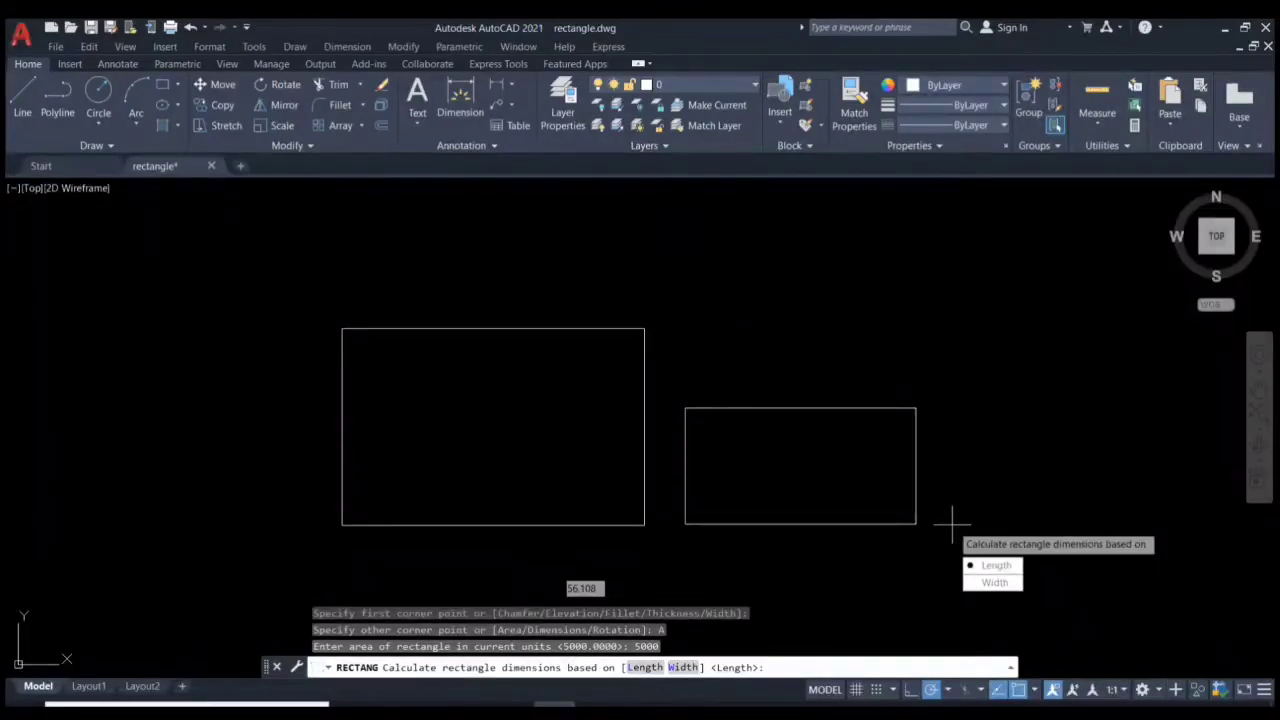
{"action": "type", "text": "l"}
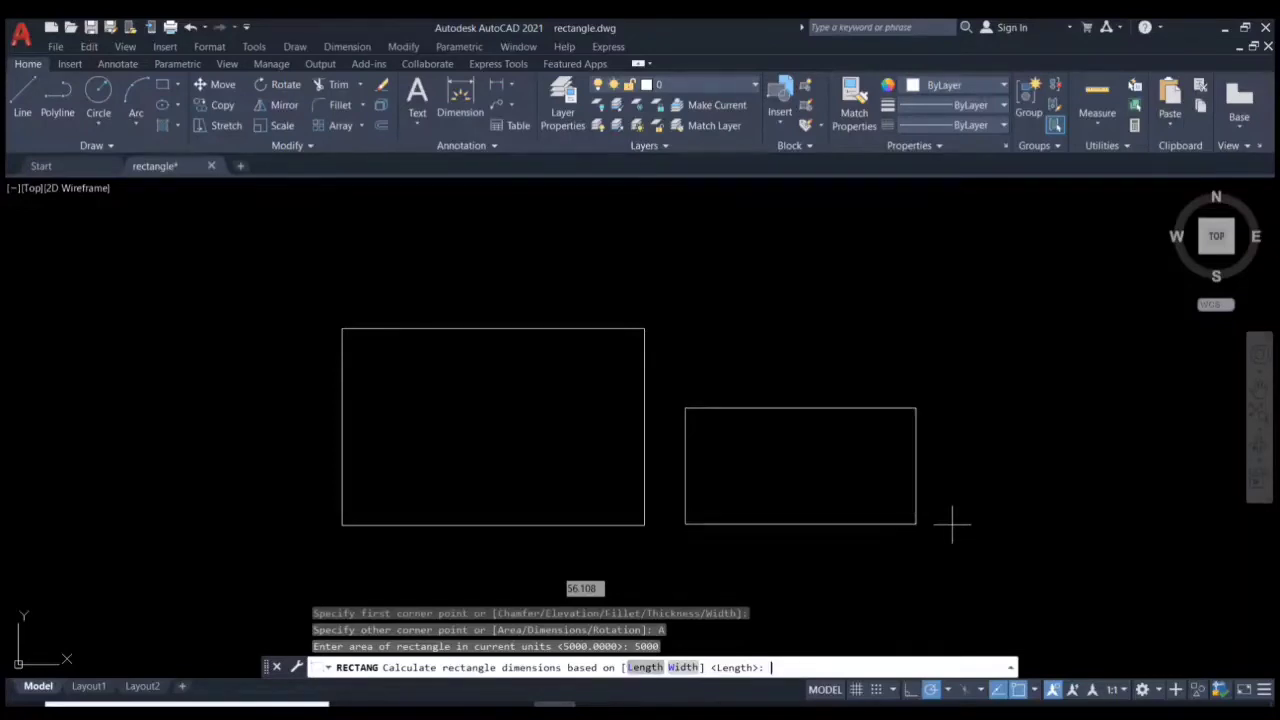
{"action": "key", "text": "Return"}
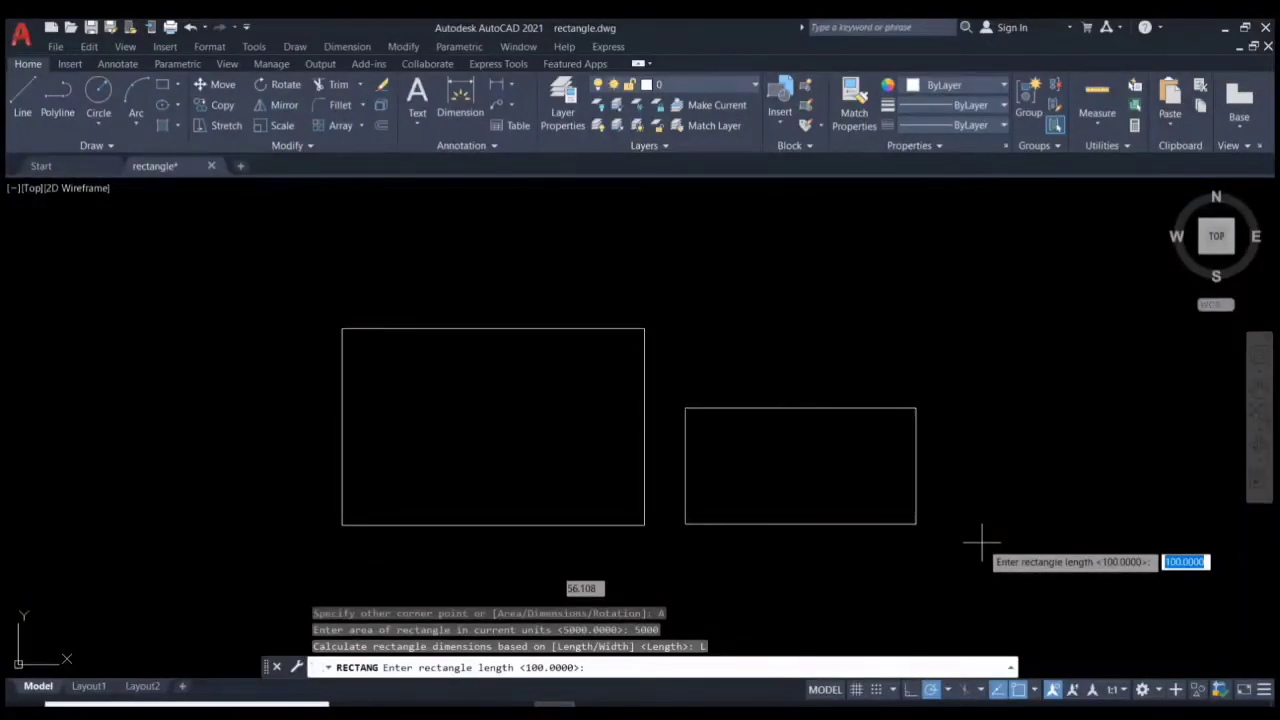
{"action": "type", "text": "100"}
{"action": "key", "text": "Return"}
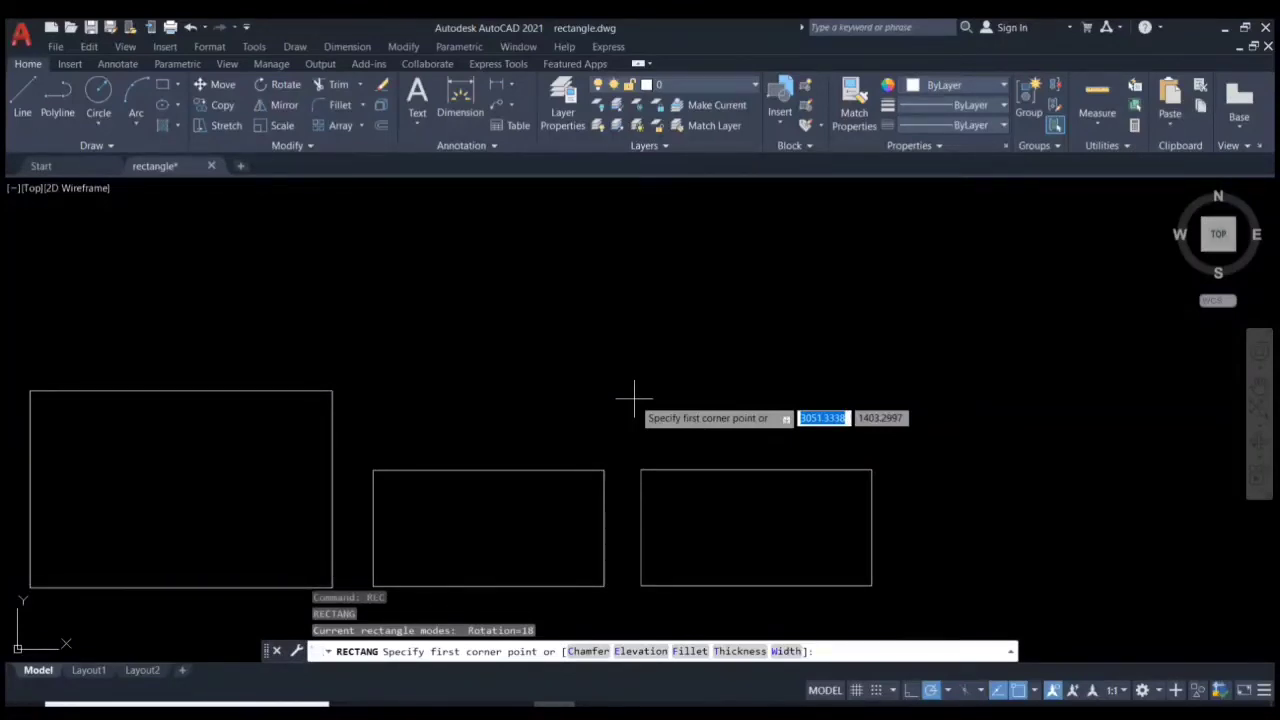
Start a rectangle from a corner just above the gap between the second and third rectangles, with its rotation set to 45 degrees
{"action": "left_click", "coordinate": [578, 430]}
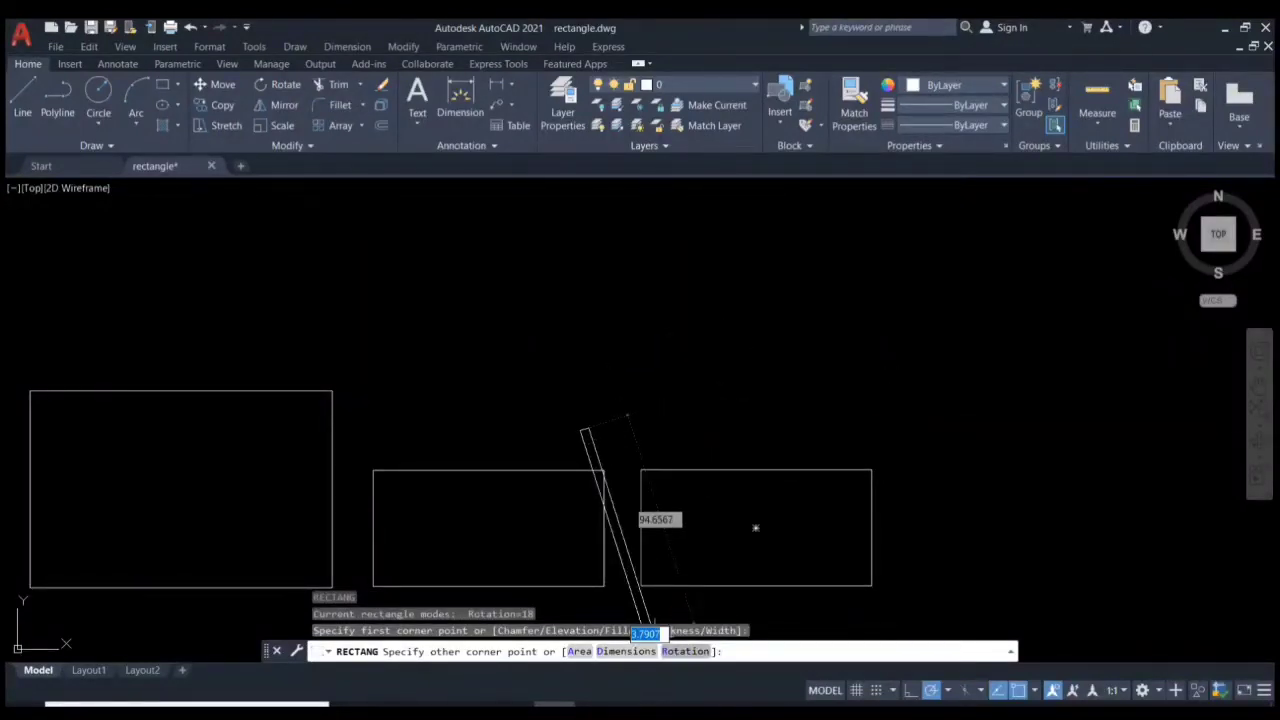
{"action": "type", "text": "R"}
{"action": "key", "text": "Return"}
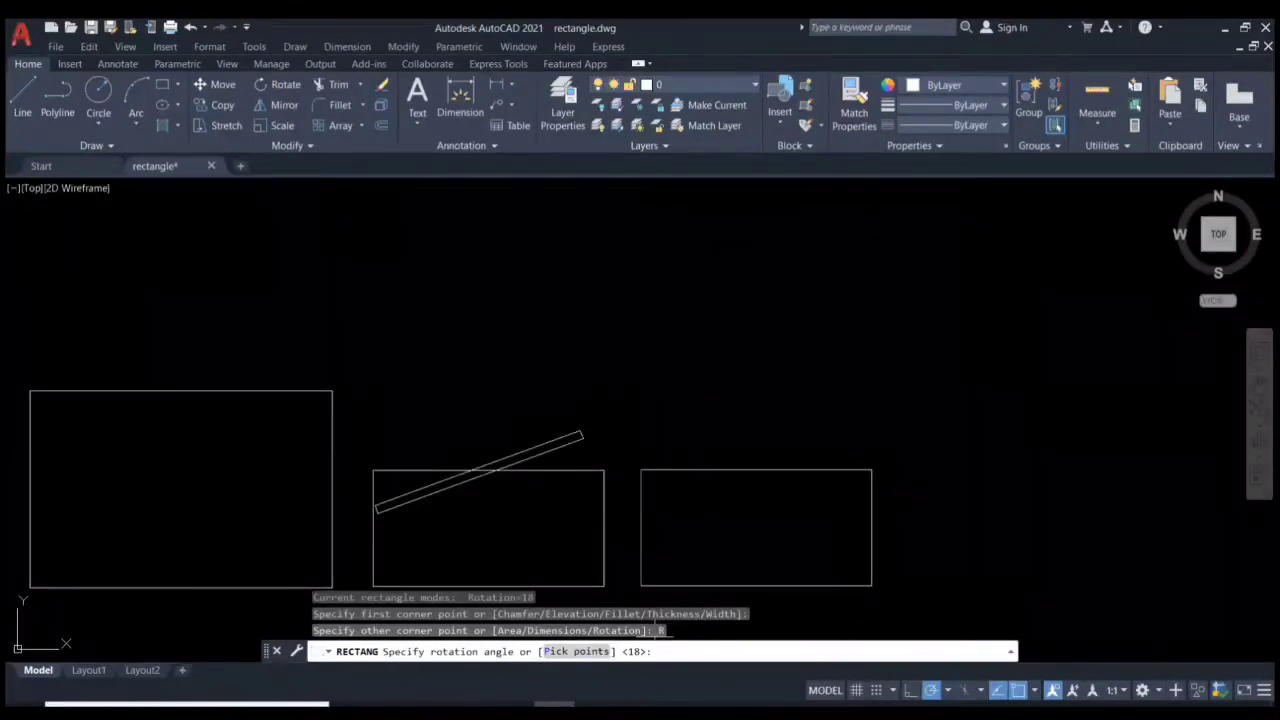
{"action": "type", "text": "45"}
{"action": "key", "text": "Return"}
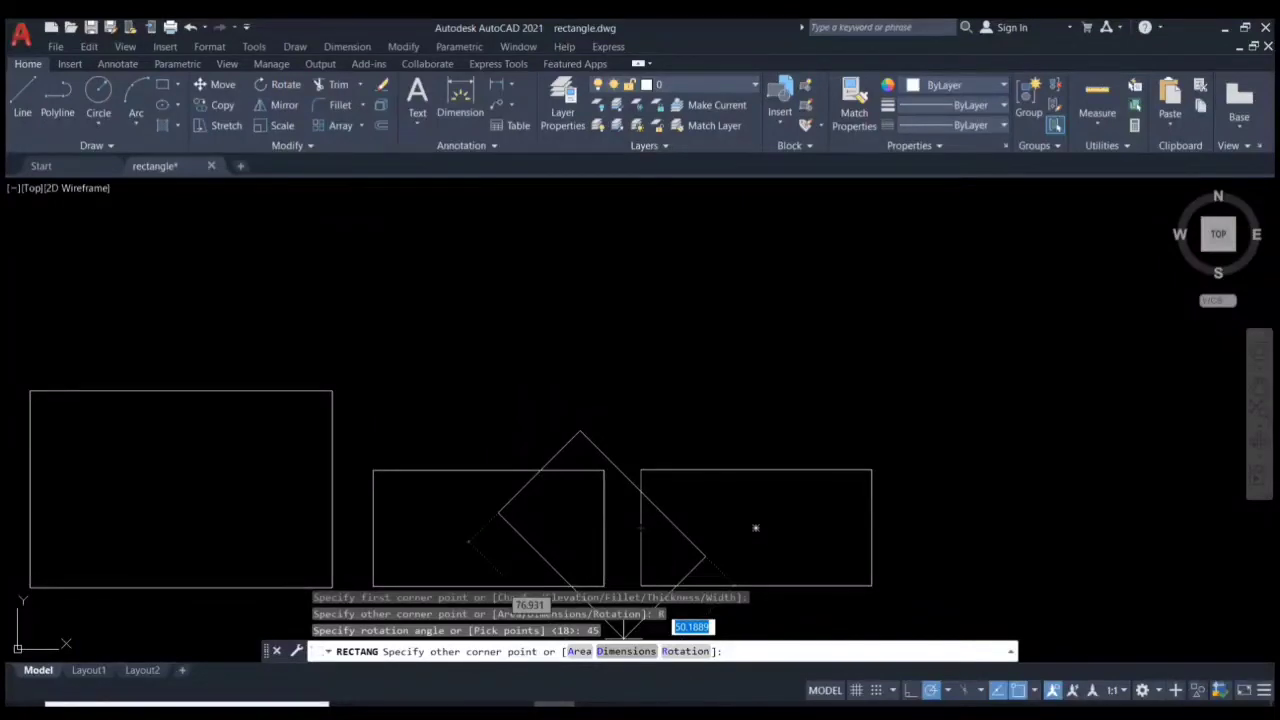
Complete the rotated rectangle using the Dimensions option, with length 100 and width 50, extending upward from its first corner
{"action": "type", "text": "d"}
{"action": "key", "text": "Return"}
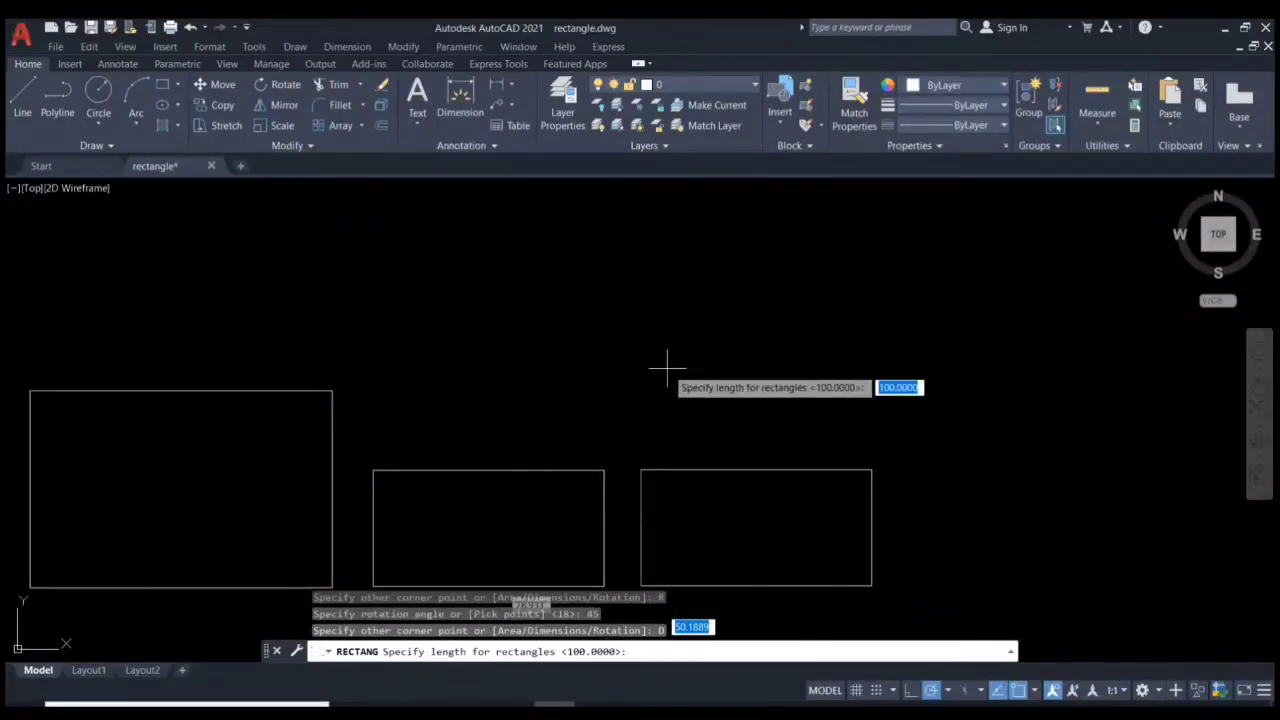
{"action": "type", "text": "100"}
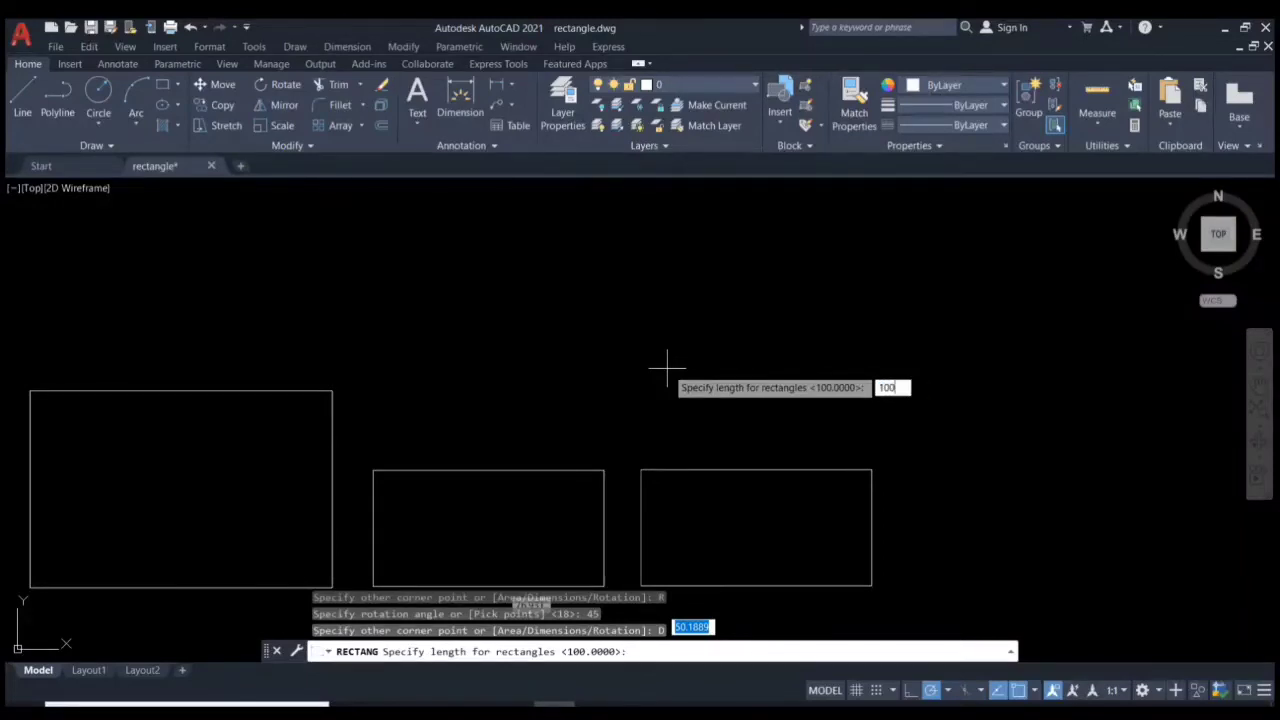
{"action": "key", "text": "Return"}
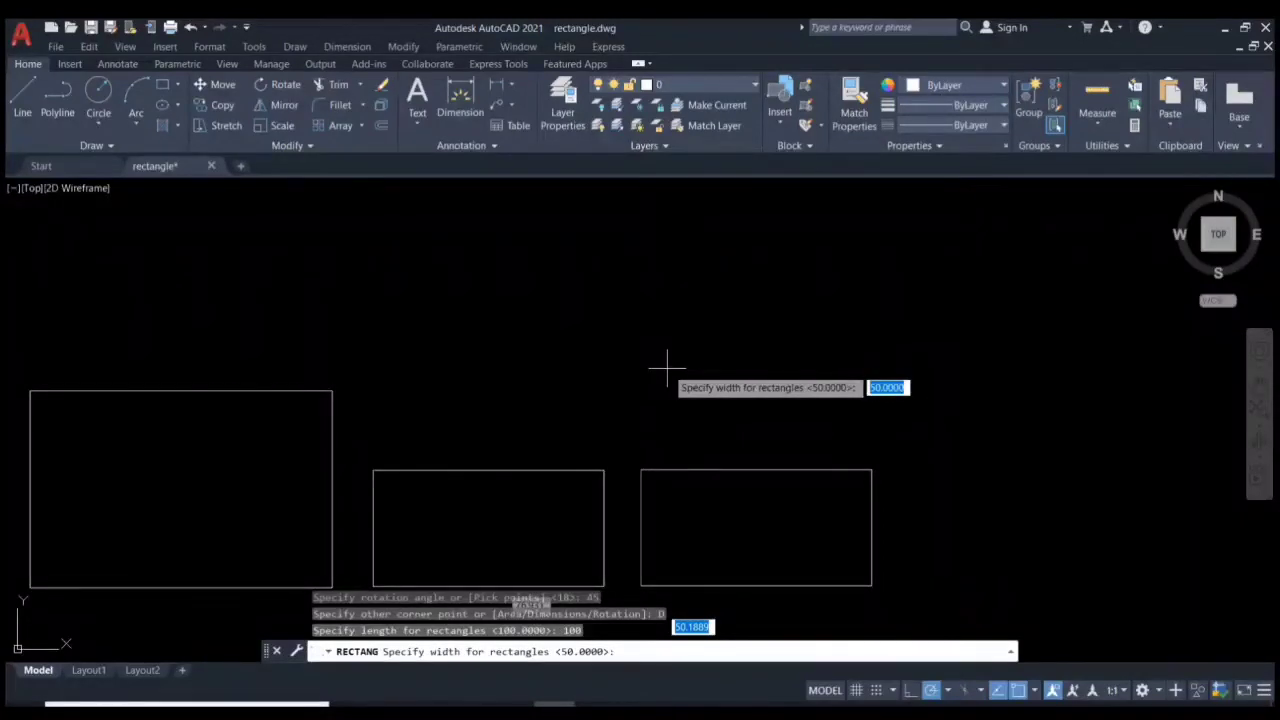
{"action": "type", "text": "50"}
{"action": "key", "text": "Return"}
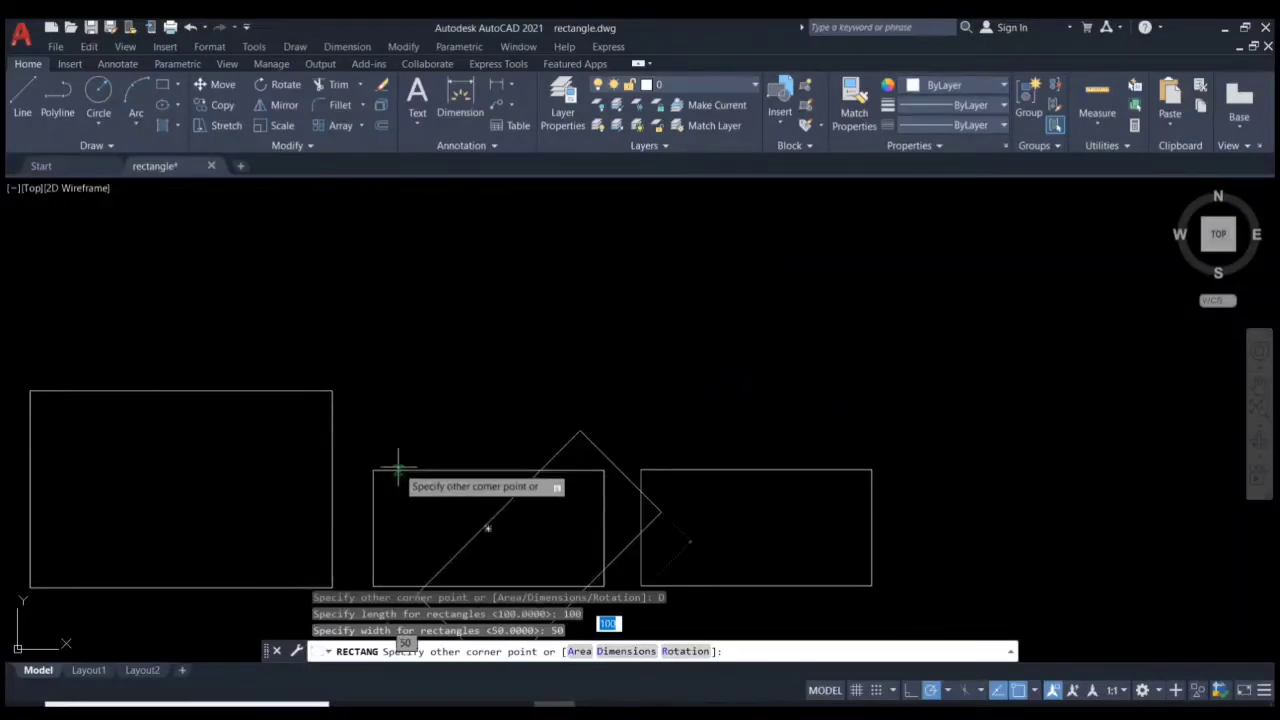
{"action": "left_click", "coordinate": [656, 270]}
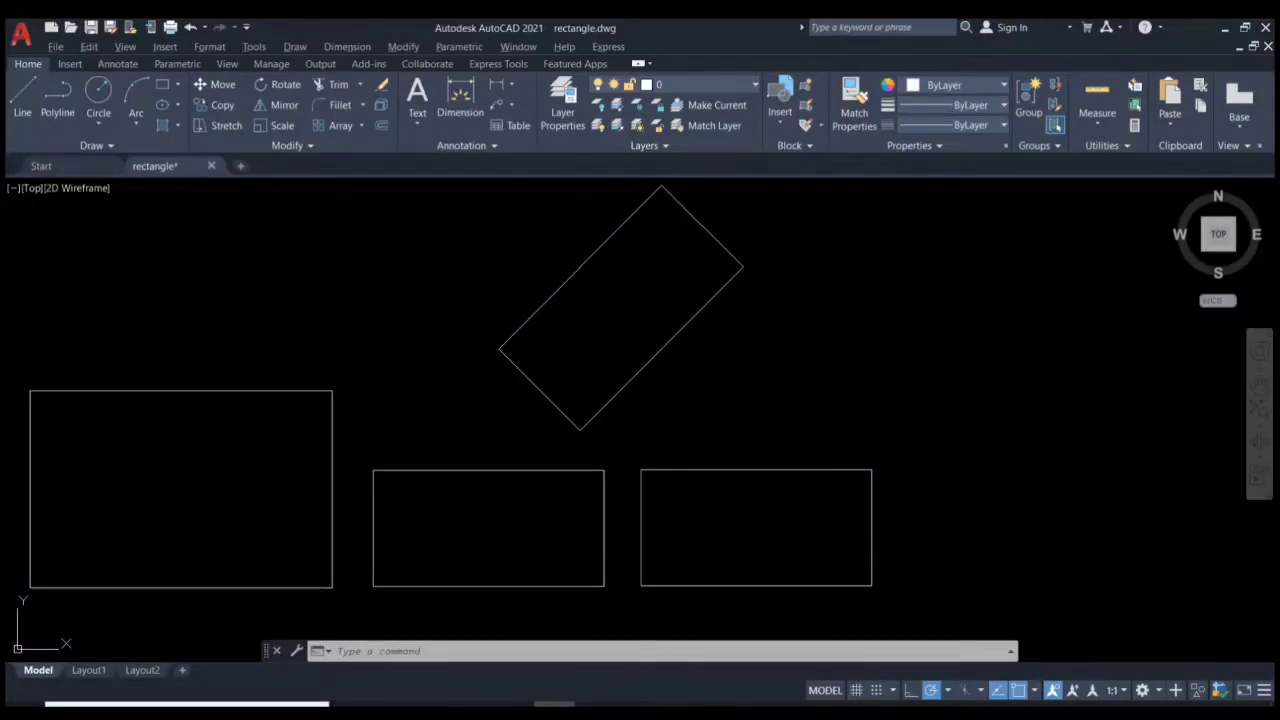
{"action": "left_click", "coordinate": [700, 534]}
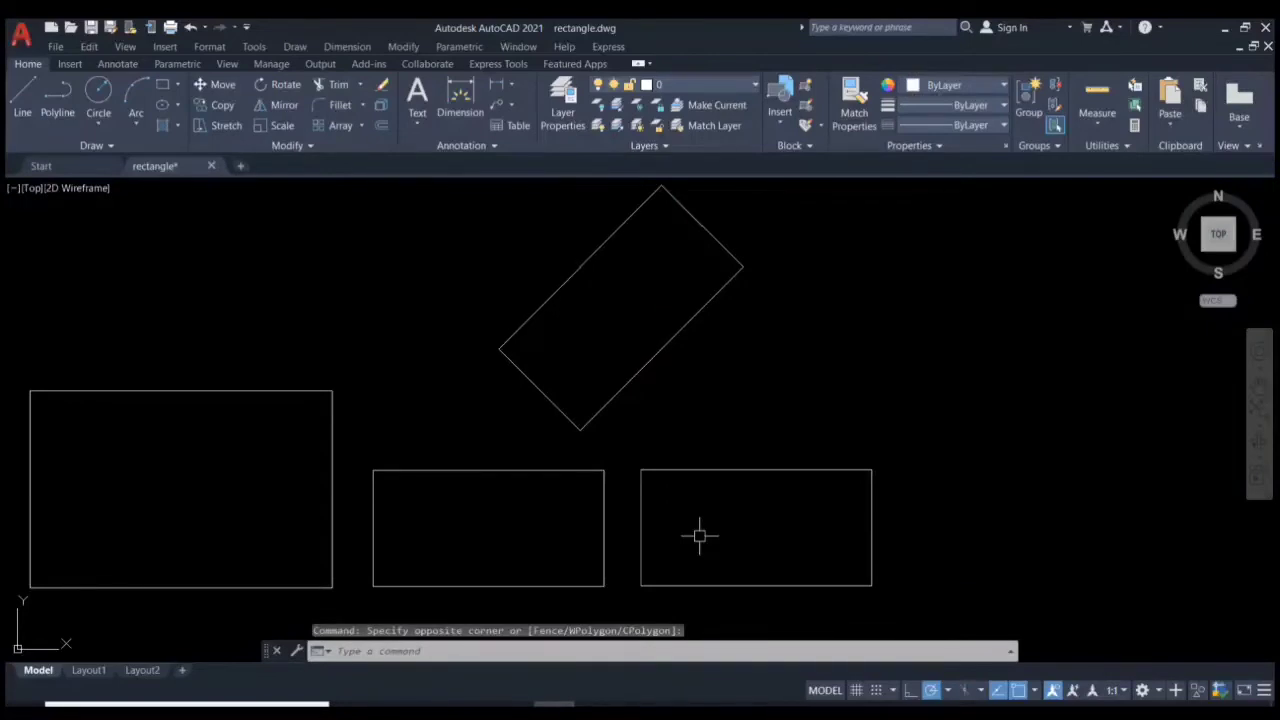
Start a new rectangle with the Chamfer option, setting both the first and second chamfer distances to 5
{"action": "type", "text": "f"}
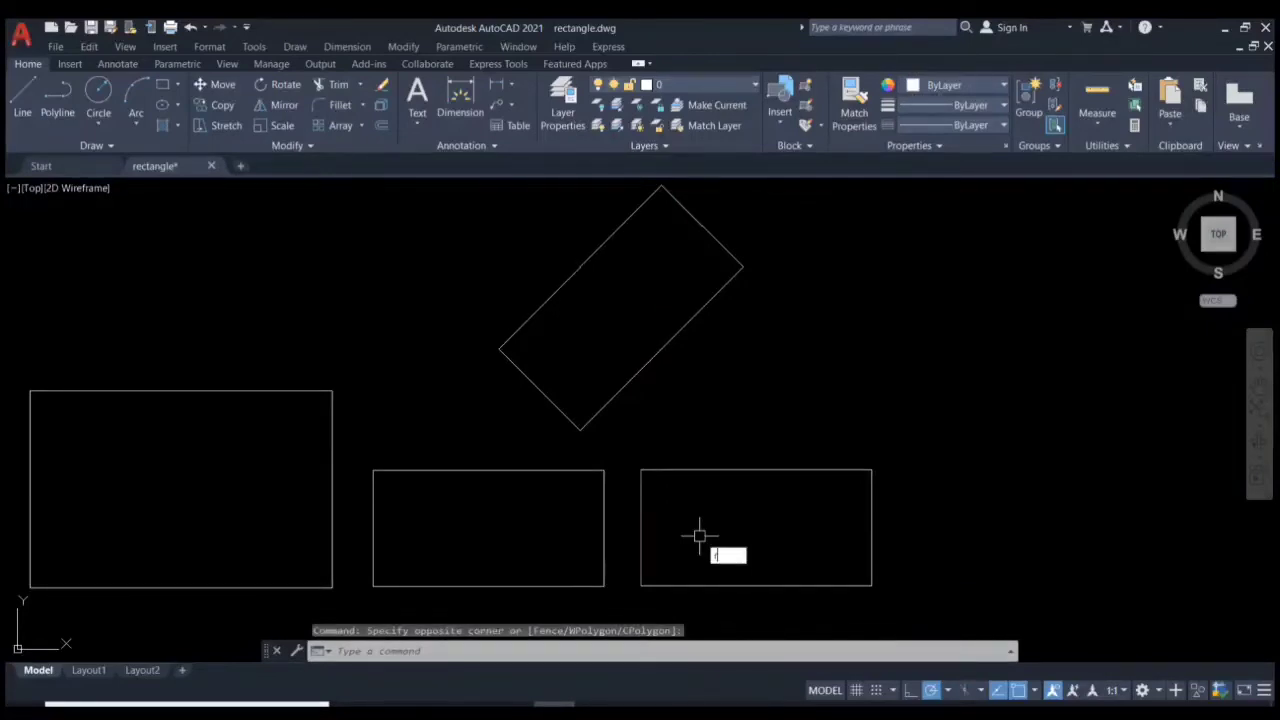
{"action": "type", "text": "ec"}
{"action": "key", "text": "Return"}
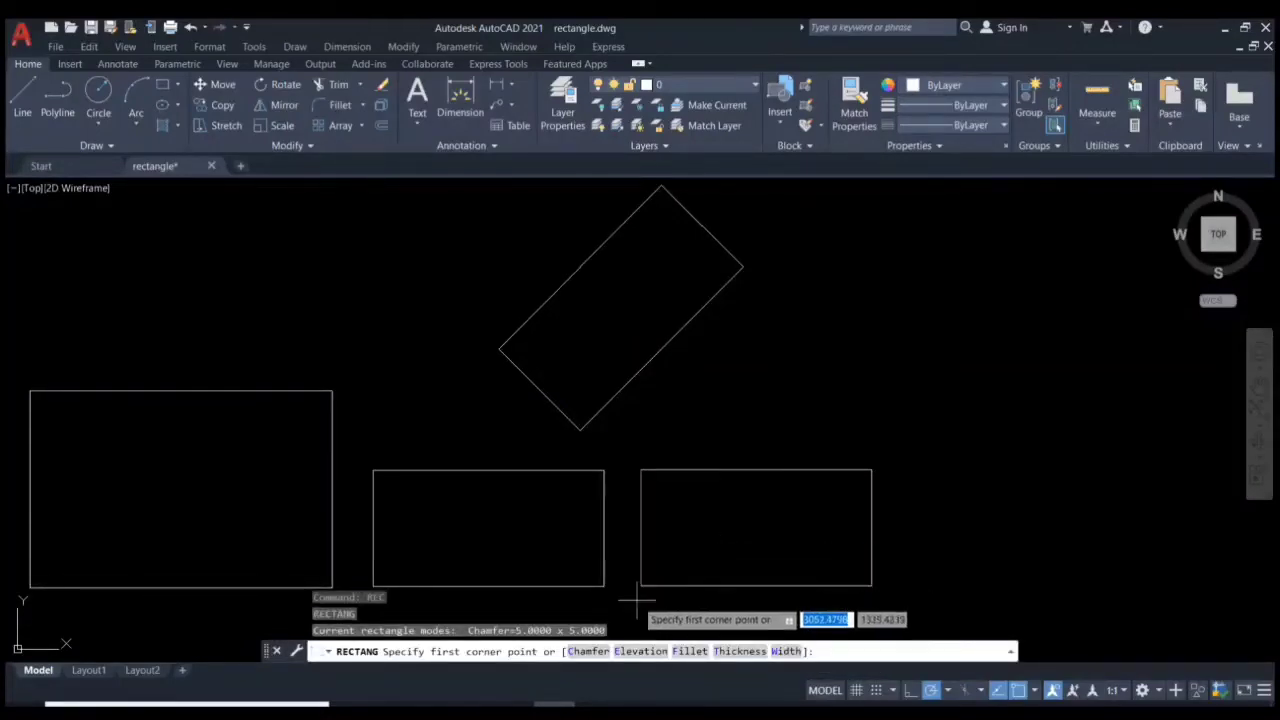
{"action": "left_click", "coordinate": [588, 651]}
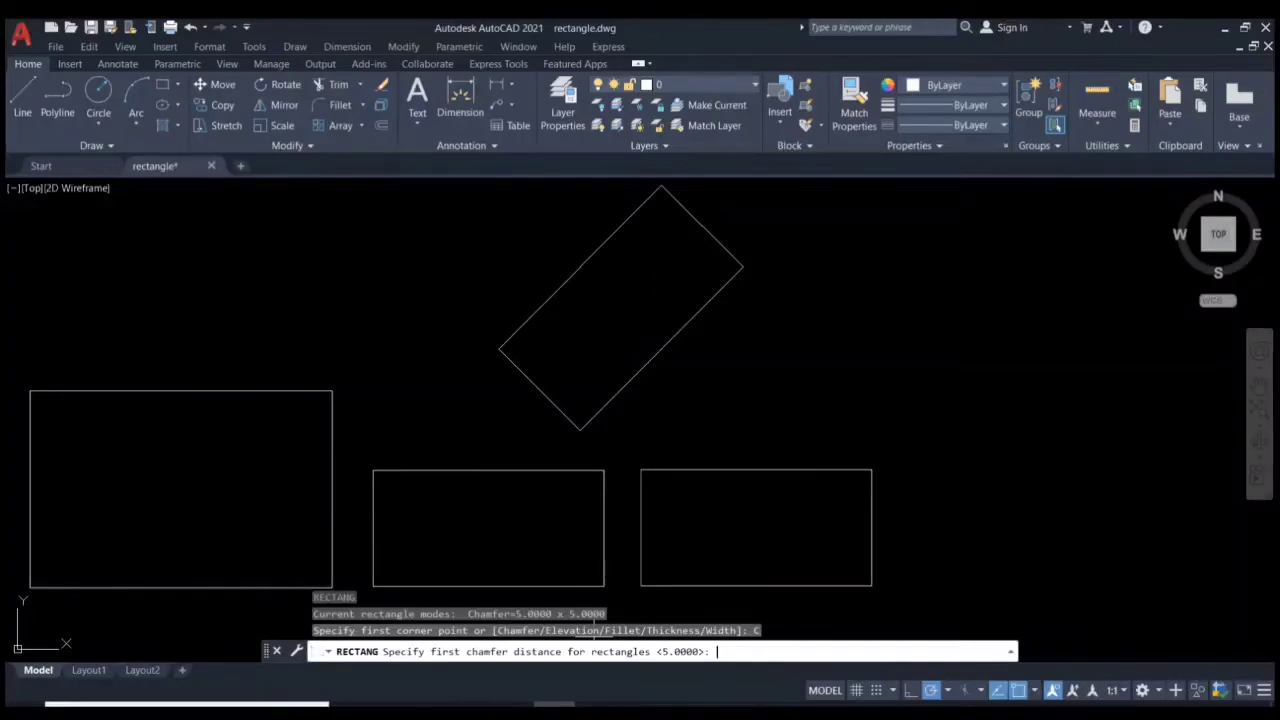
{"action": "type", "text": "5"}
{"action": "key", "text": "Return"}
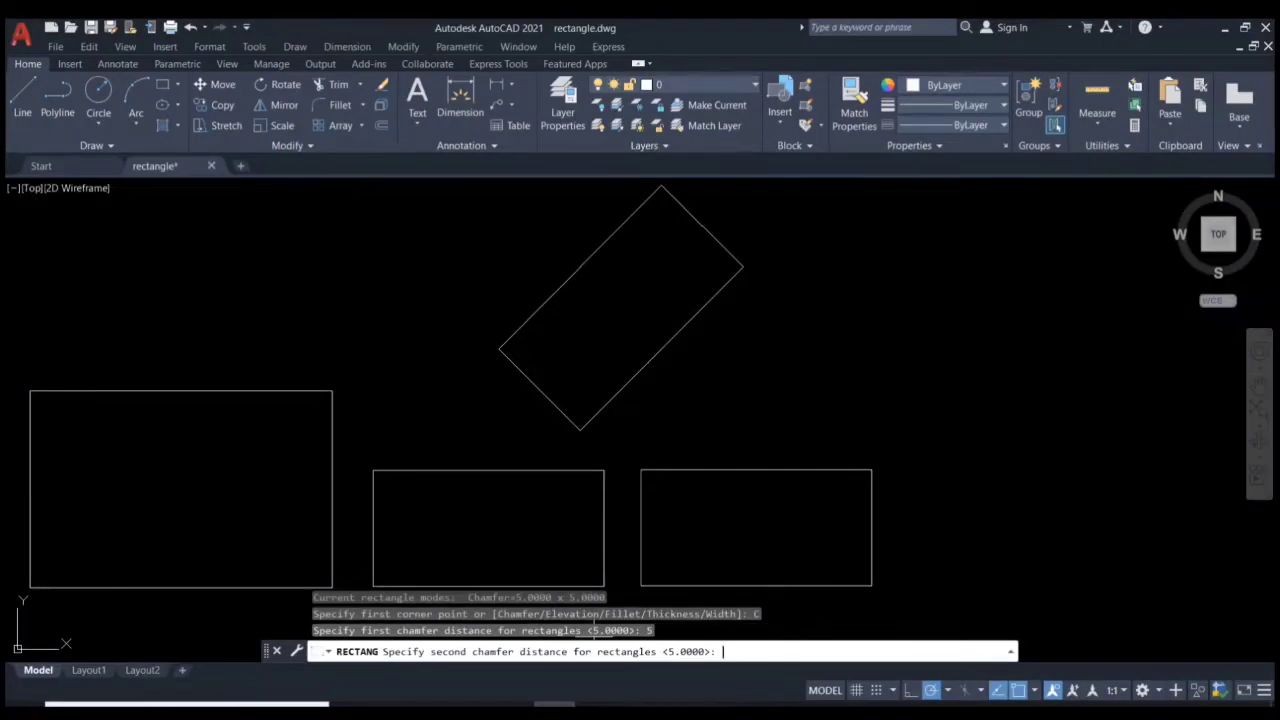
{"action": "type", "text": "5"}
{"action": "key", "text": "Return"}
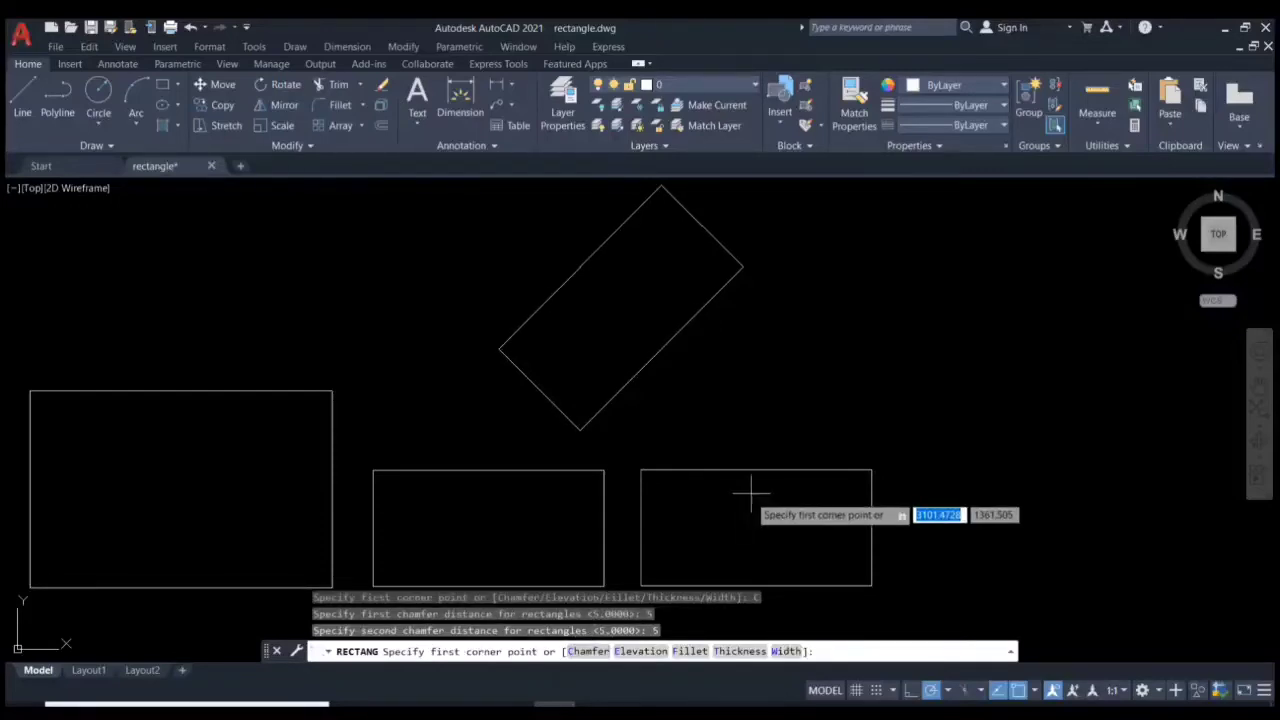
Draw the chamfered rectangle with length 100 and width 50 from a corner above the third rectangle, extending down and to the right
{"action": "left_click", "coordinate": [808, 377]}
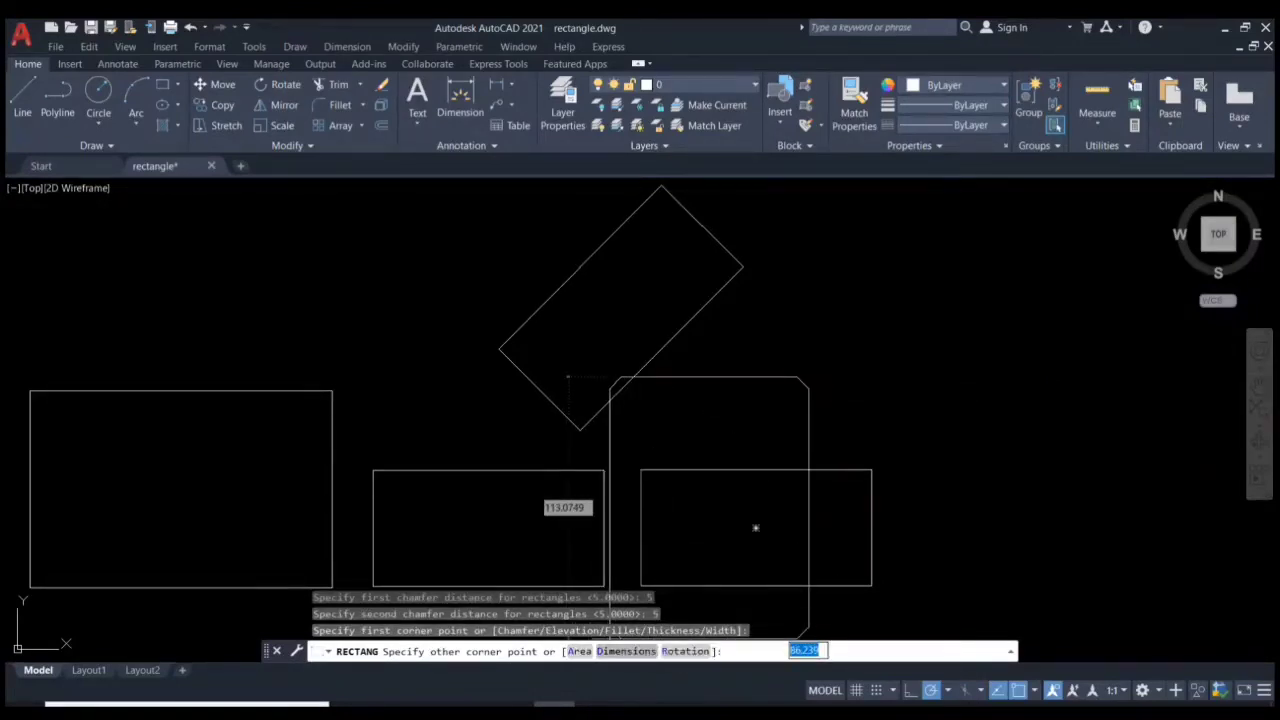
{"action": "type", "text": "D"}
{"action": "key", "text": "Return"}
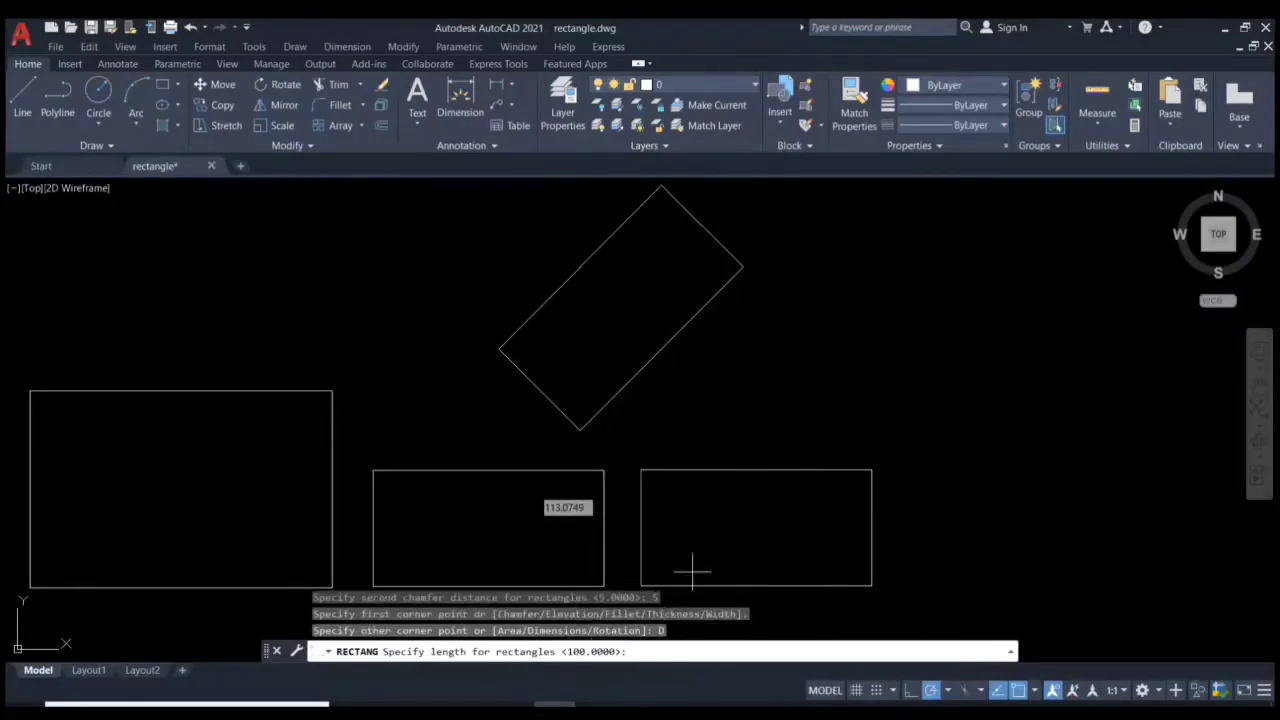
{"action": "type", "text": "00"}
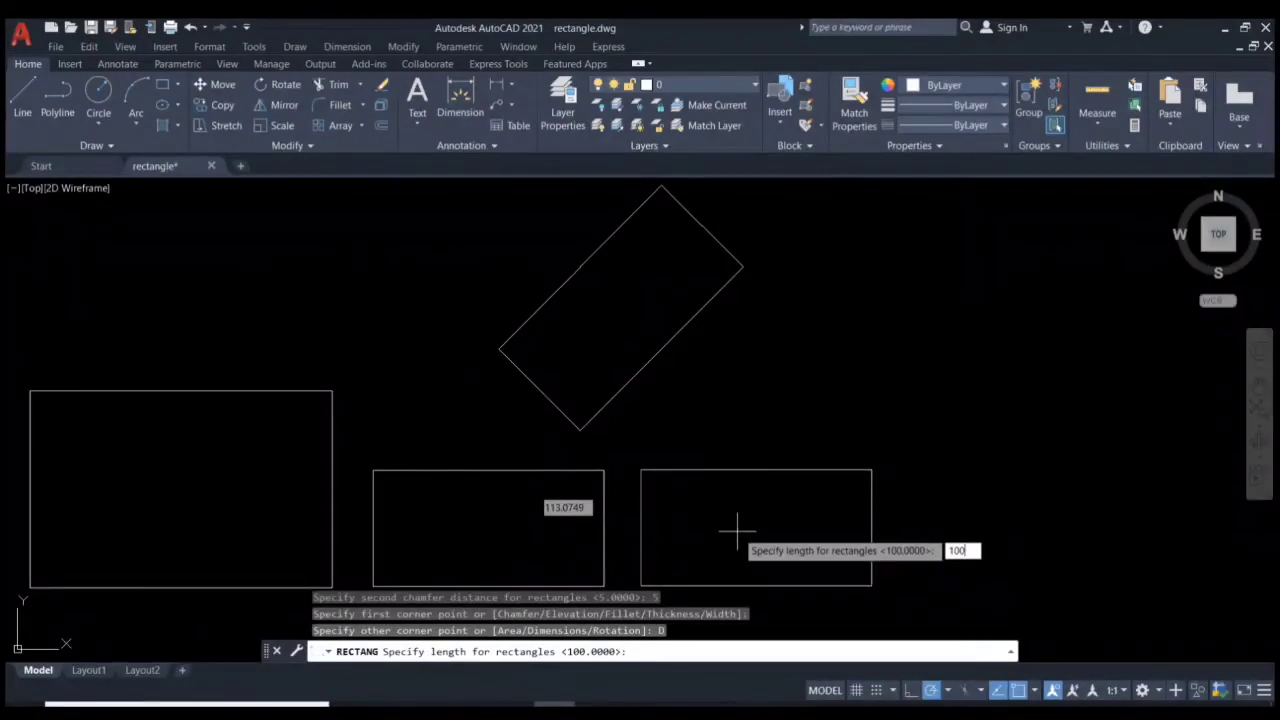
{"action": "key", "text": "Return"}
{"action": "type", "text": "50"}
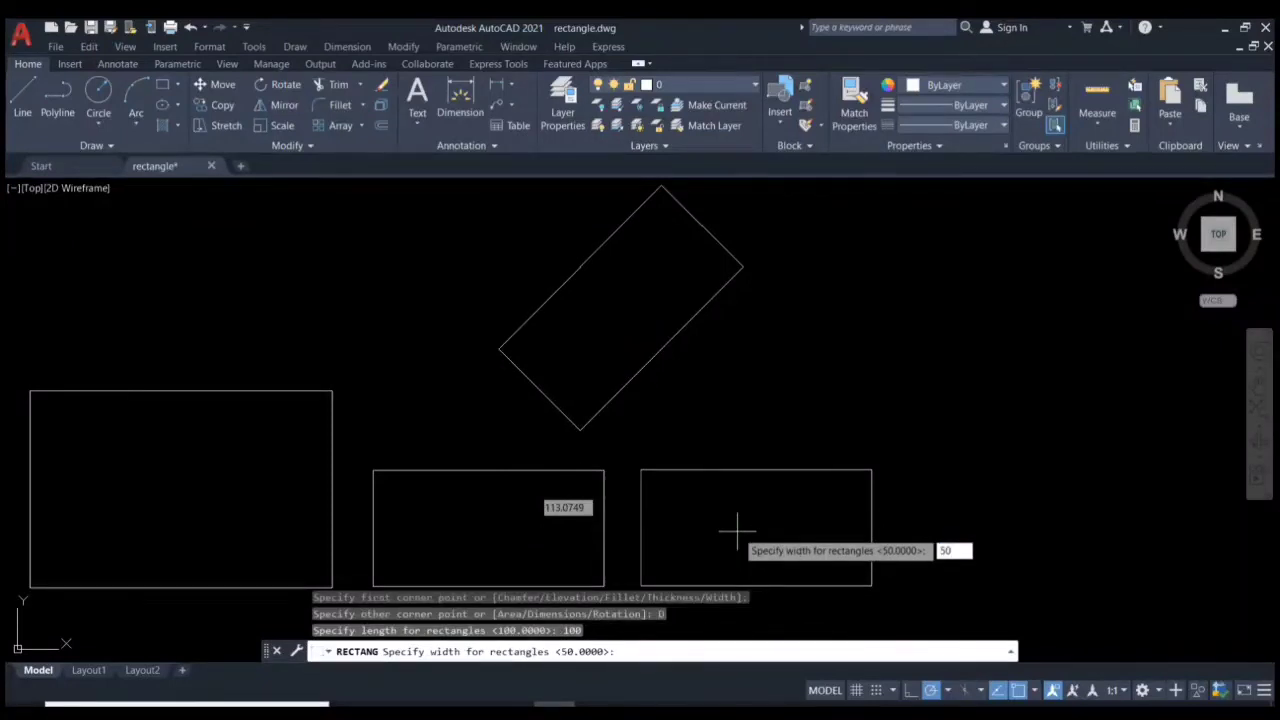
{"action": "key", "text": "Return"}
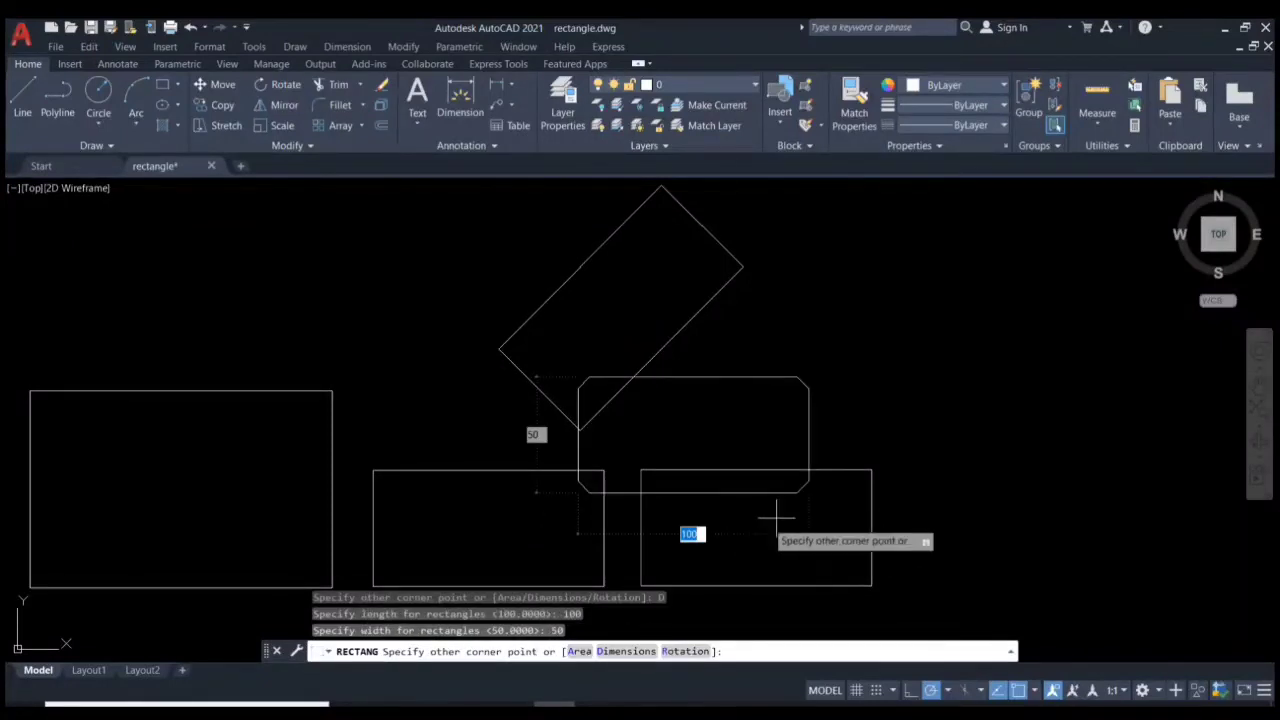
{"action": "left_click", "coordinate": [1007, 430]}
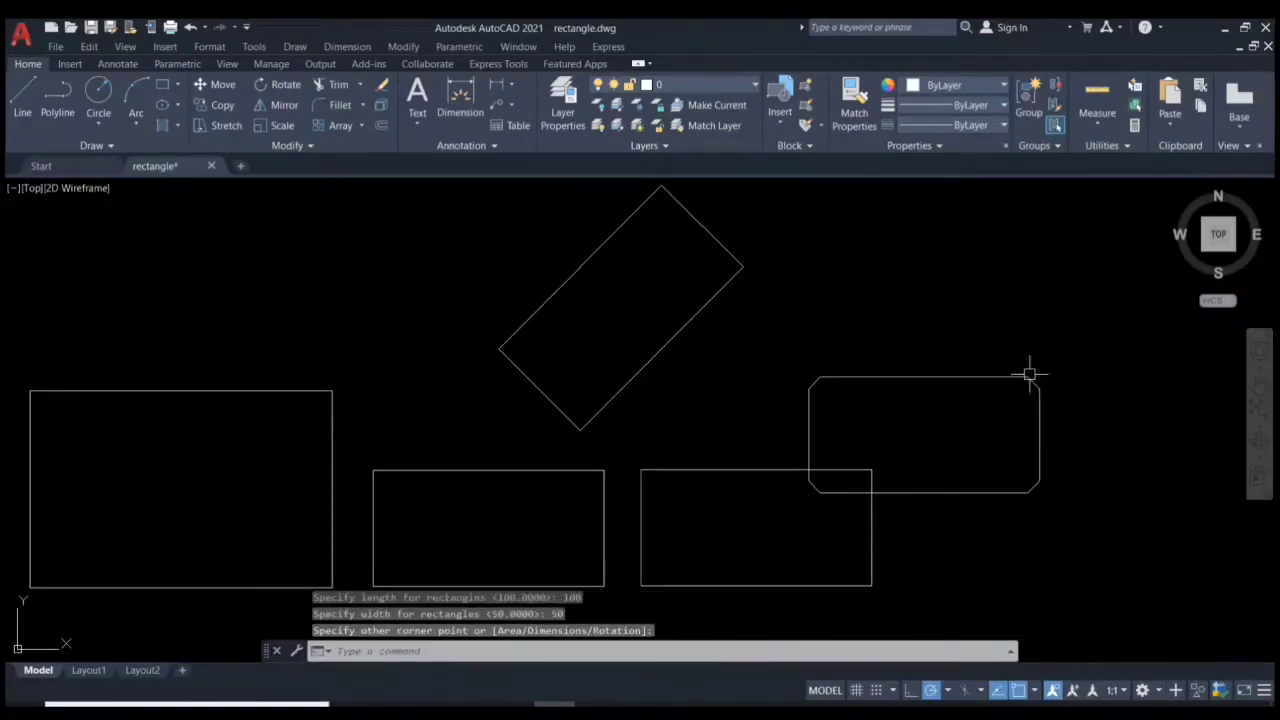
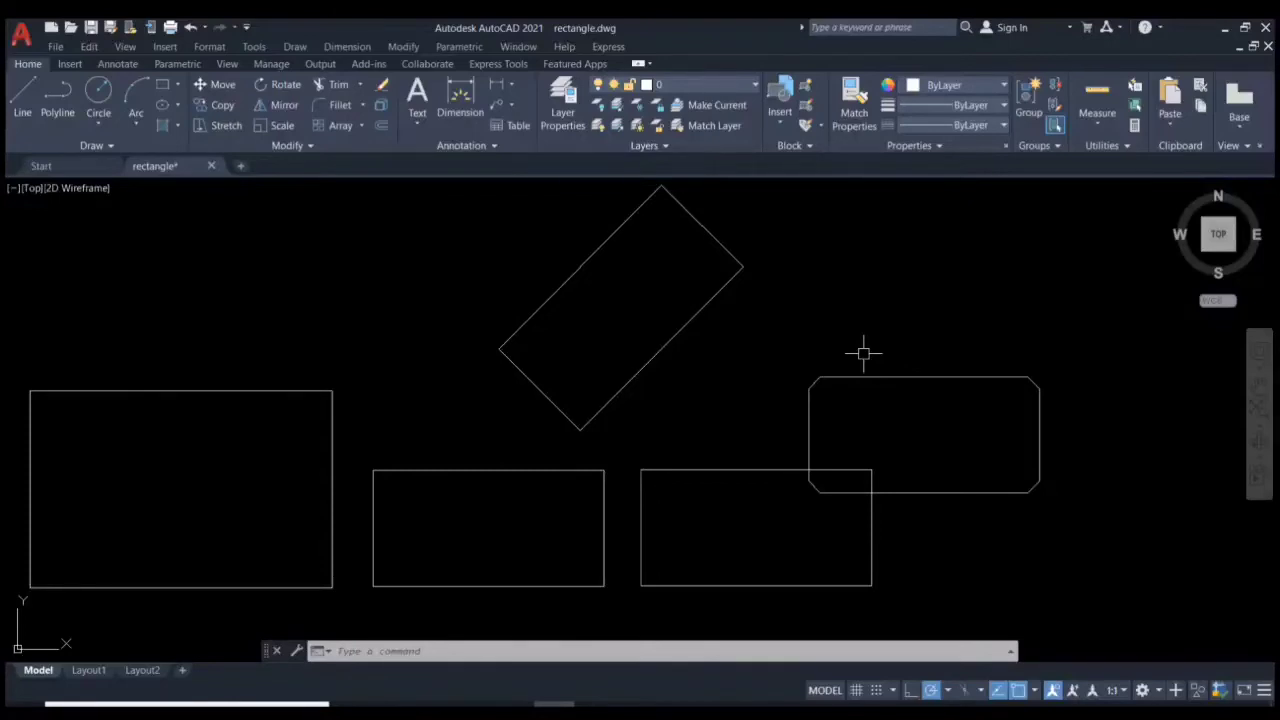
Start another rectangle with the Fillet option and set the fillet radius to 5
{"action": "type", "text": "rec"}
{"action": "key", "text": "Return"}
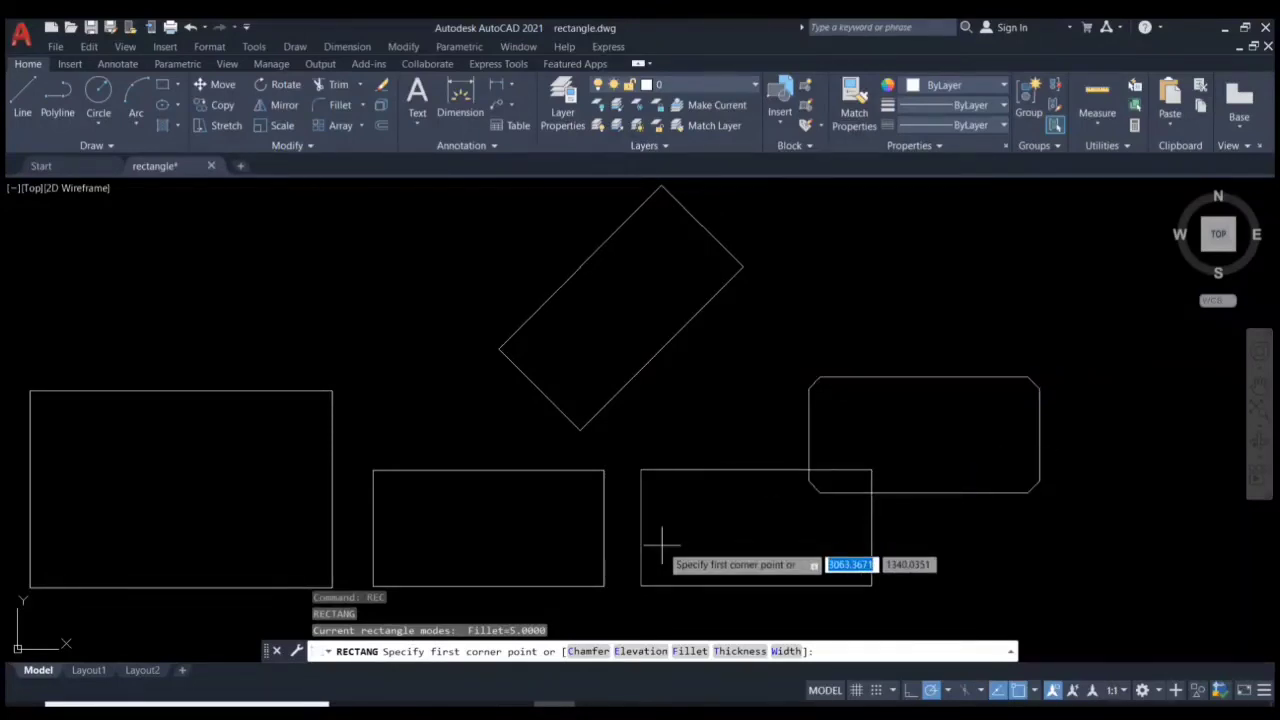
{"action": "left_click", "coordinate": [689, 651]}
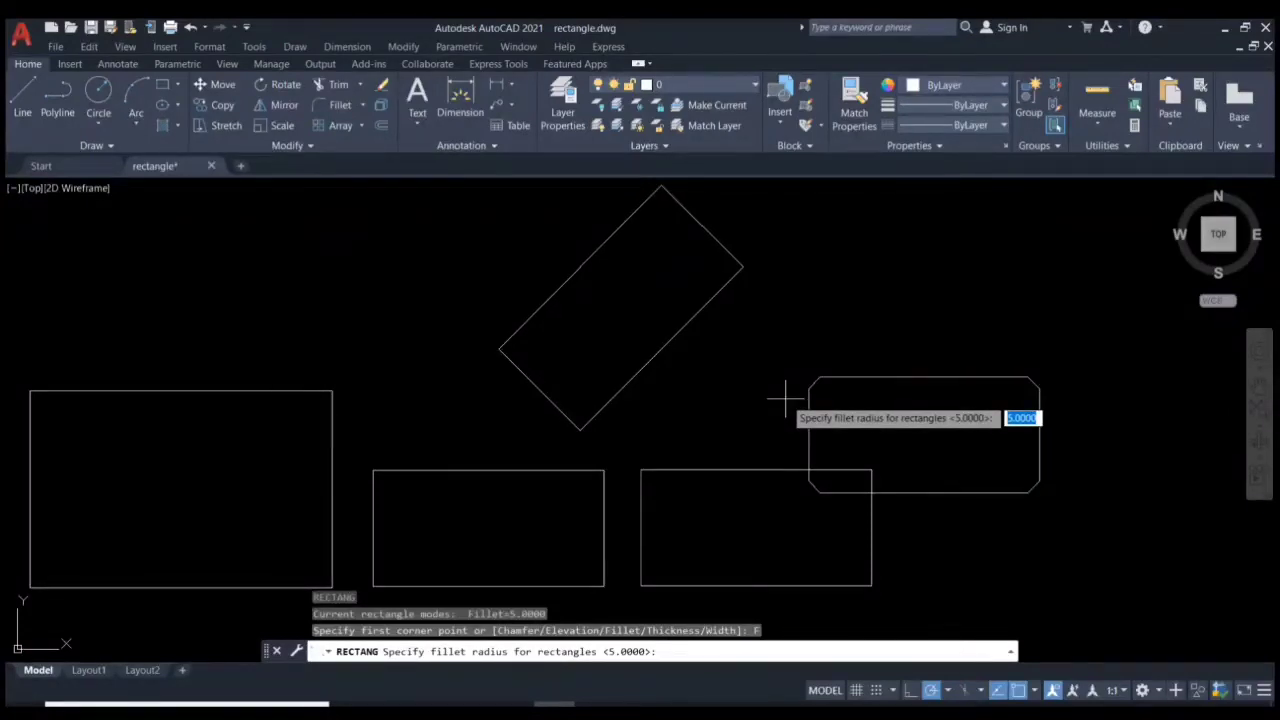
{"action": "type", "text": "5"}
{"action": "key", "text": "Return"}
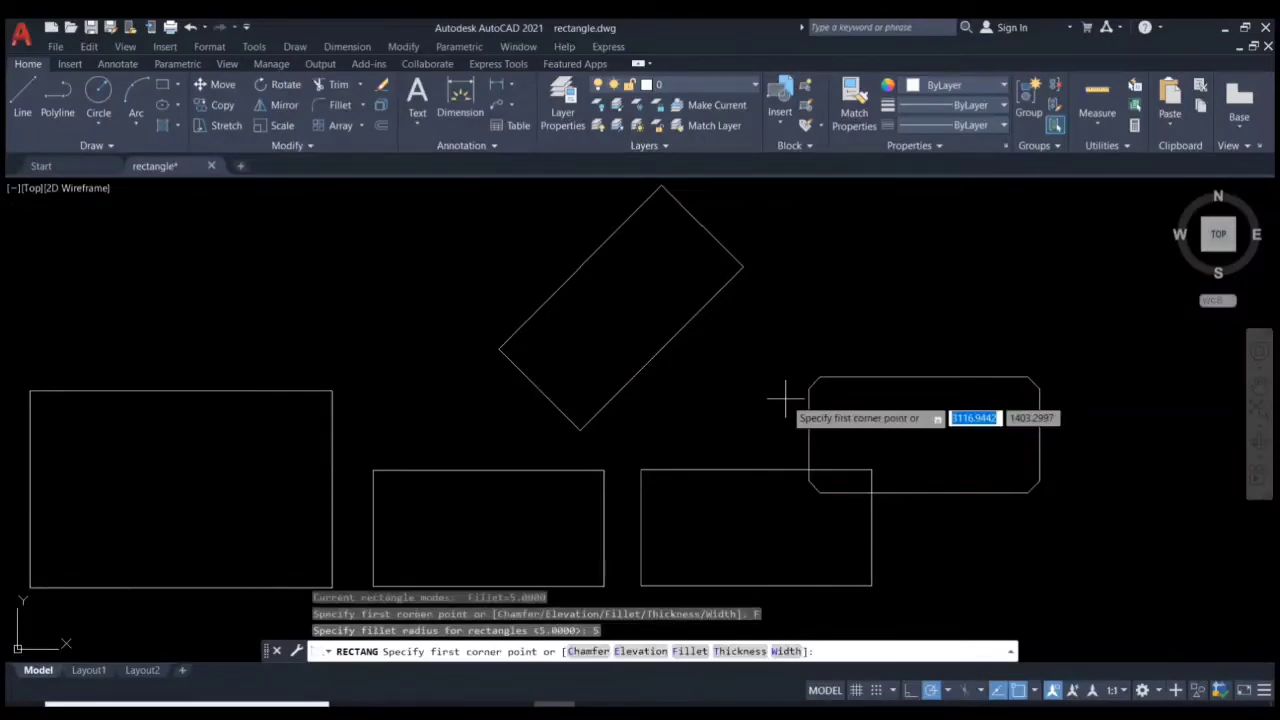
Draw the filleted rectangle above the chamfered one with length 100 and width 50, extending up and to the right
{"action": "left_click", "coordinate": [825, 337]}
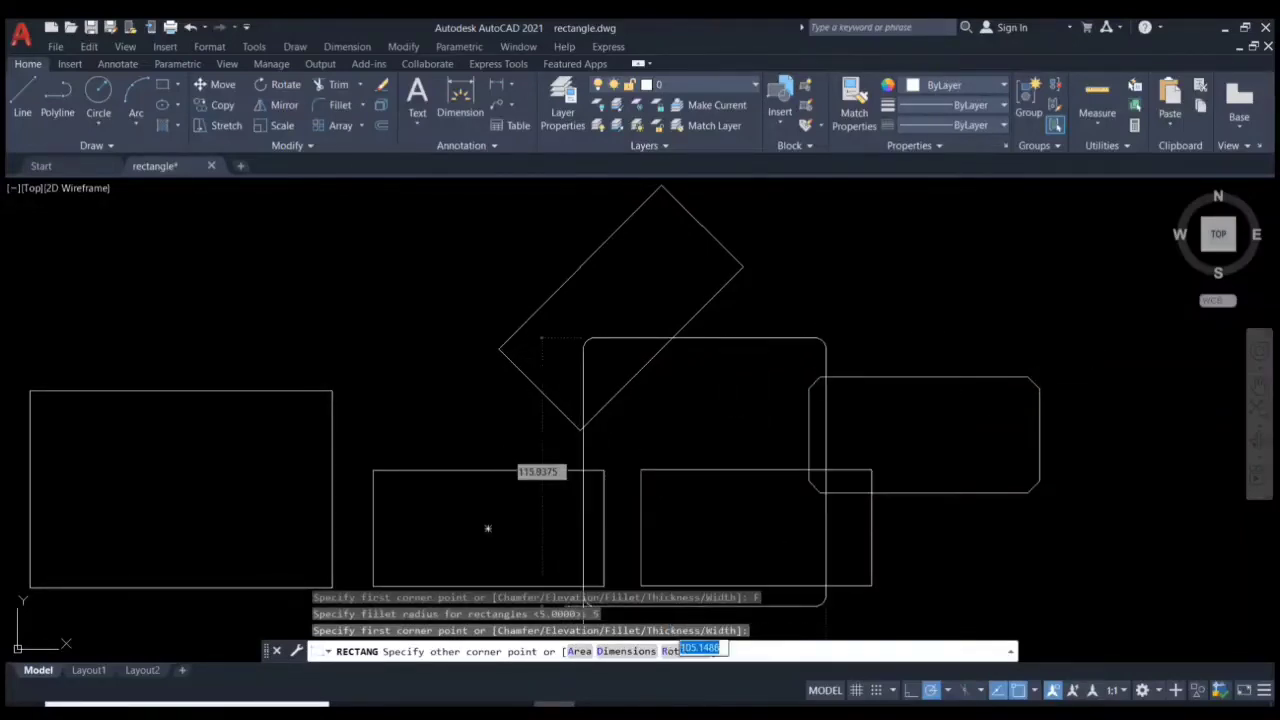
{"action": "type", "text": "d"}
{"action": "key", "text": "Return"}
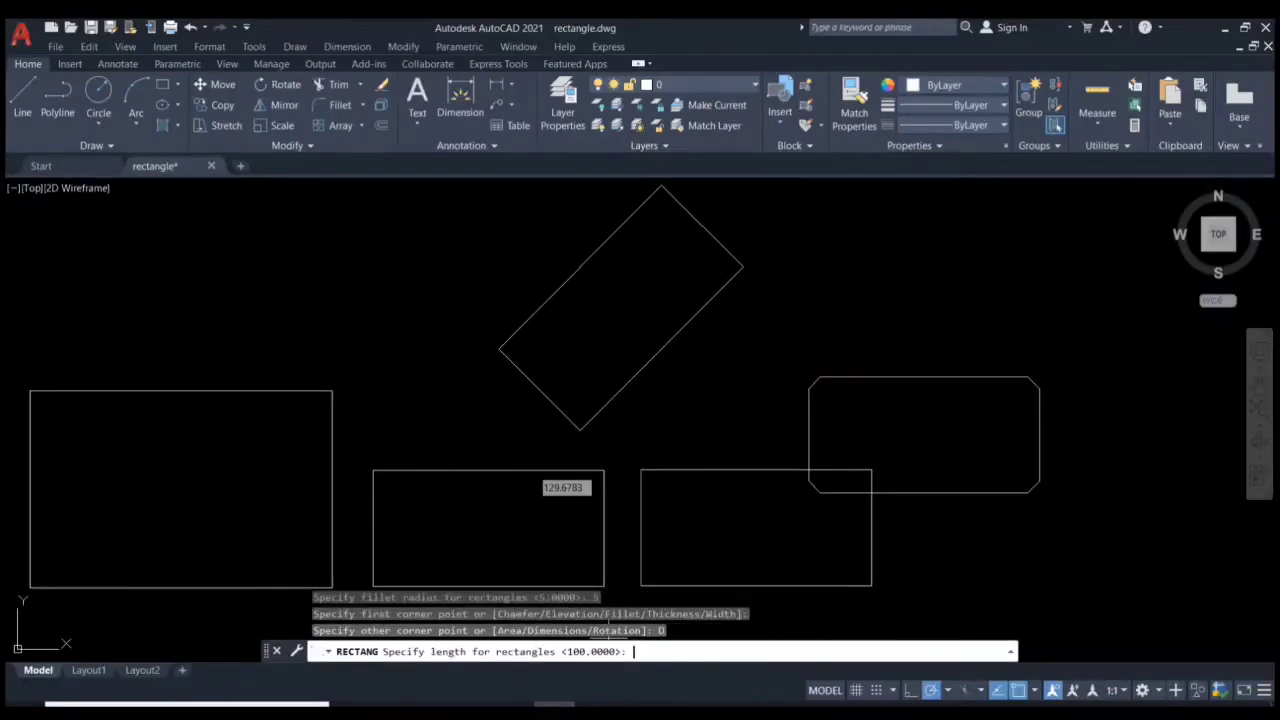
{"action": "type", "text": "100"}
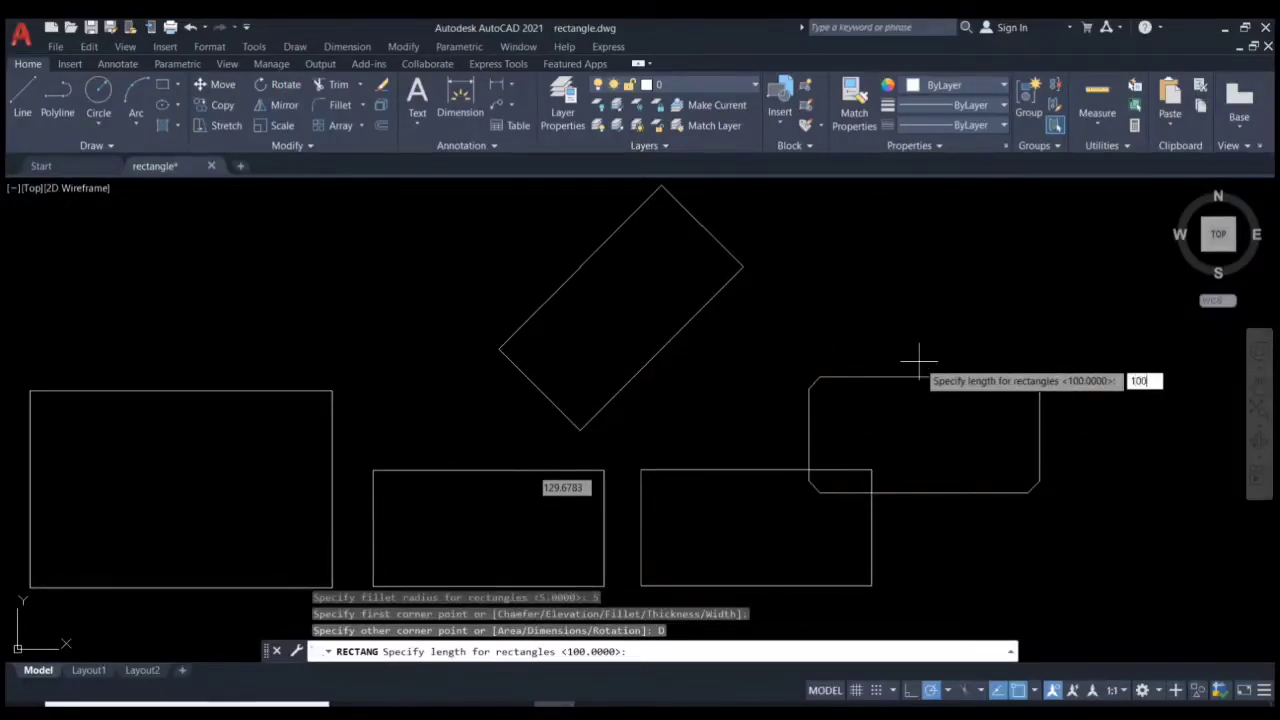
{"action": "key", "text": "Return"}
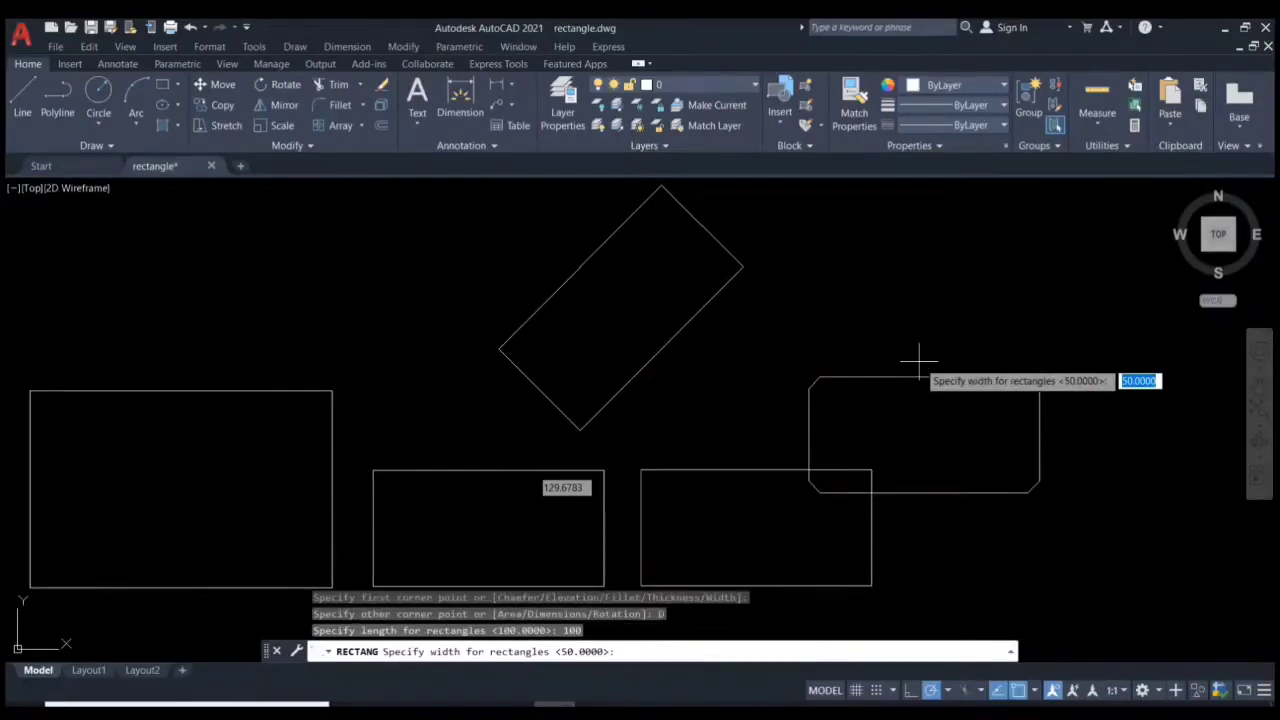
{"action": "type", "text": "50"}
{"action": "key", "text": "Return"}
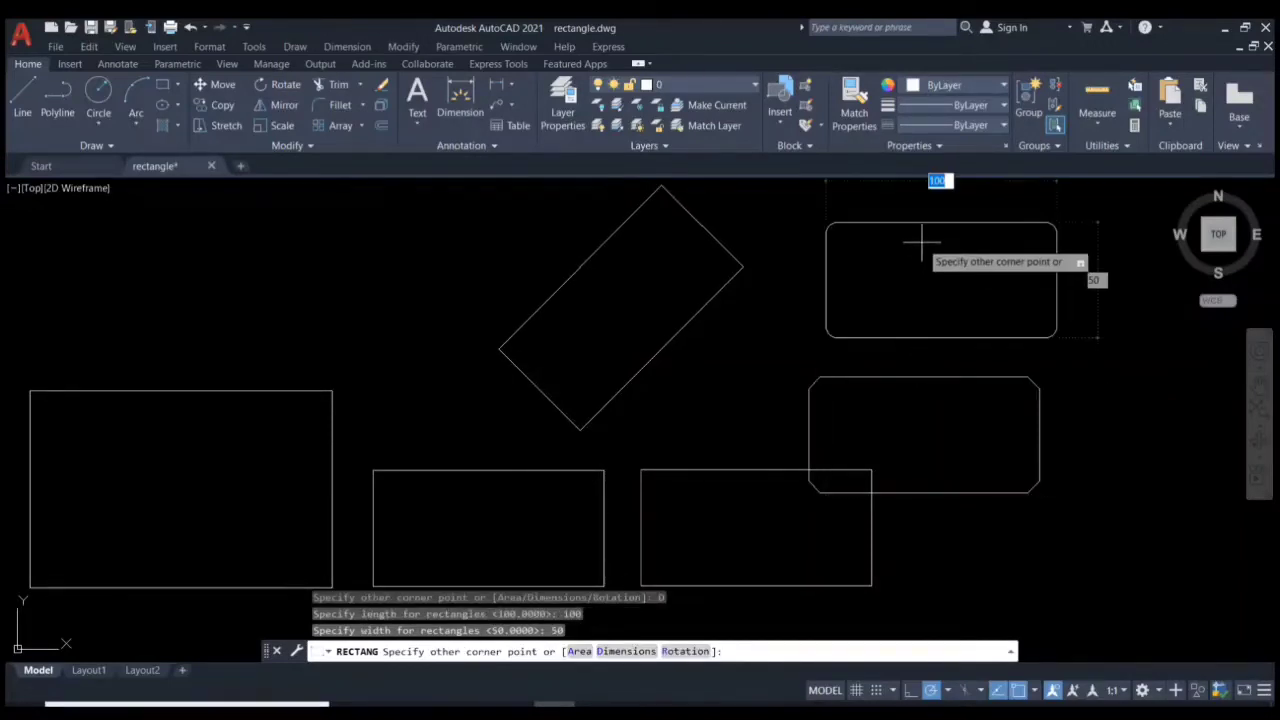
{"action": "left_click", "coordinate": [930, 263]}
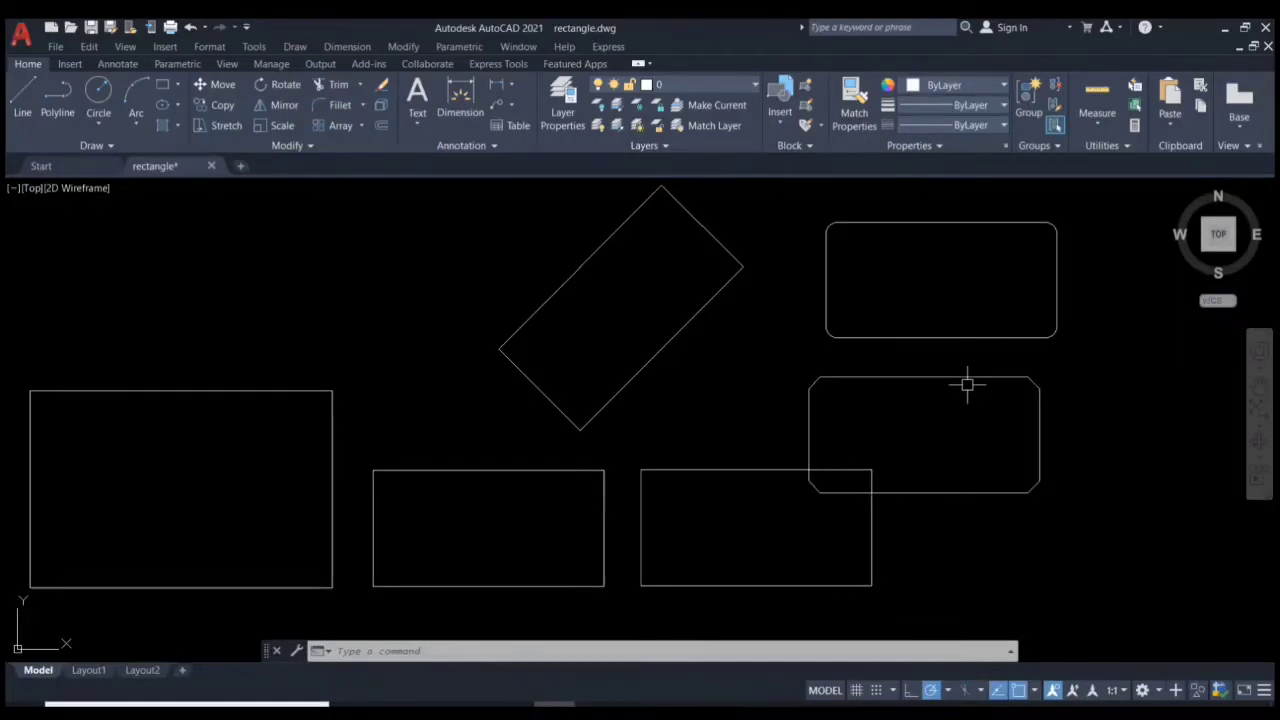
Start a new Rectangle command with the elevation set to 50 and the thickness set to 10
{"action": "mouse_move", "coordinate": [955, 376]}
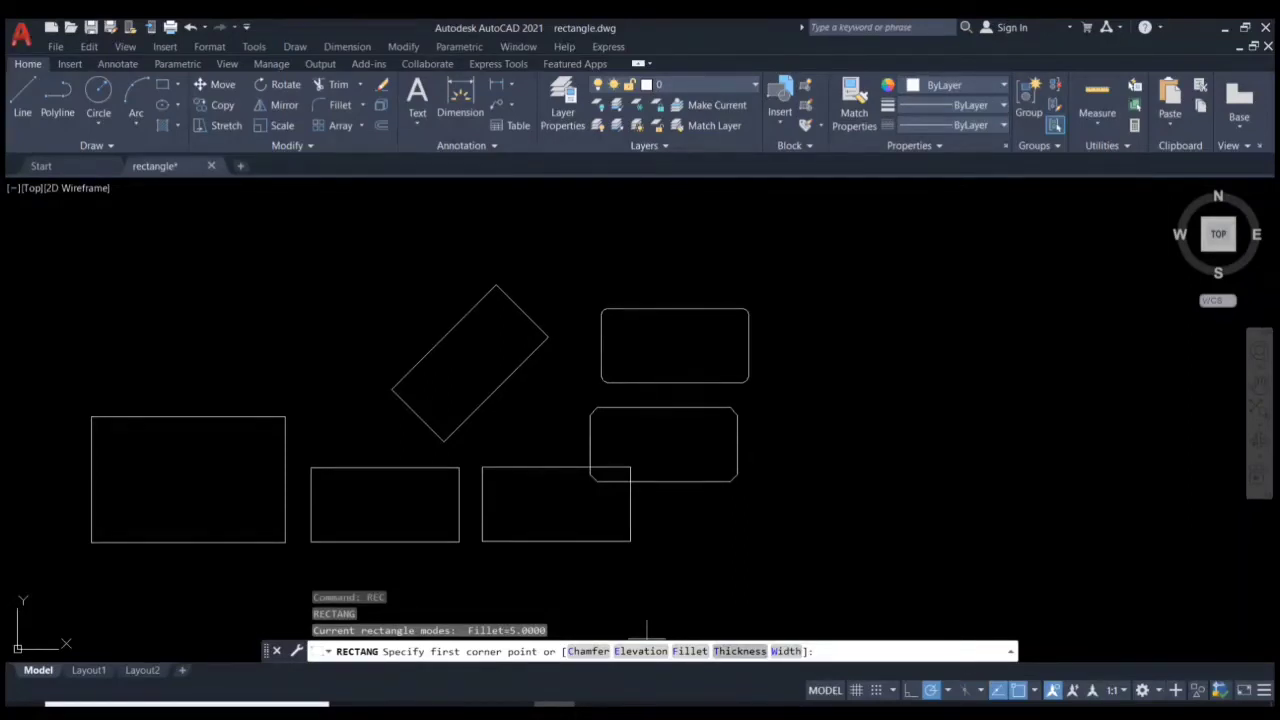
{"action": "left_click", "coordinate": [640, 651]}
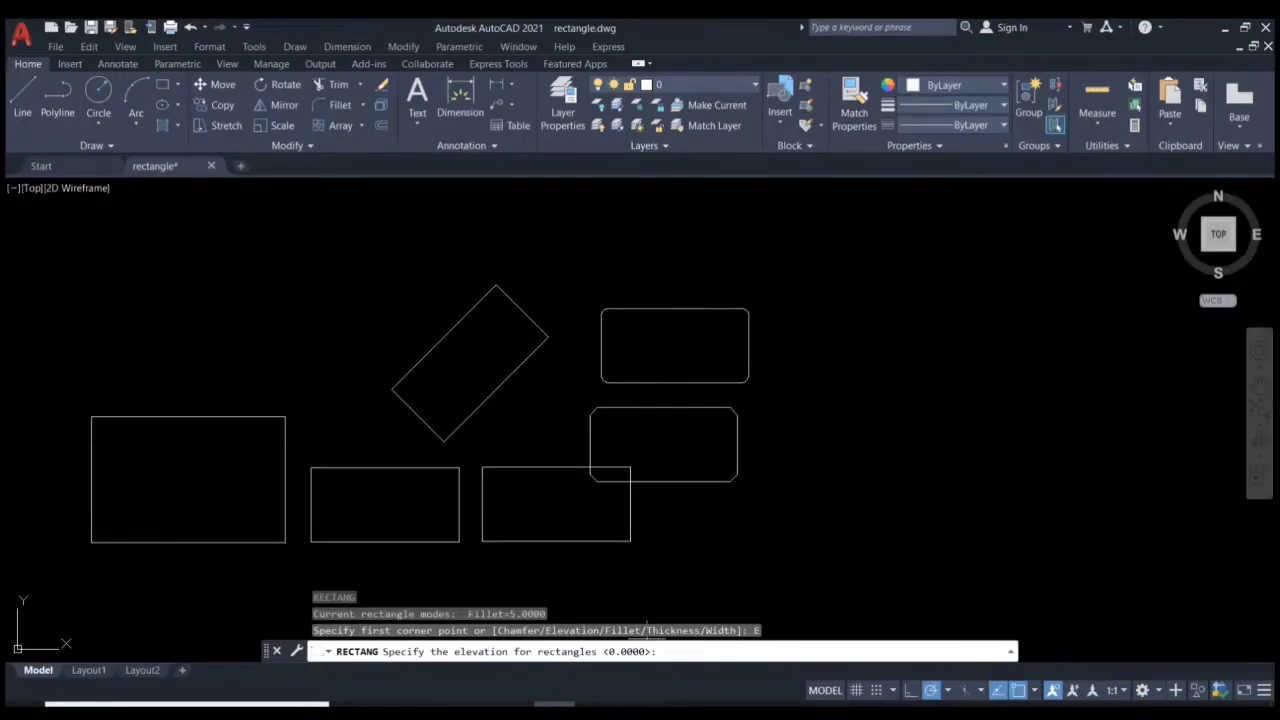
{"action": "type", "text": "50"}
{"action": "key", "text": "Return"}
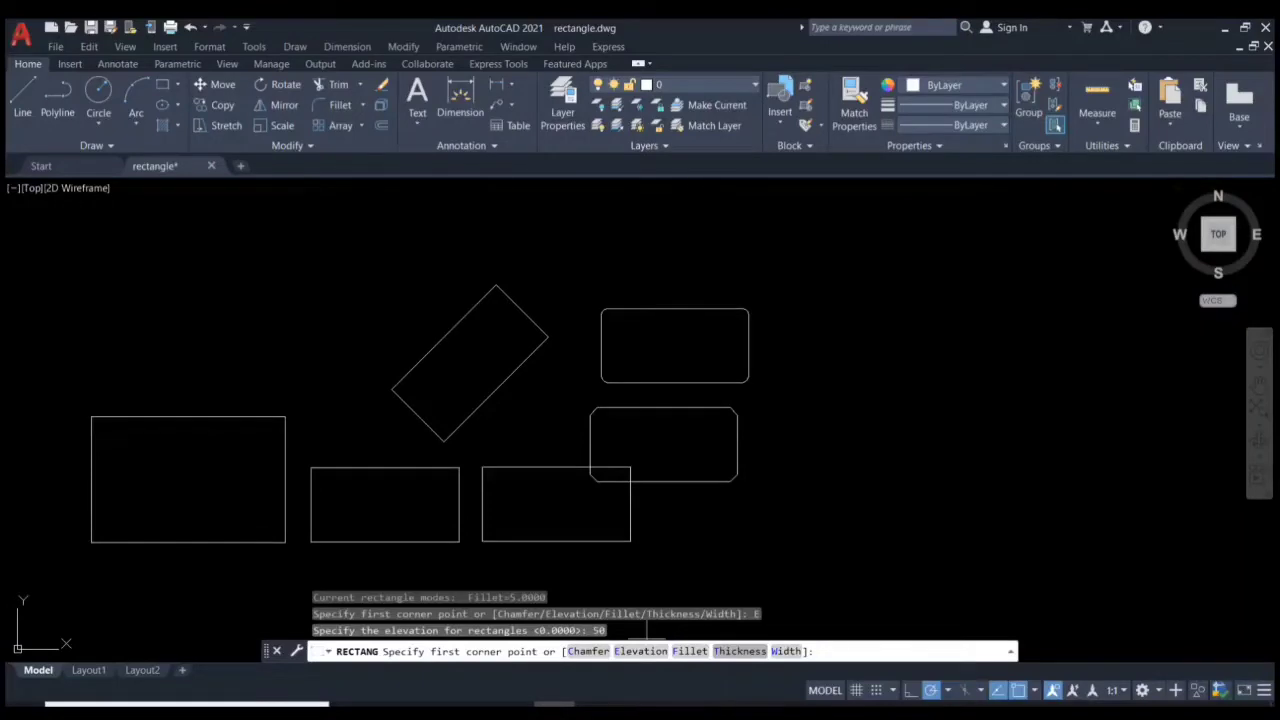
{"action": "type", "text": "T"}
{"action": "key", "text": "Return"}
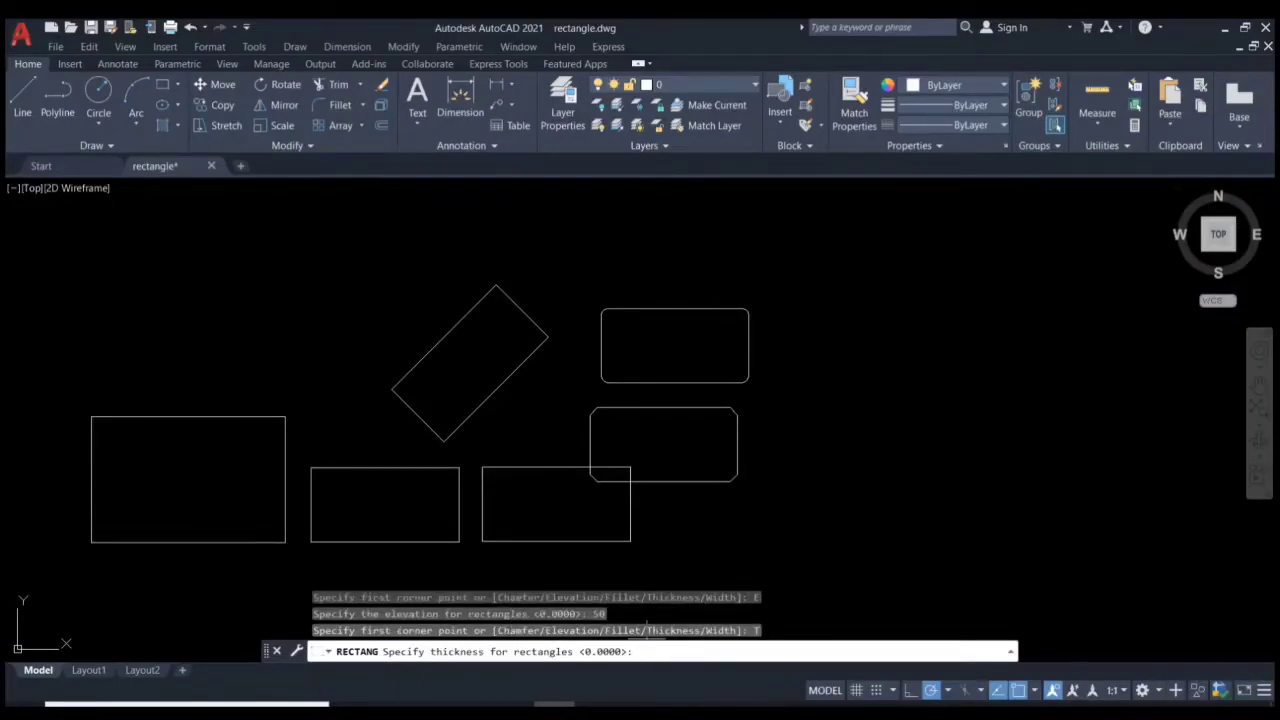
{"action": "type", "text": "10"}
{"action": "key", "text": "Return"}
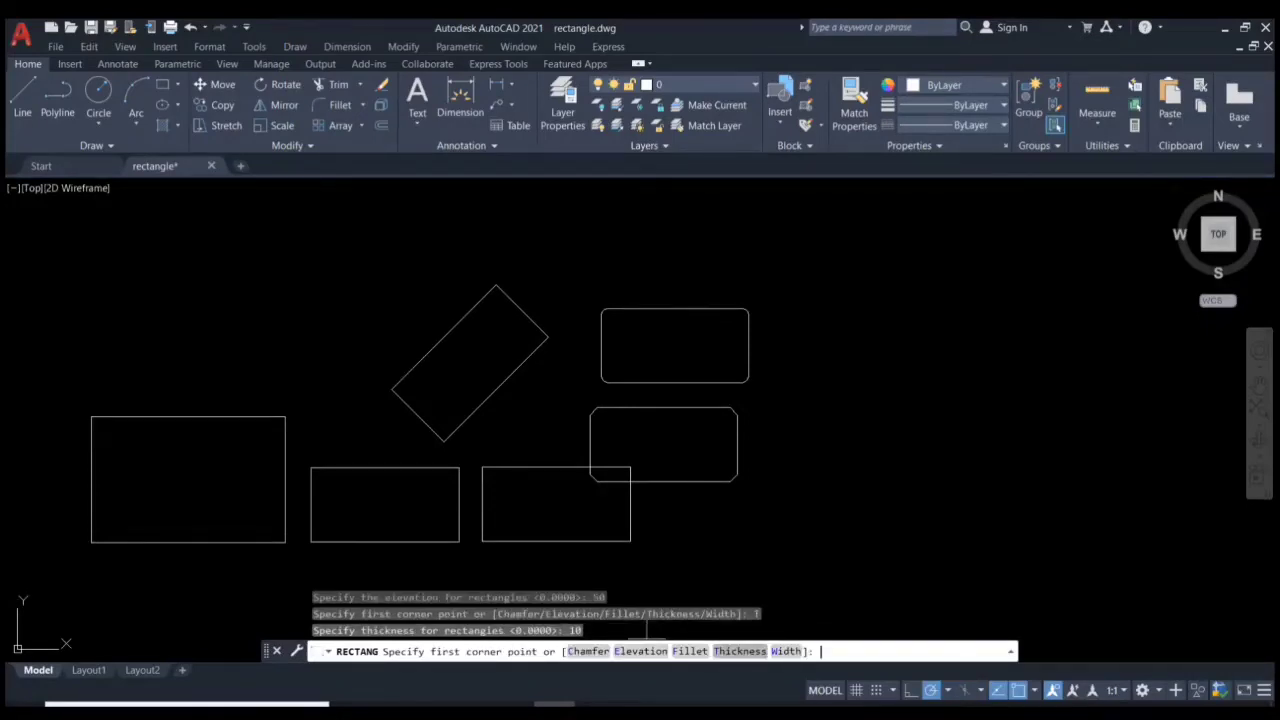
Set the rectangle line width to 10 and draw the rectangle, about 143 units tall, in the empty space beside the chamfered and filleted ones
{"action": "type", "text": "W"}
{"action": "key", "text": "Return"}
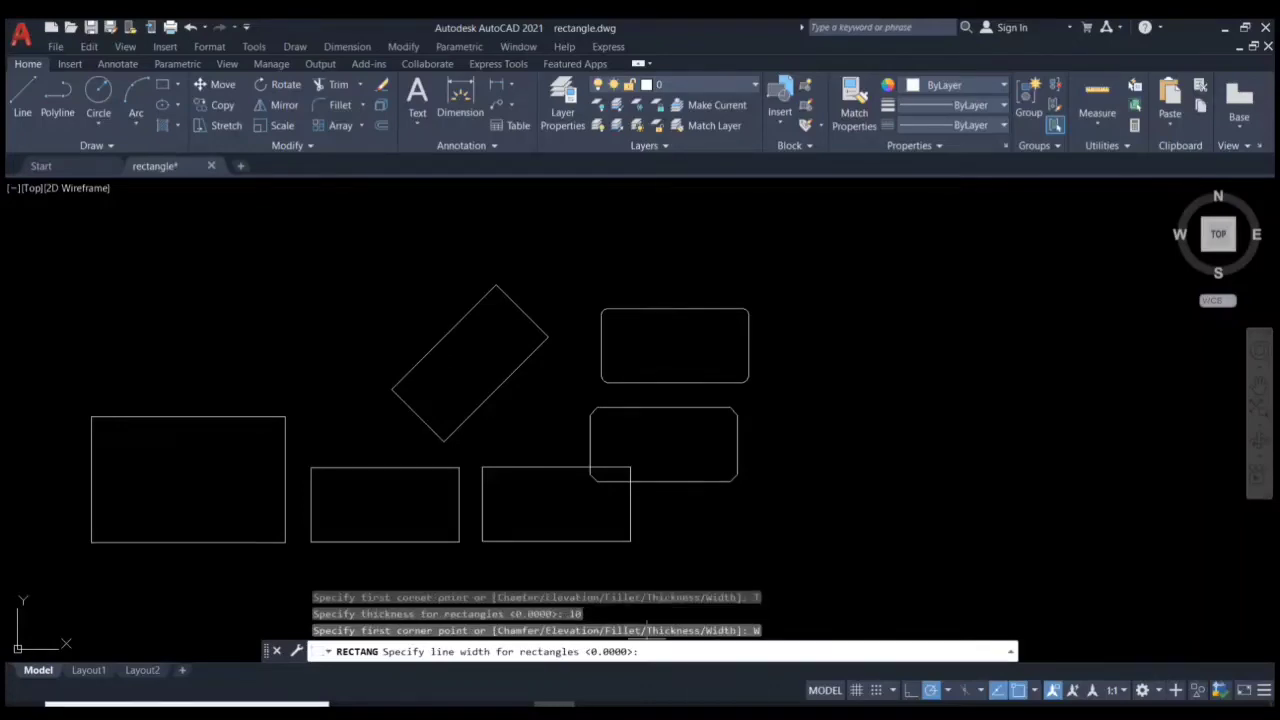
{"action": "type", "text": "10"}
{"action": "key", "text": "Return"}
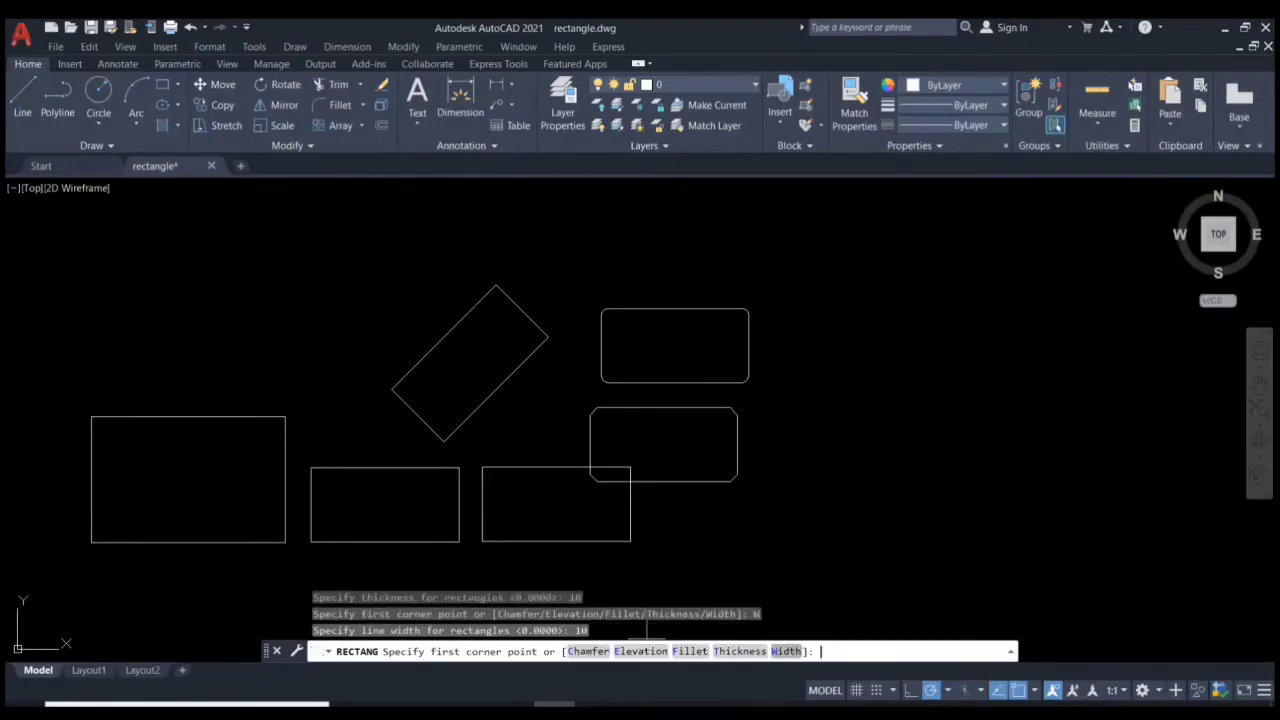
{"action": "left_click", "coordinate": [838, 522]}
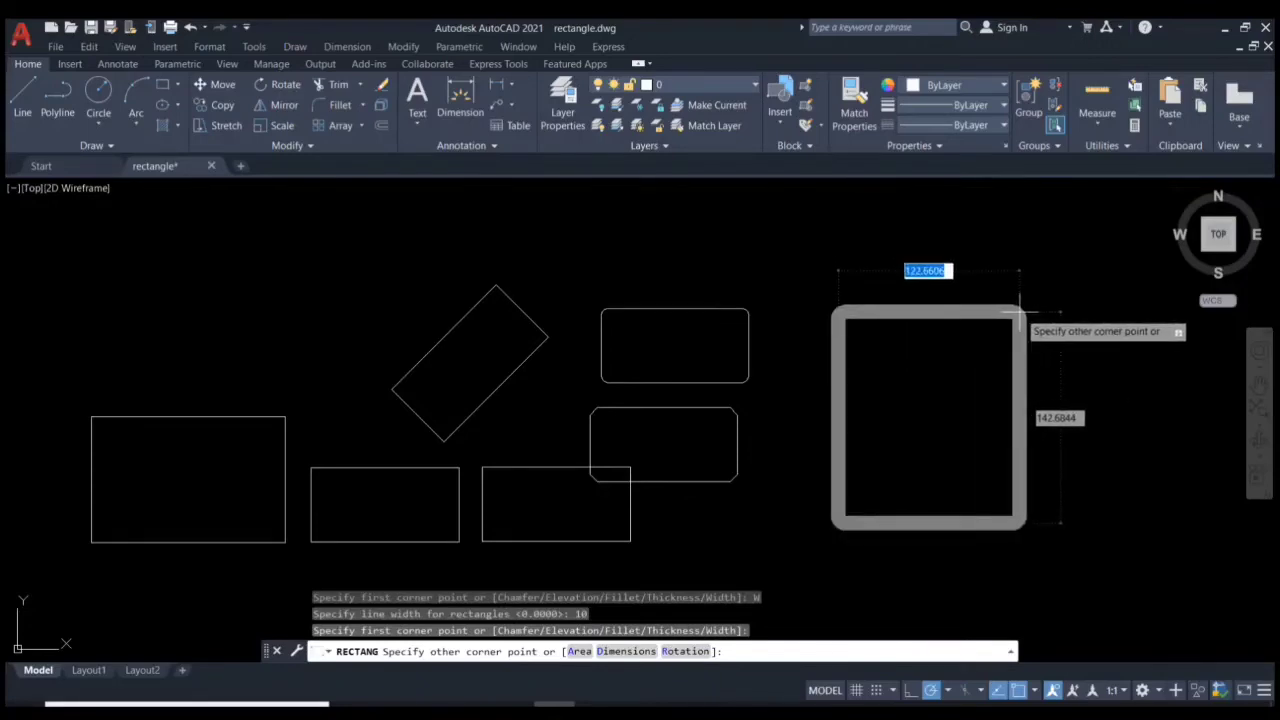
{"action": "left_click", "coordinate": [1042, 312]}
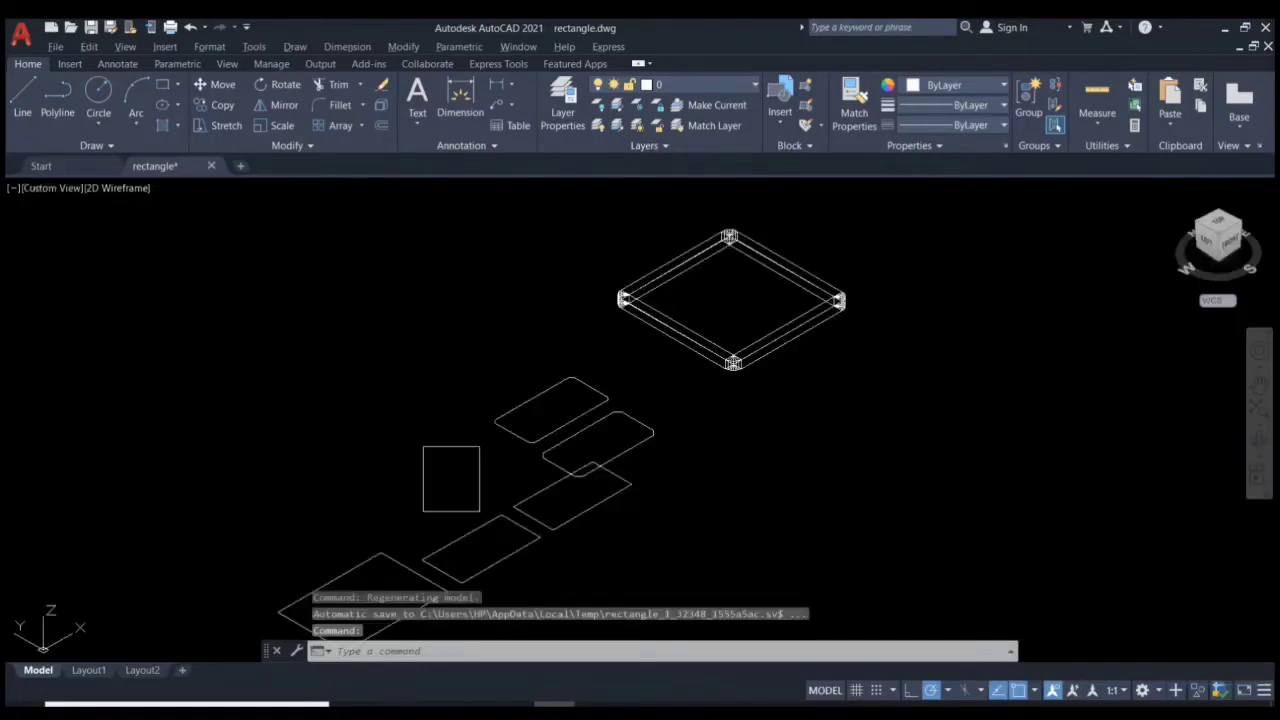
{"action": "left_click", "coordinate": [748, 386]}
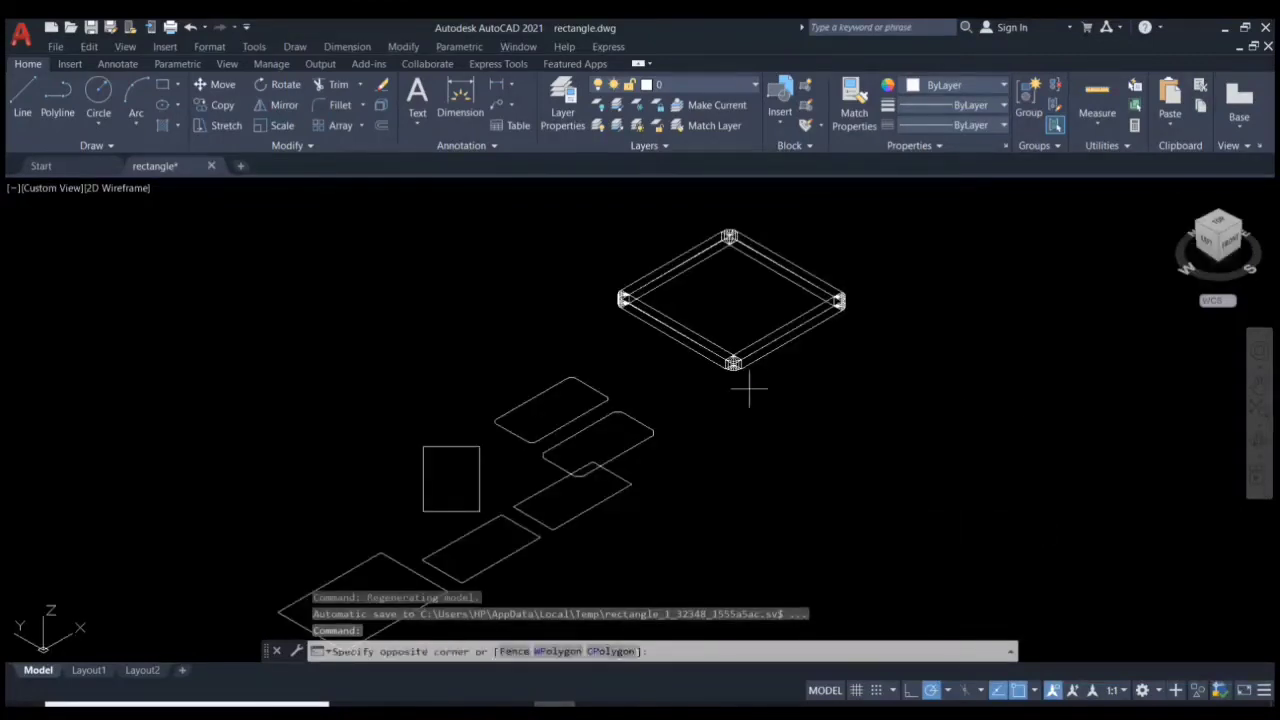
{"action": "left_click", "coordinate": [735, 442]}
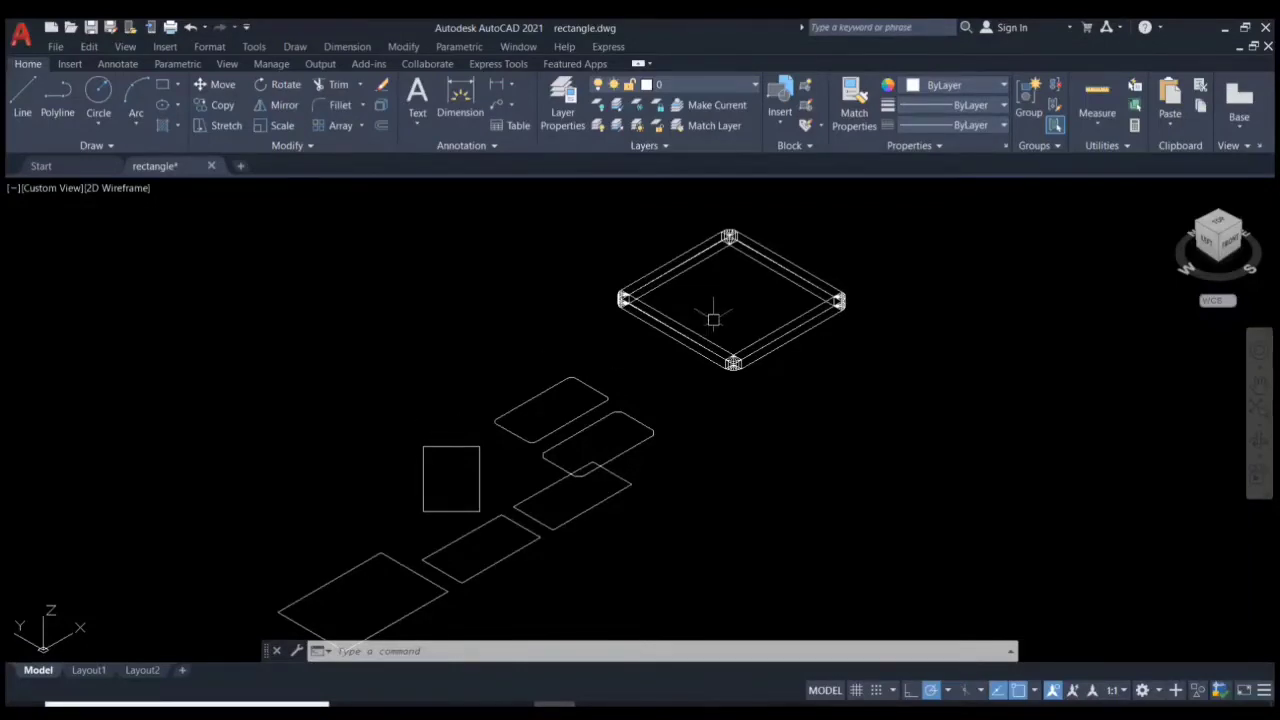
{"action": "mouse_move", "coordinate": [692, 352]}
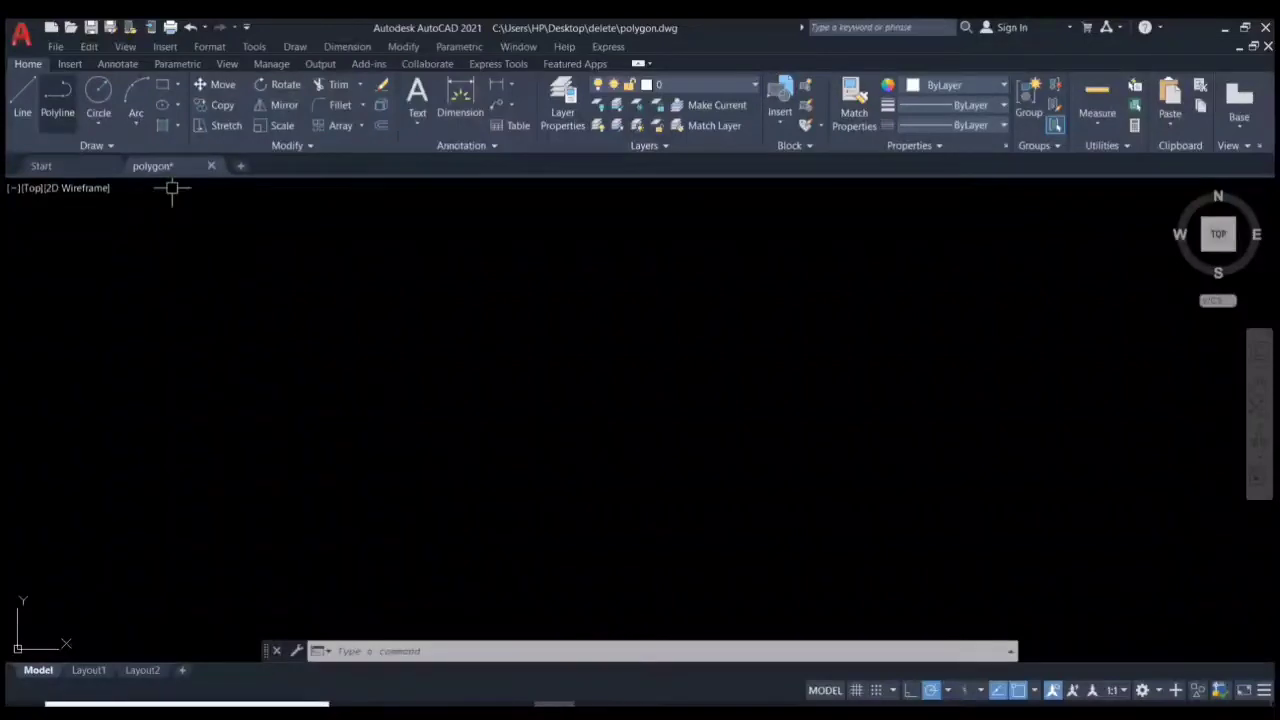
Draw a six-sided polygon in the middle of the empty drawing, inscribed in a circle of radius 50
{"action": "left_click", "coordinate": [177, 84]}
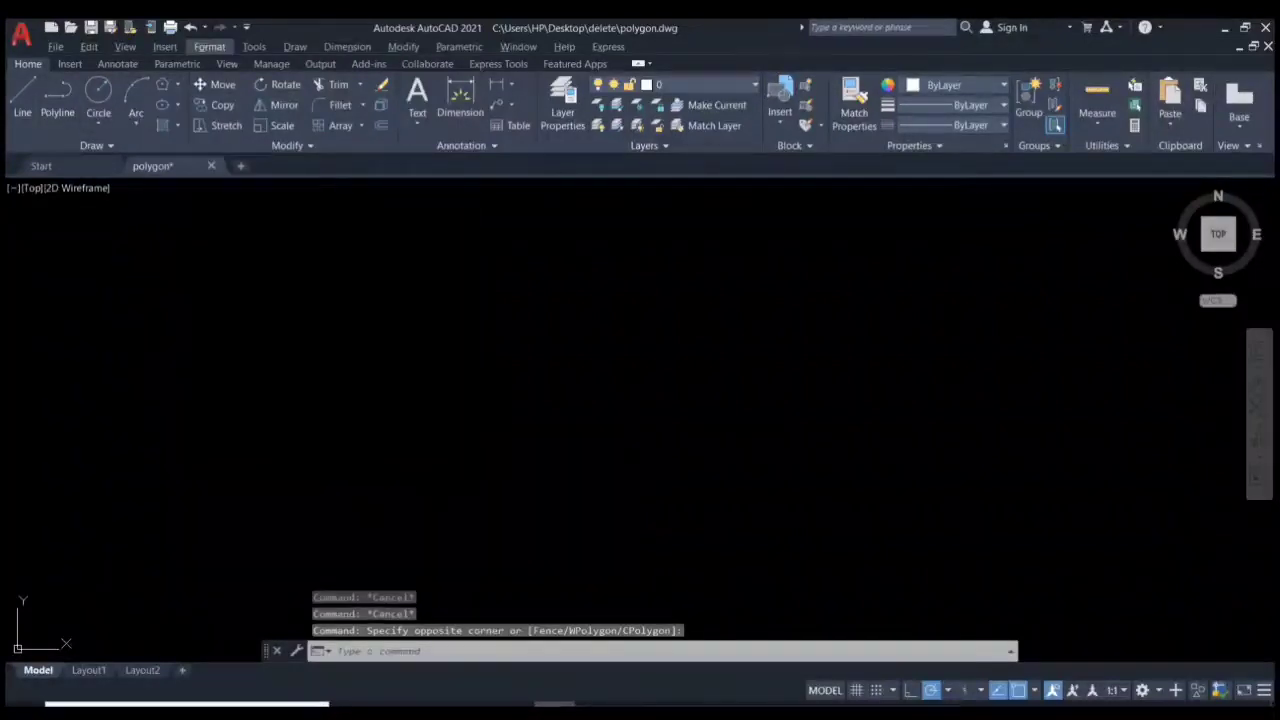
{"action": "left_click", "coordinate": [177, 84]}
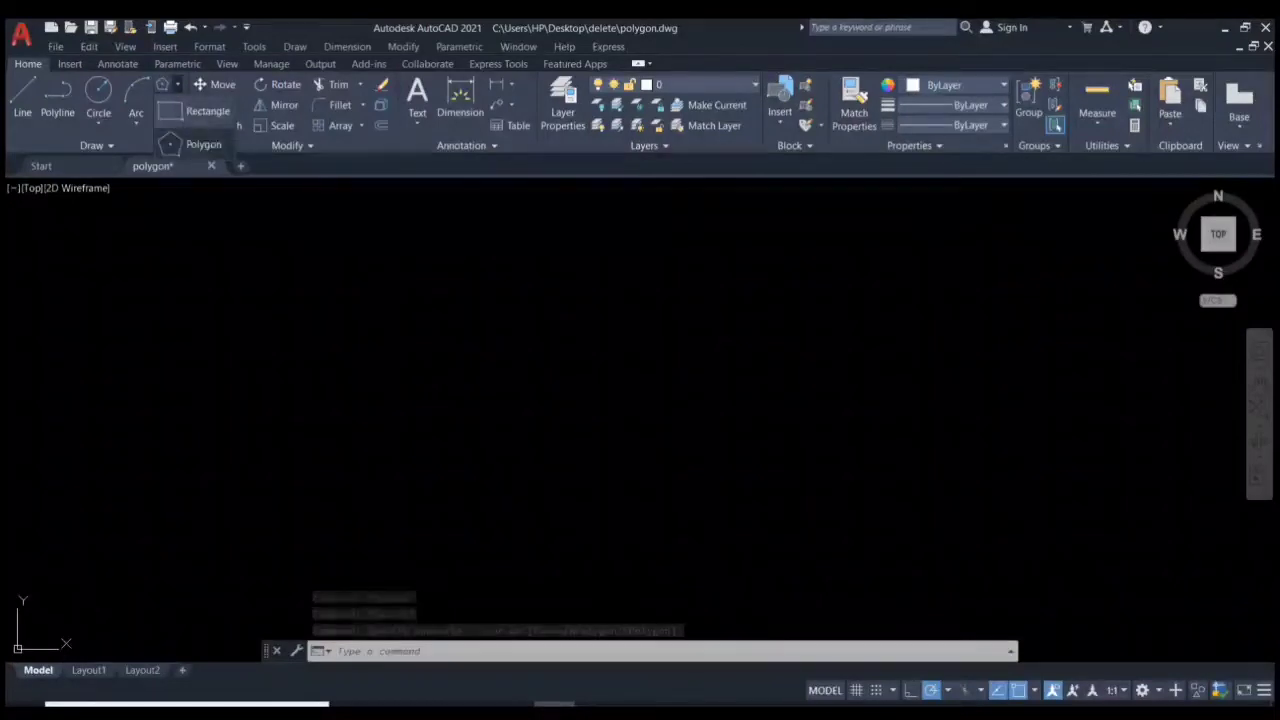
{"action": "left_click", "coordinate": [197, 144]}
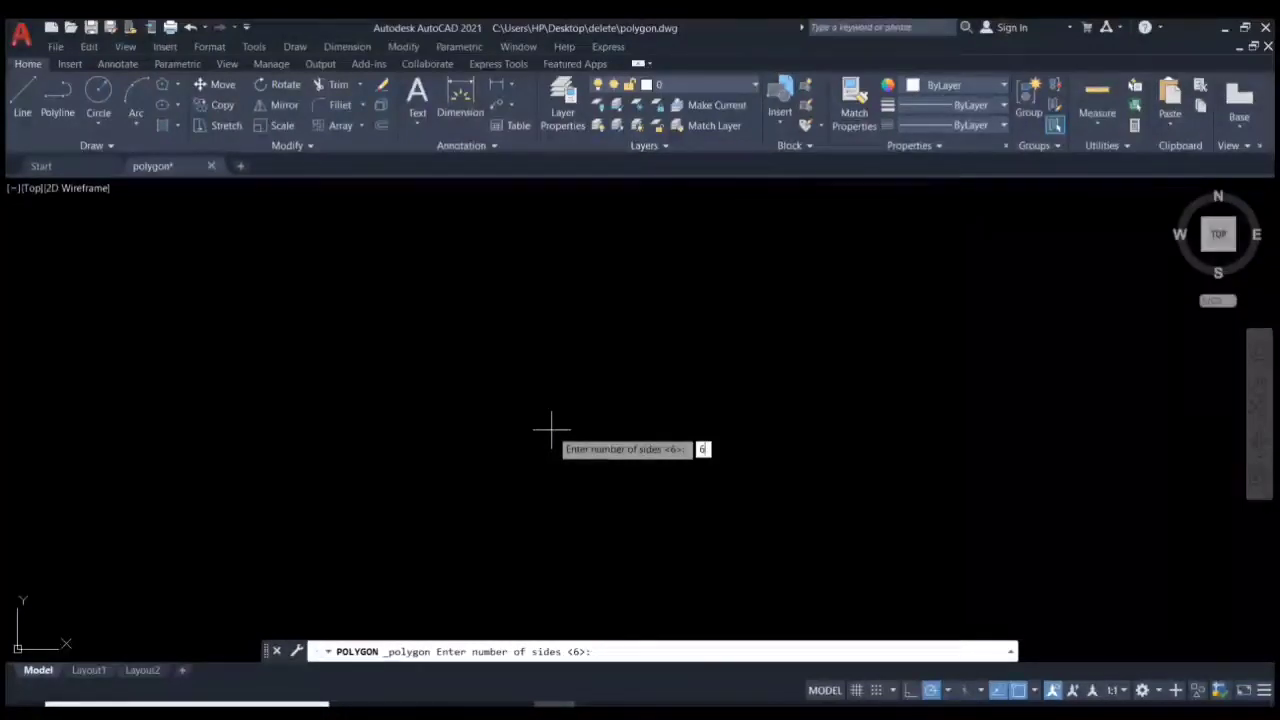
{"action": "key", "text": "Return"}
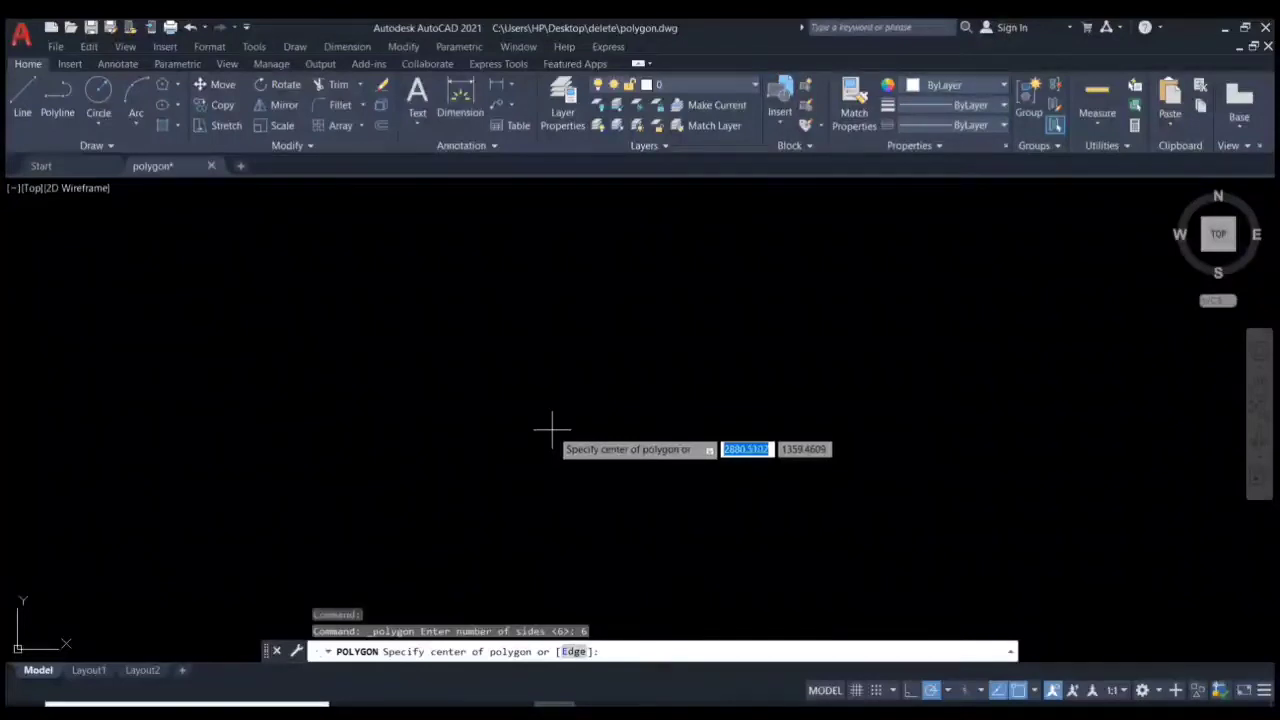
{"action": "left_click", "coordinate": [621, 408]}
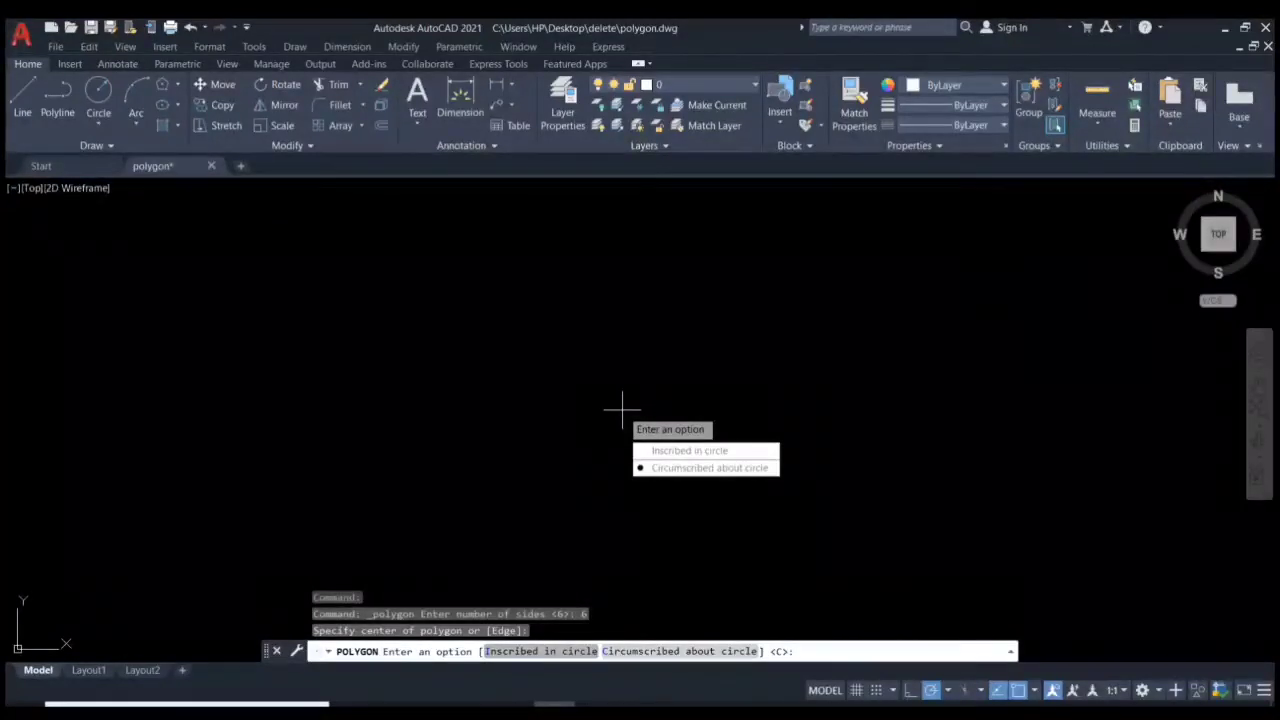
{"action": "type", "text": "I"}
{"action": "key", "text": "Return"}
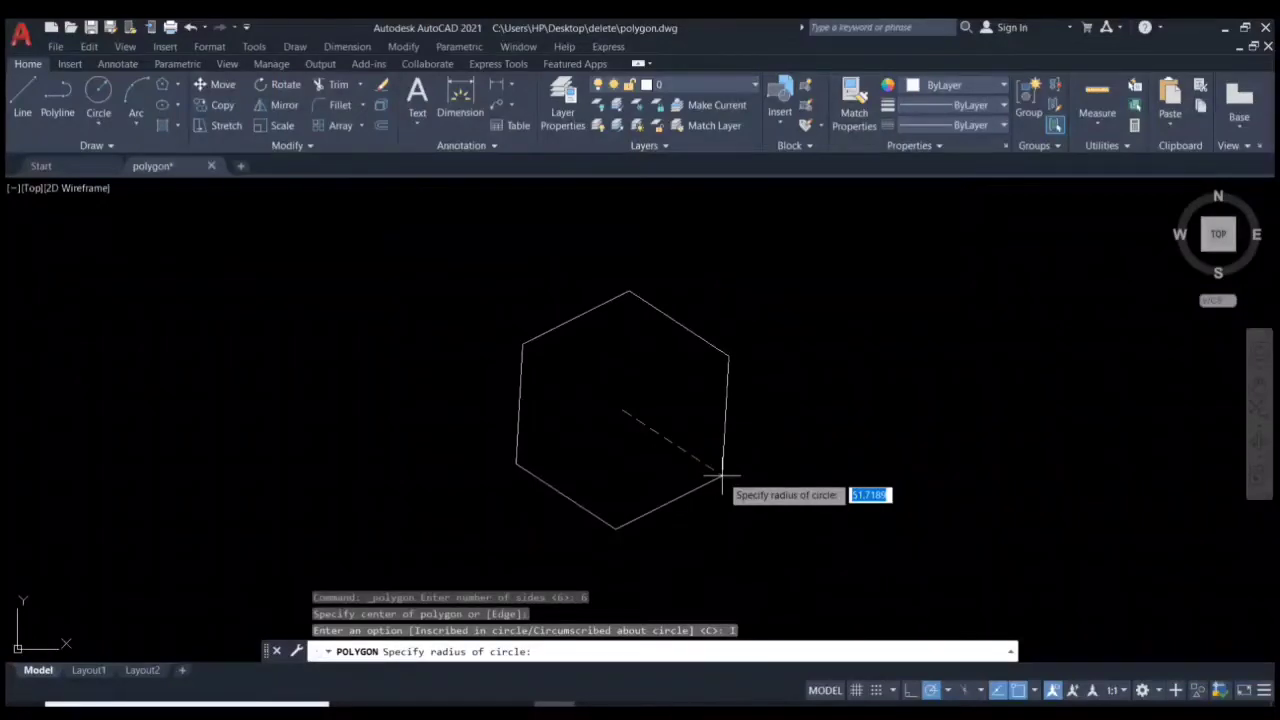
{"action": "type", "text": "50"}
{"action": "key", "text": "Return"}
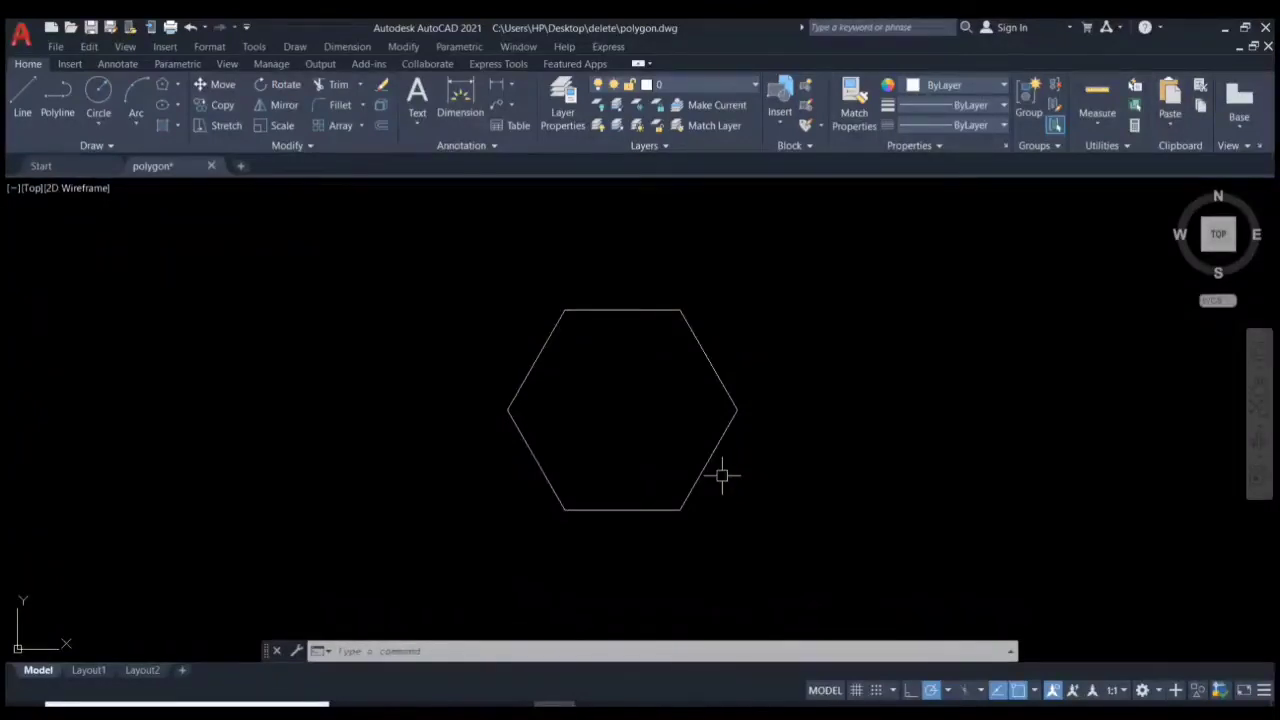
{"action": "left_click", "coordinate": [590, 285]}
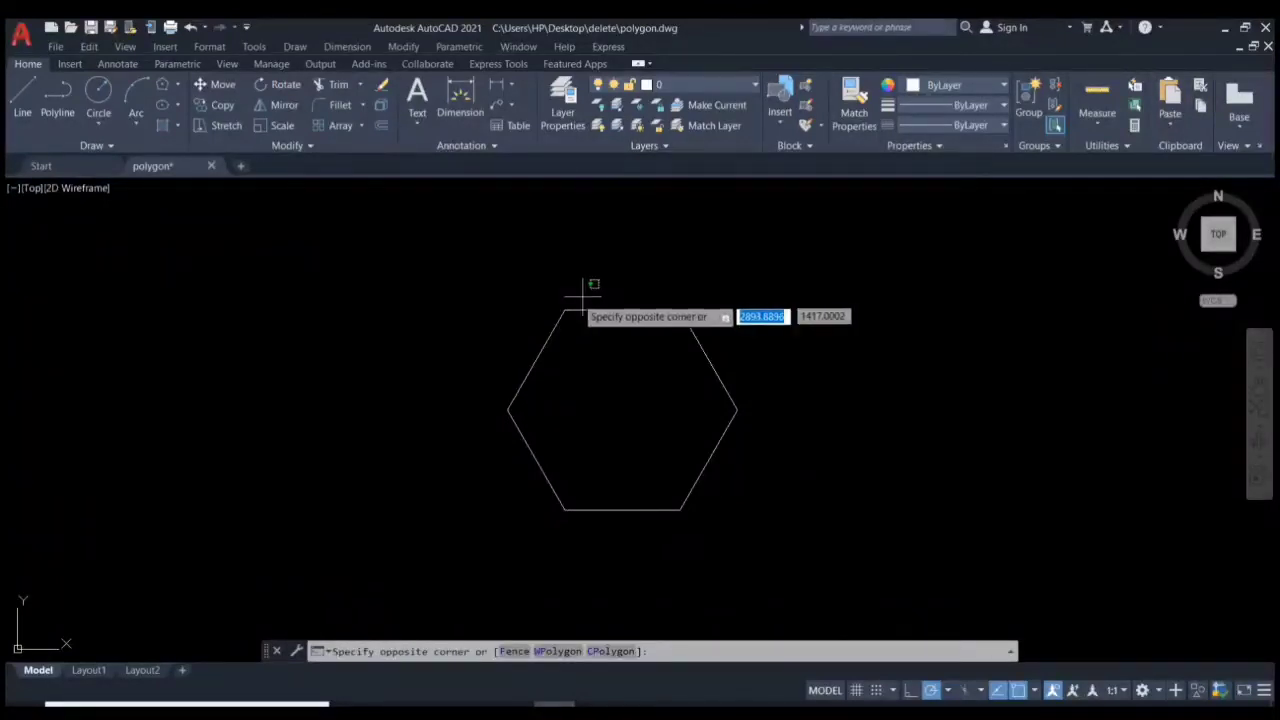
{"action": "key", "text": "Escape"}
{"action": "key", "text": "Escape"}
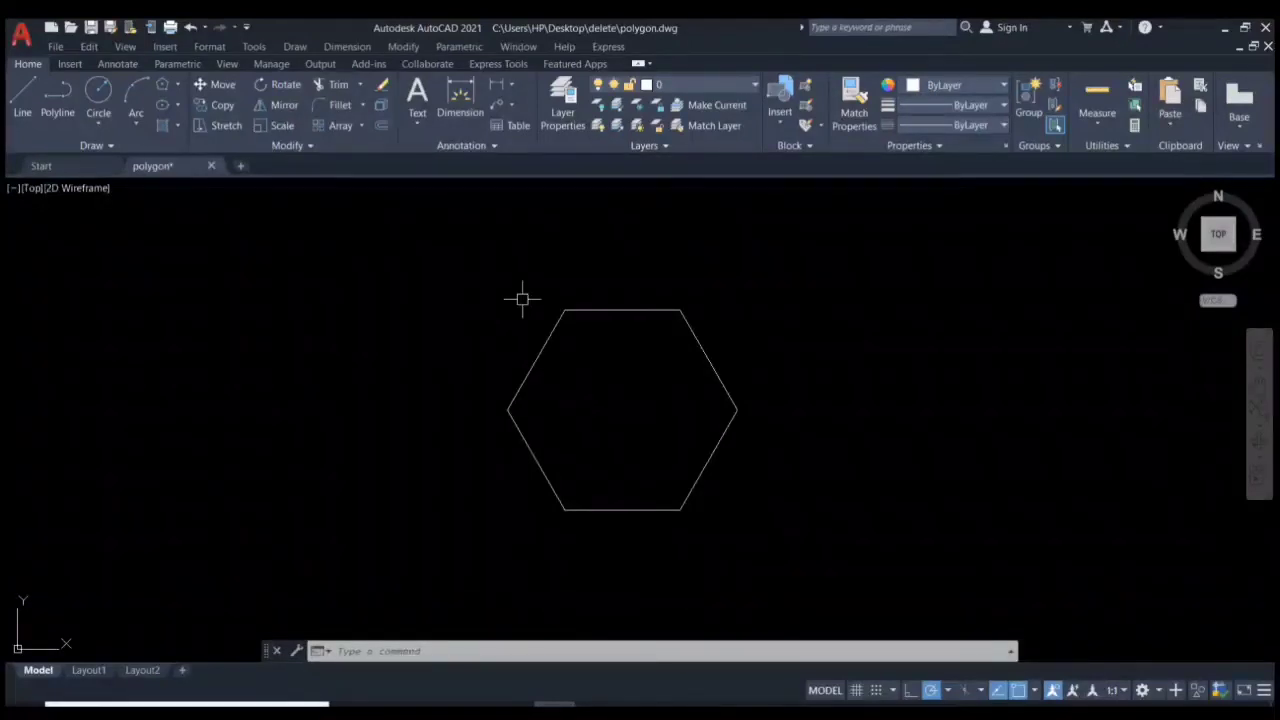
Draw a circle of radius 50 from the centre of the hexagon
{"action": "type", "text": "c"}
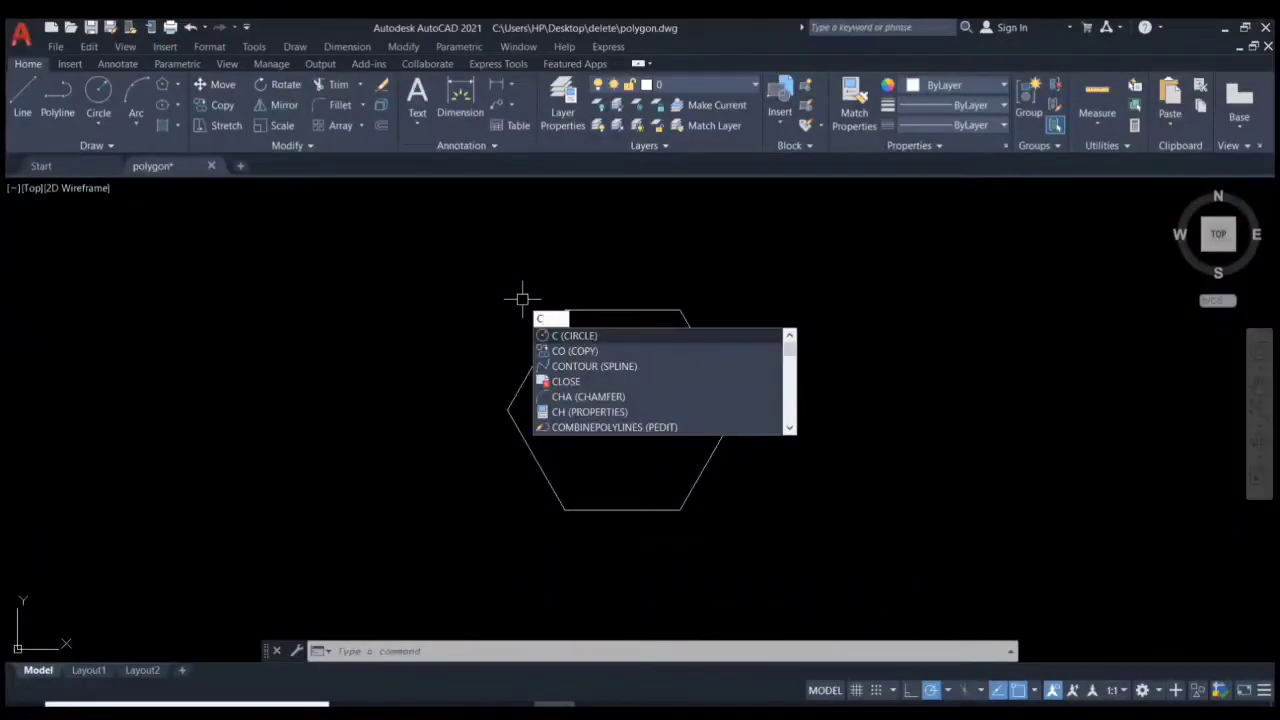
{"action": "key", "text": "Return"}
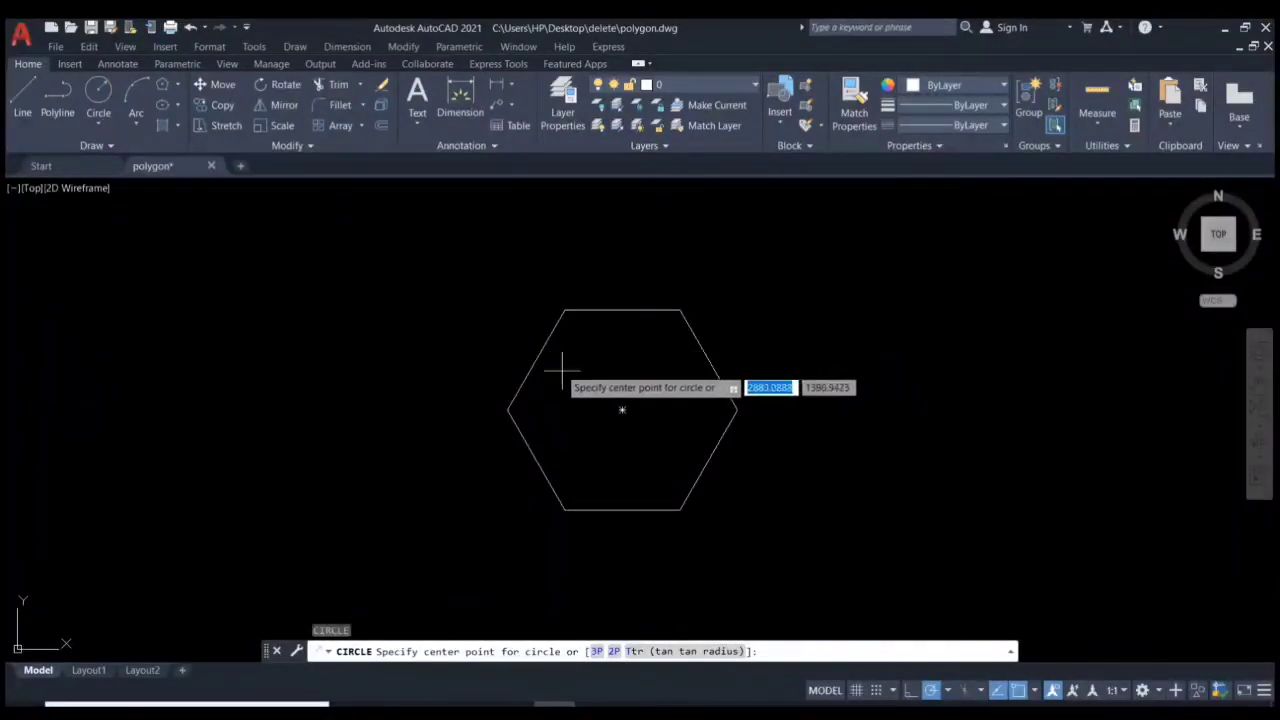
{"action": "left_click", "coordinate": [622, 409]}
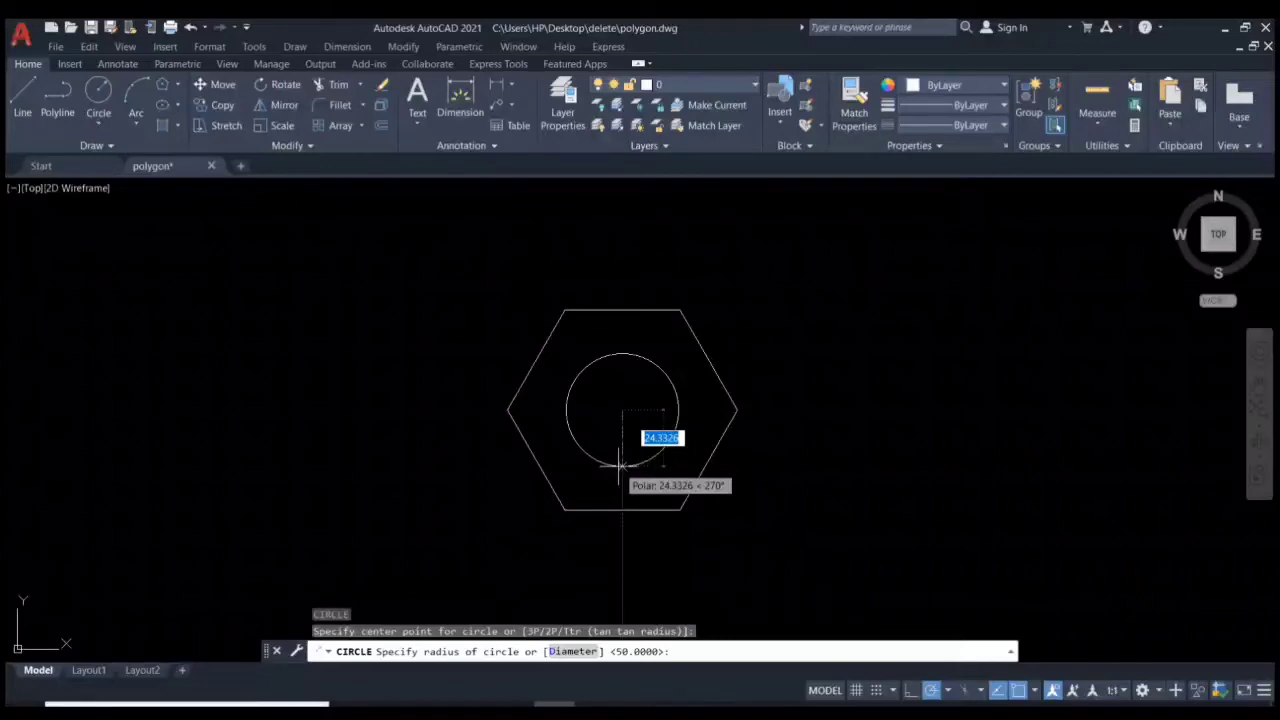
{"action": "type", "text": "50"}
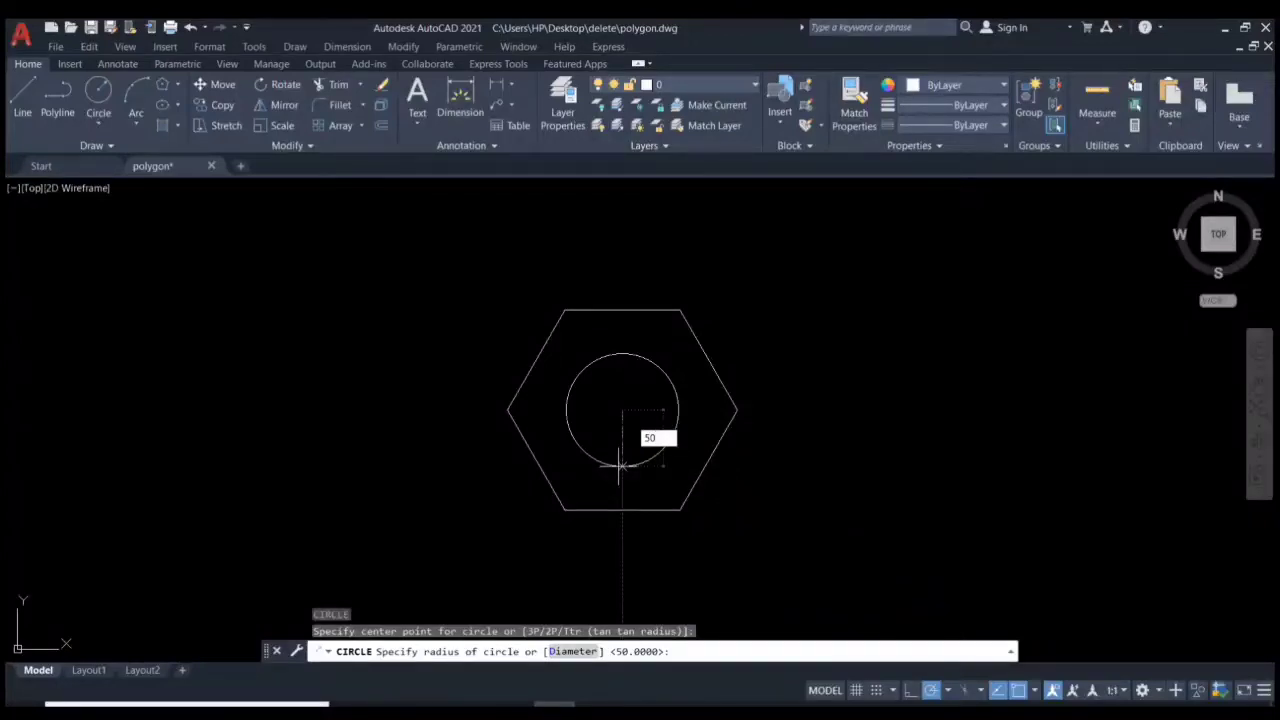
{"action": "key", "text": "Return"}
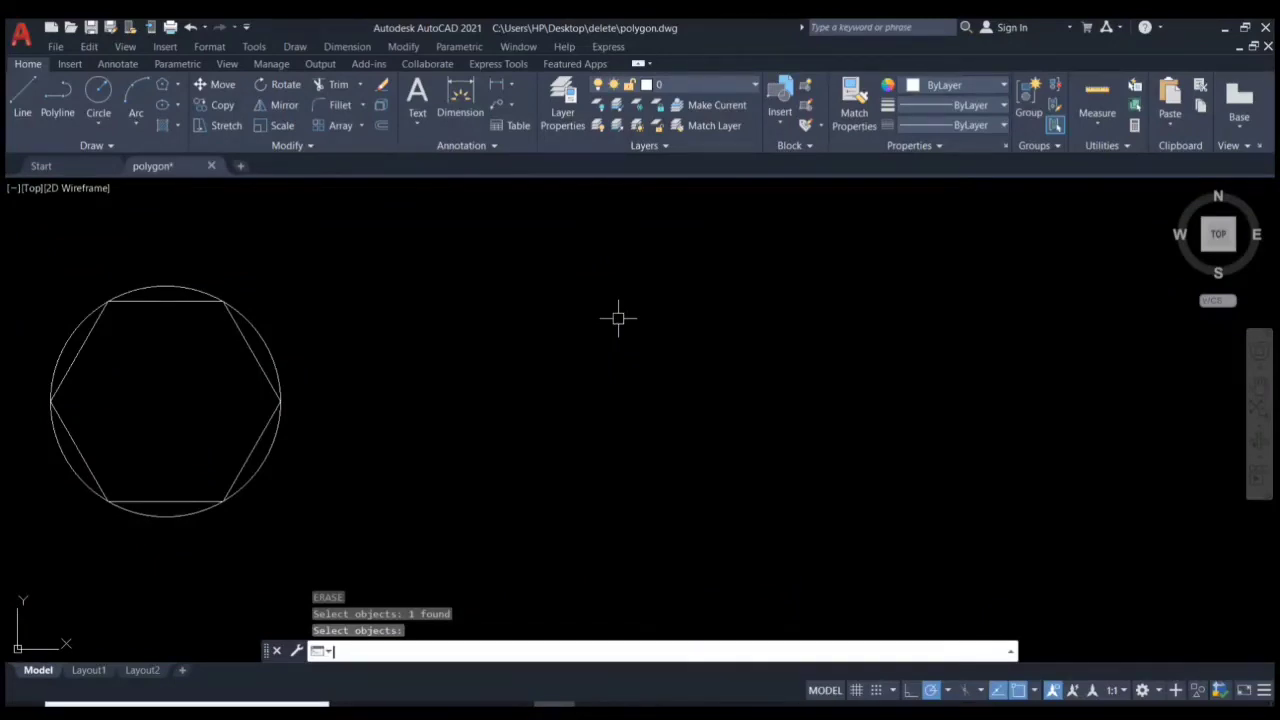
Draw a second six-sided polygon to the right of the first, circumscribed about a circle of radius 50
{"action": "key", "text": "Escape"}
{"action": "key", "text": "Escape"}
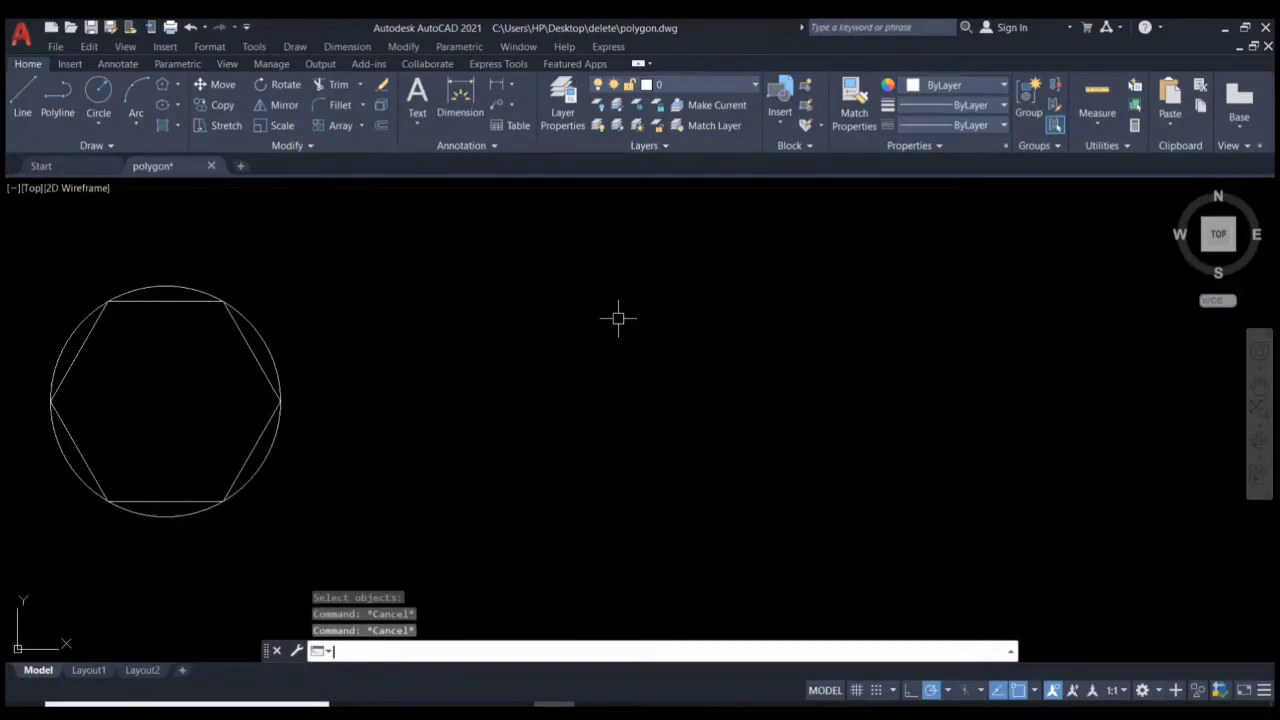
{"action": "type", "text": "p"}
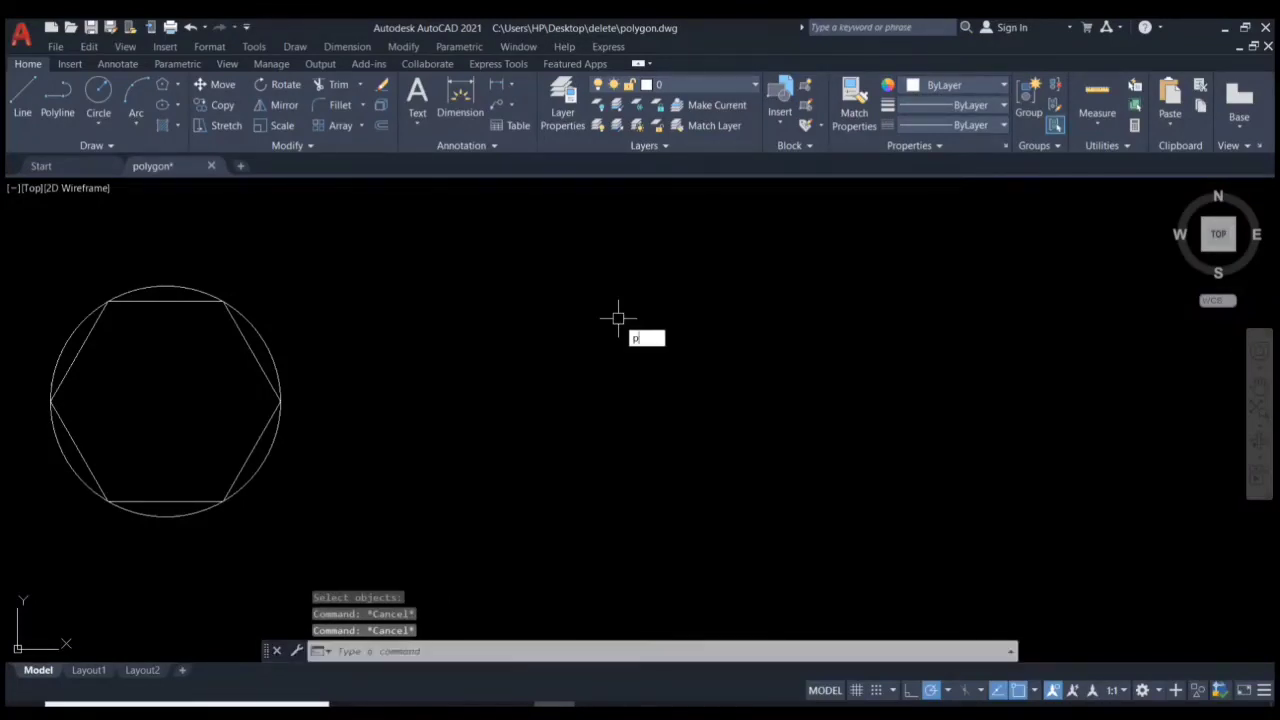
{"action": "type", "text": "ol"}
{"action": "key", "text": "Return"}
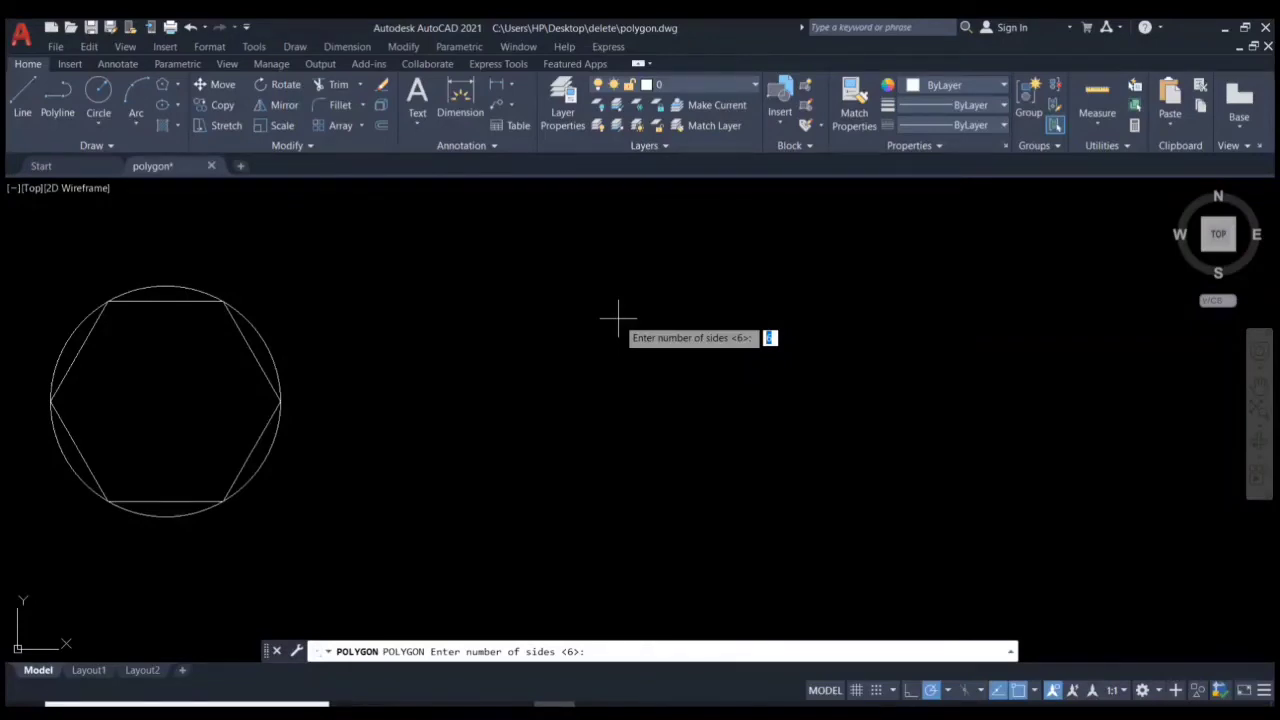
{"action": "type", "text": "6"}
{"action": "key", "text": "Return"}
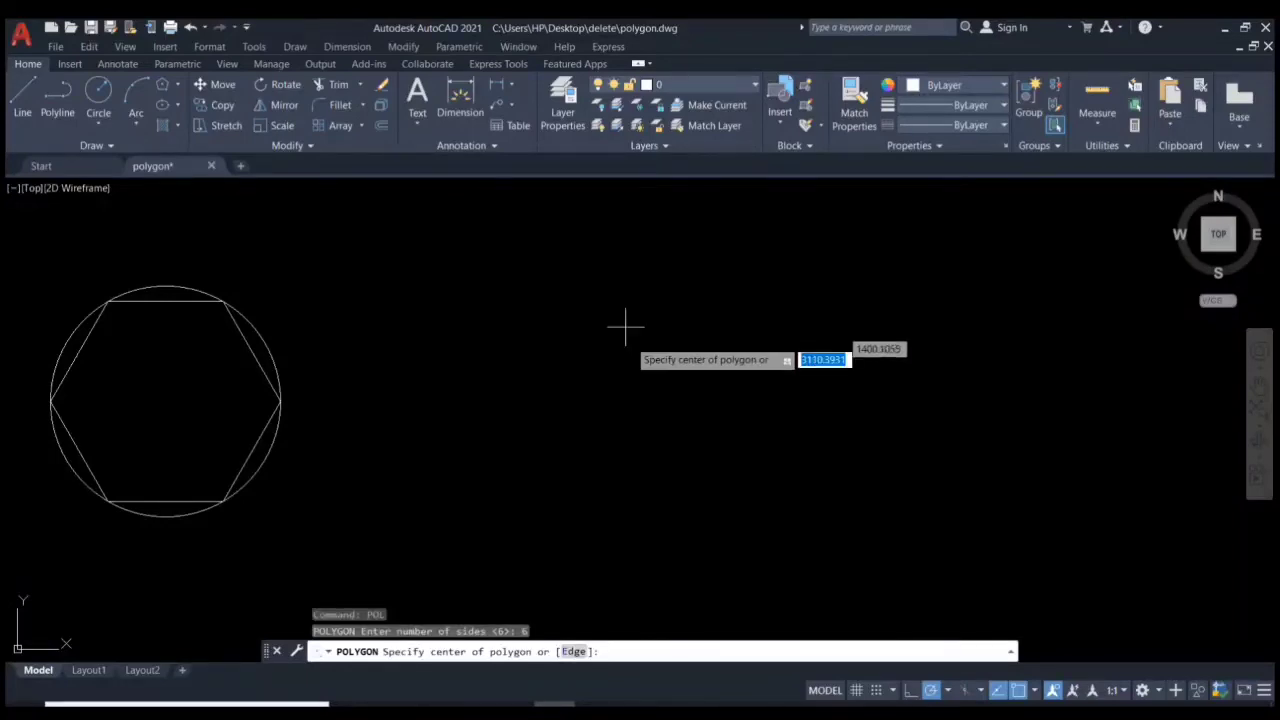
{"action": "left_click", "coordinate": [639, 402]}
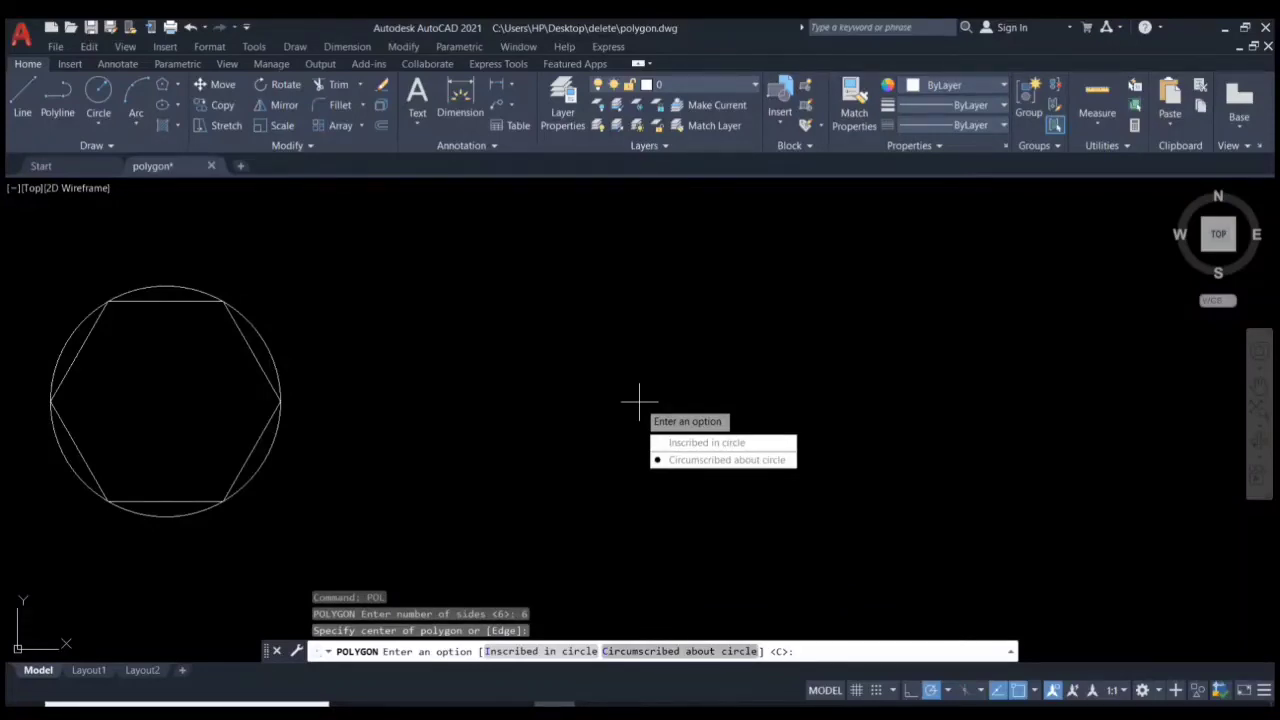
{"action": "type", "text": "c"}
{"action": "key", "text": "Return"}
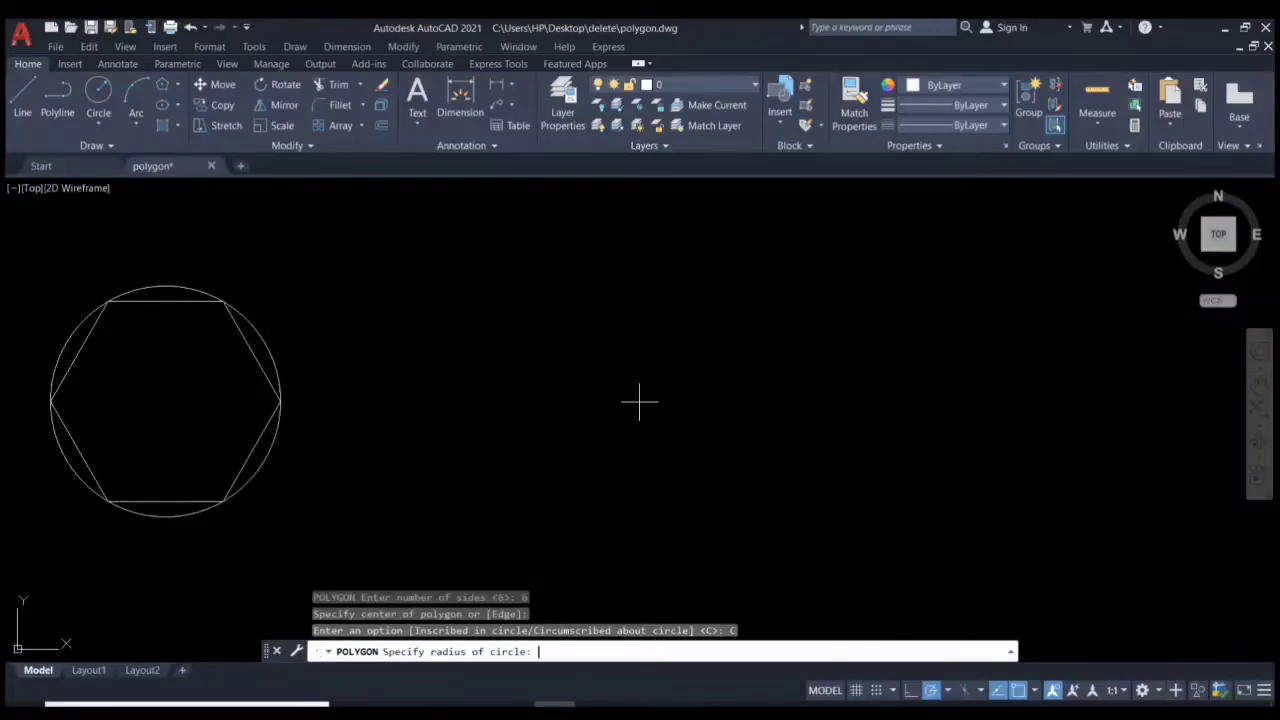
{"action": "type", "text": "50"}
{"action": "key", "text": "Return"}
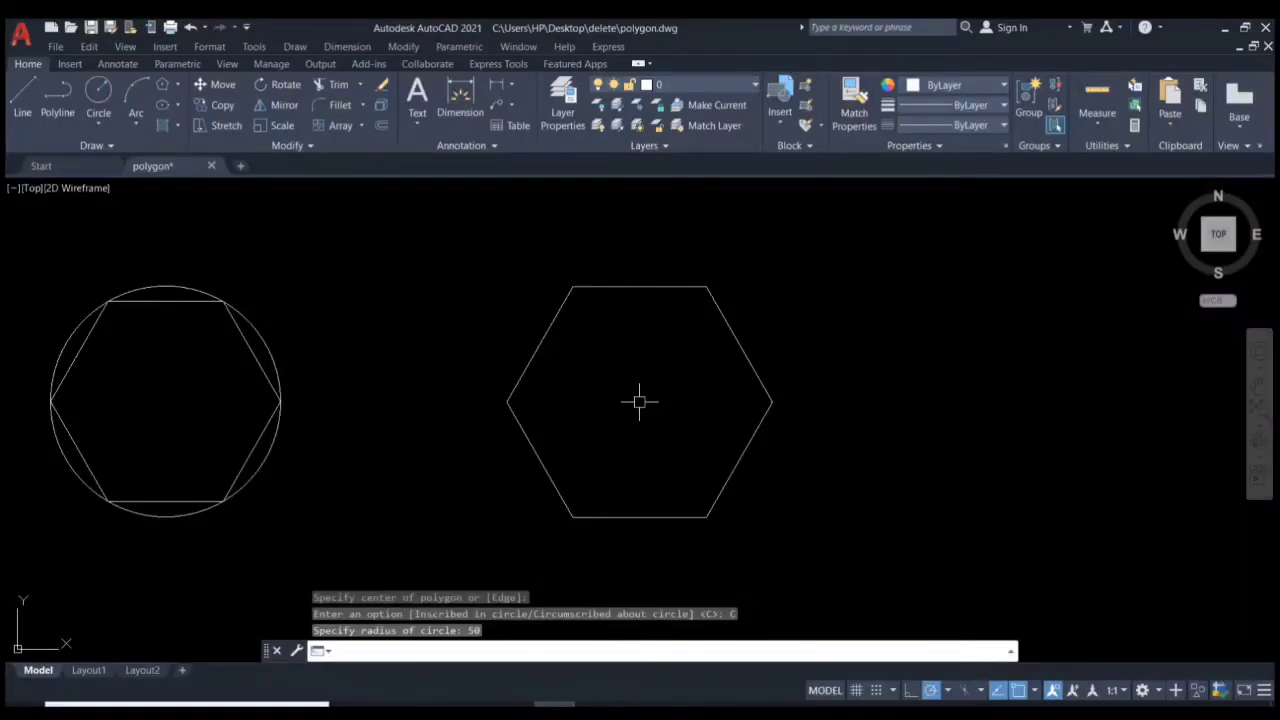
Draw a circle of radius 50 centred inside the second, circumscribed hexagon
{"action": "type", "text": "c"}
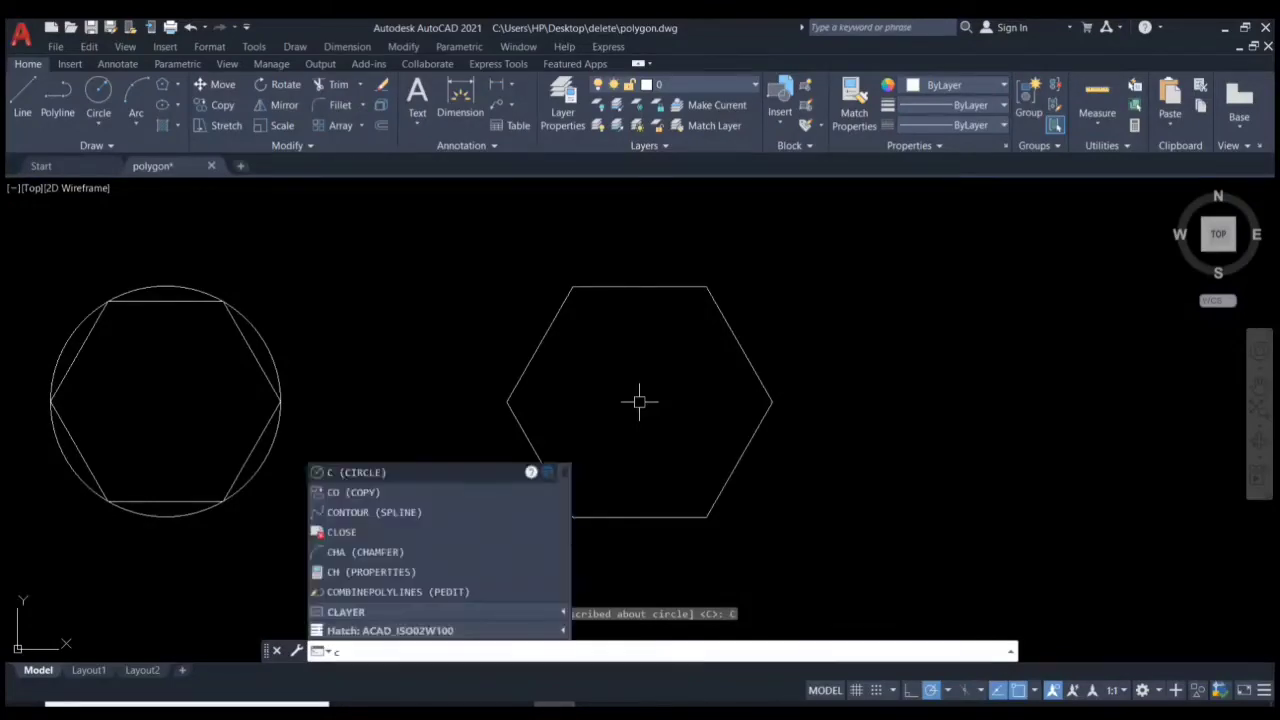
{"action": "key", "text": "Return"}
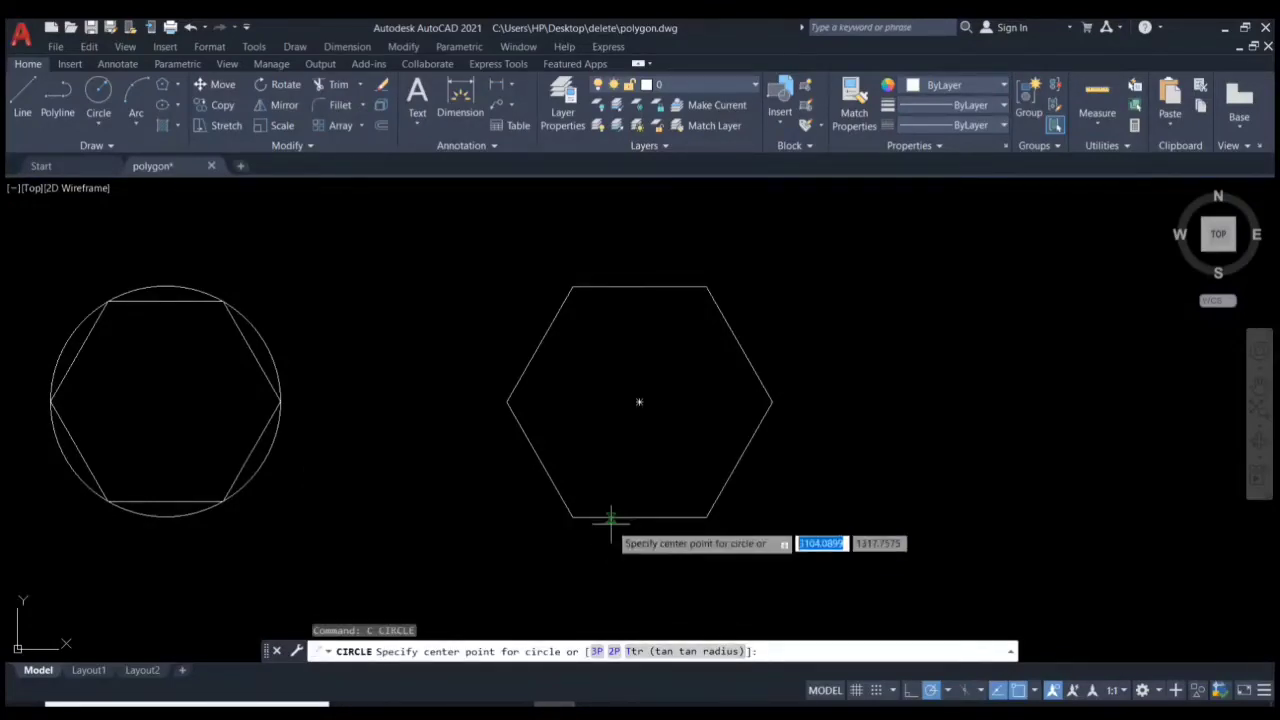
{"action": "left_click", "coordinate": [639, 401]}
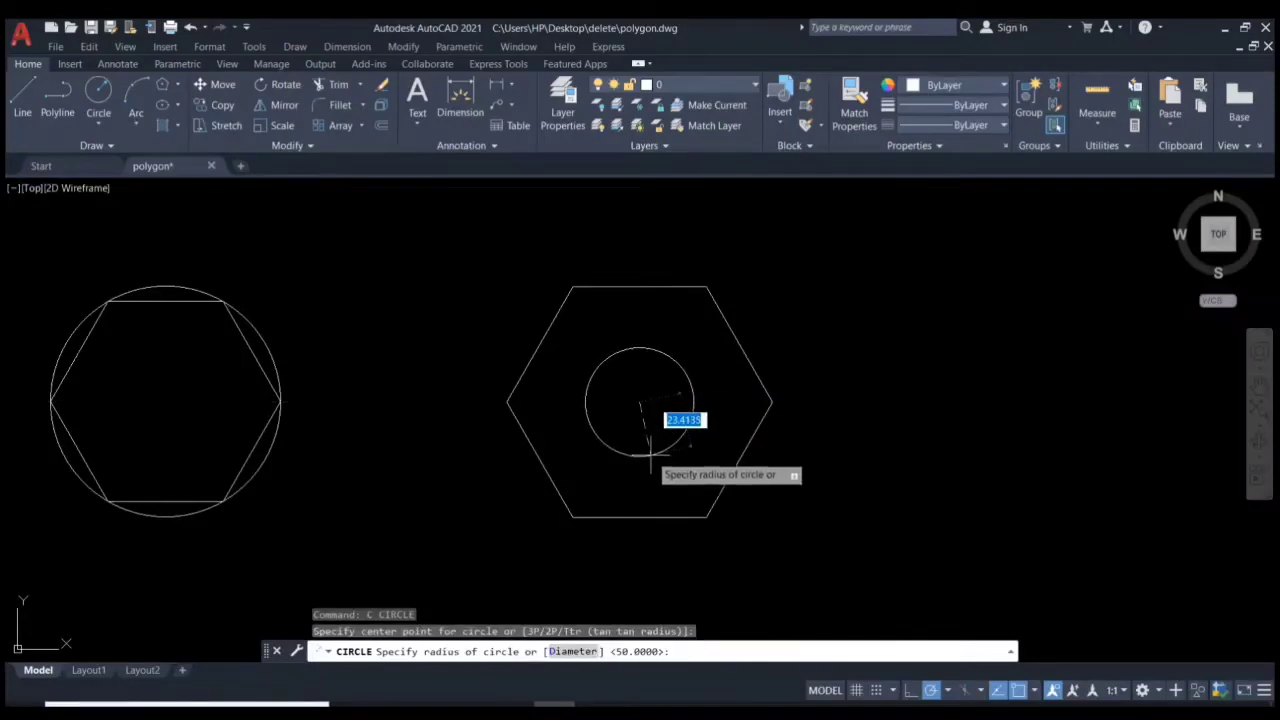
{"action": "type", "text": "50"}
{"action": "key", "text": "Return"}
{"action": "left_click", "coordinate": [621, 408]}
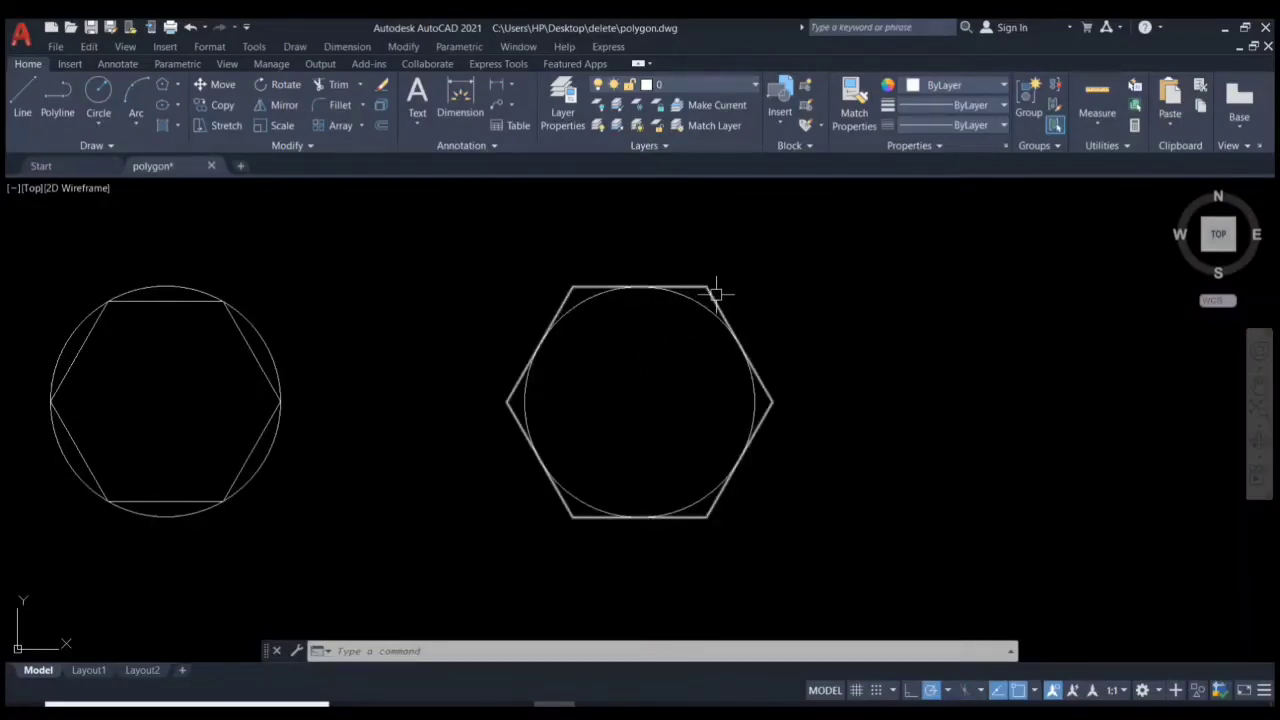
{"action": "mouse_move", "coordinate": [716, 294]}
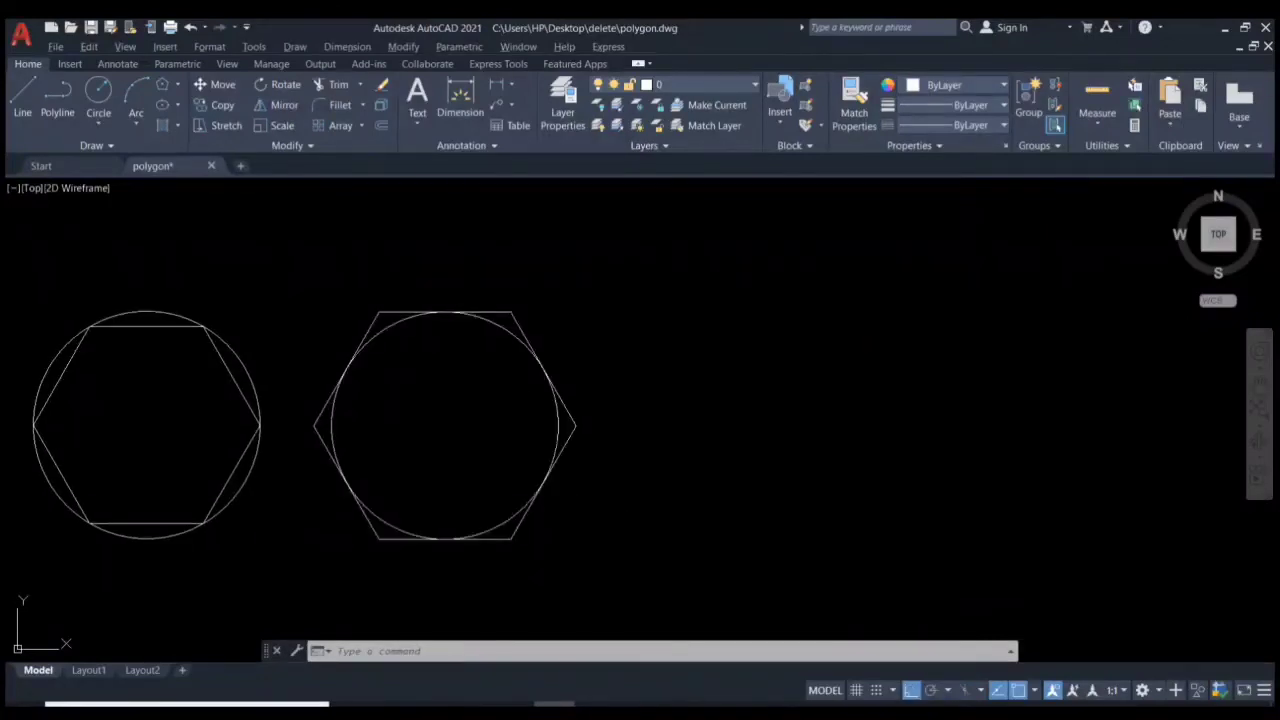
{"action": "left_click", "coordinate": [380, 555]}
{"action": "left_click", "coordinate": [344, 580]}
{"action": "left_click", "coordinate": [507, 553]}
{"action": "key", "text": "Escape"}
{"action": "key", "text": "Escape"}
{"action": "key", "text": "Escape"}
Draw a third six-sided polygon to the right of the other two by its edge, with an edge length of 40
{"action": "type", "text": "pol"}
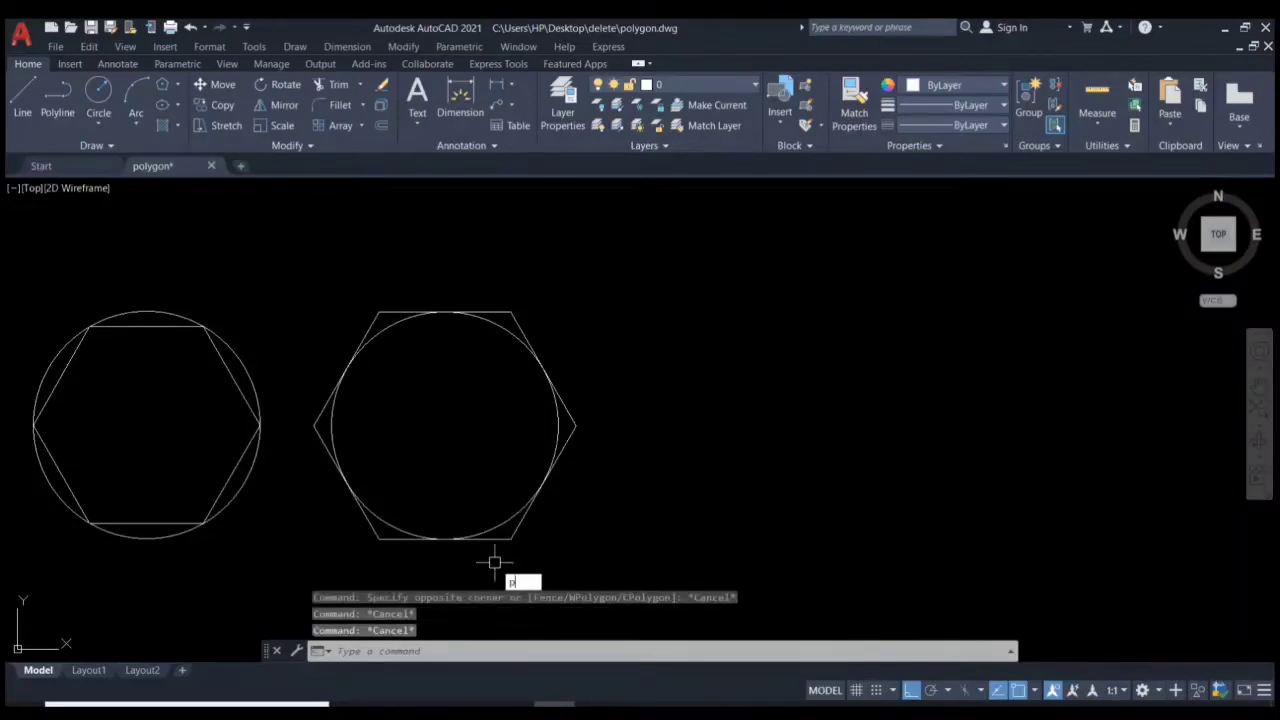
{"action": "key", "text": "Return"}
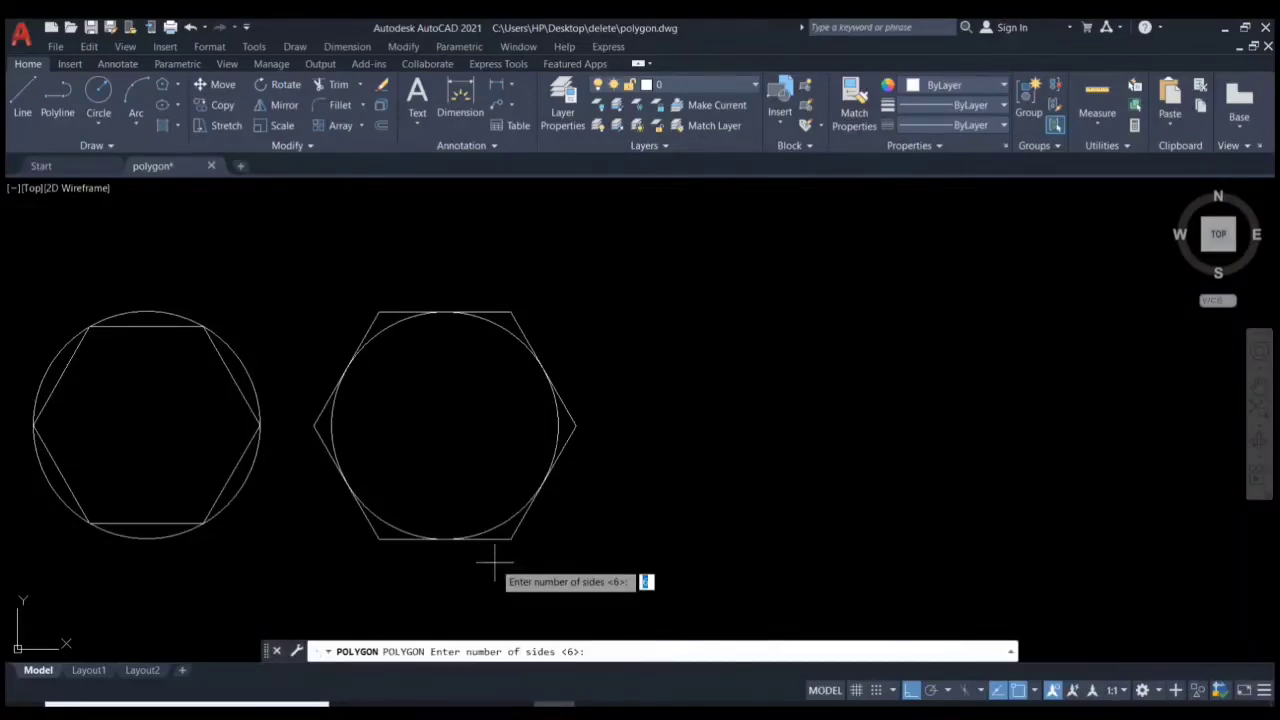
{"action": "type", "text": "6"}
{"action": "key", "text": "Return"}
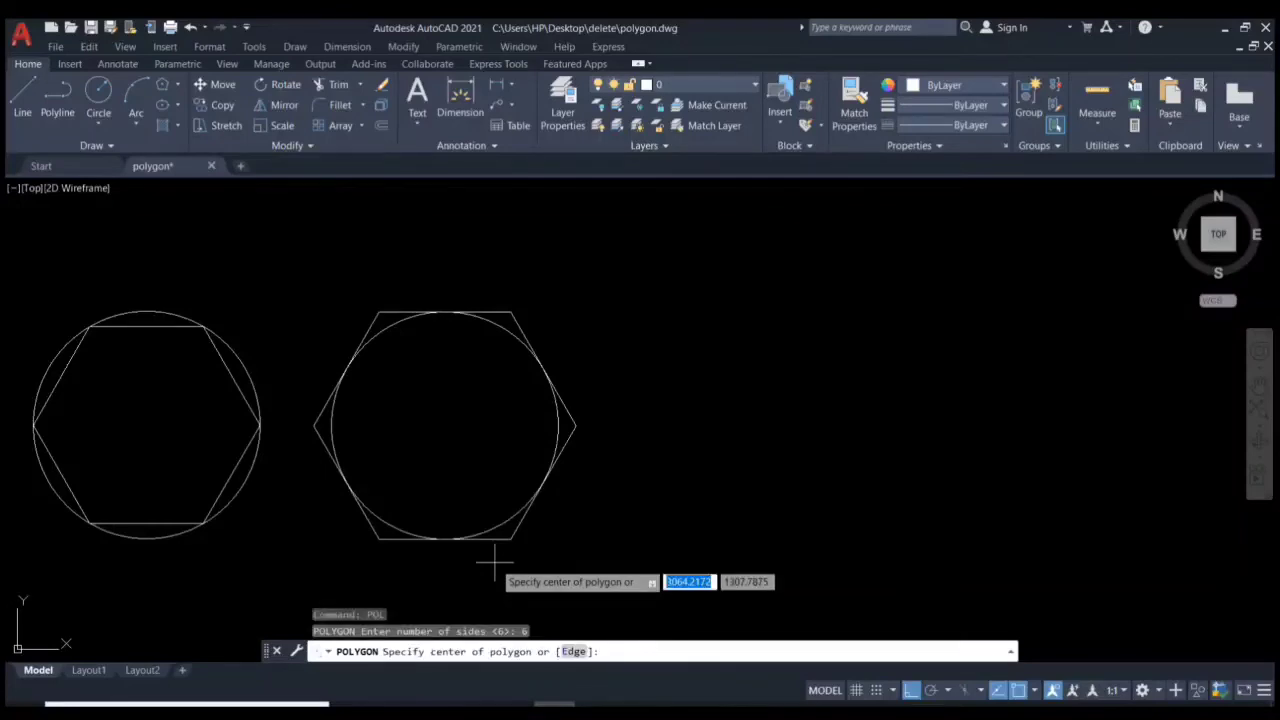
{"action": "left_click", "coordinate": [573, 651]}
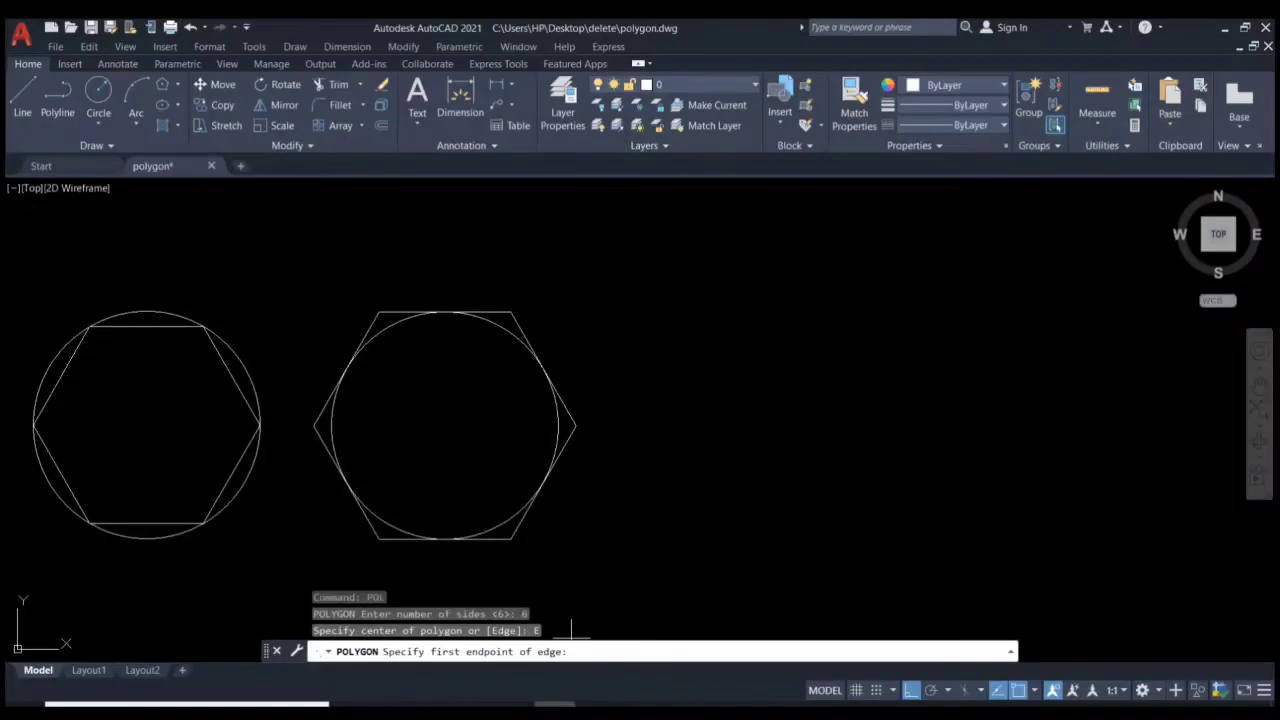
{"action": "left_click", "coordinate": [690, 497]}
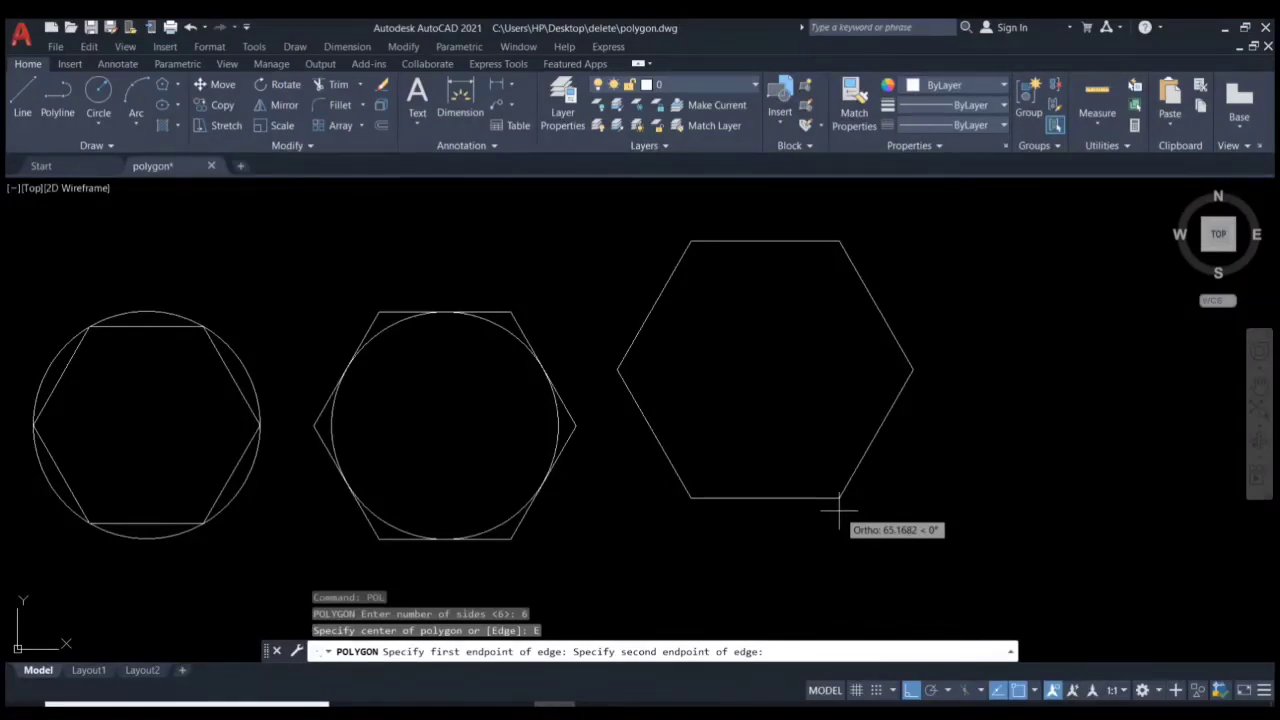
{"action": "type", "text": "40"}
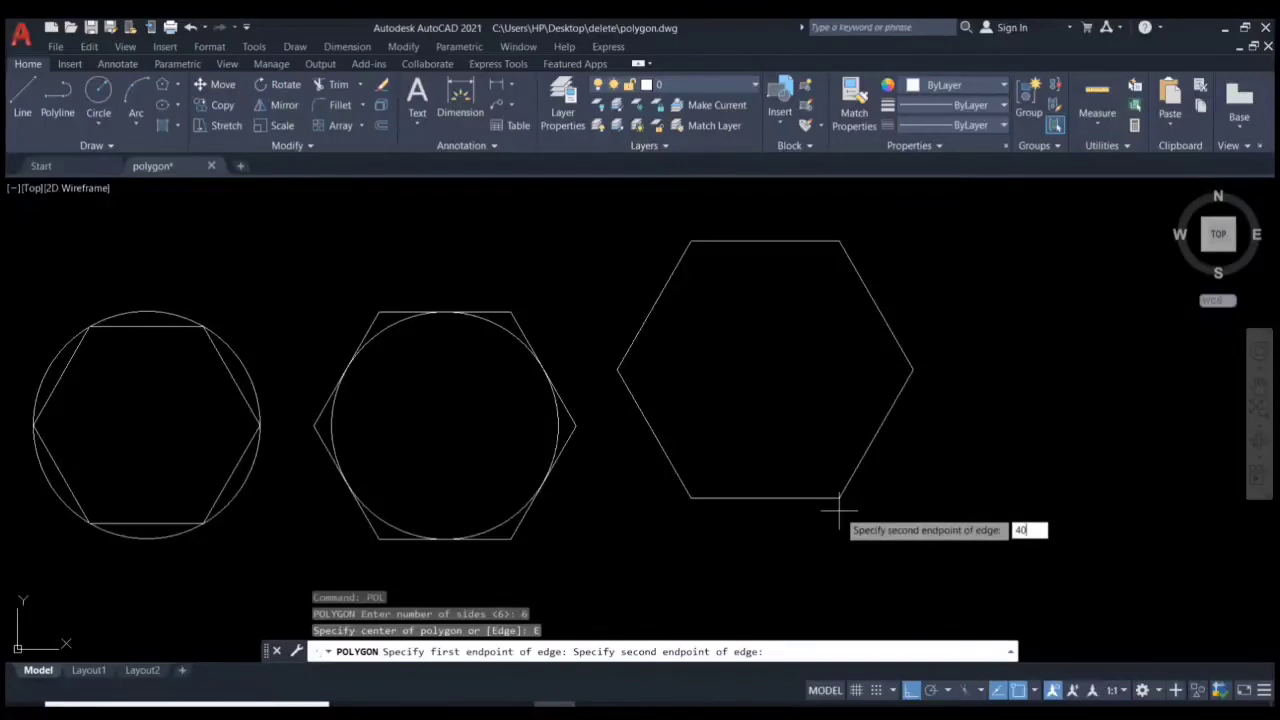
{"action": "key", "text": "Return"}
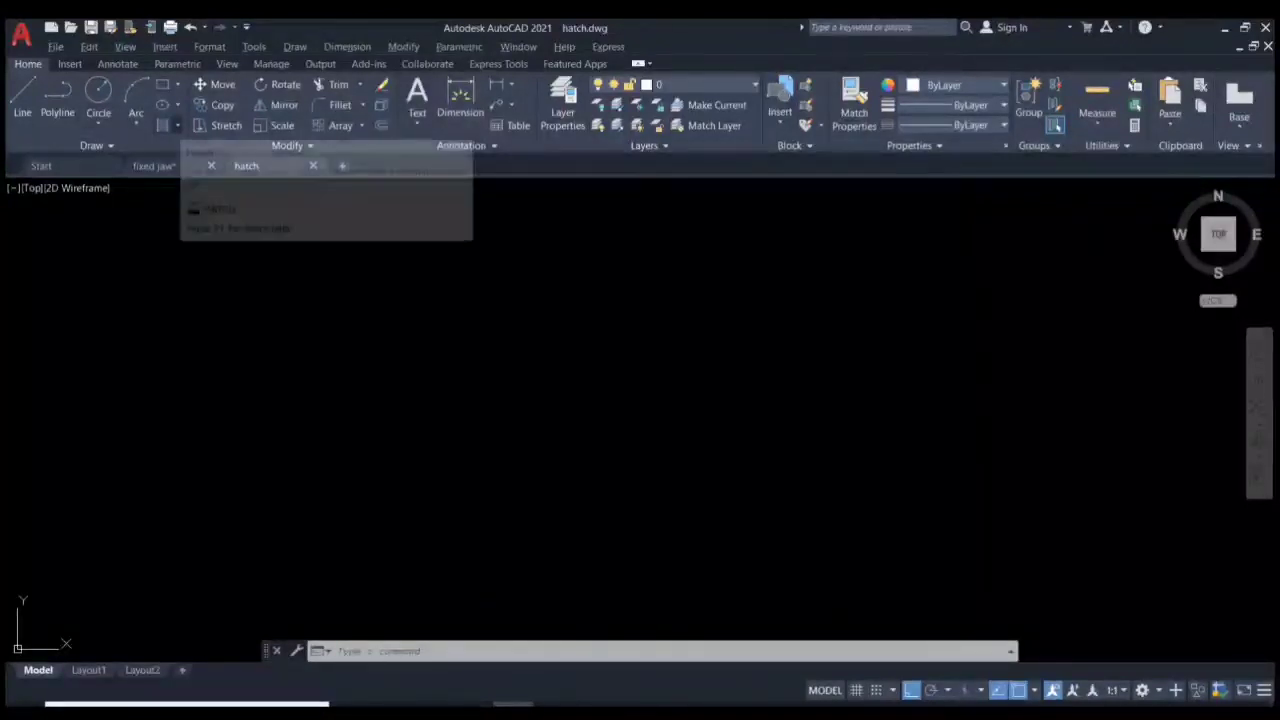
View the available hatch and gradient fill commands and switch to the fixed jaw drawing
{"action": "left_click", "coordinate": [177, 125]}
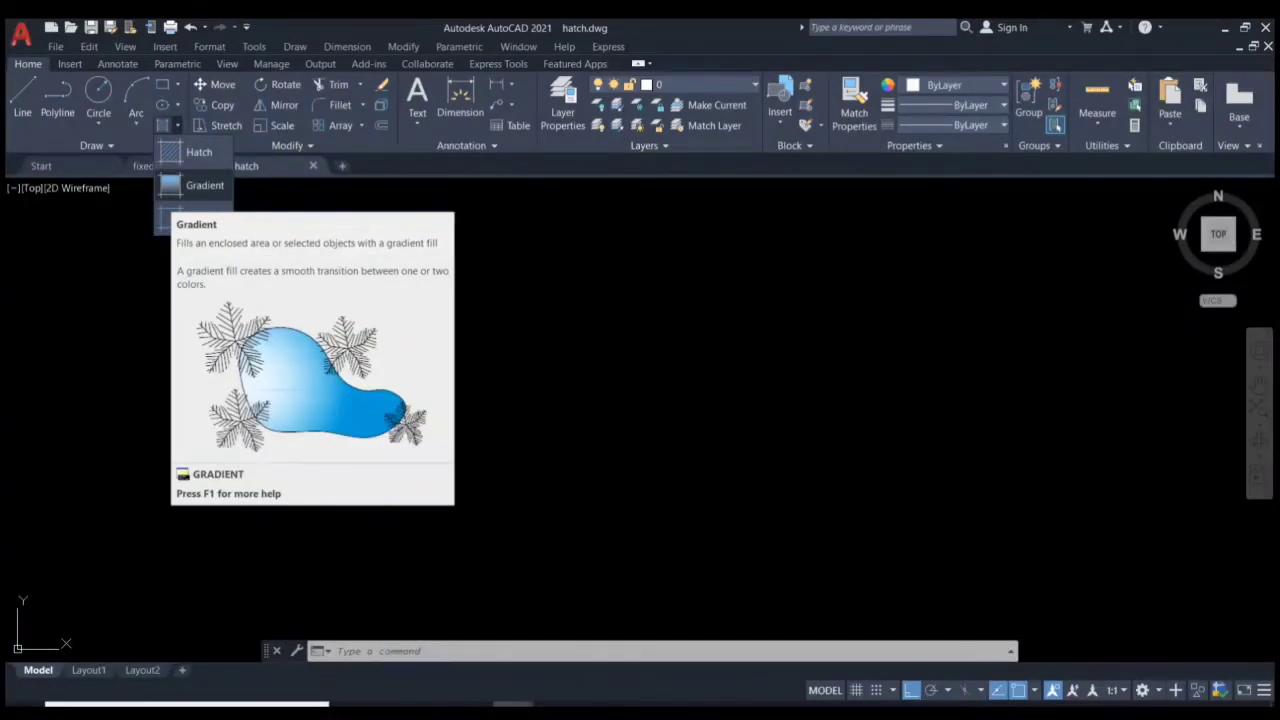
{"action": "left_click", "coordinate": [114, 429]}
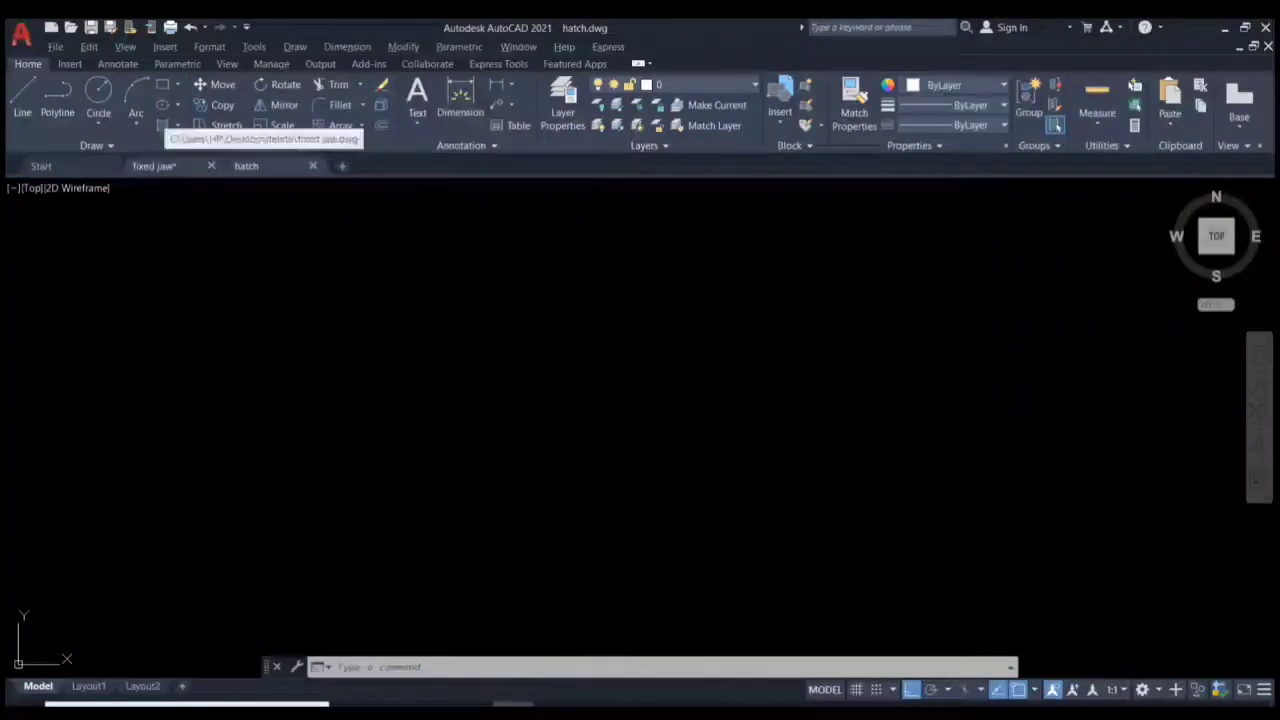
{"action": "left_click", "coordinate": [154, 165]}
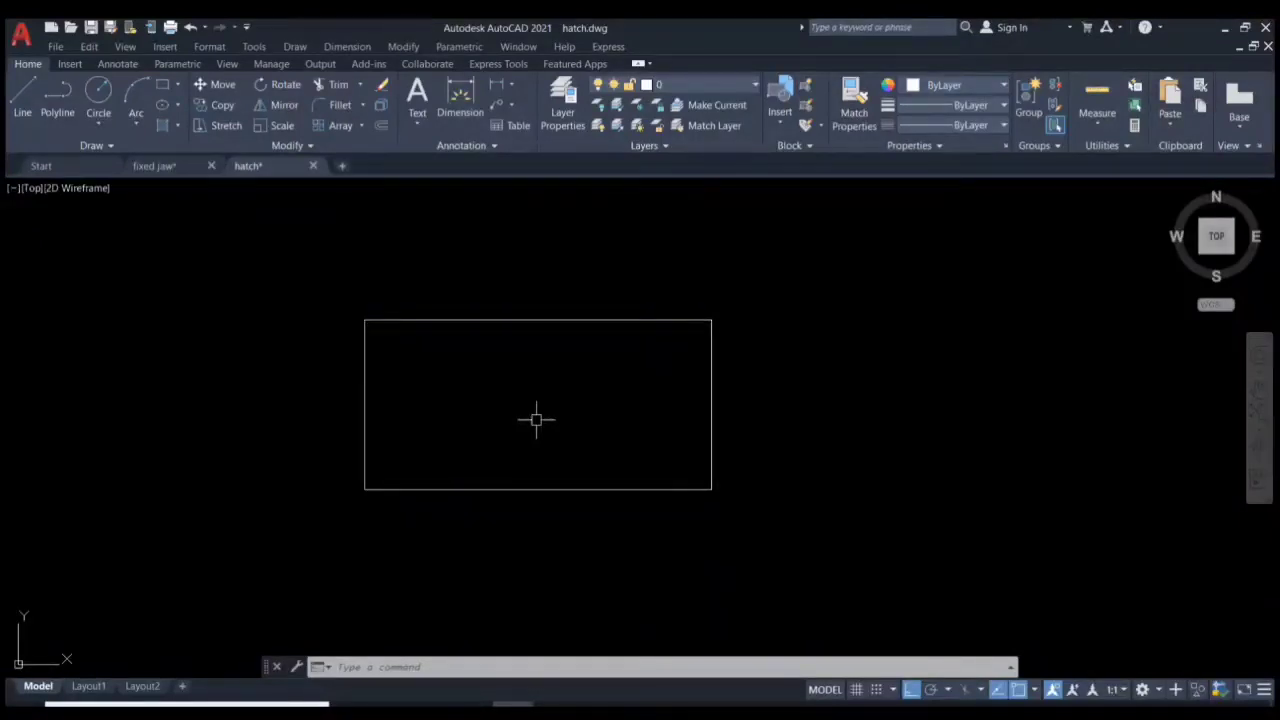
Hatch the inside of the rectangle by picking an internal point and set the hatch scale to 2
{"action": "type", "text": "H"}
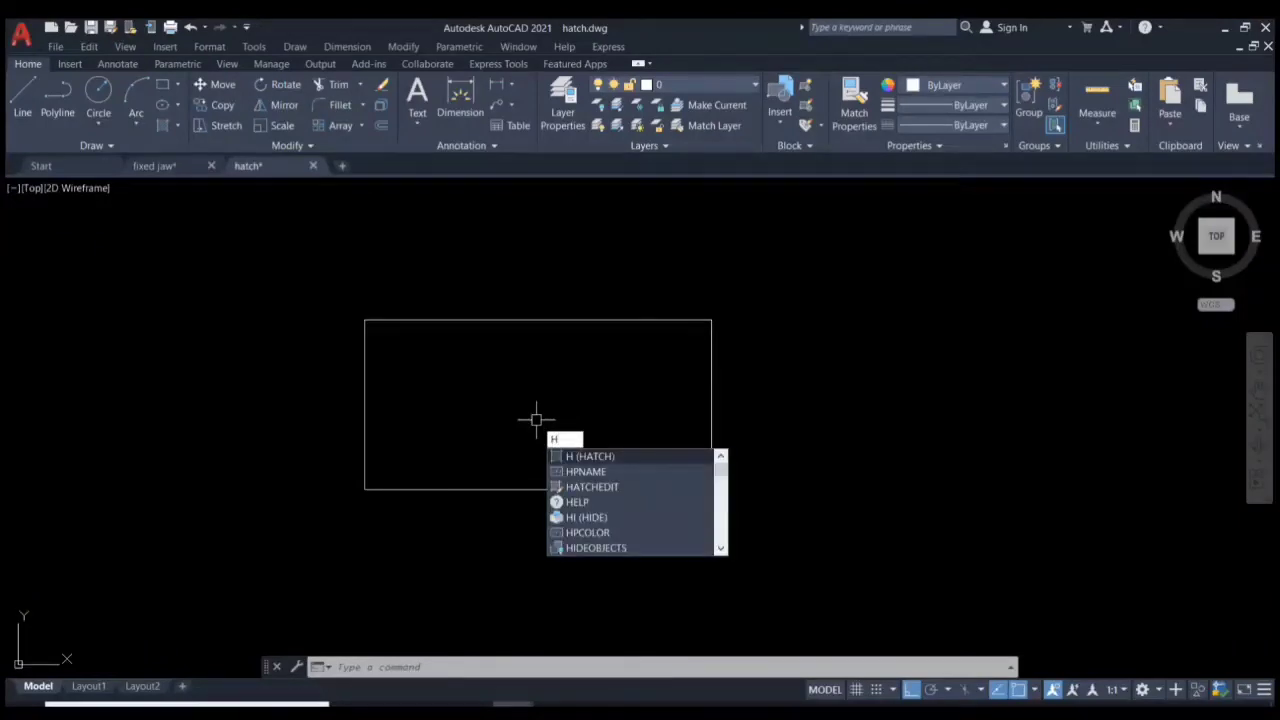
{"action": "key", "text": "Return"}
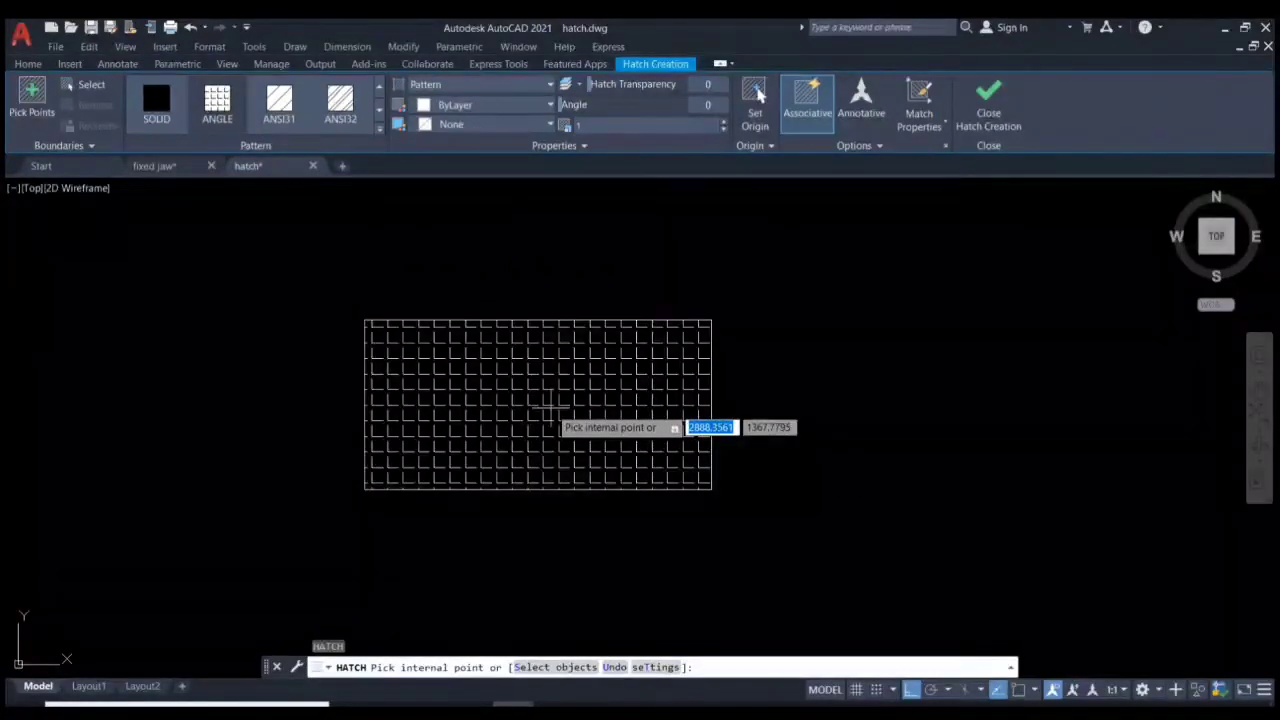
{"action": "left_click", "coordinate": [551, 408]}
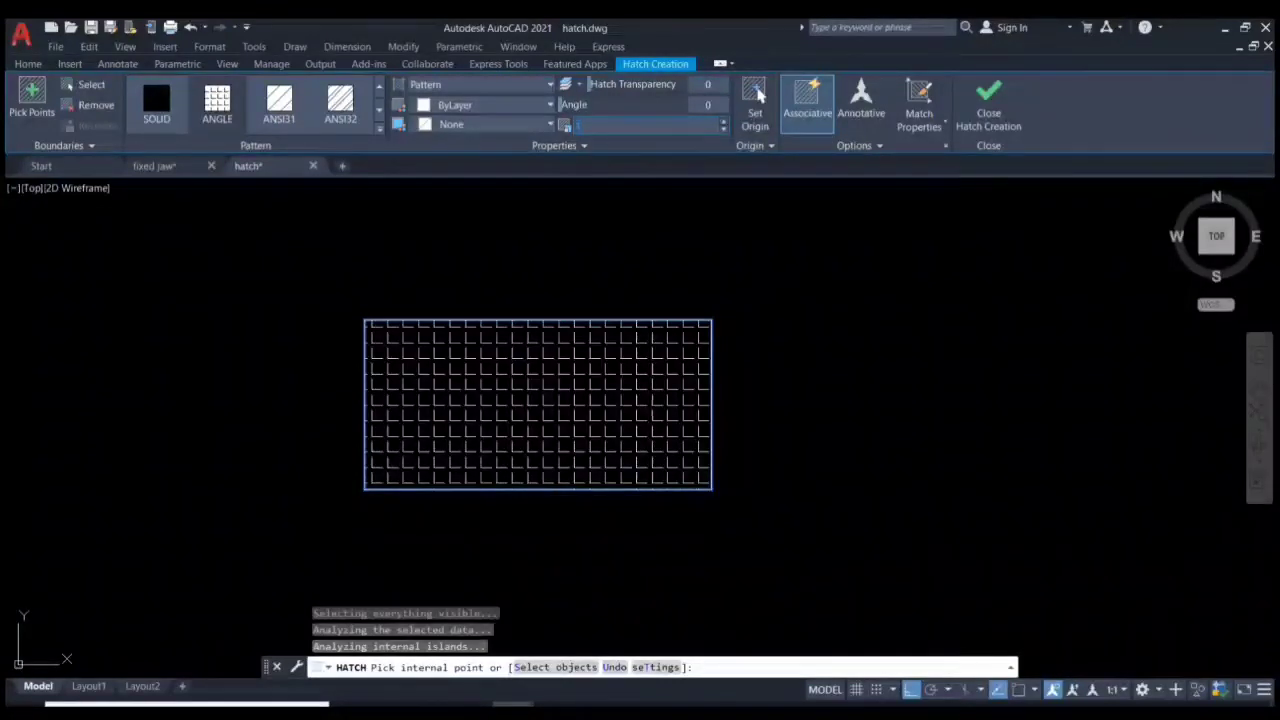
{"action": "type", "text": "2"}
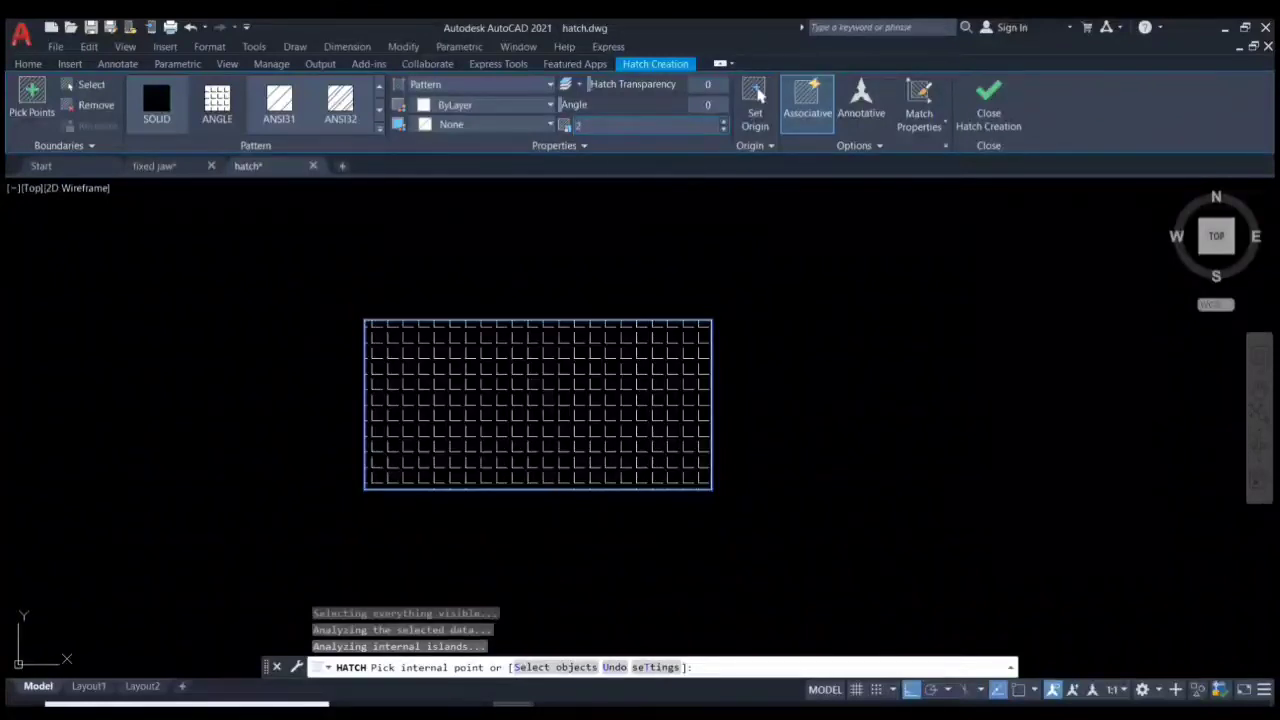
{"action": "key", "text": "Return"}
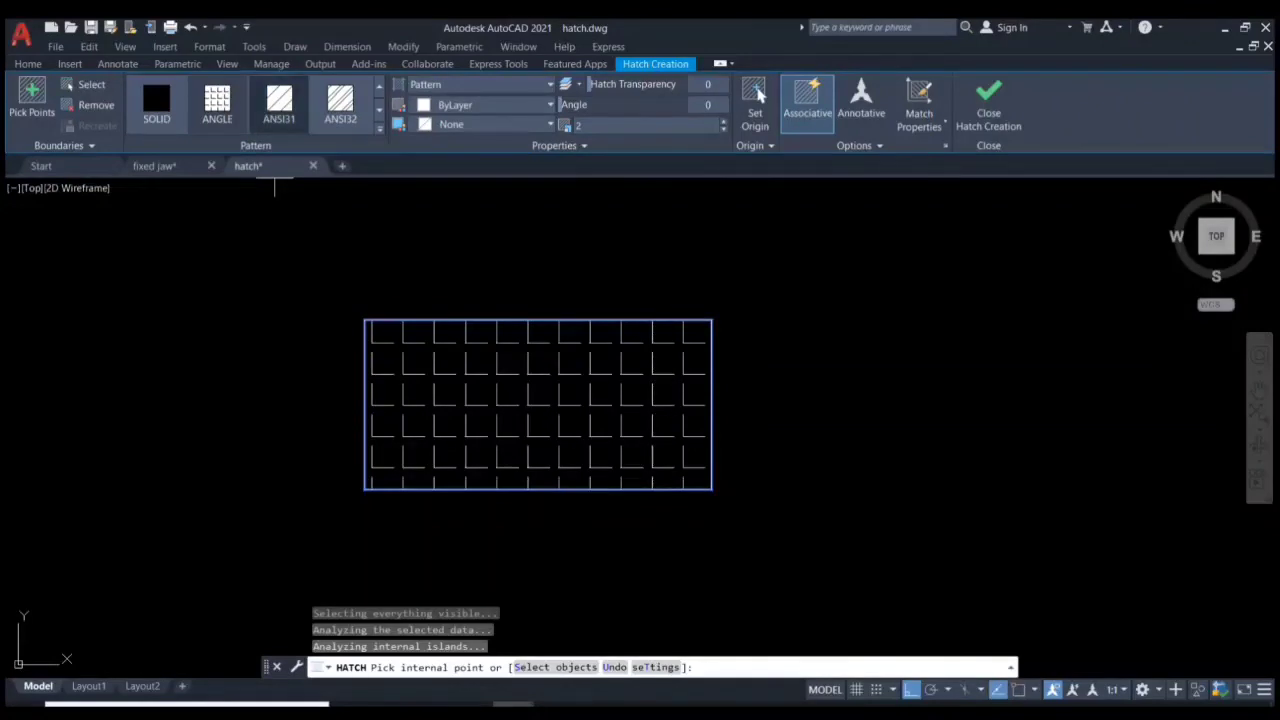
Preview other hatch patterns on the rectangle, such as ANSI31, ANSI38 and GR_LINEAR, and apply ANSI36
{"action": "left_click", "coordinate": [340, 100]}
{"action": "left_click", "coordinate": [280, 102]}
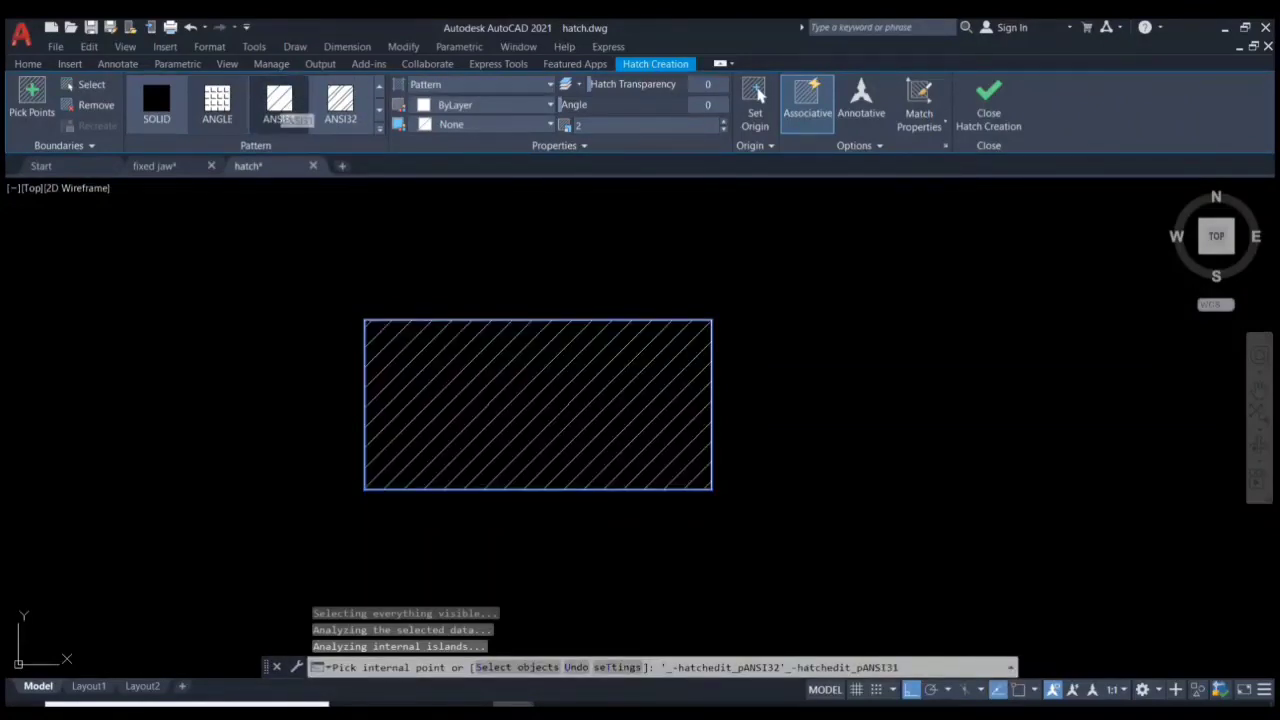
{"action": "left_click", "coordinate": [340, 102]}
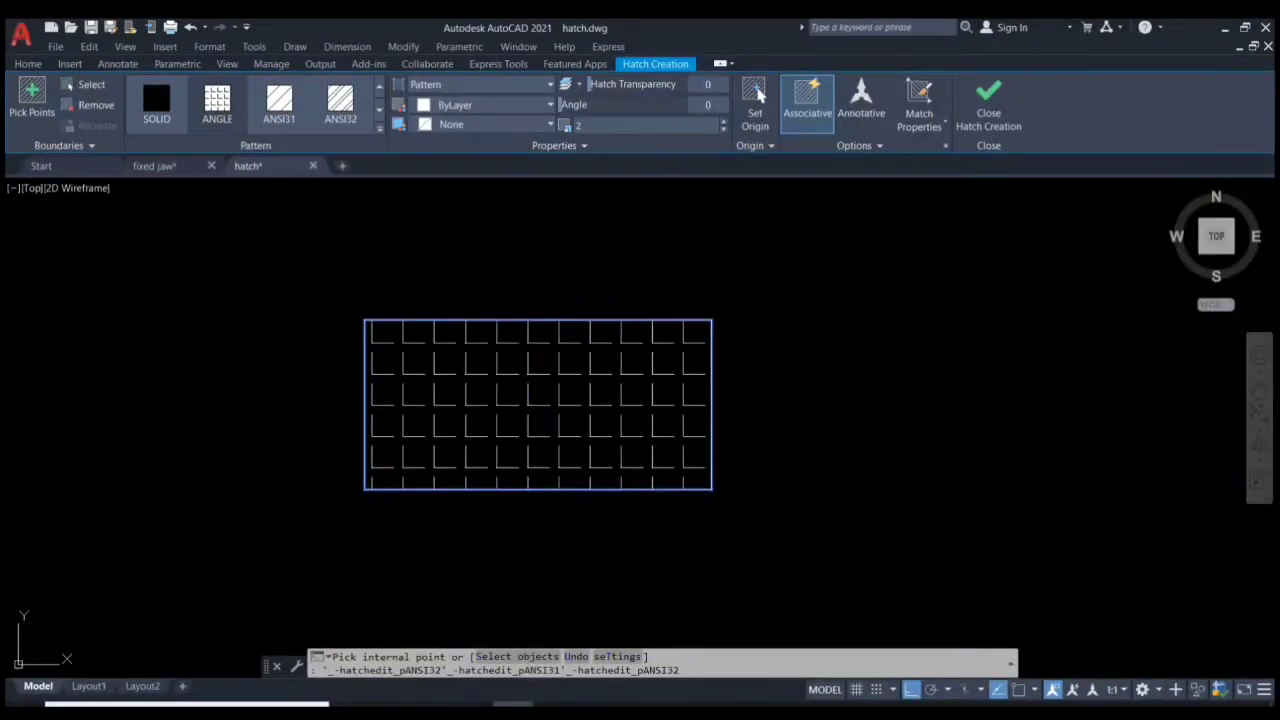
{"action": "left_click", "coordinate": [282, 112]}
{"action": "left_click", "coordinate": [340, 108]}
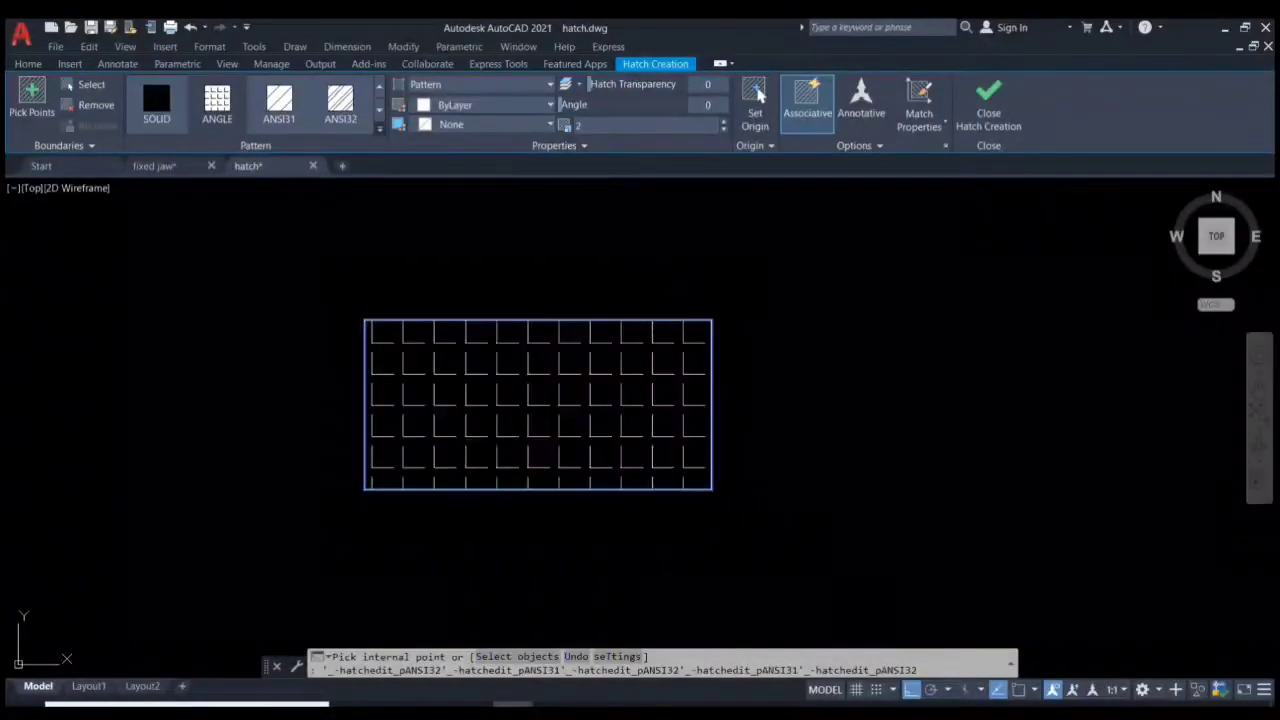
{"action": "left_click", "coordinate": [379, 128]}
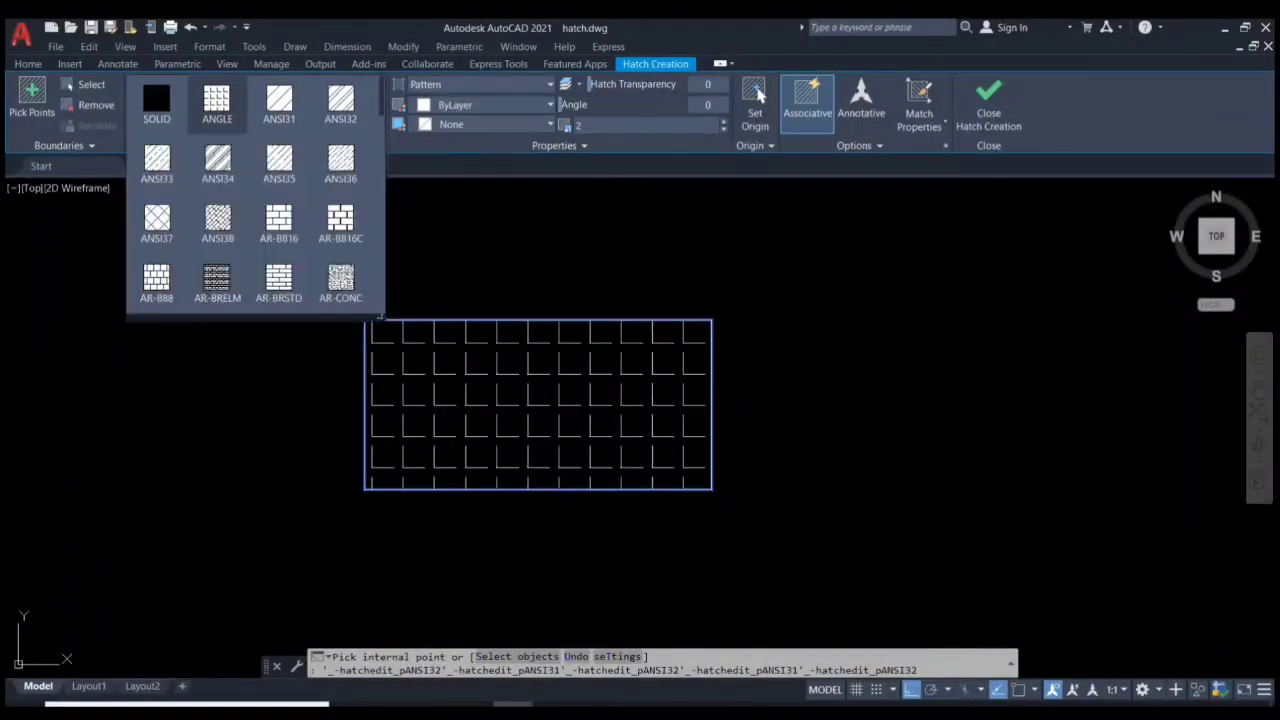
{"action": "left_click", "coordinate": [217, 220]}
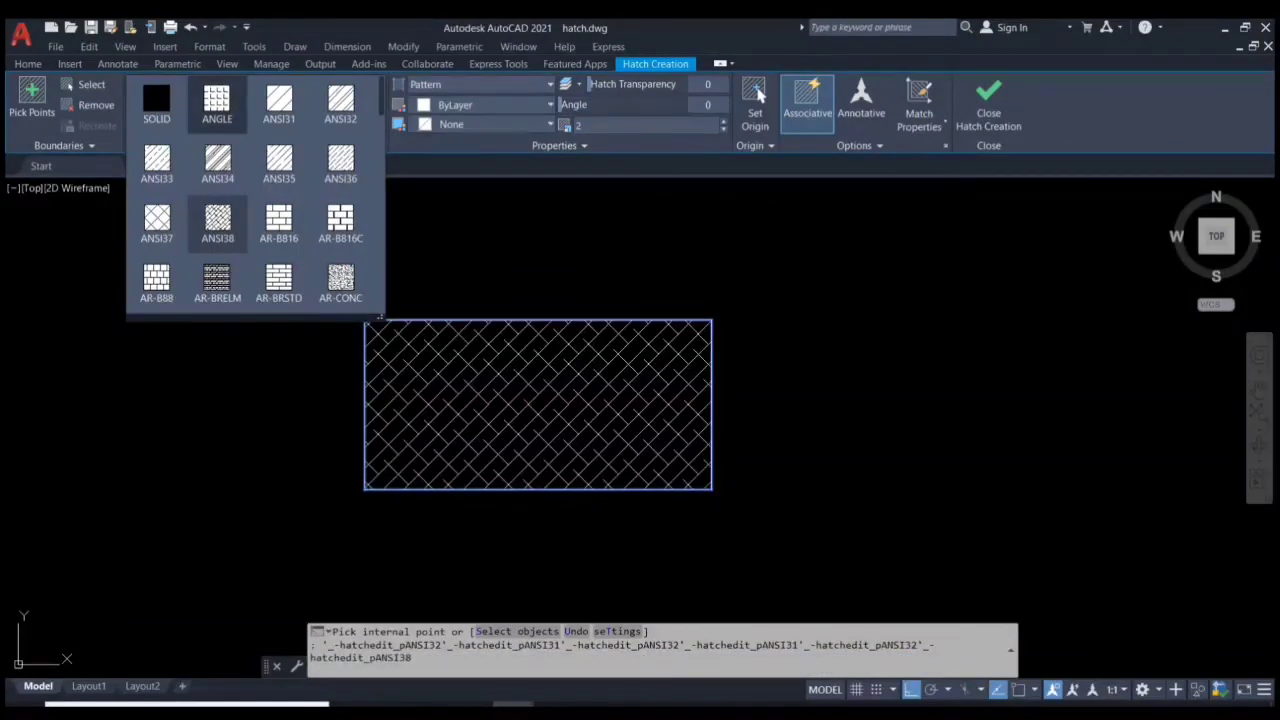
{"action": "scroll", "coordinate": [217, 220], "scroll_direction": "down", "scroll_amount": 7}
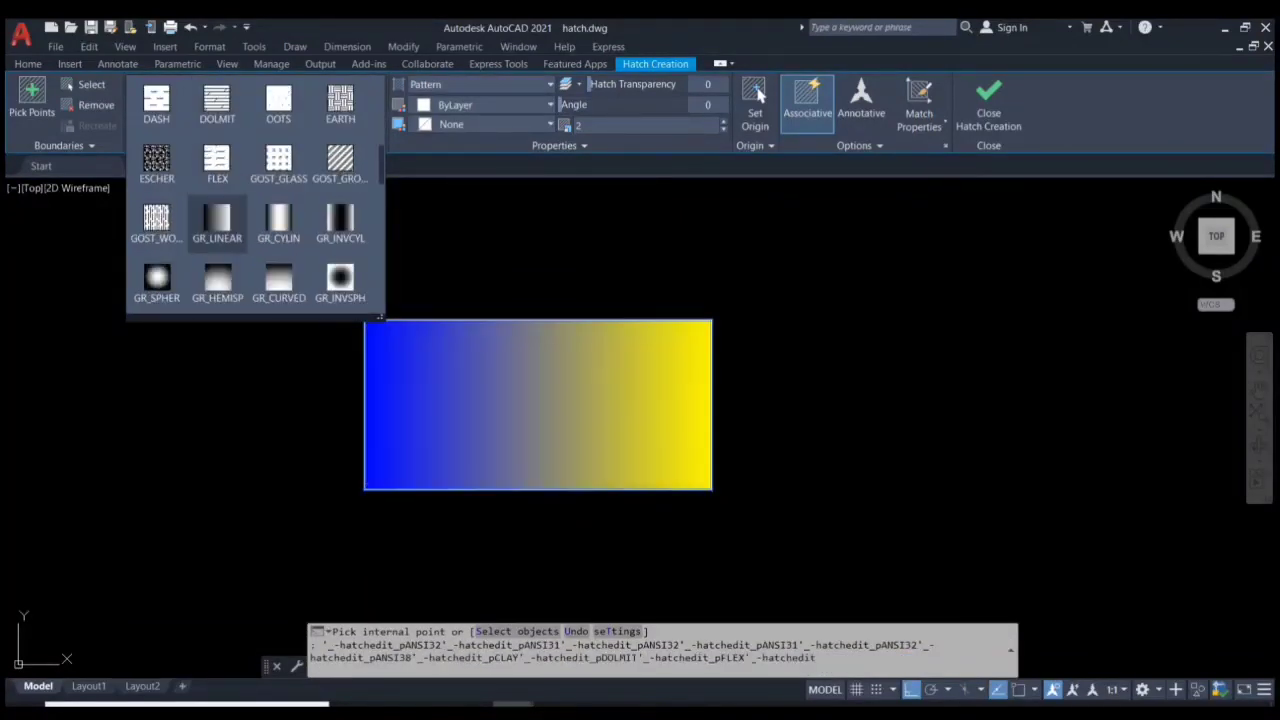
{"action": "scroll", "coordinate": [255, 200], "scroll_direction": "up", "scroll_amount": 7}
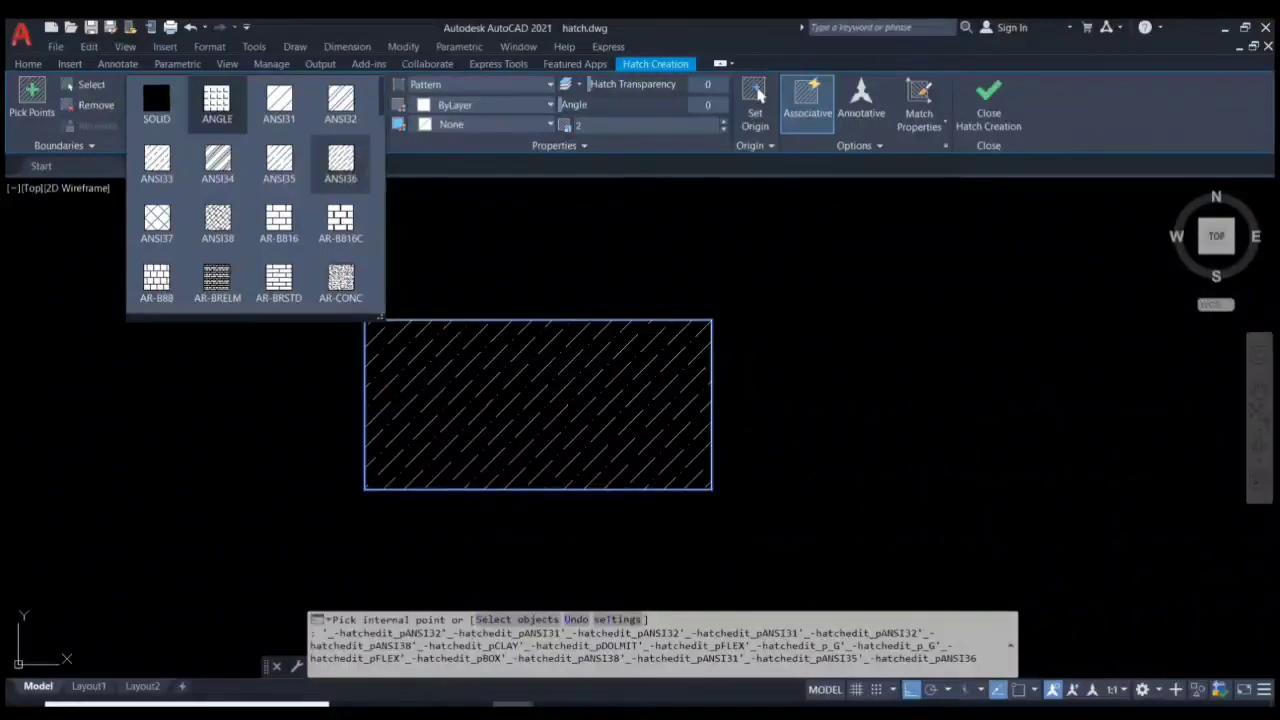
{"action": "left_click", "coordinate": [340, 160]}
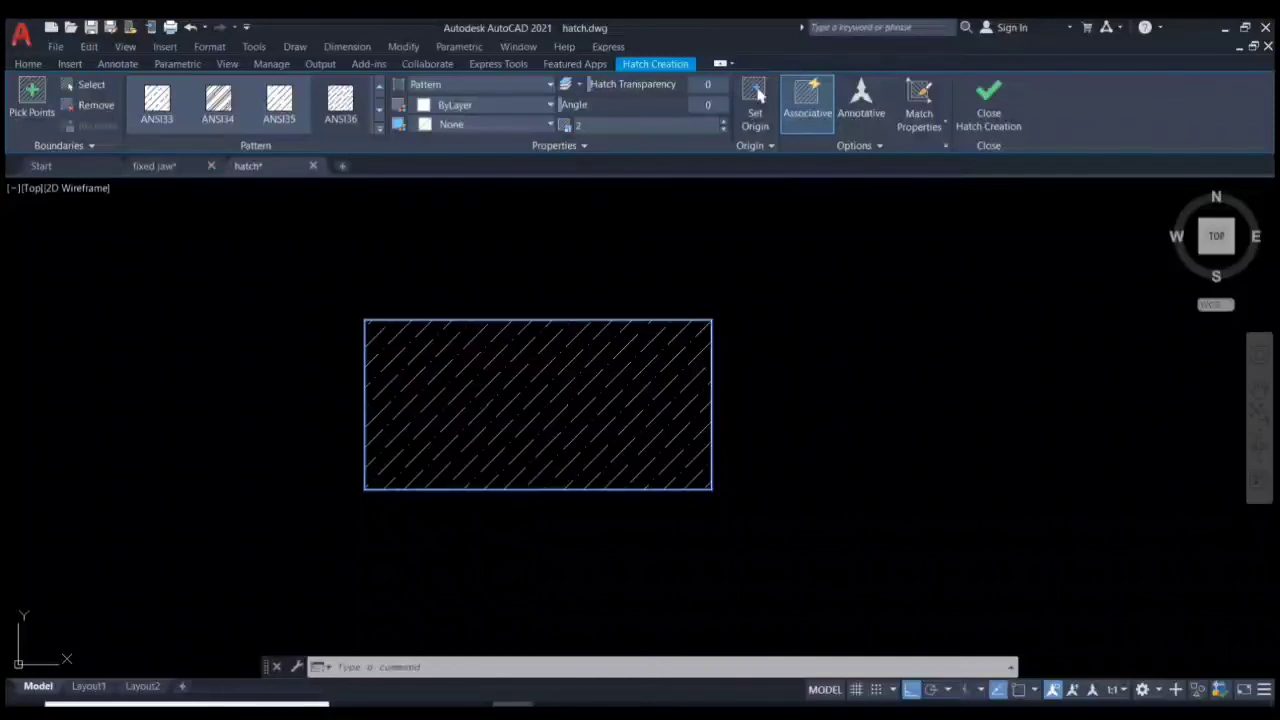
Try a hatch angle of 45 degrees on the rectangle and return the angle to 0
{"action": "left_click", "coordinate": [757, 92]}
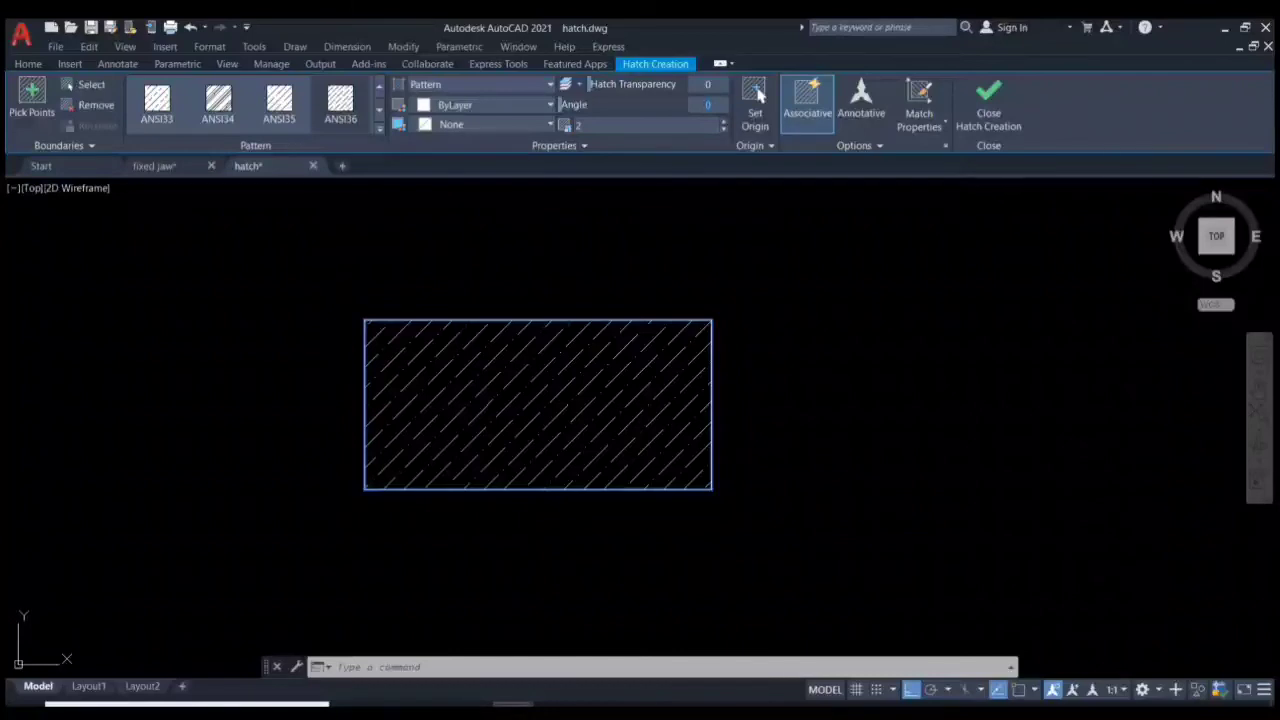
{"action": "type", "text": "45"}
{"action": "key", "text": "Return"}
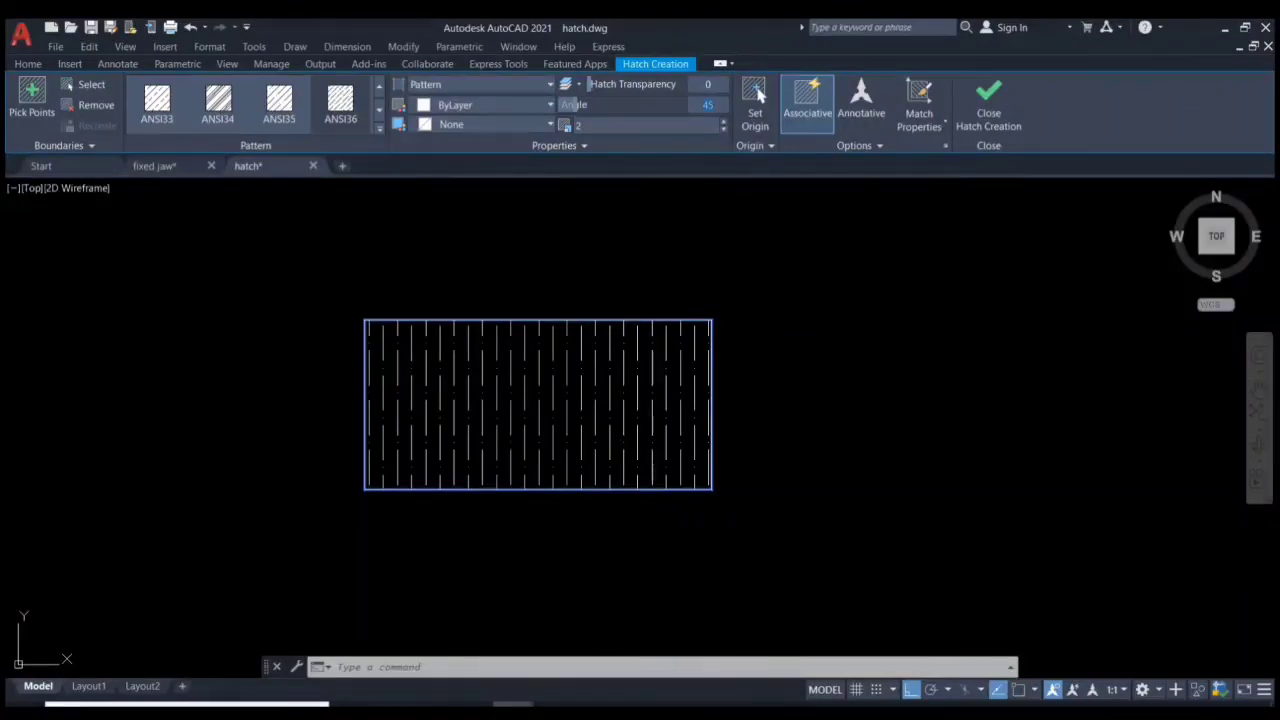
{"action": "type", "text": "0"}
{"action": "key", "text": "Return"}
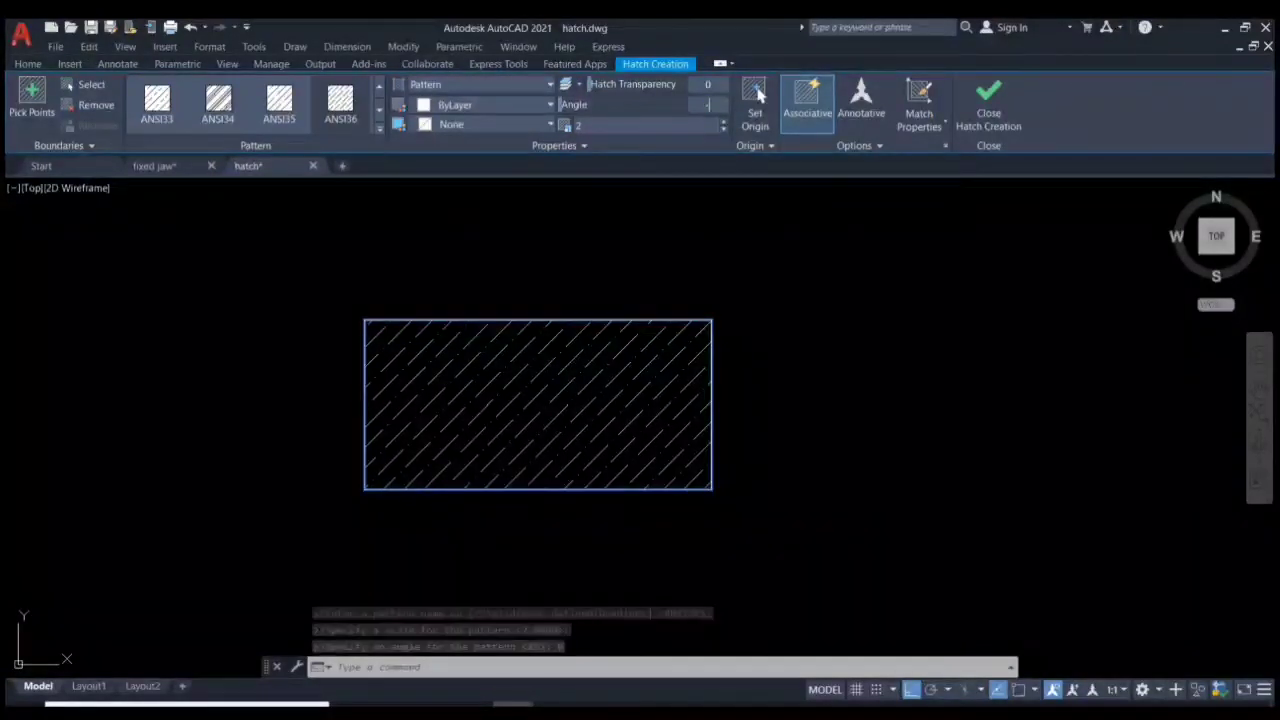
Set the rectangle's hatch angle to -45 degrees and finish creating the hatch
{"action": "type", "text": "45"}
{"action": "key", "text": "Return"}
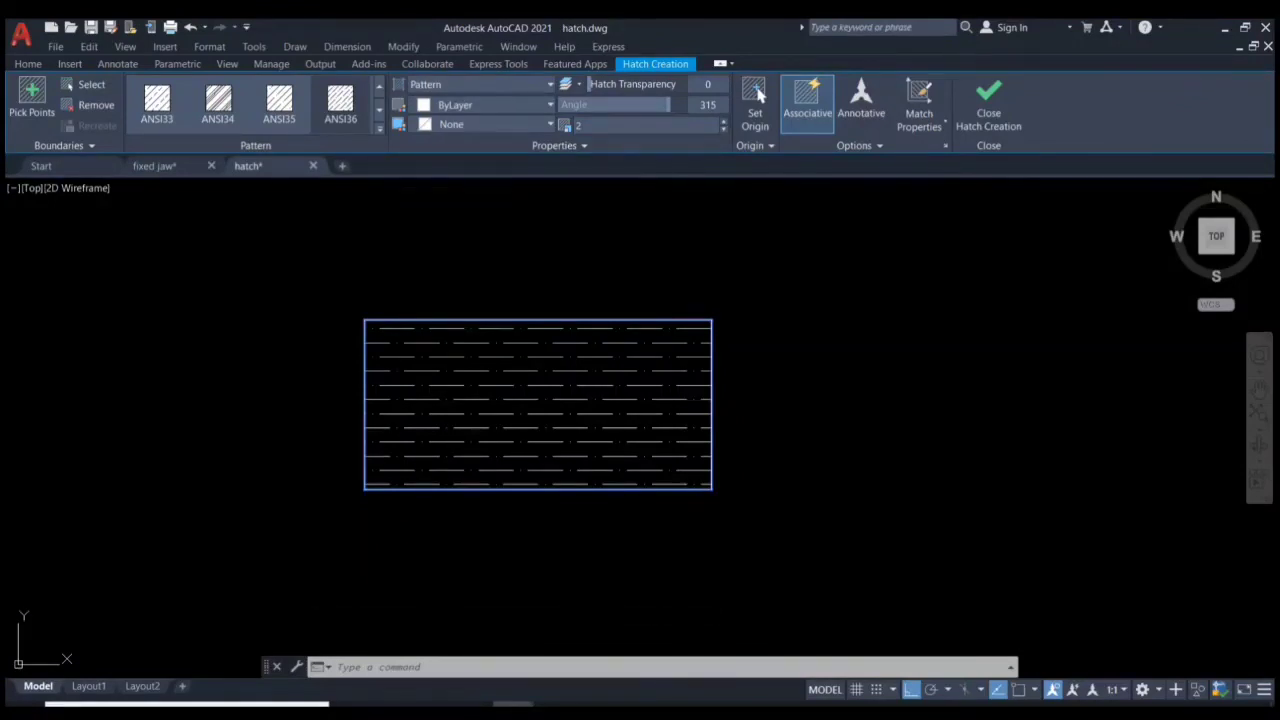
{"action": "left_click", "coordinate": [757, 95]}
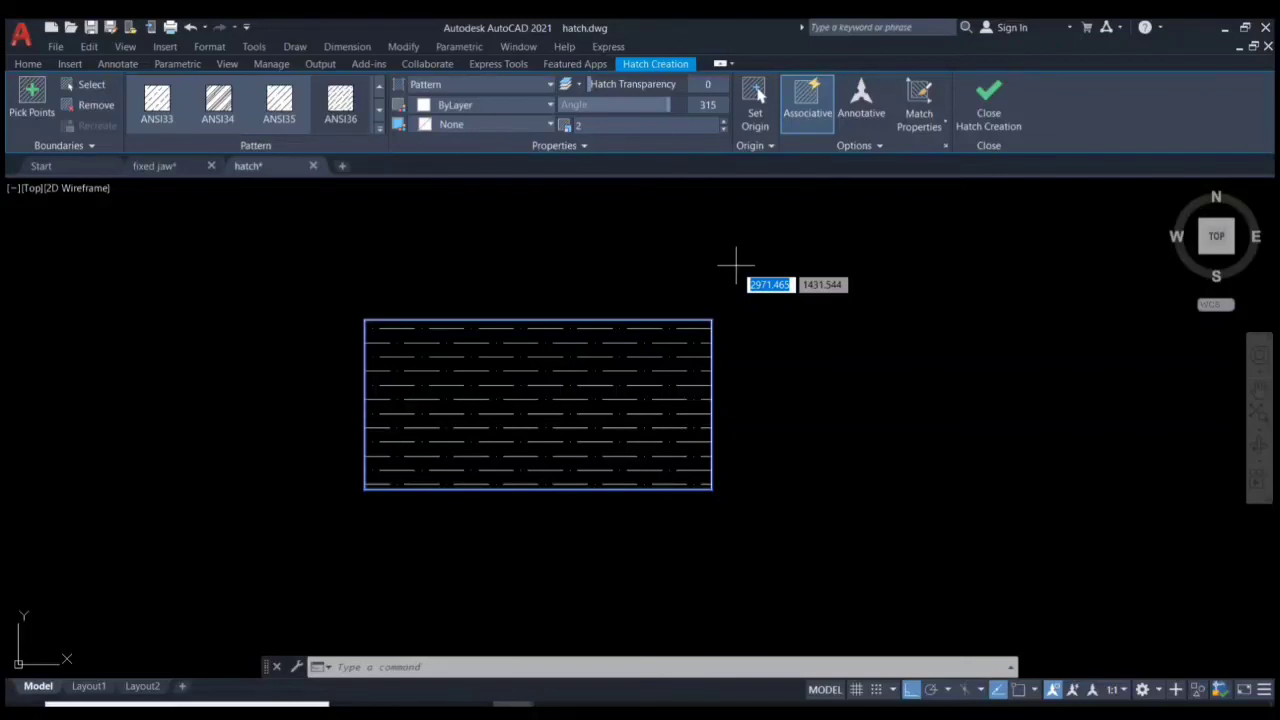
{"action": "left_click", "coordinate": [987, 106]}
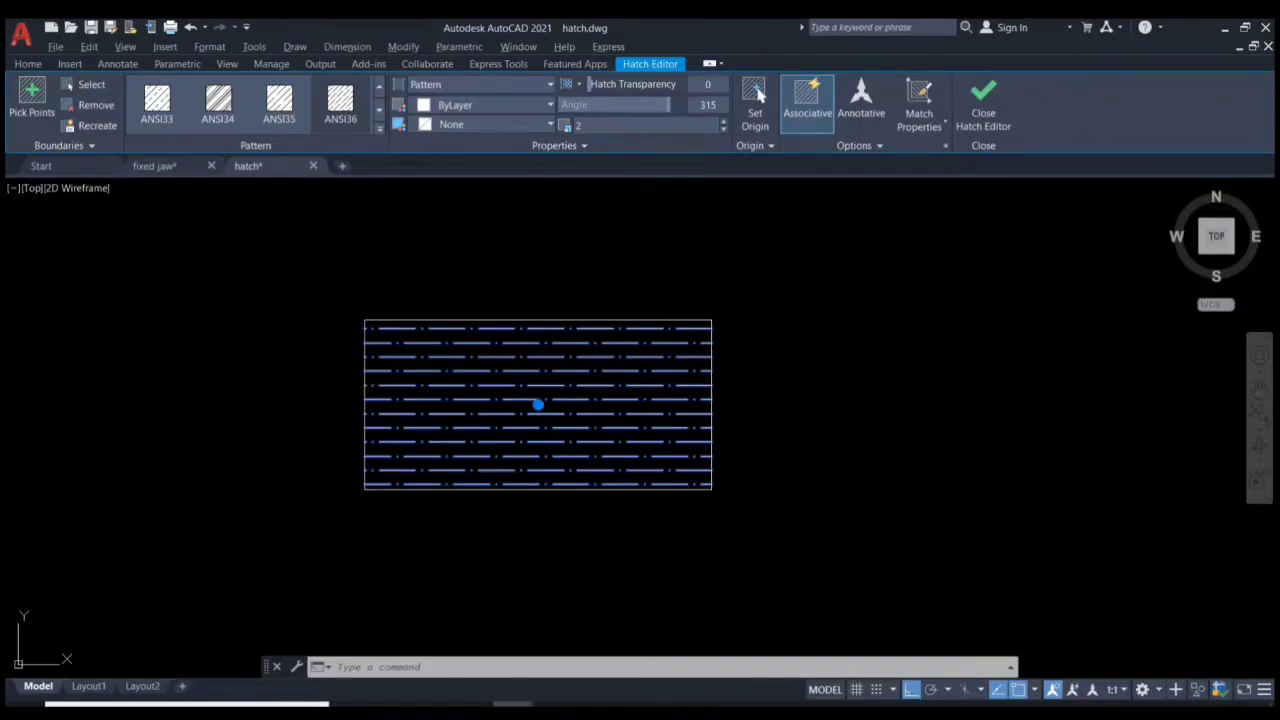
{"action": "left_click", "coordinate": [726, 240]}
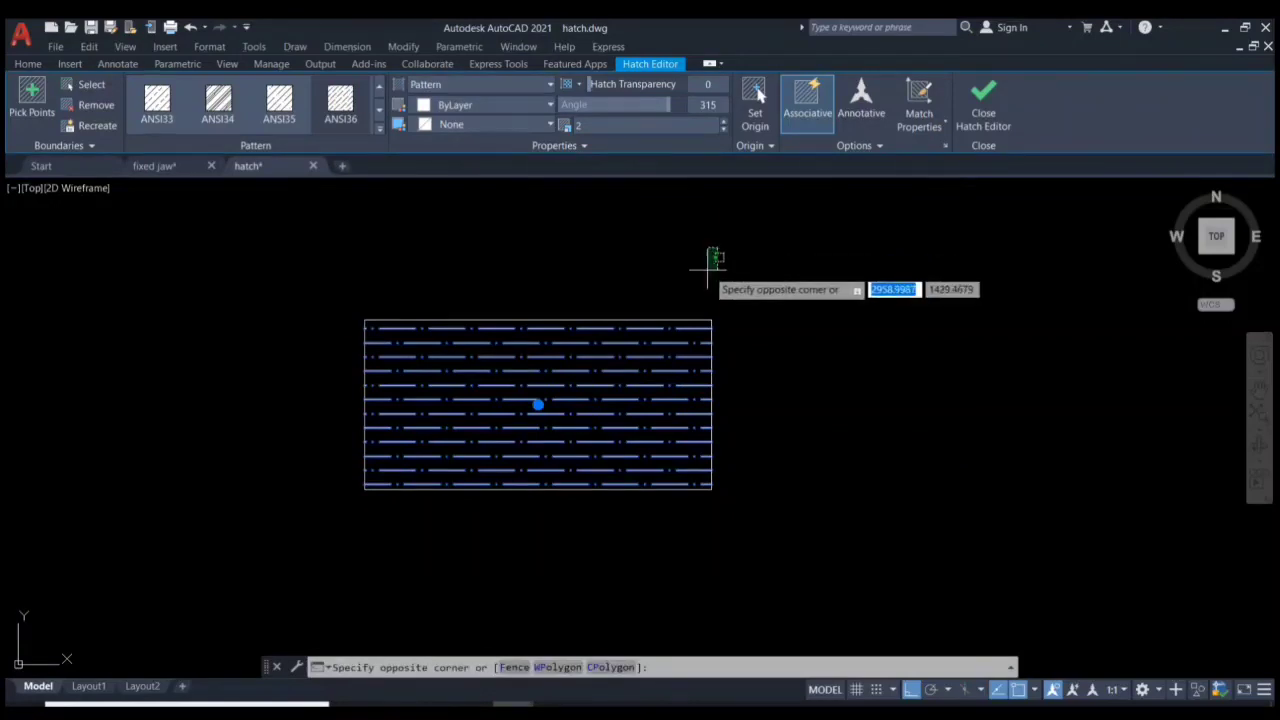
{"action": "key", "text": "Escape"}
{"action": "key", "text": "Escape"}
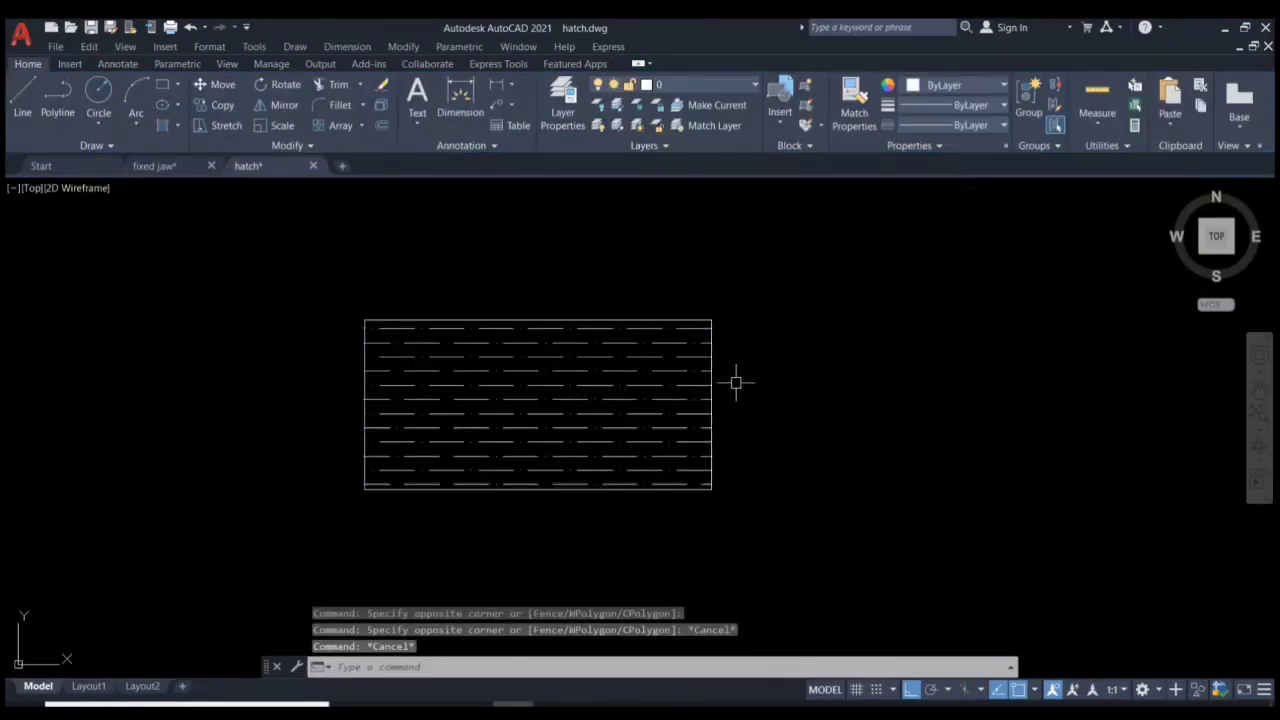
Copy the rectangle together with its hatch about 163 units horizontally to the right of the original
{"action": "type", "text": "co"}
{"action": "key", "text": "Return"}
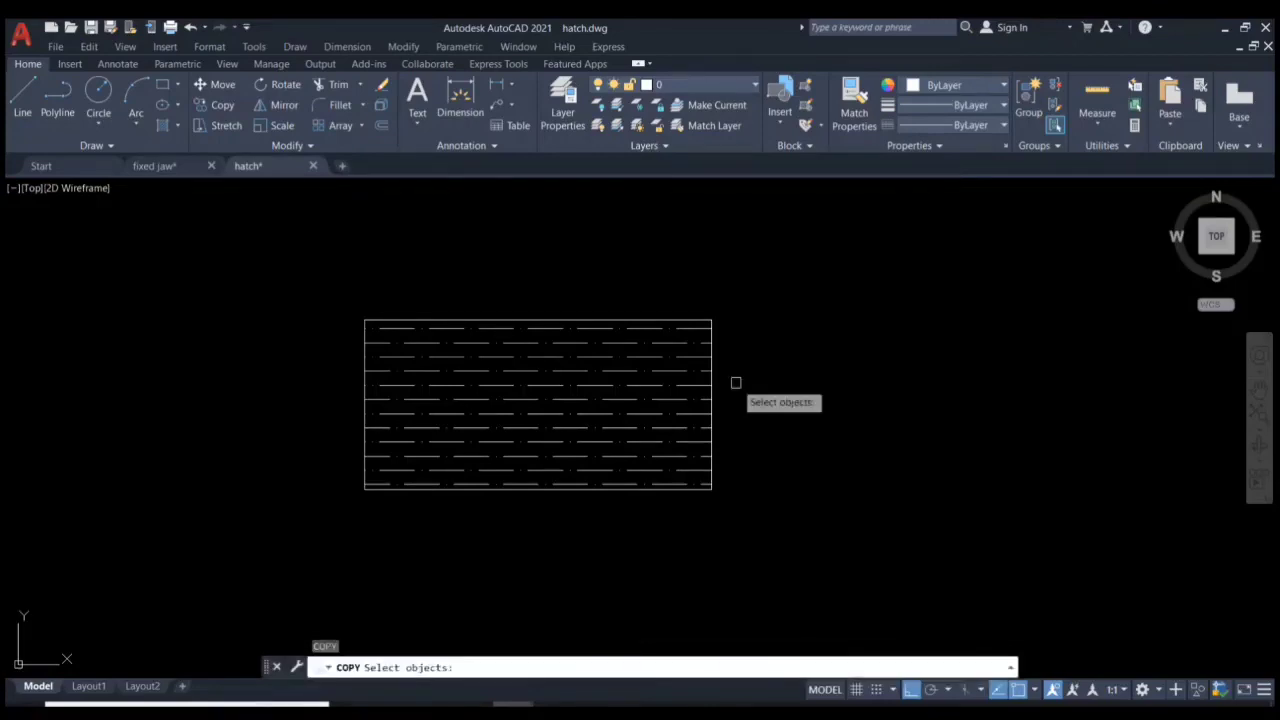
{"action": "left_click", "coordinate": [724, 288]}
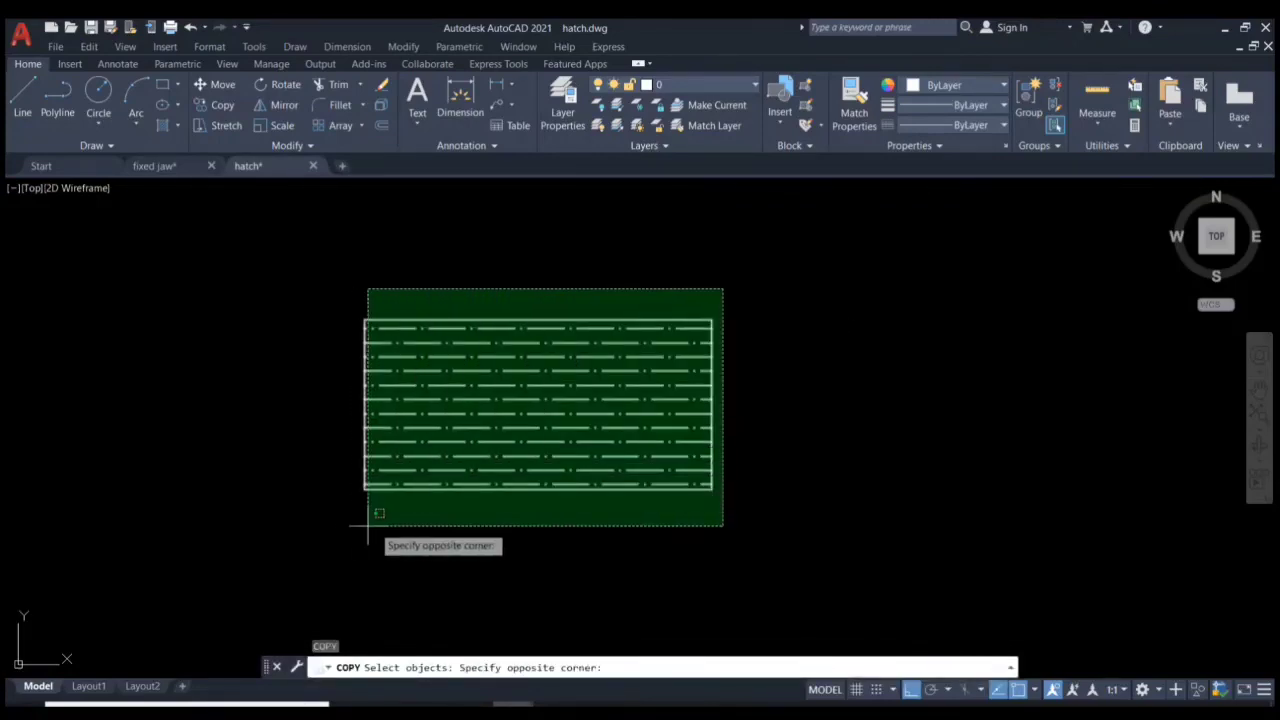
{"action": "left_click", "coordinate": [333, 526]}
{"action": "key", "text": "Return"}
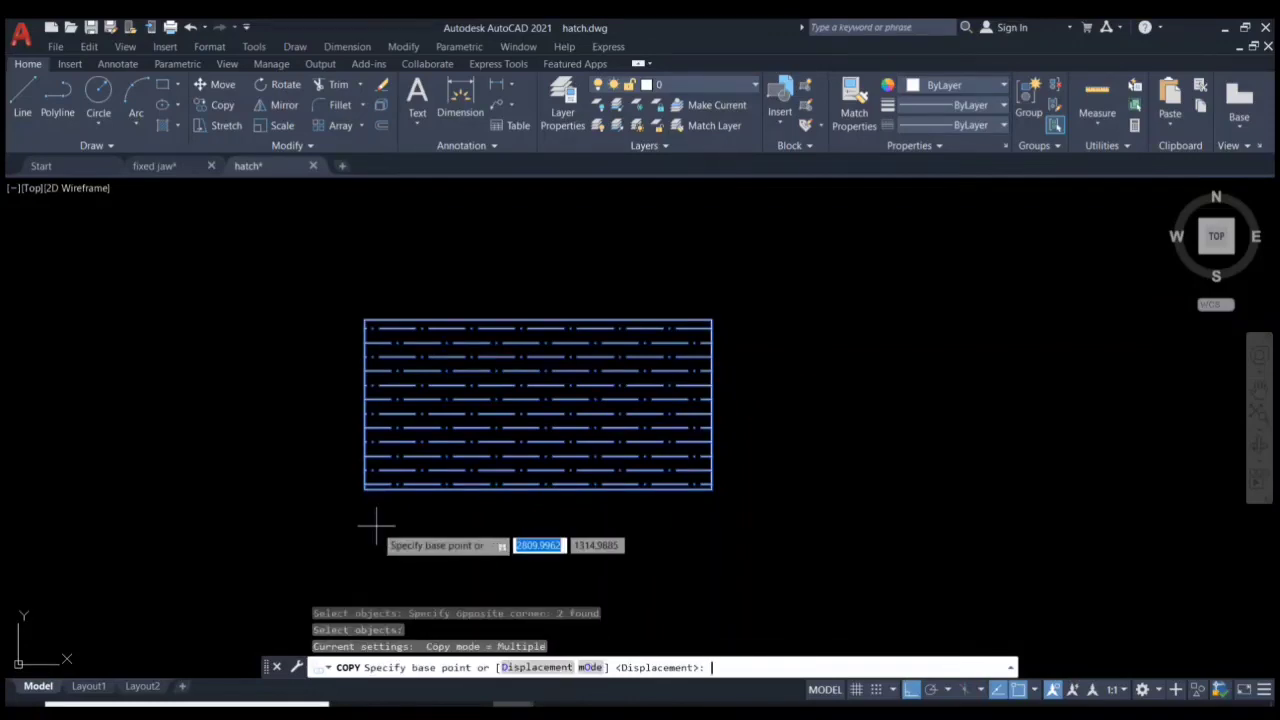
{"action": "left_click", "coordinate": [410, 529]}
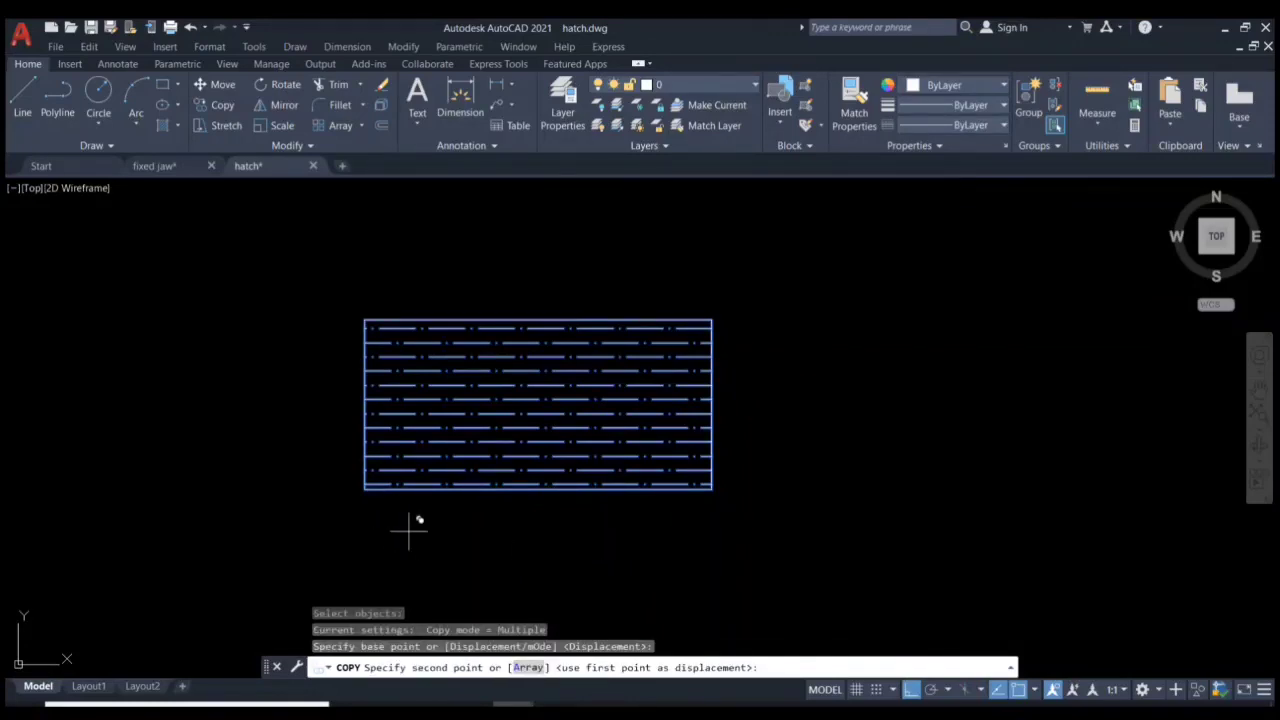
{"action": "left_click", "coordinate": [771, 541]}
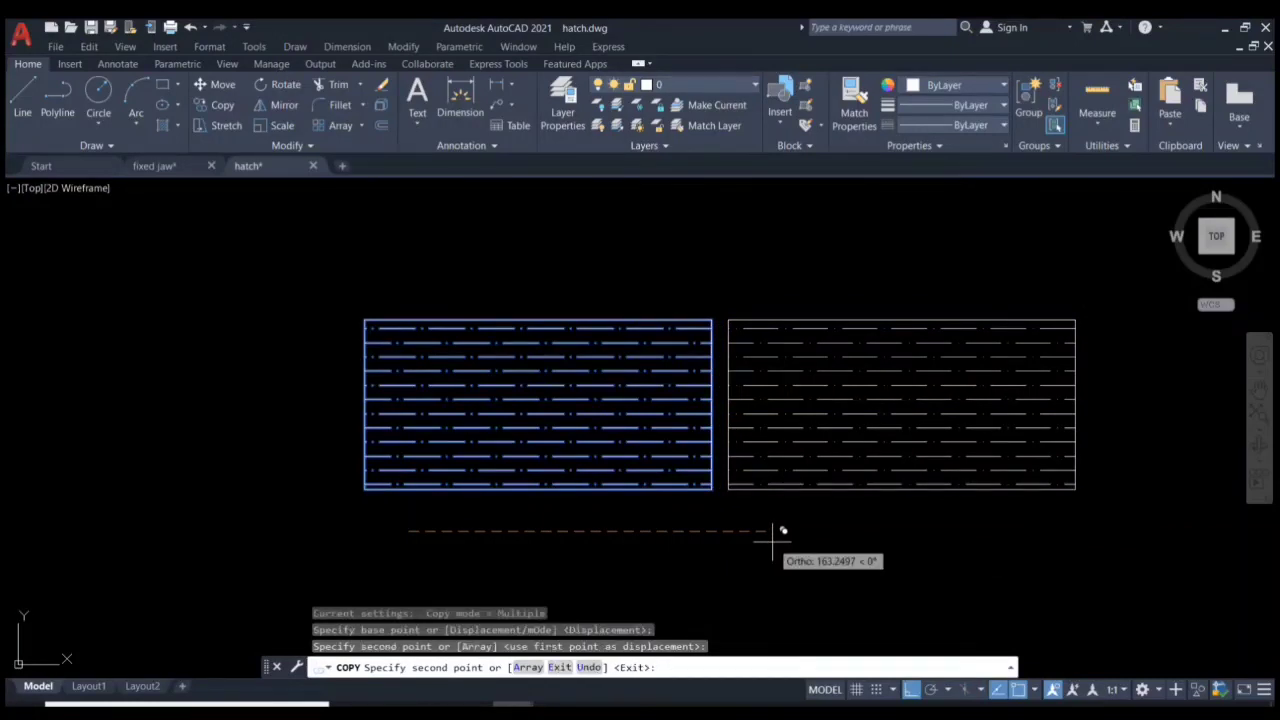
{"action": "key", "text": "Escape"}
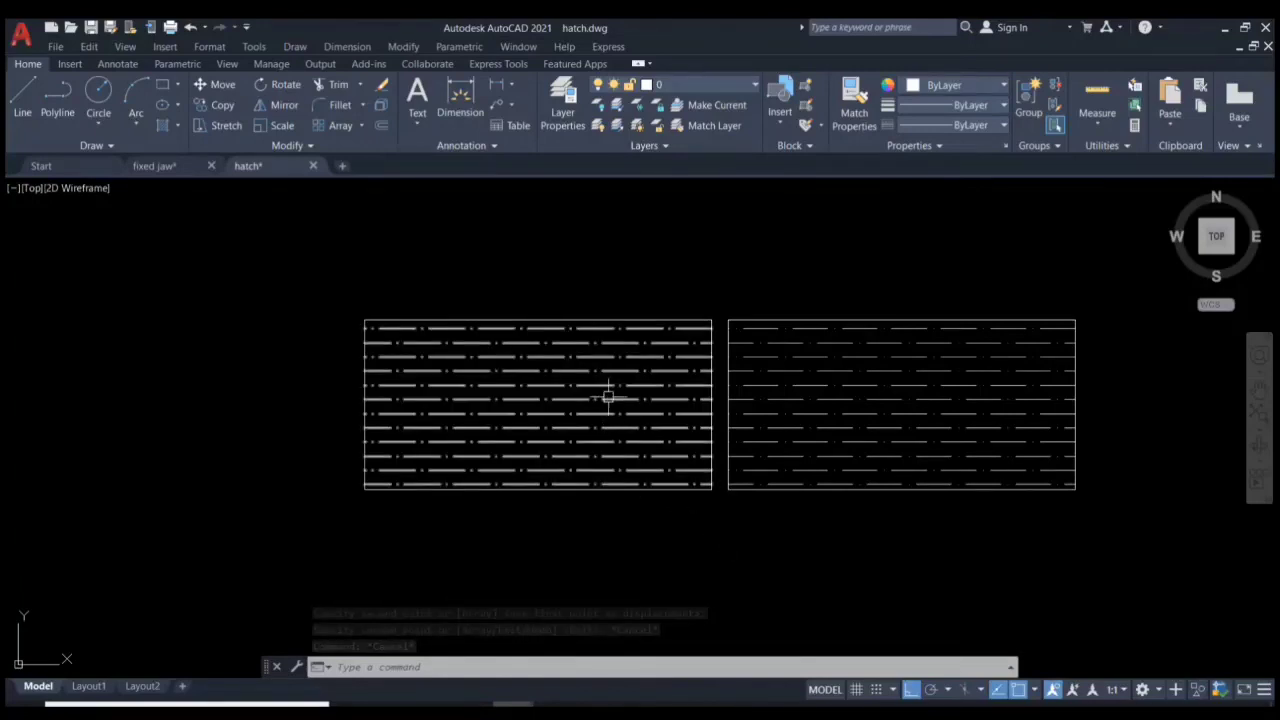
Set the transparency of the left rectangle's hatch to 60 and finish editing the hatch
{"action": "mouse_move", "coordinate": [606, 397]}
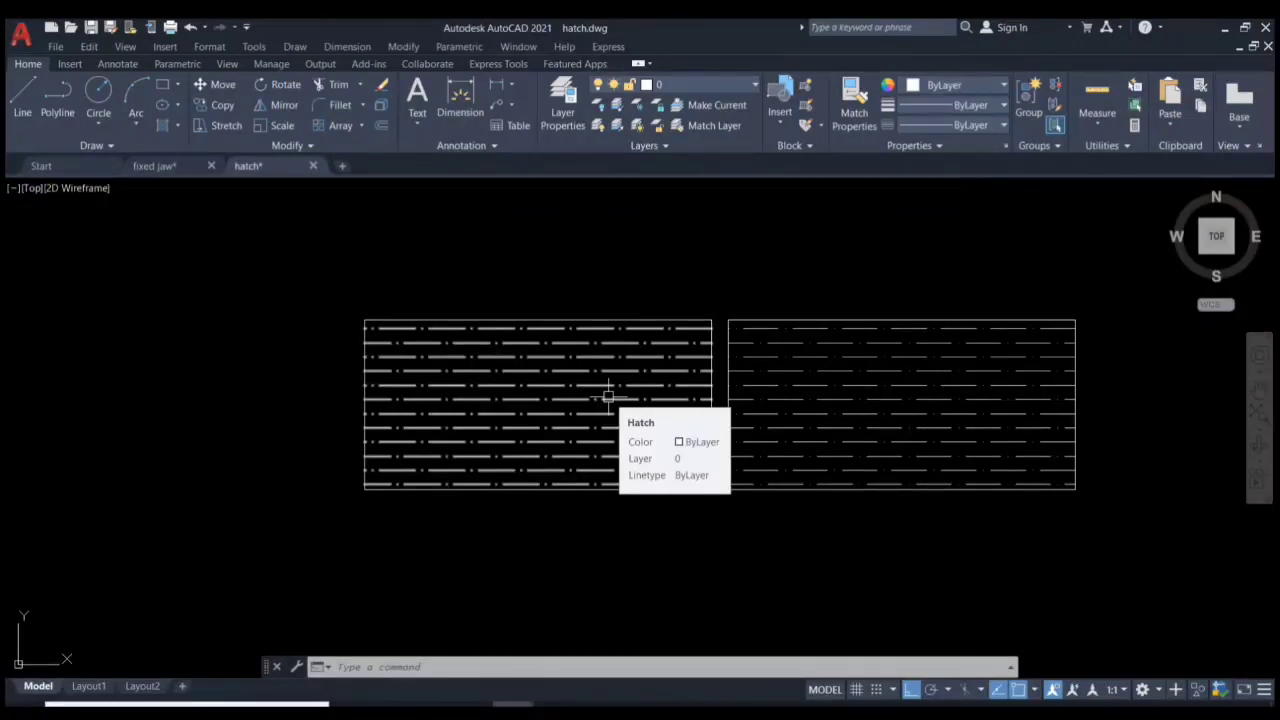
{"action": "left_click", "coordinate": [606, 397]}
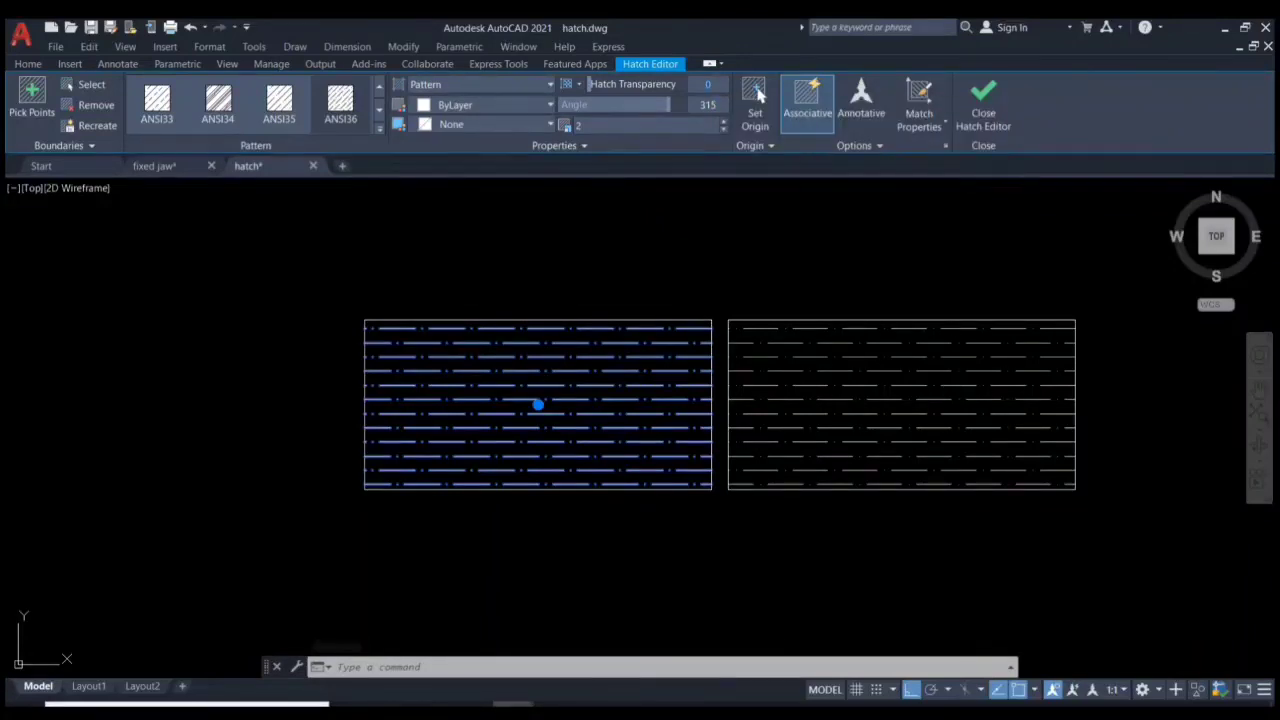
{"action": "type", "text": "60"}
{"action": "key", "text": "Return"}
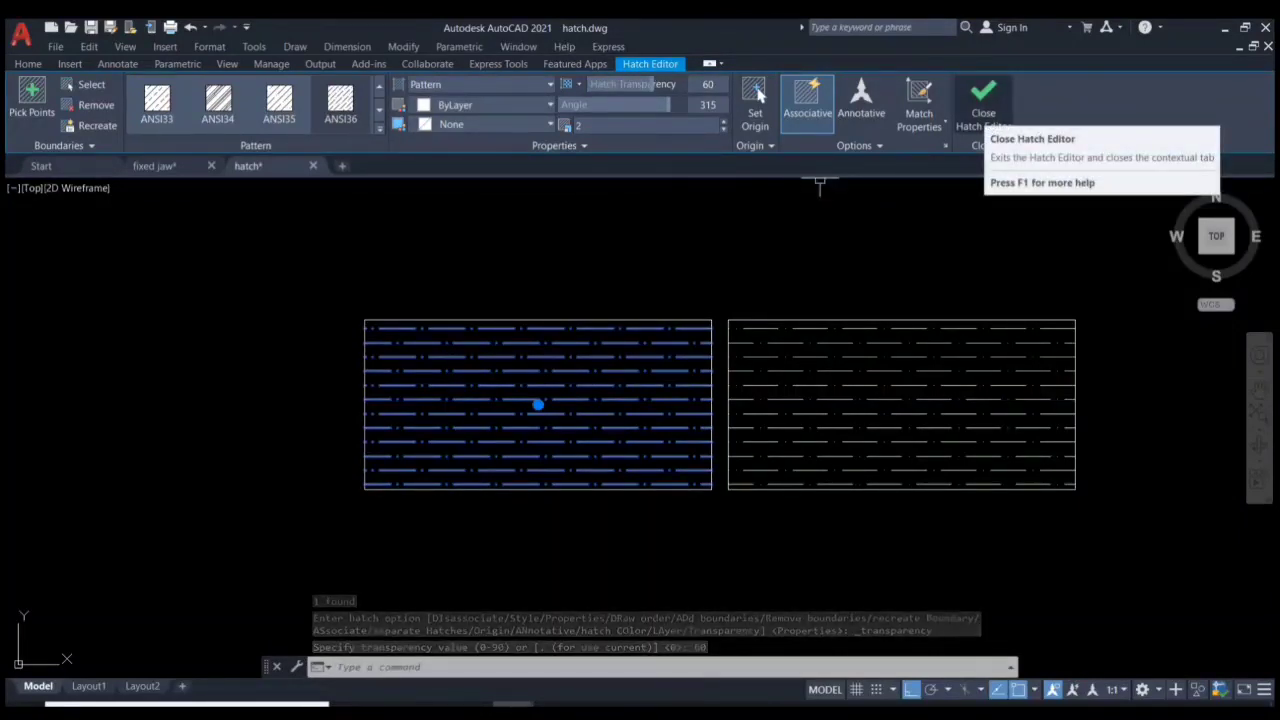
{"action": "left_click", "coordinate": [983, 106]}
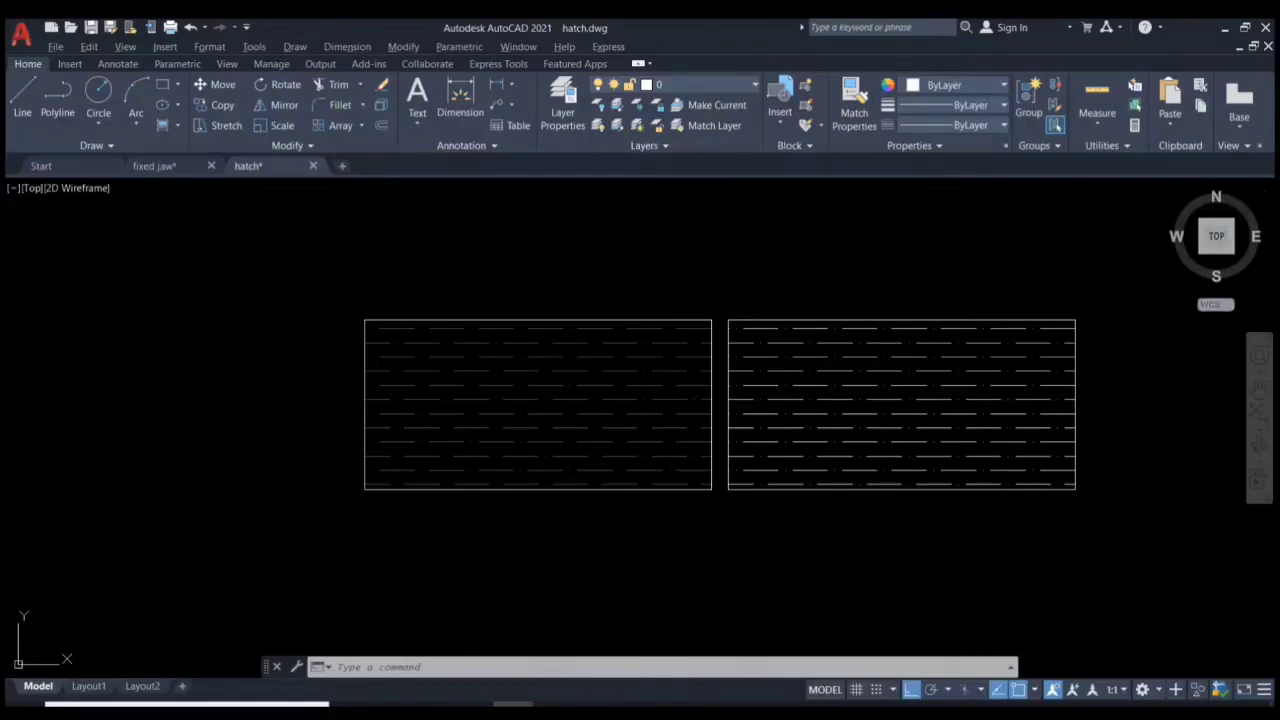
Delete the hatch from the left rectangle, keeping its outline
{"action": "left_click", "coordinate": [674, 434]}
{"action": "left_click", "coordinate": [620, 434]}
{"action": "left_click", "coordinate": [605, 432]}
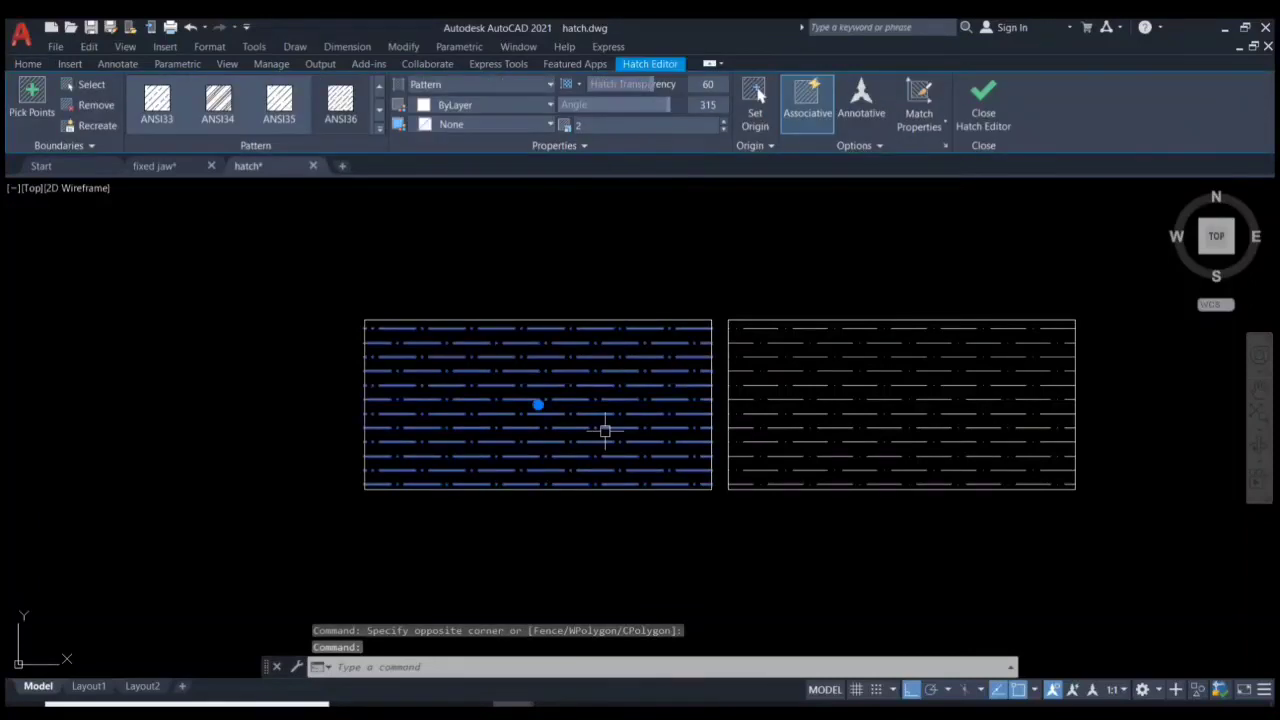
{"action": "key", "text": "Delete"}
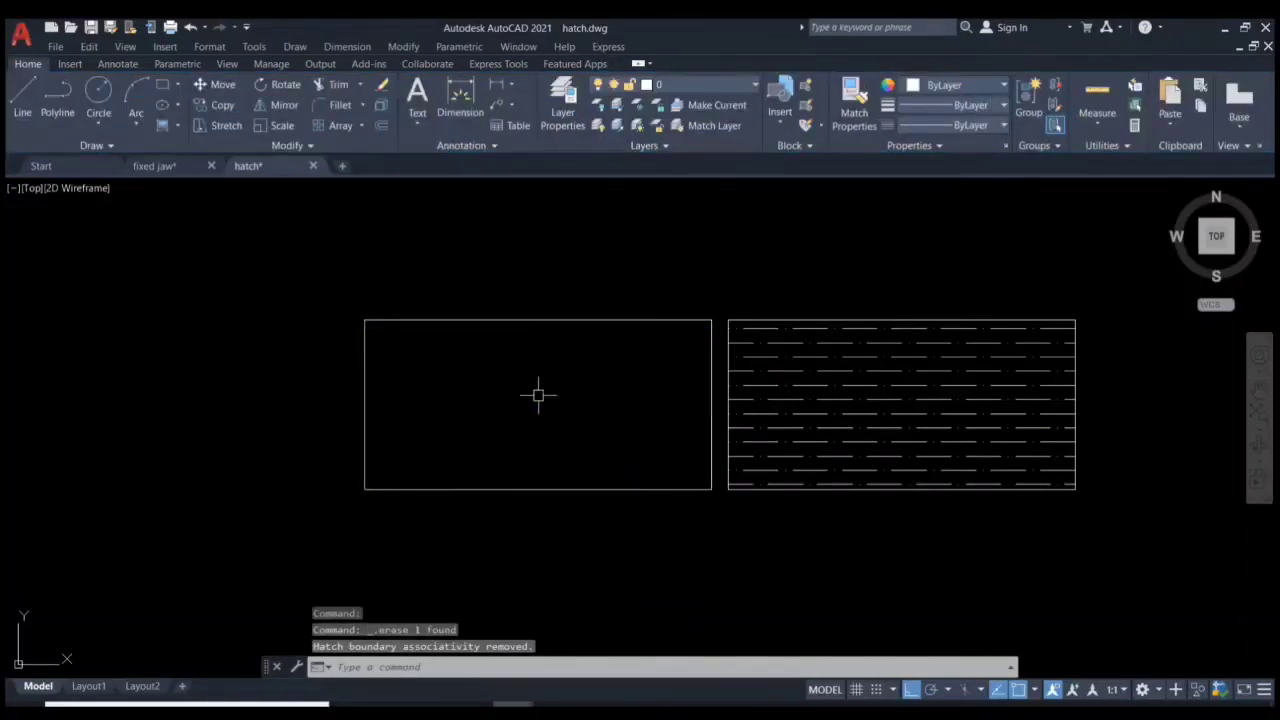
Start a Gradient fill with yellow 241,235,31 as the first colour and Red as the second colour
{"action": "left_click", "coordinate": [177, 125]}
{"action": "left_click", "coordinate": [200, 185]}
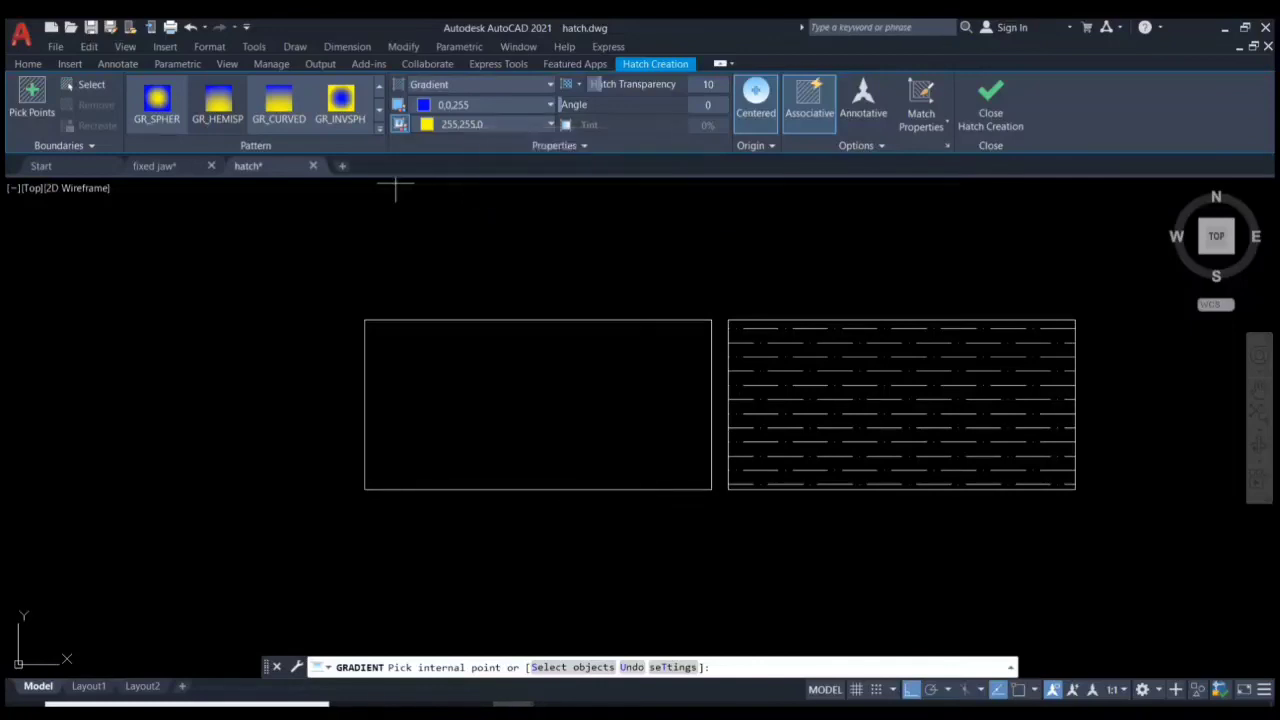
{"action": "left_click", "coordinate": [470, 124]}
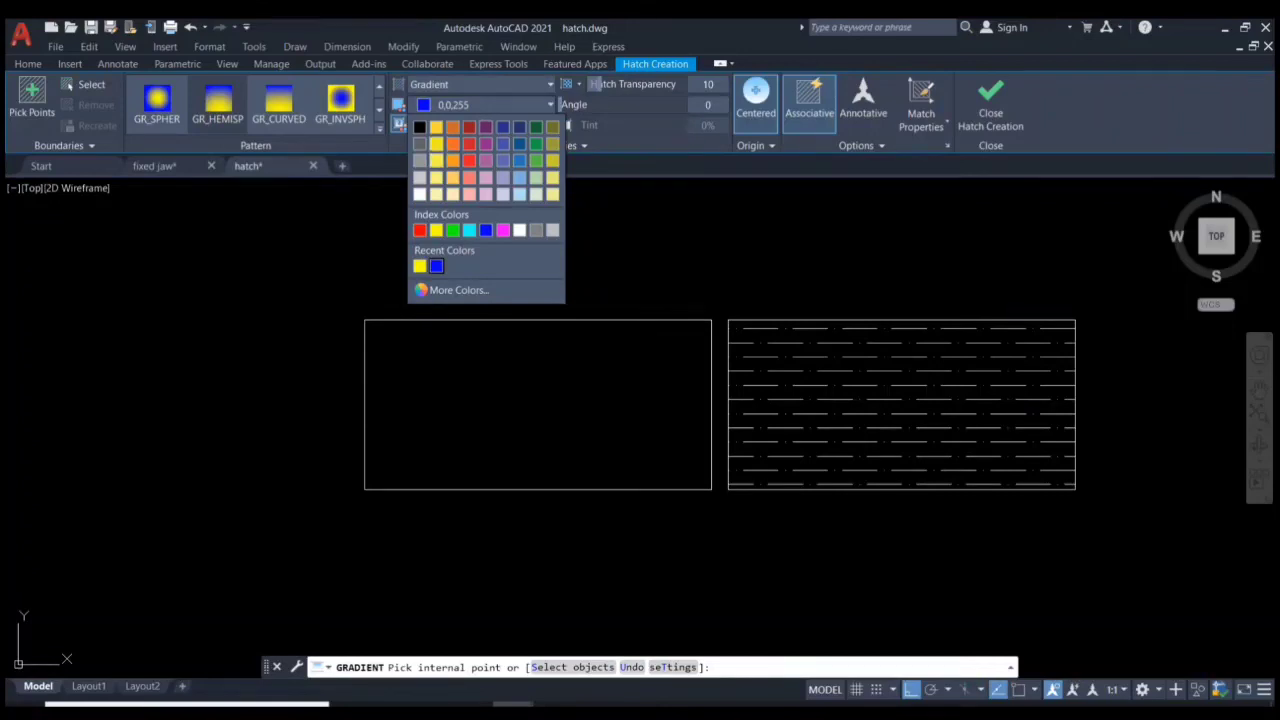
{"action": "left_click", "coordinate": [437, 141]}
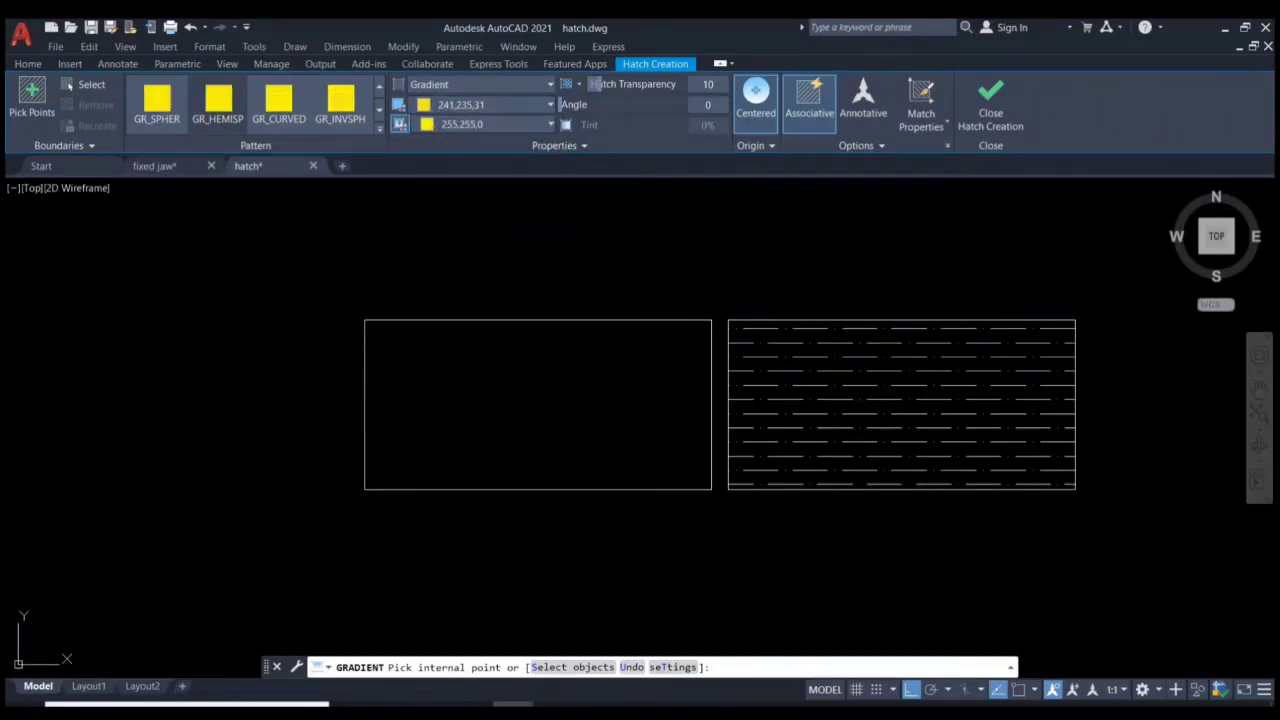
{"action": "left_click", "coordinate": [490, 124]}
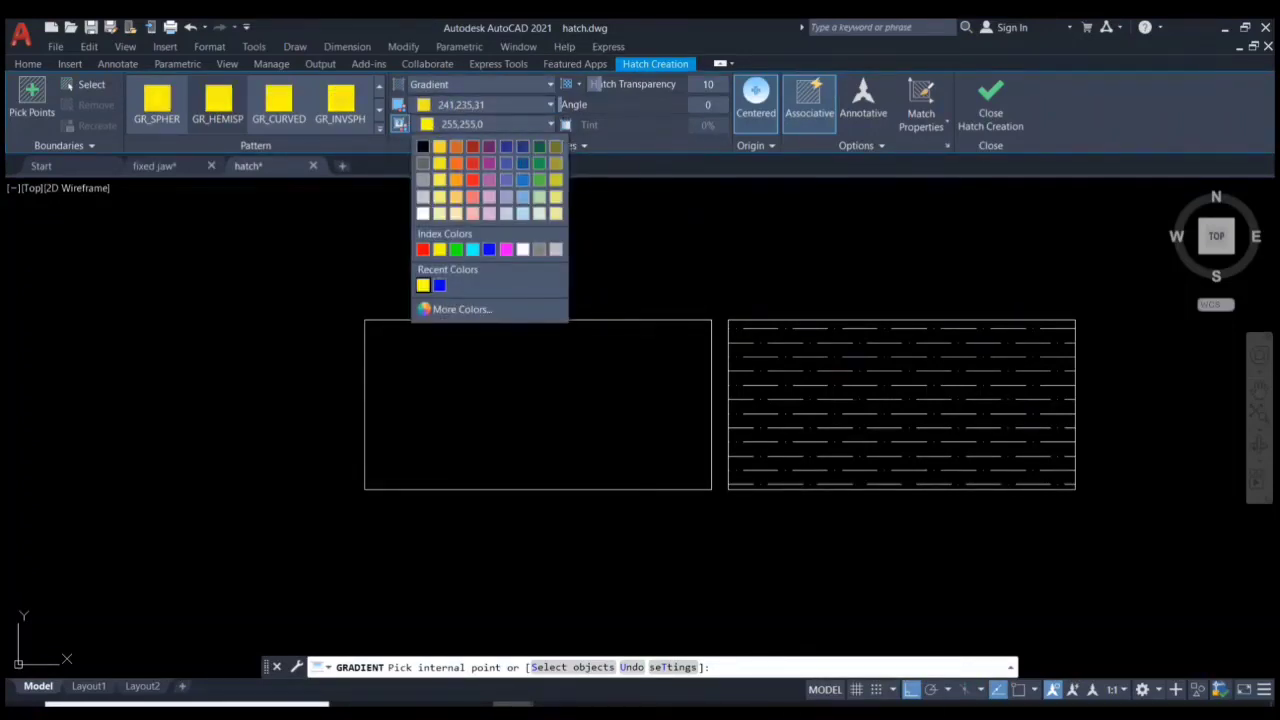
{"action": "left_click", "coordinate": [423, 249]}
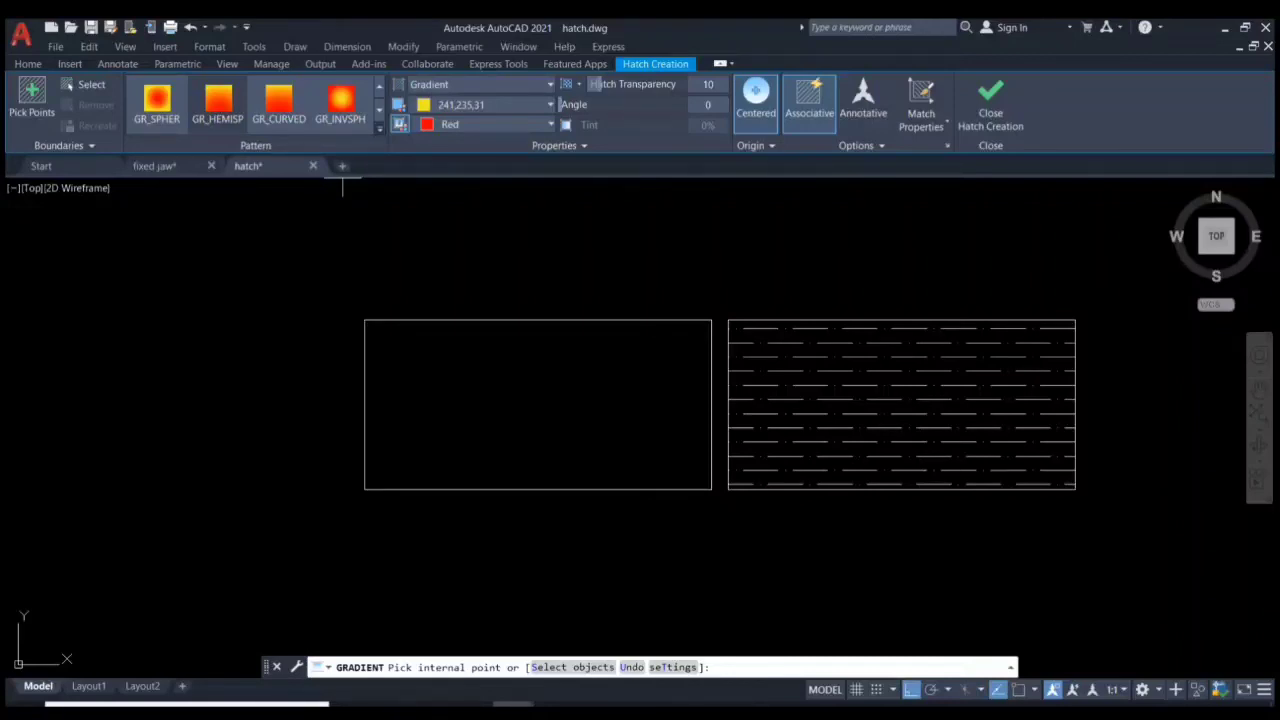
Fill the inside of the left rectangle with the GR_SPHER gradient and finish the command
{"action": "left_click", "coordinate": [380, 127]}
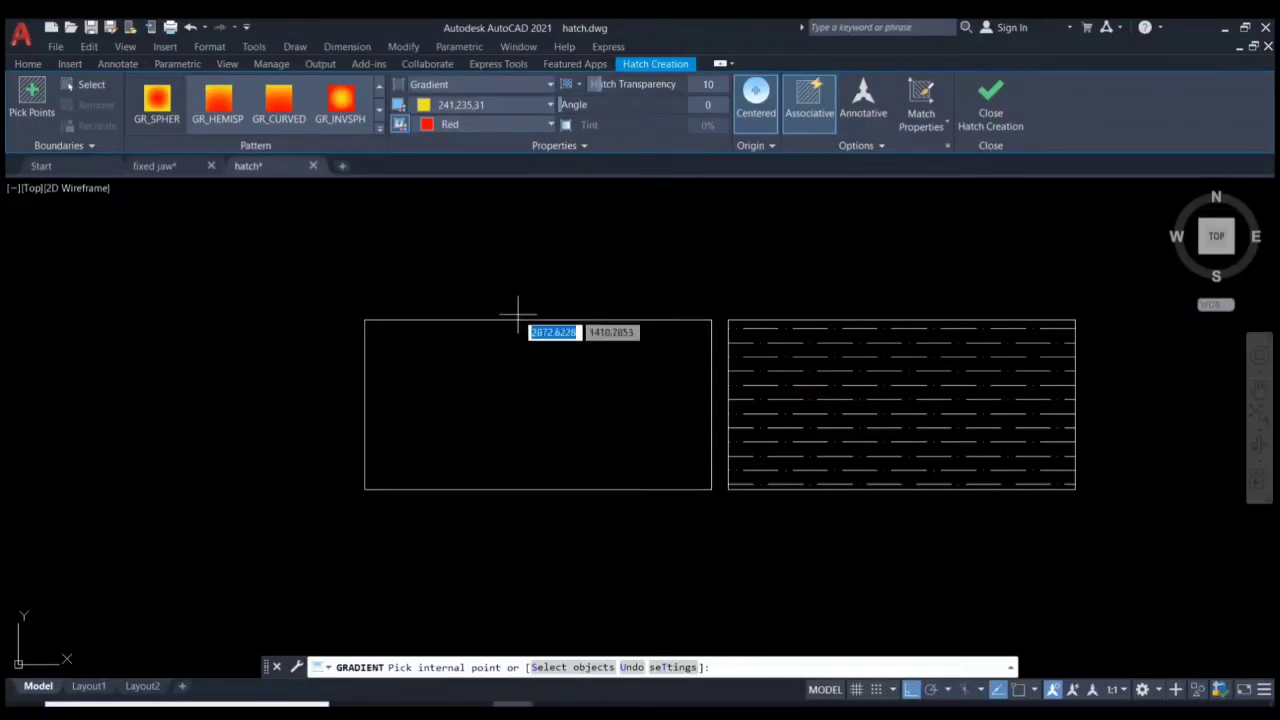
{"action": "left_click", "coordinate": [531, 386]}
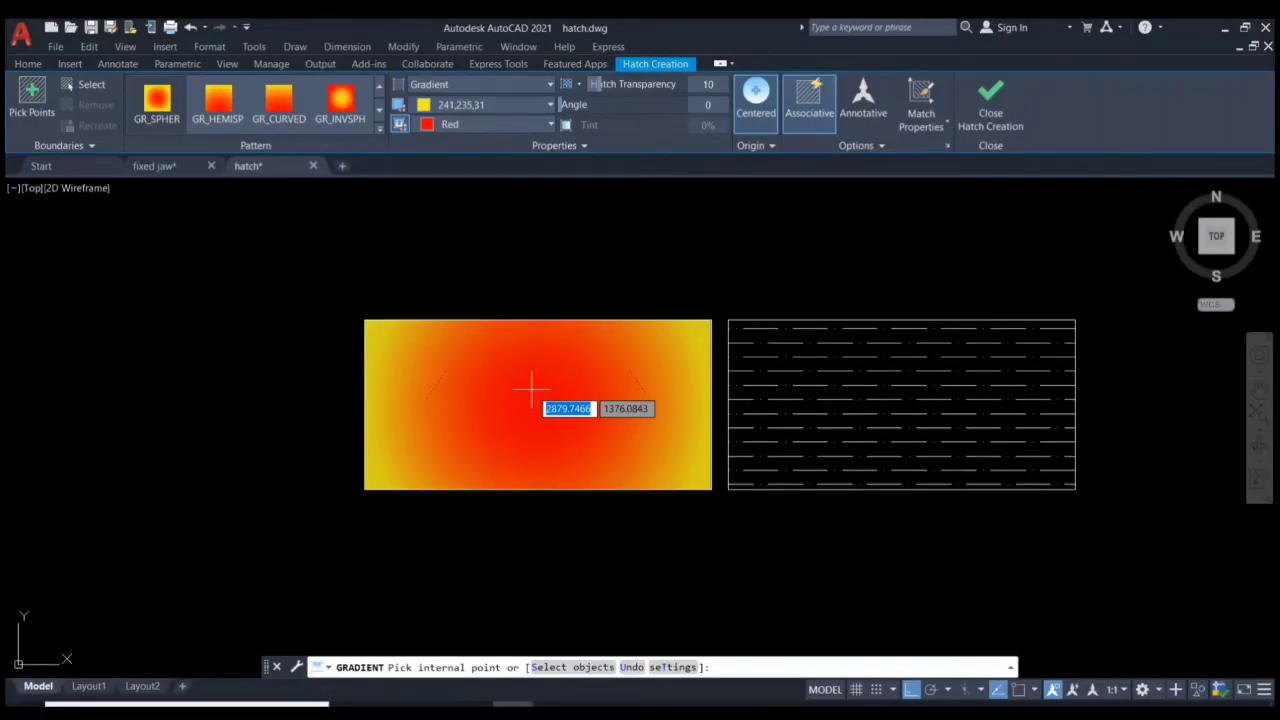
{"action": "left_click", "coordinate": [531, 388]}
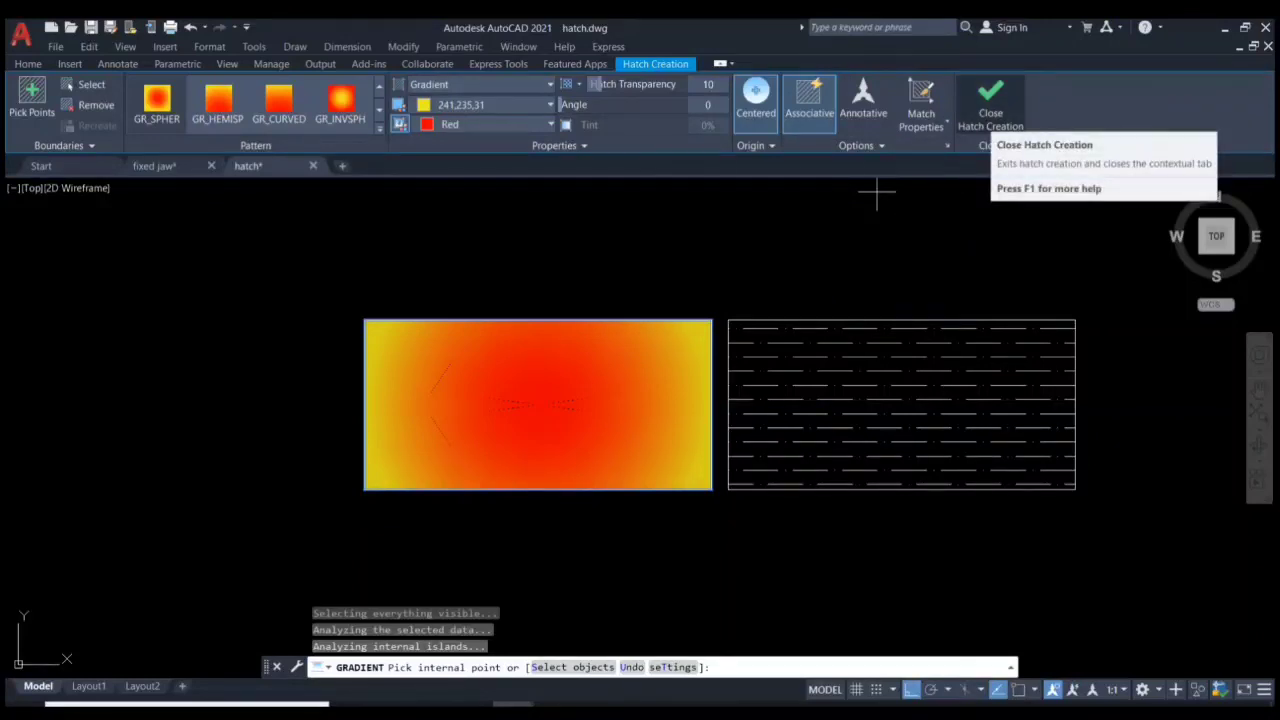
{"action": "key", "text": "Return"}
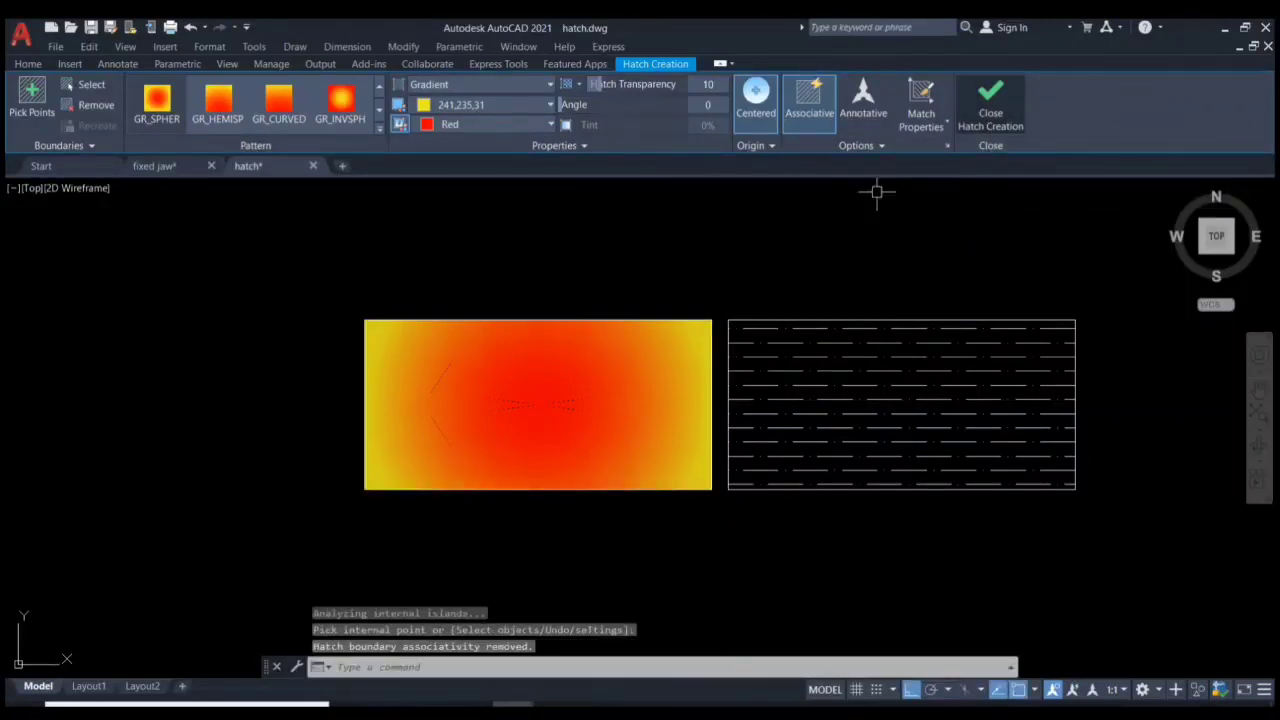